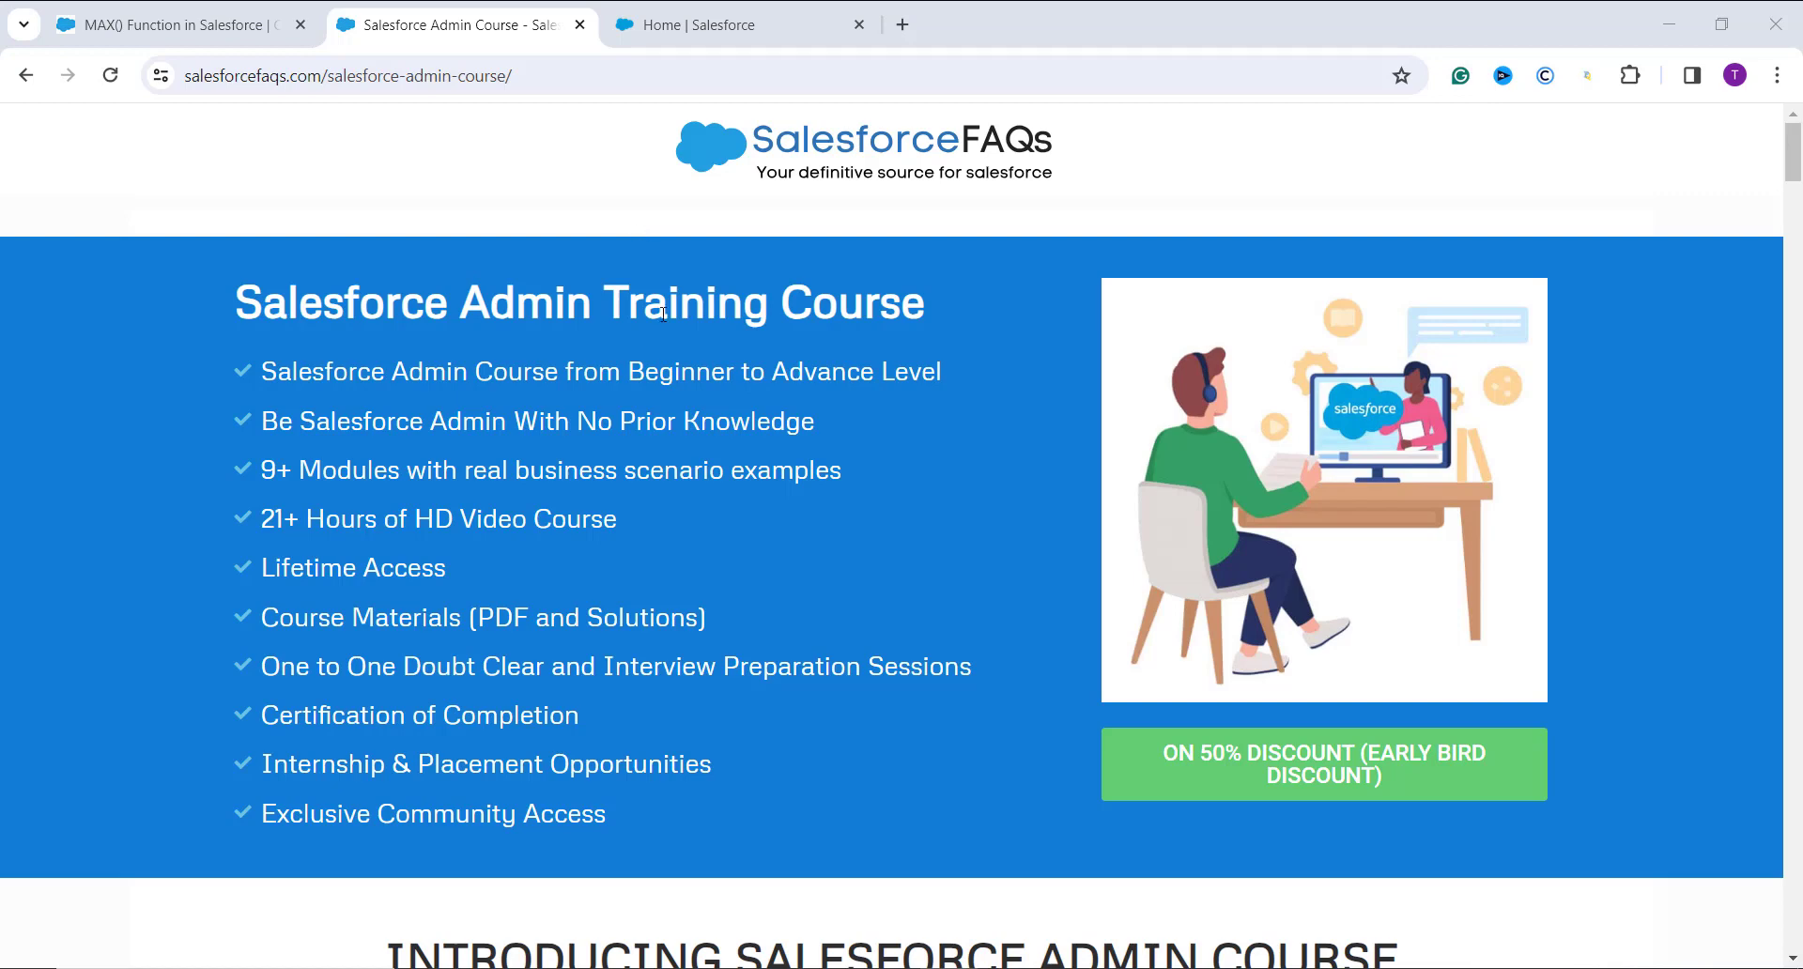
Review the Salesforce Admin course page's introduction, instructor profiles and alumni success stories, down to the course contents.
scroll(674, 385, down, 2)
scroll(674, 385, down, 6)
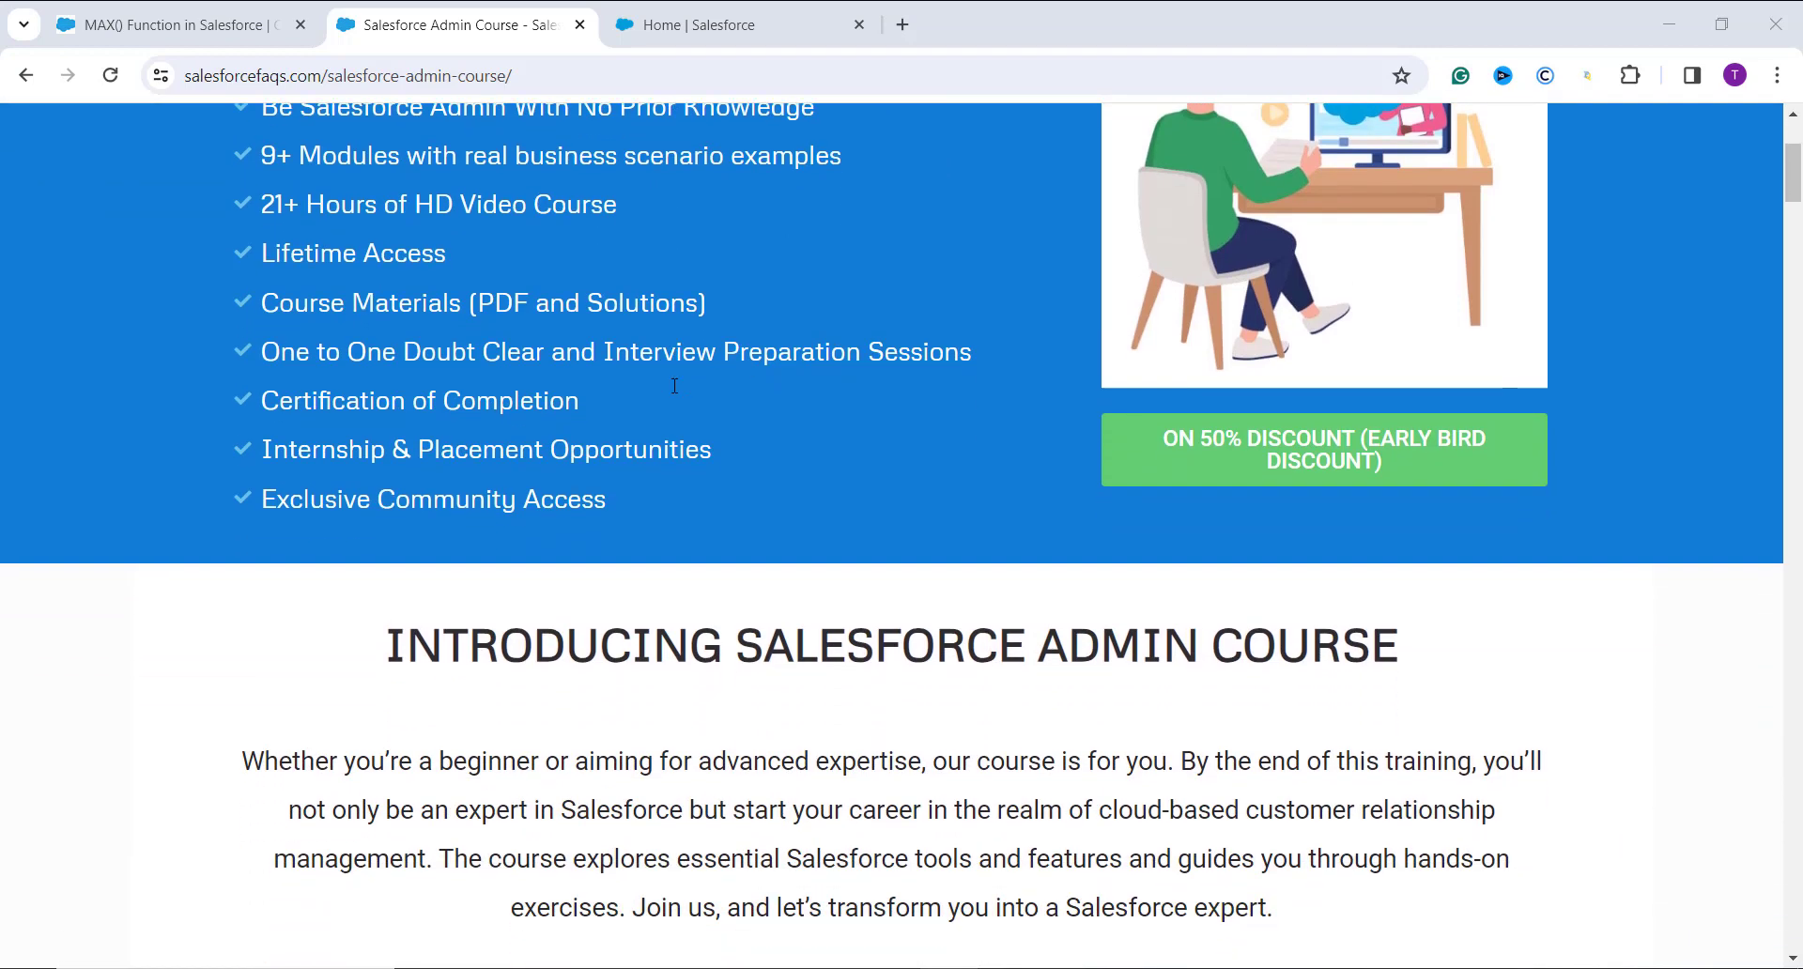
scroll(674, 385, down, 9)
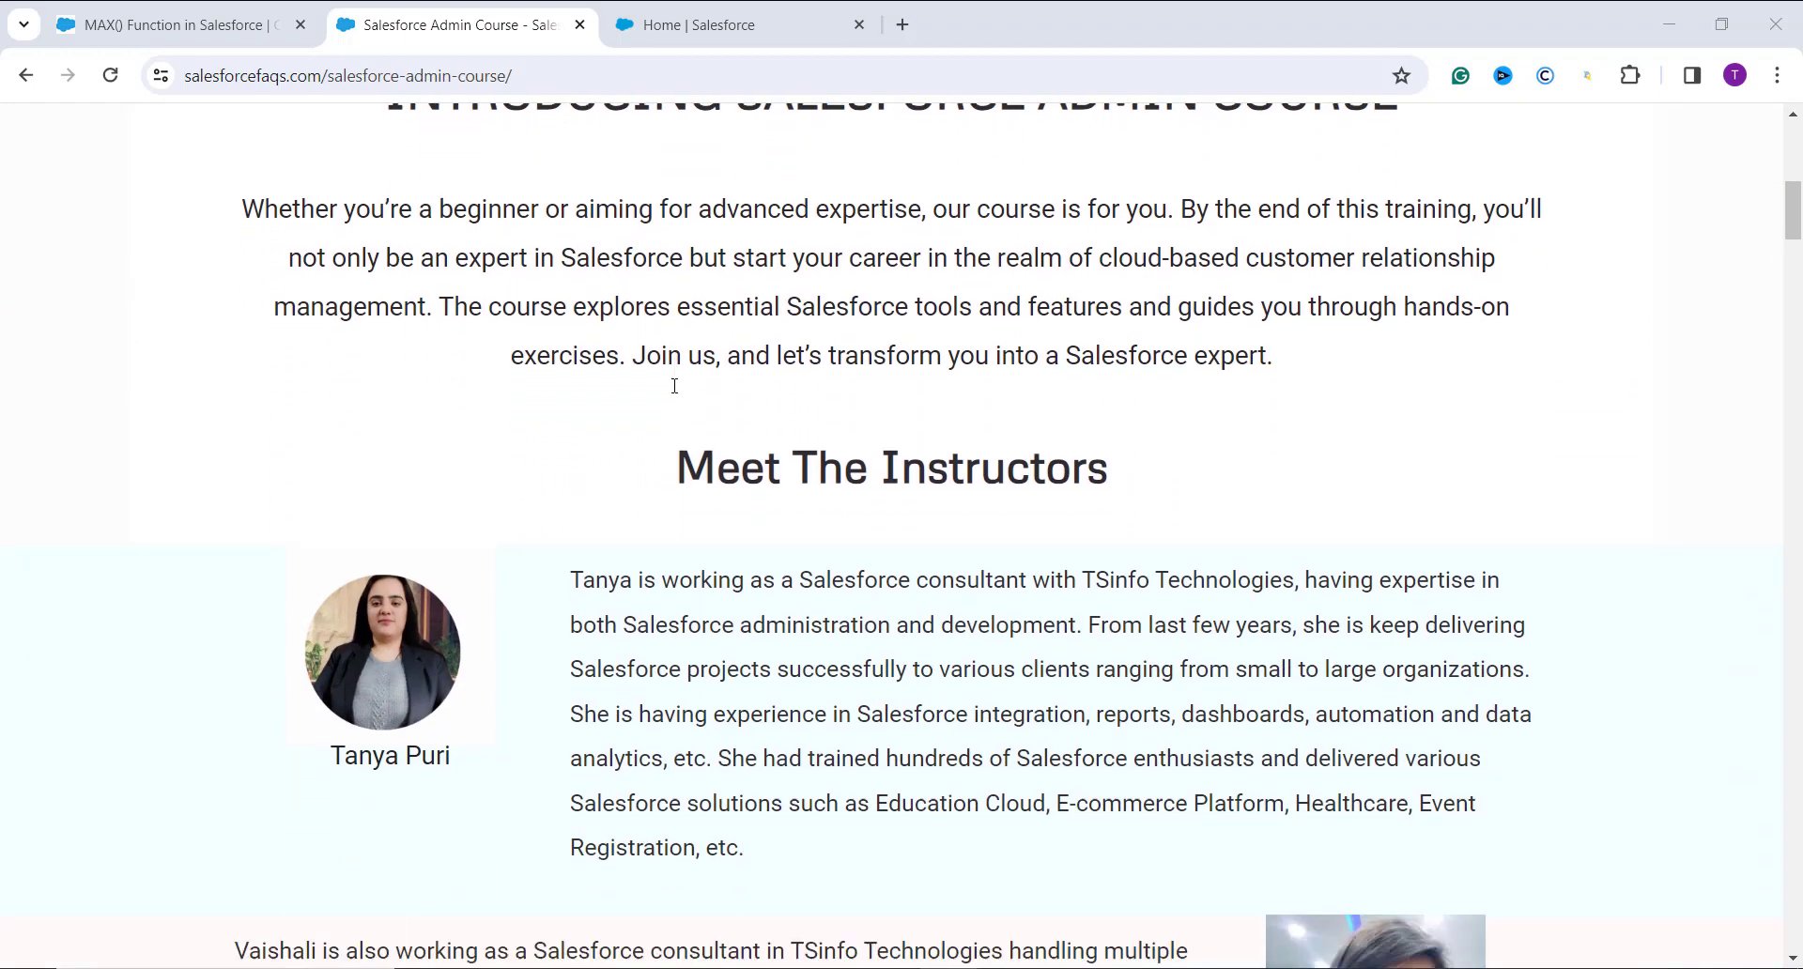
scroll(674, 385, down, 1)
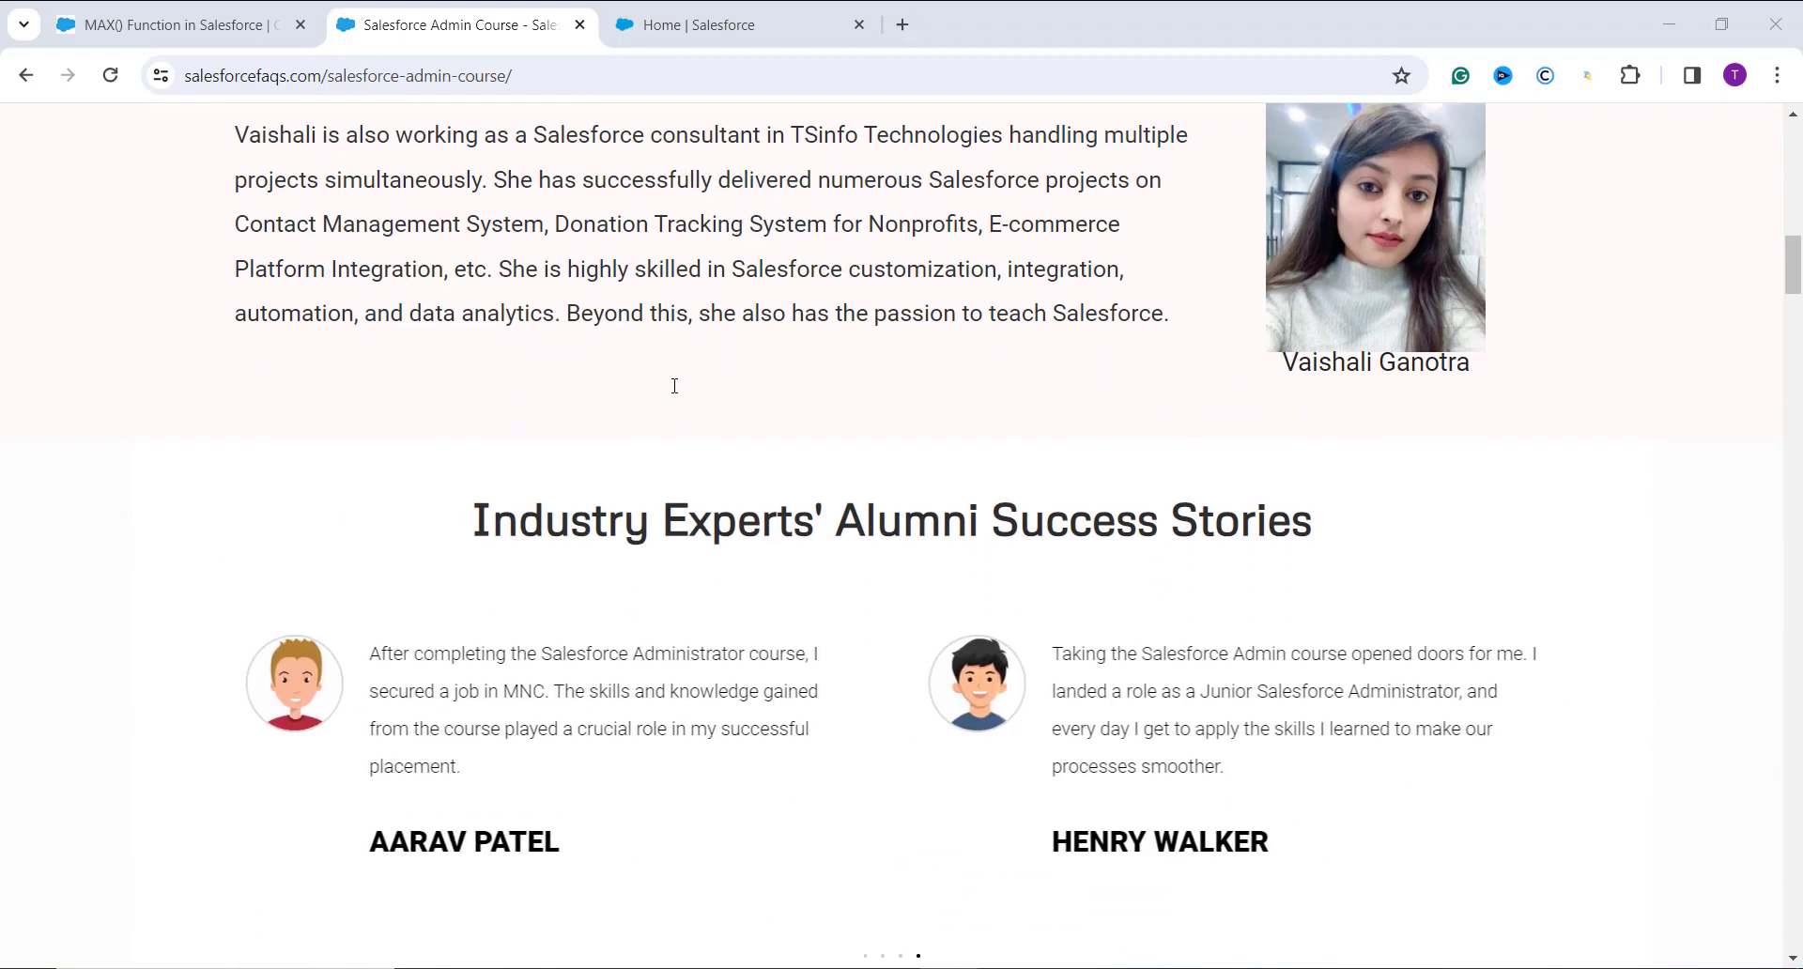
scroll(674, 385, down, 10)
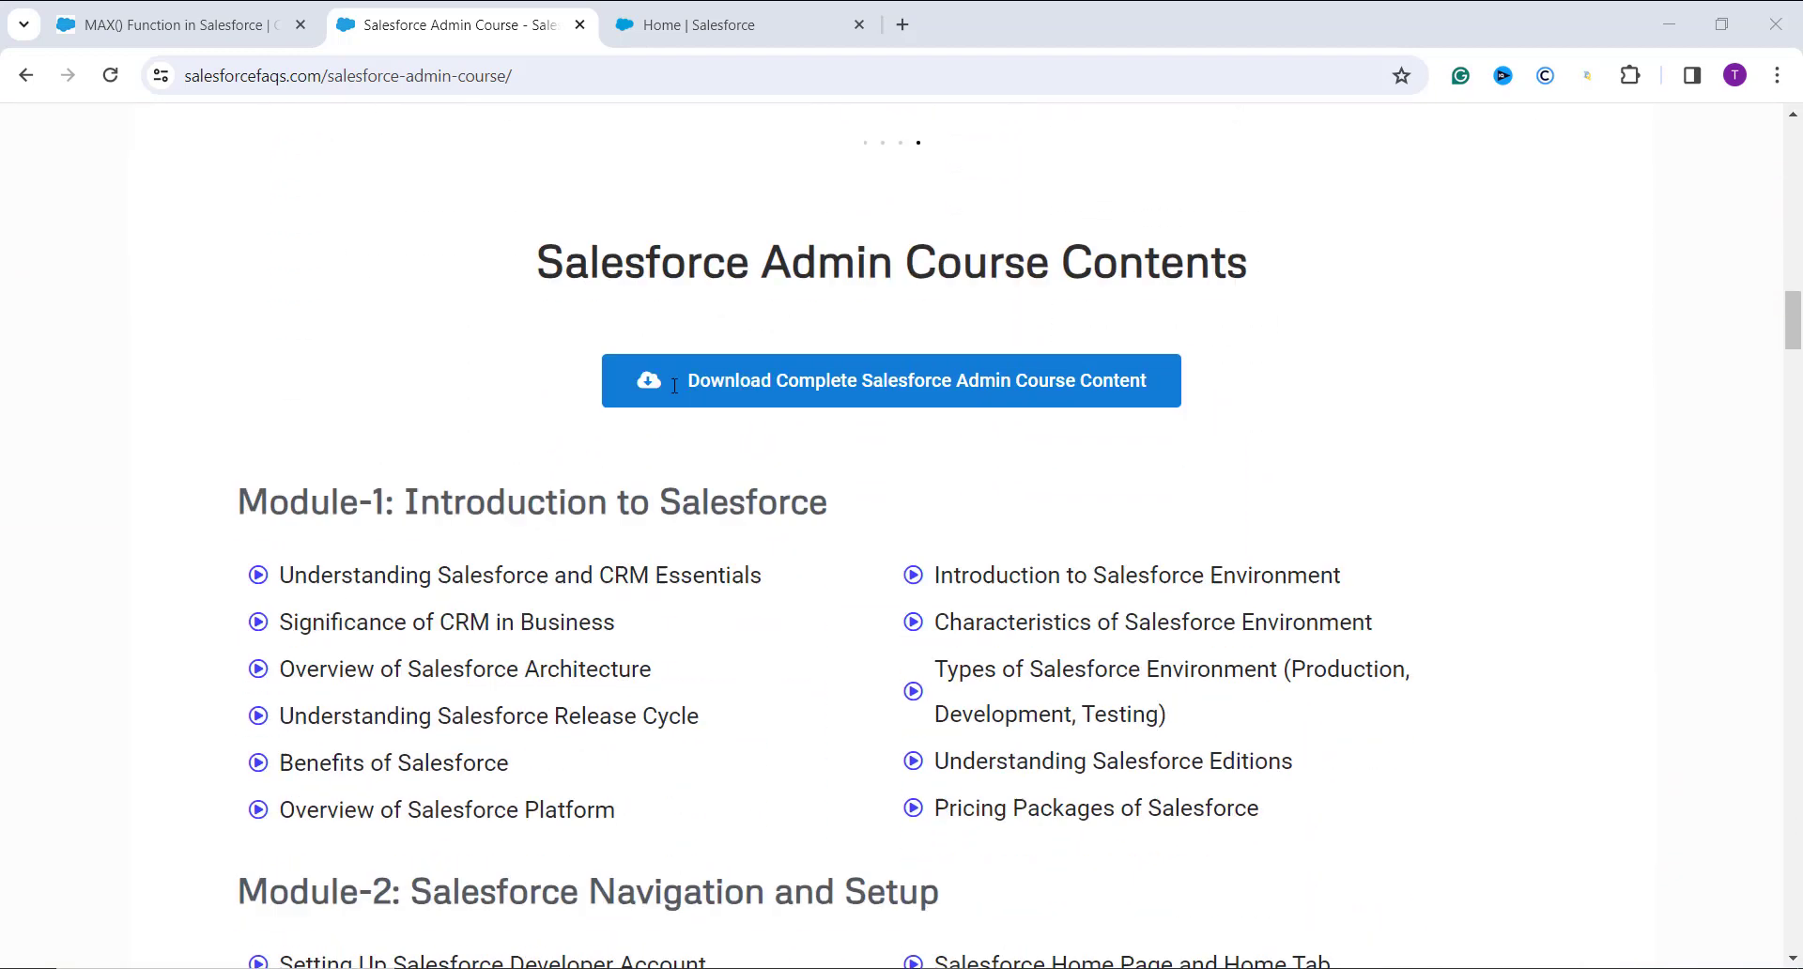
Read through the topics of Modules 1 to 3, covering Salesforce introduction, navigation and setup, and user management.
scroll(674, 385, down, 1)
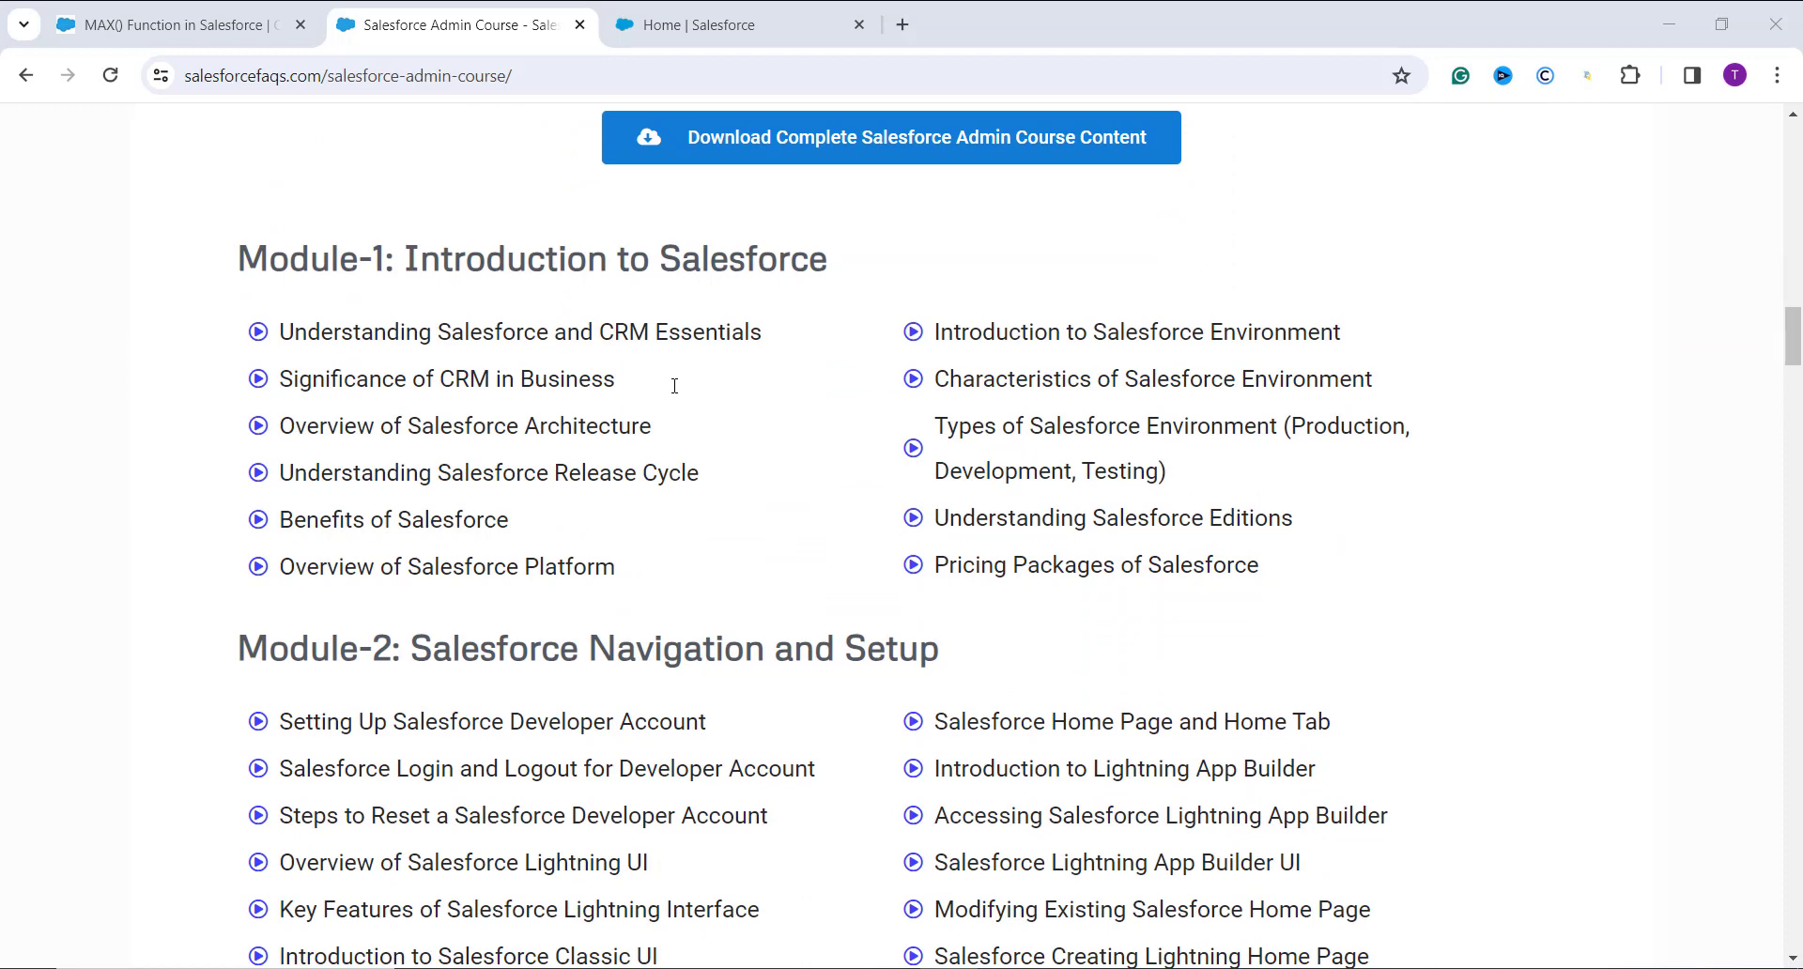
scroll(674, 385, down, 2)
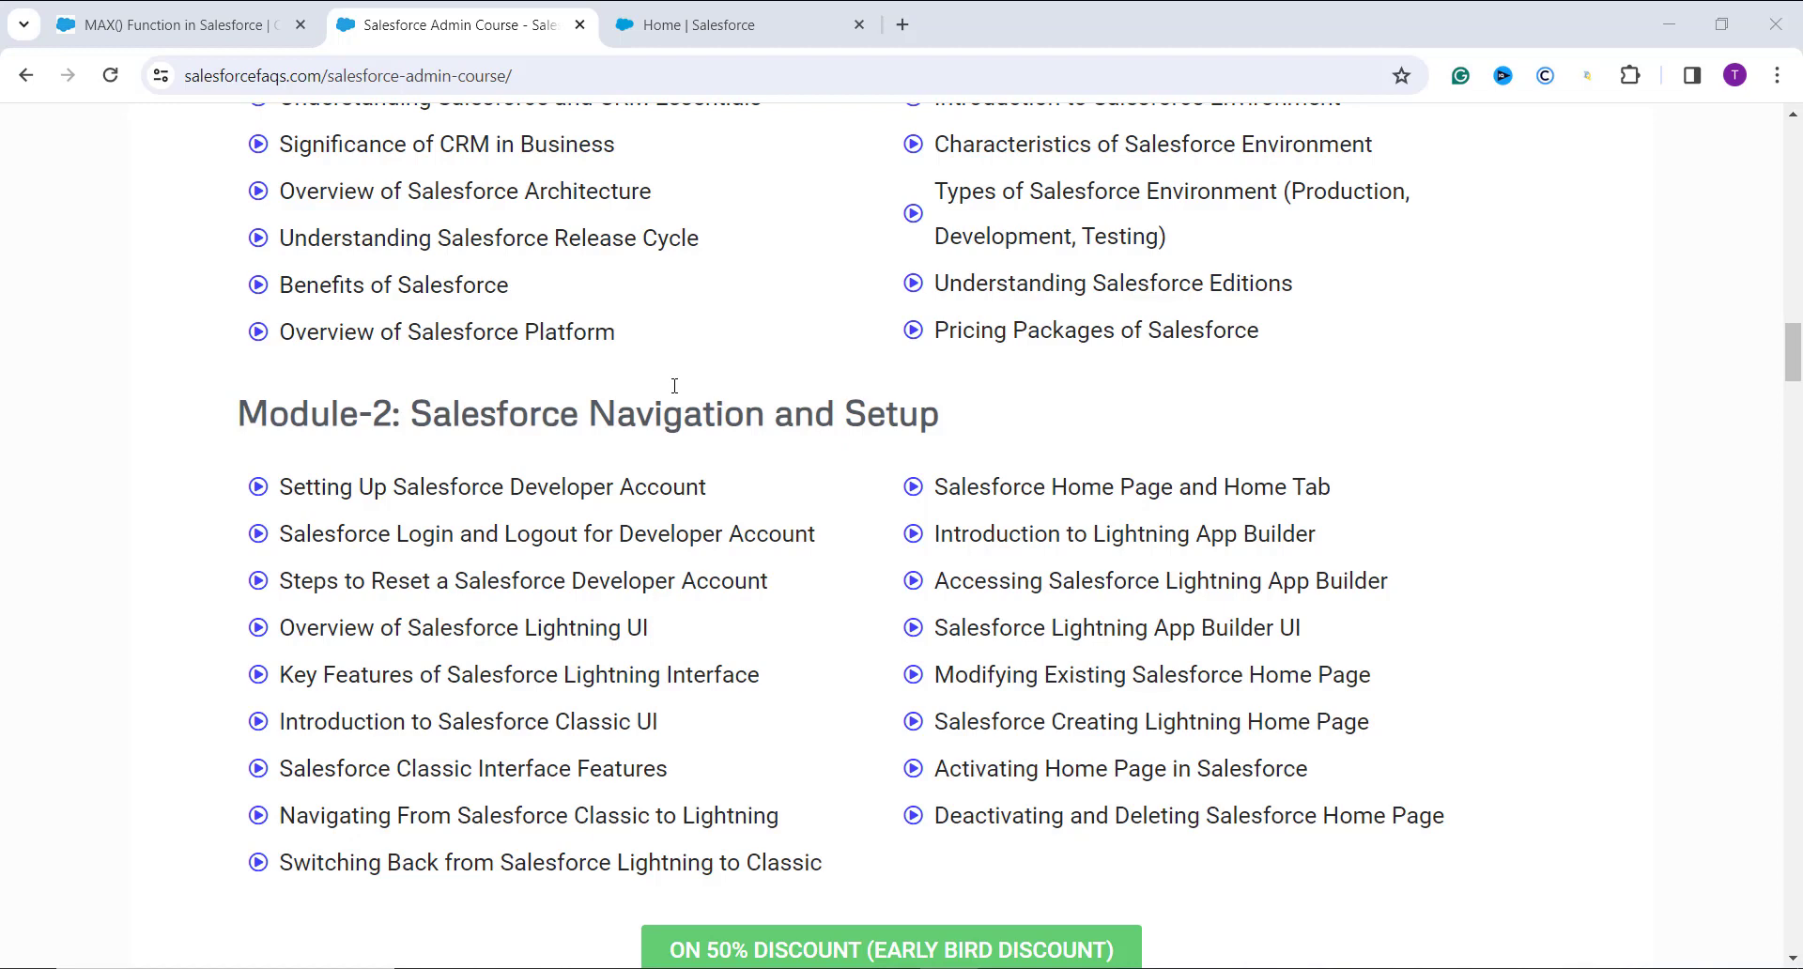
scroll(674, 385, down, 5)
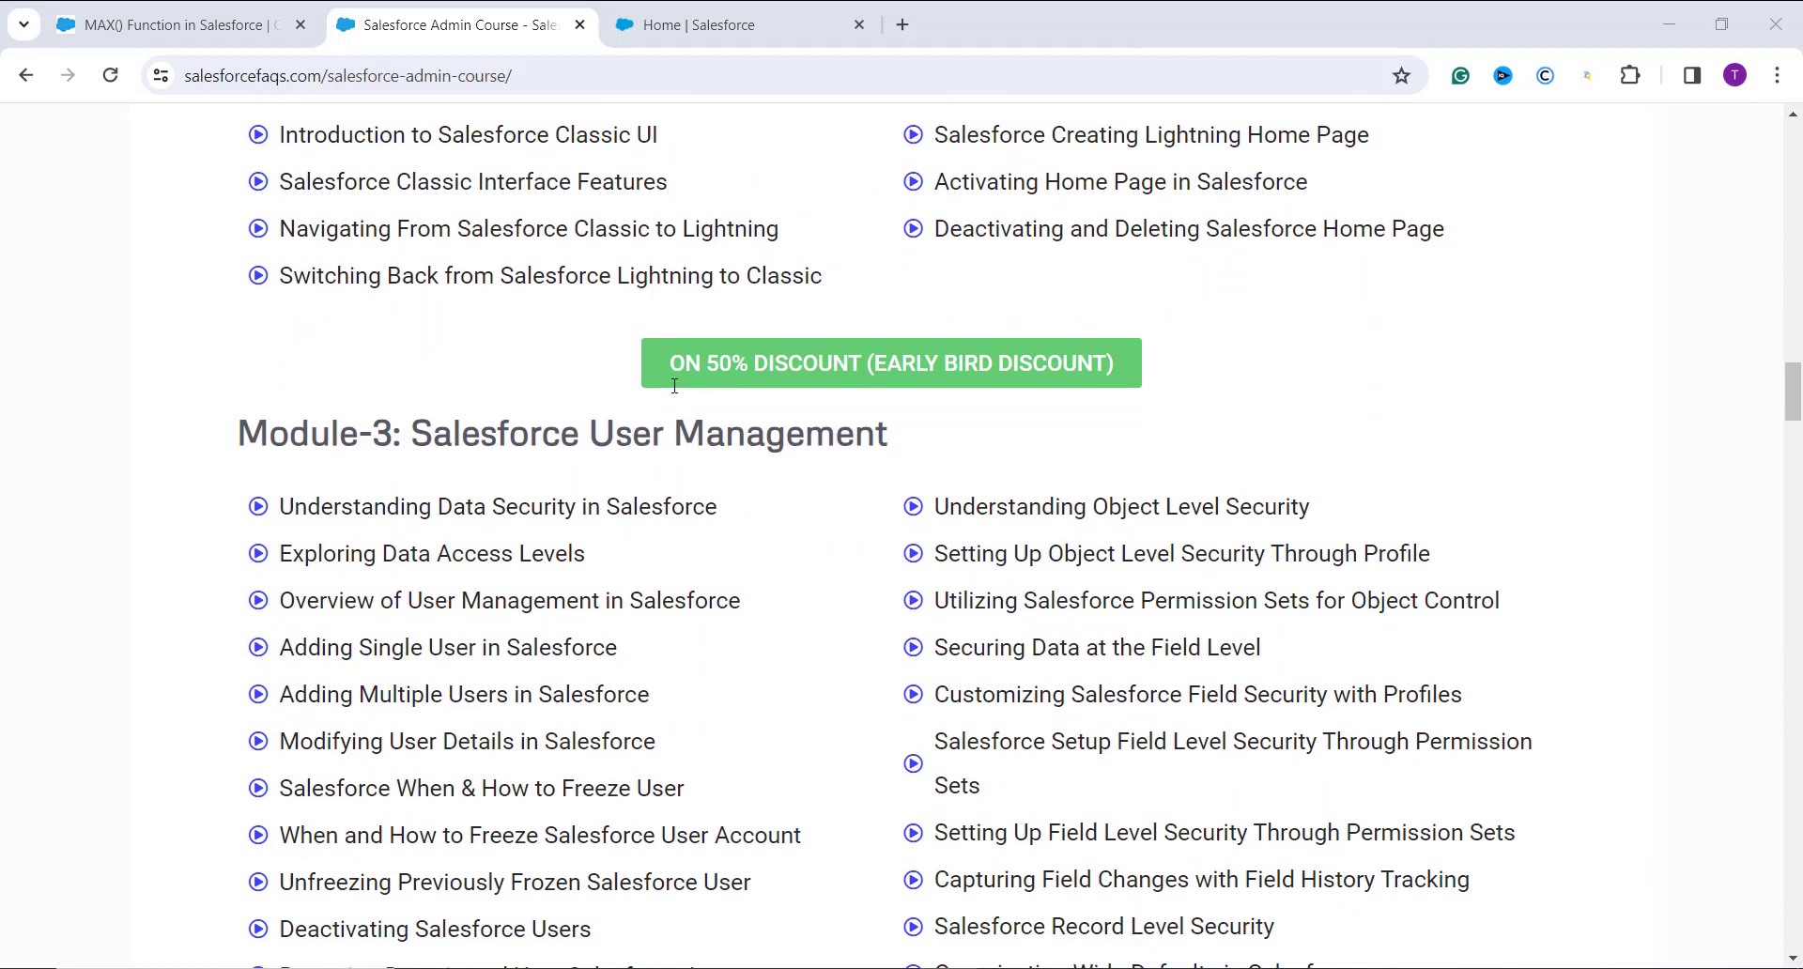
scroll(674, 385, down, 3)
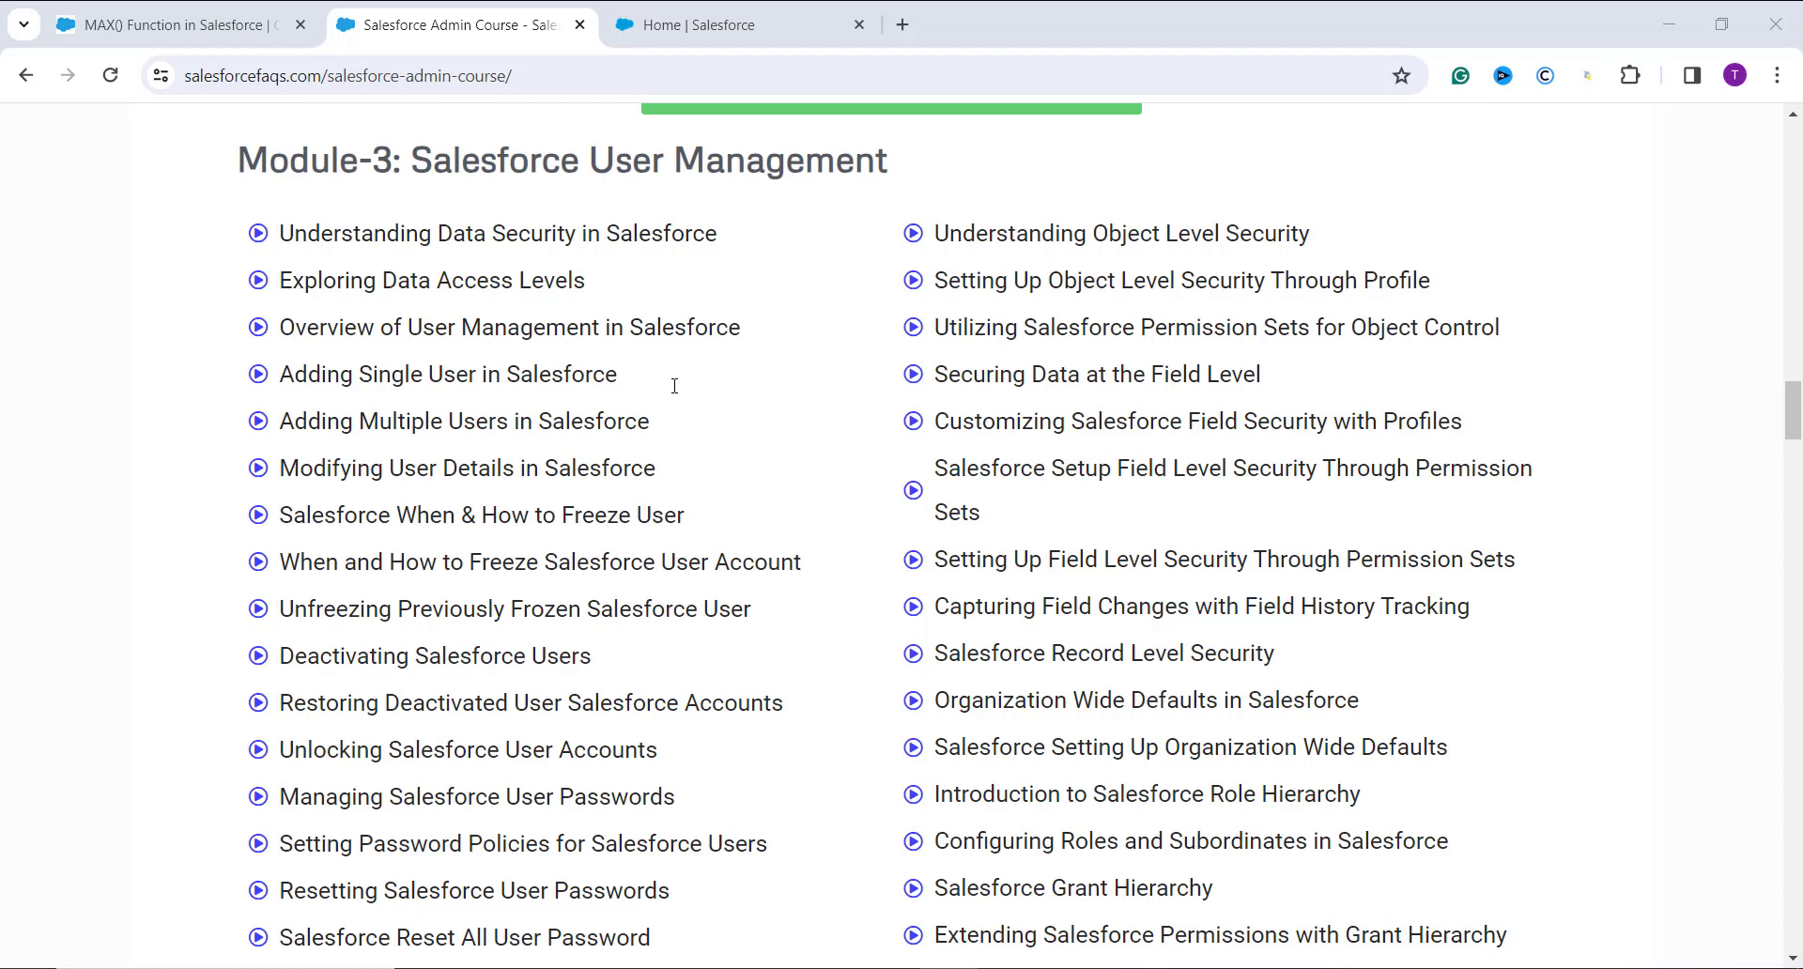
scroll(674, 385, down, 2)
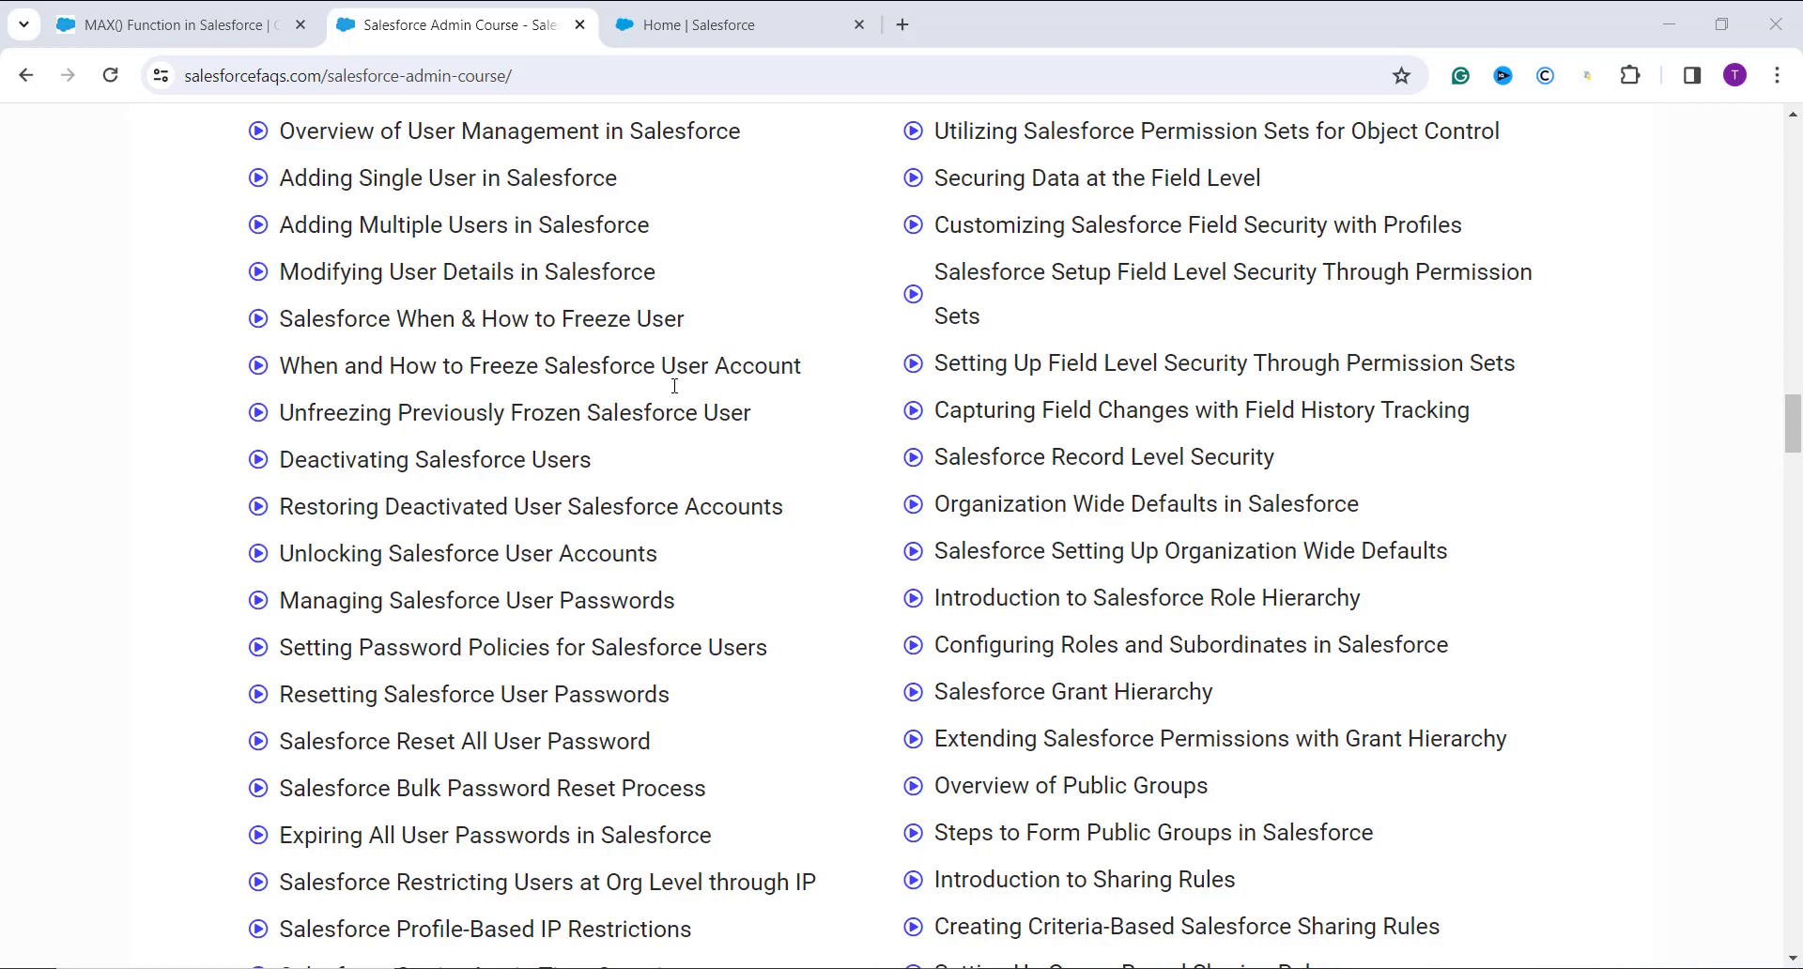
scroll(674, 385, down, 2)
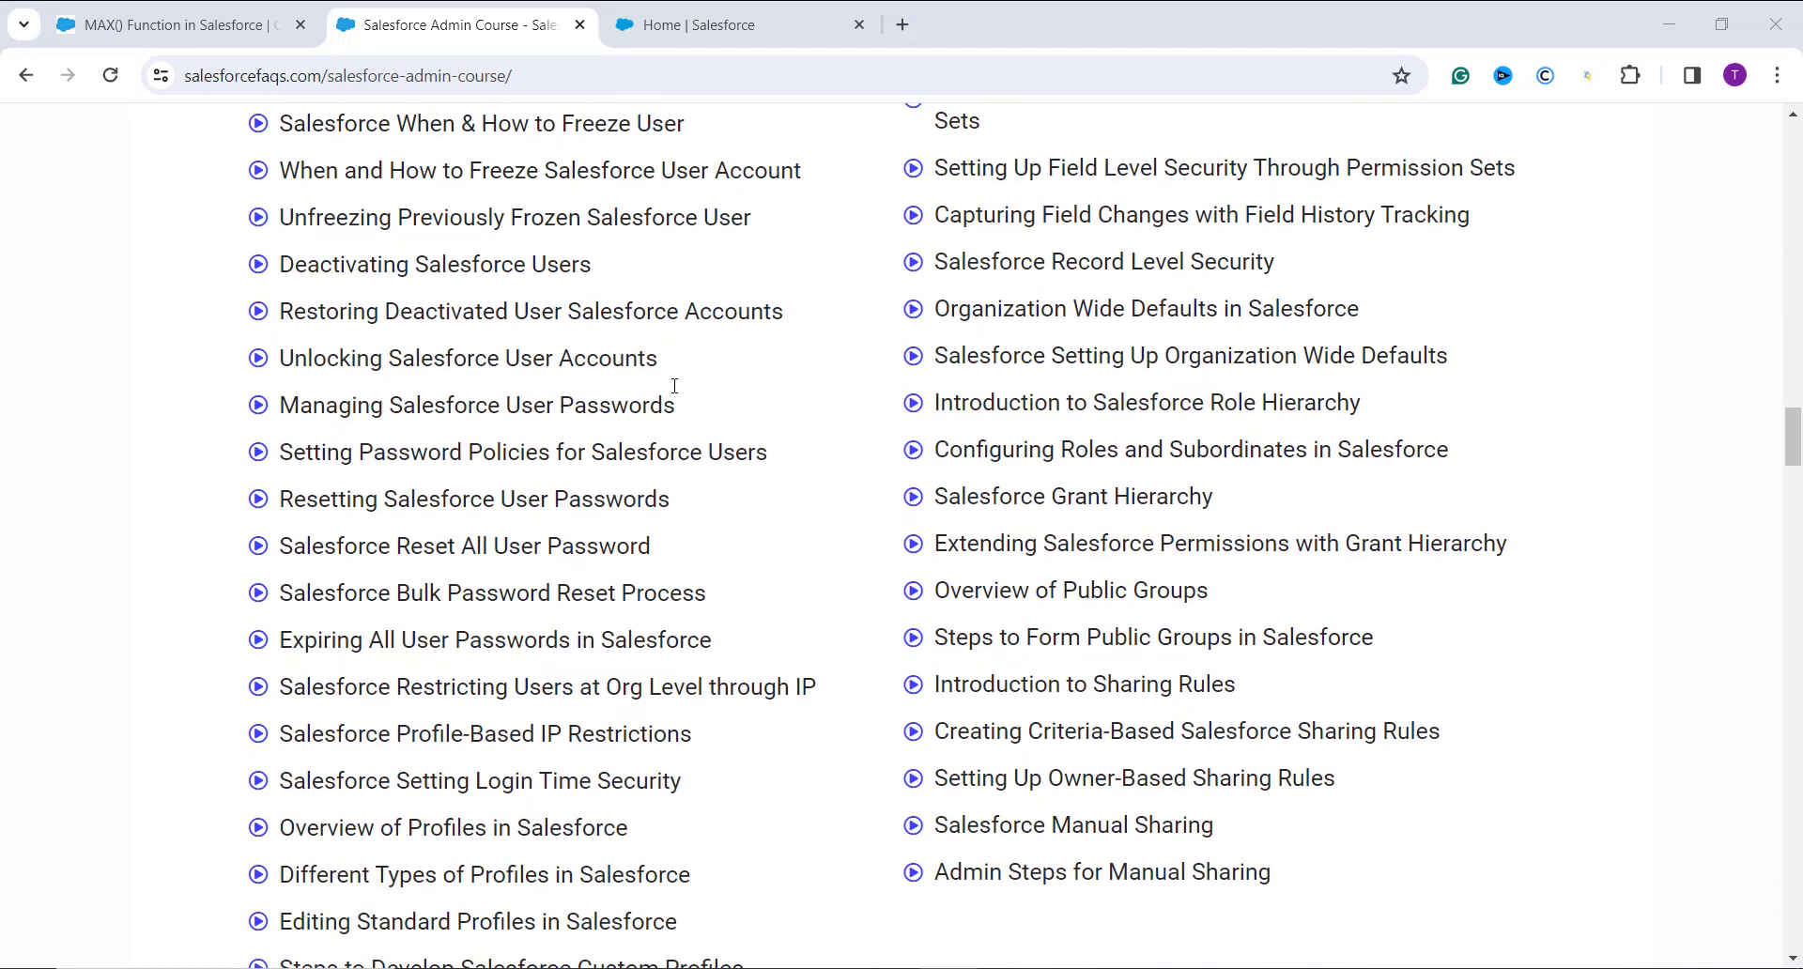
scroll(674, 385, down, 4)
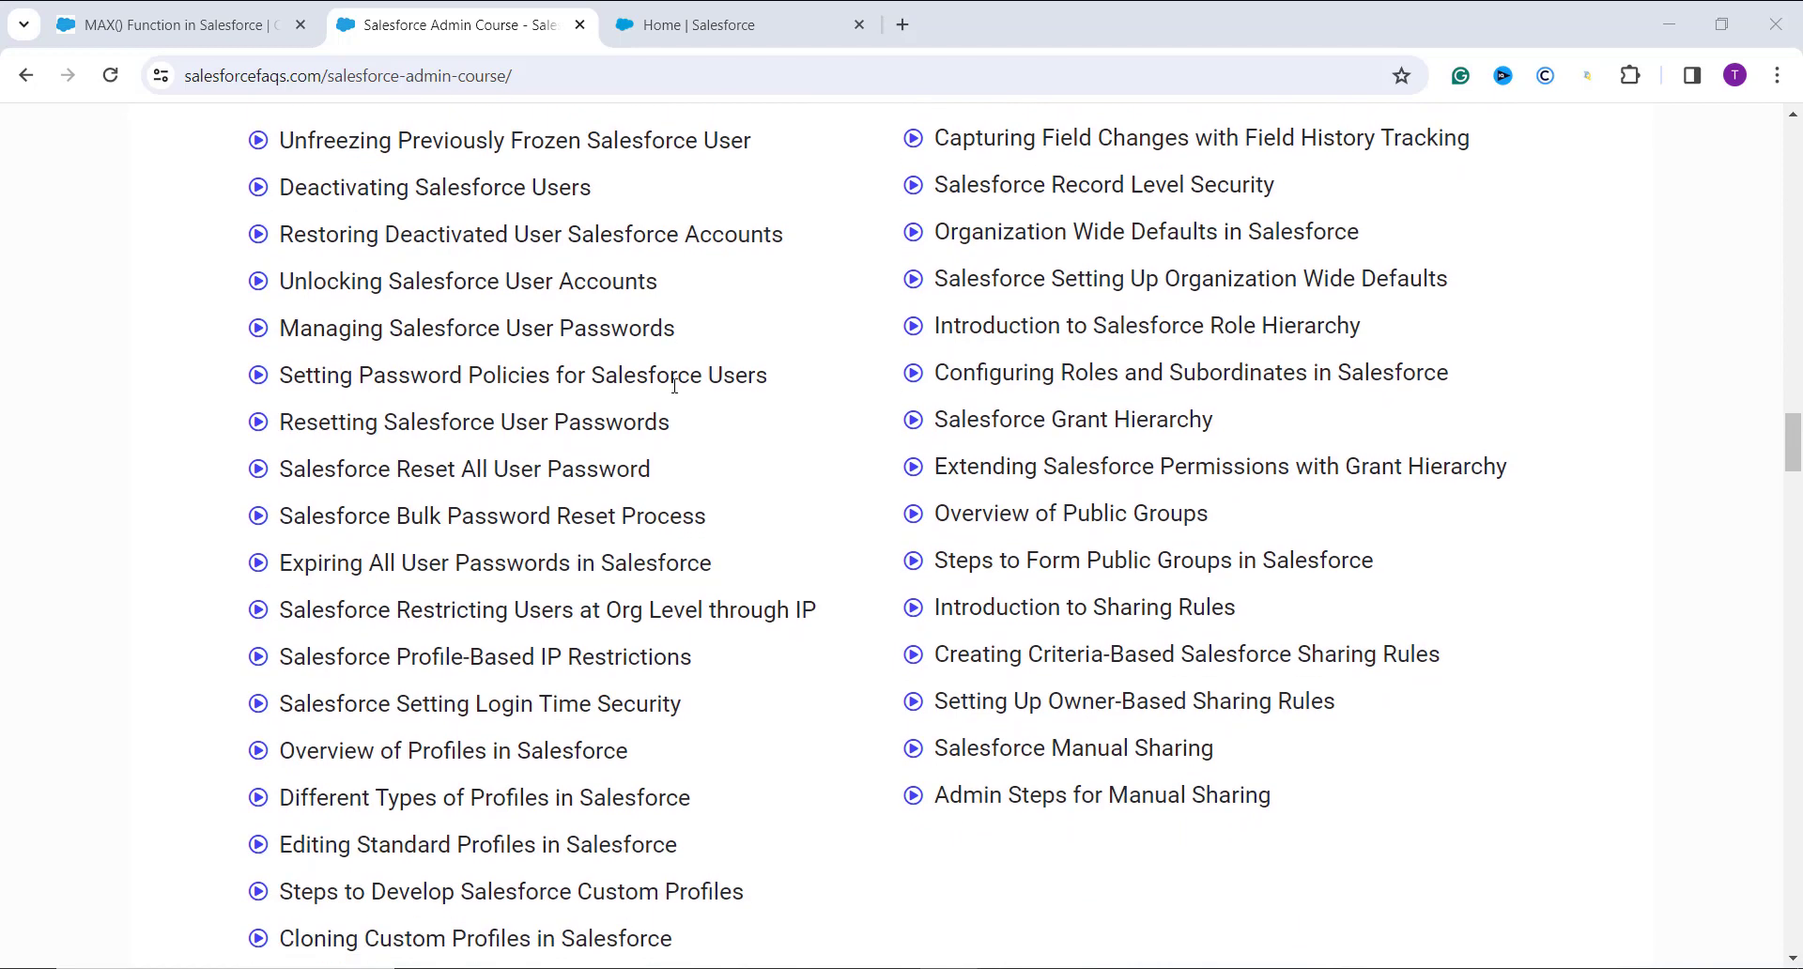
scroll(674, 385, down, 4)
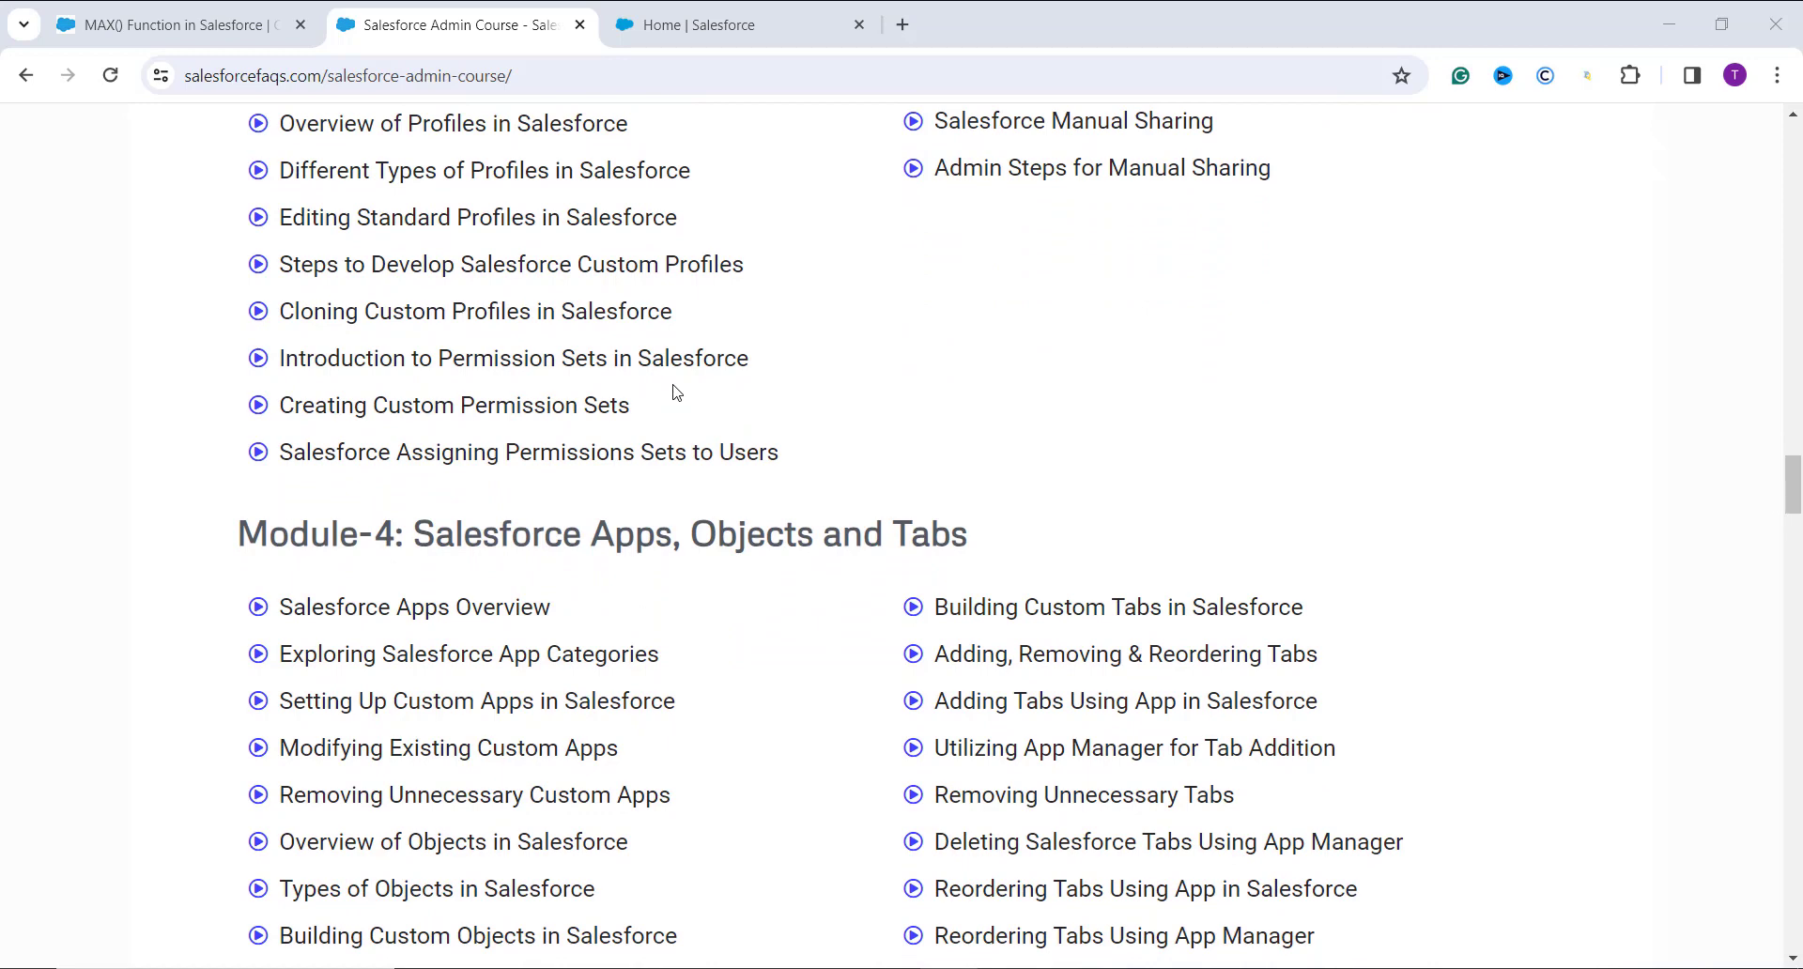
Examine the topics of Modules 4 to 7, from apps, objects and tabs to Schema Builder, Process Builder and validation rules.
scroll(676, 392, down, 7)
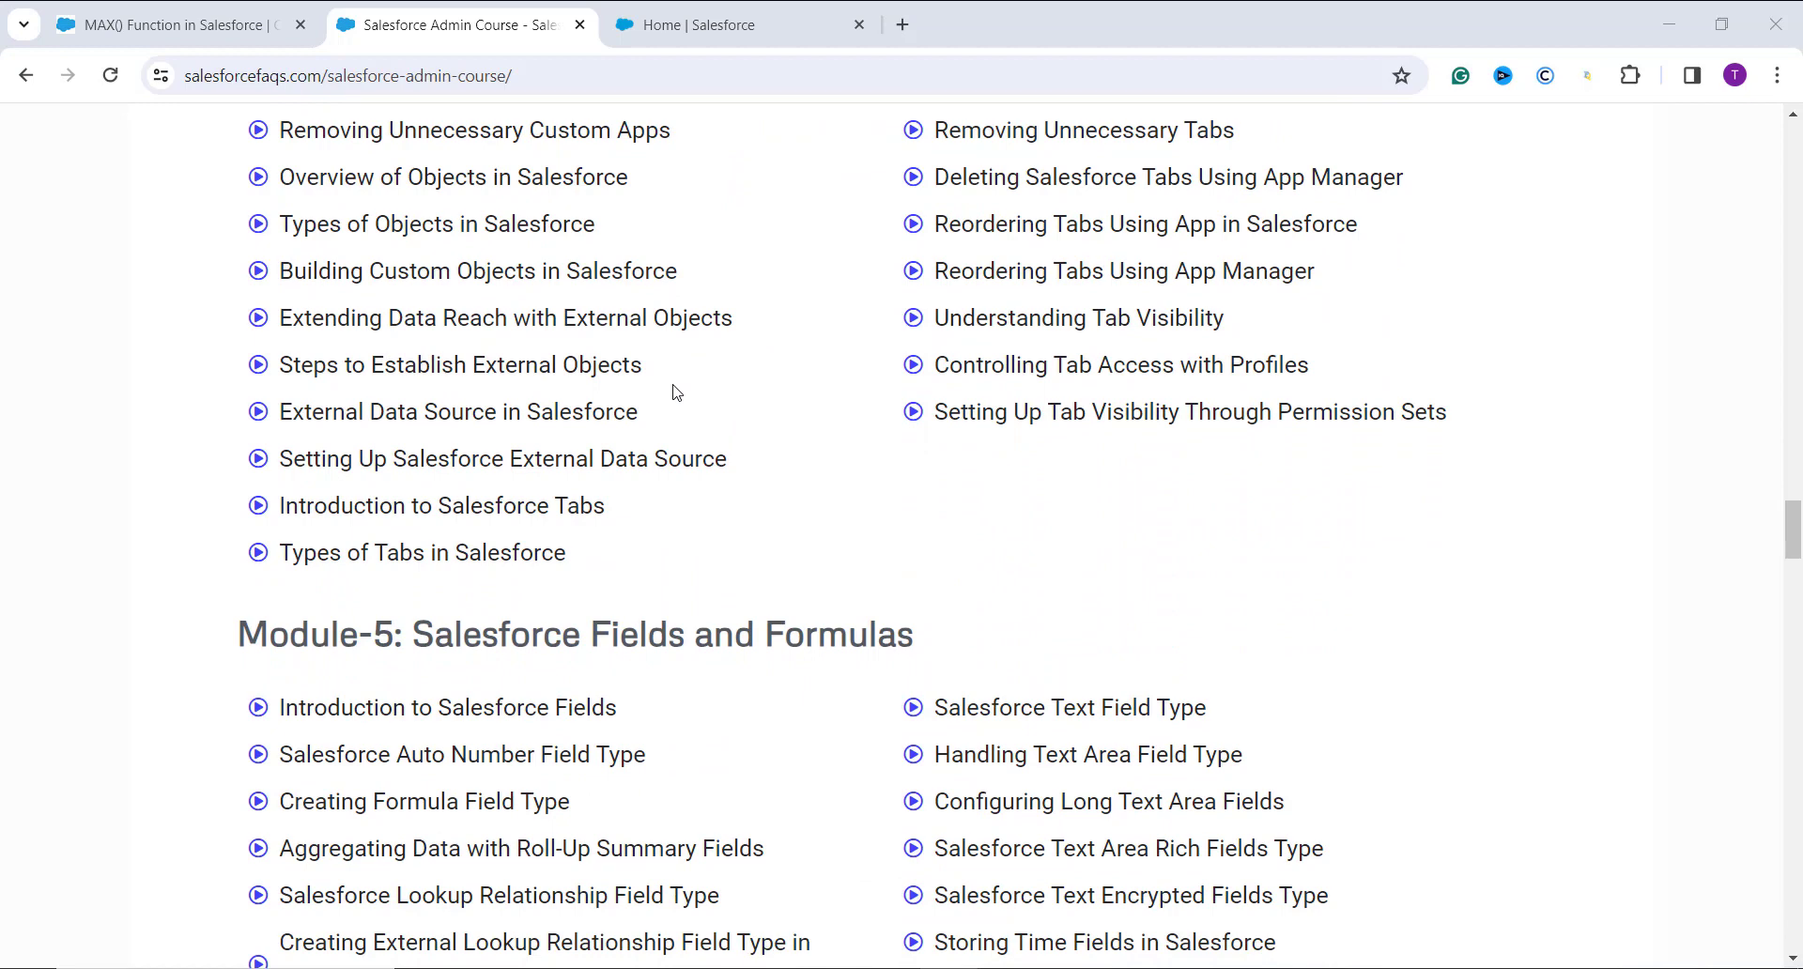
scroll(724, 469, down, 3)
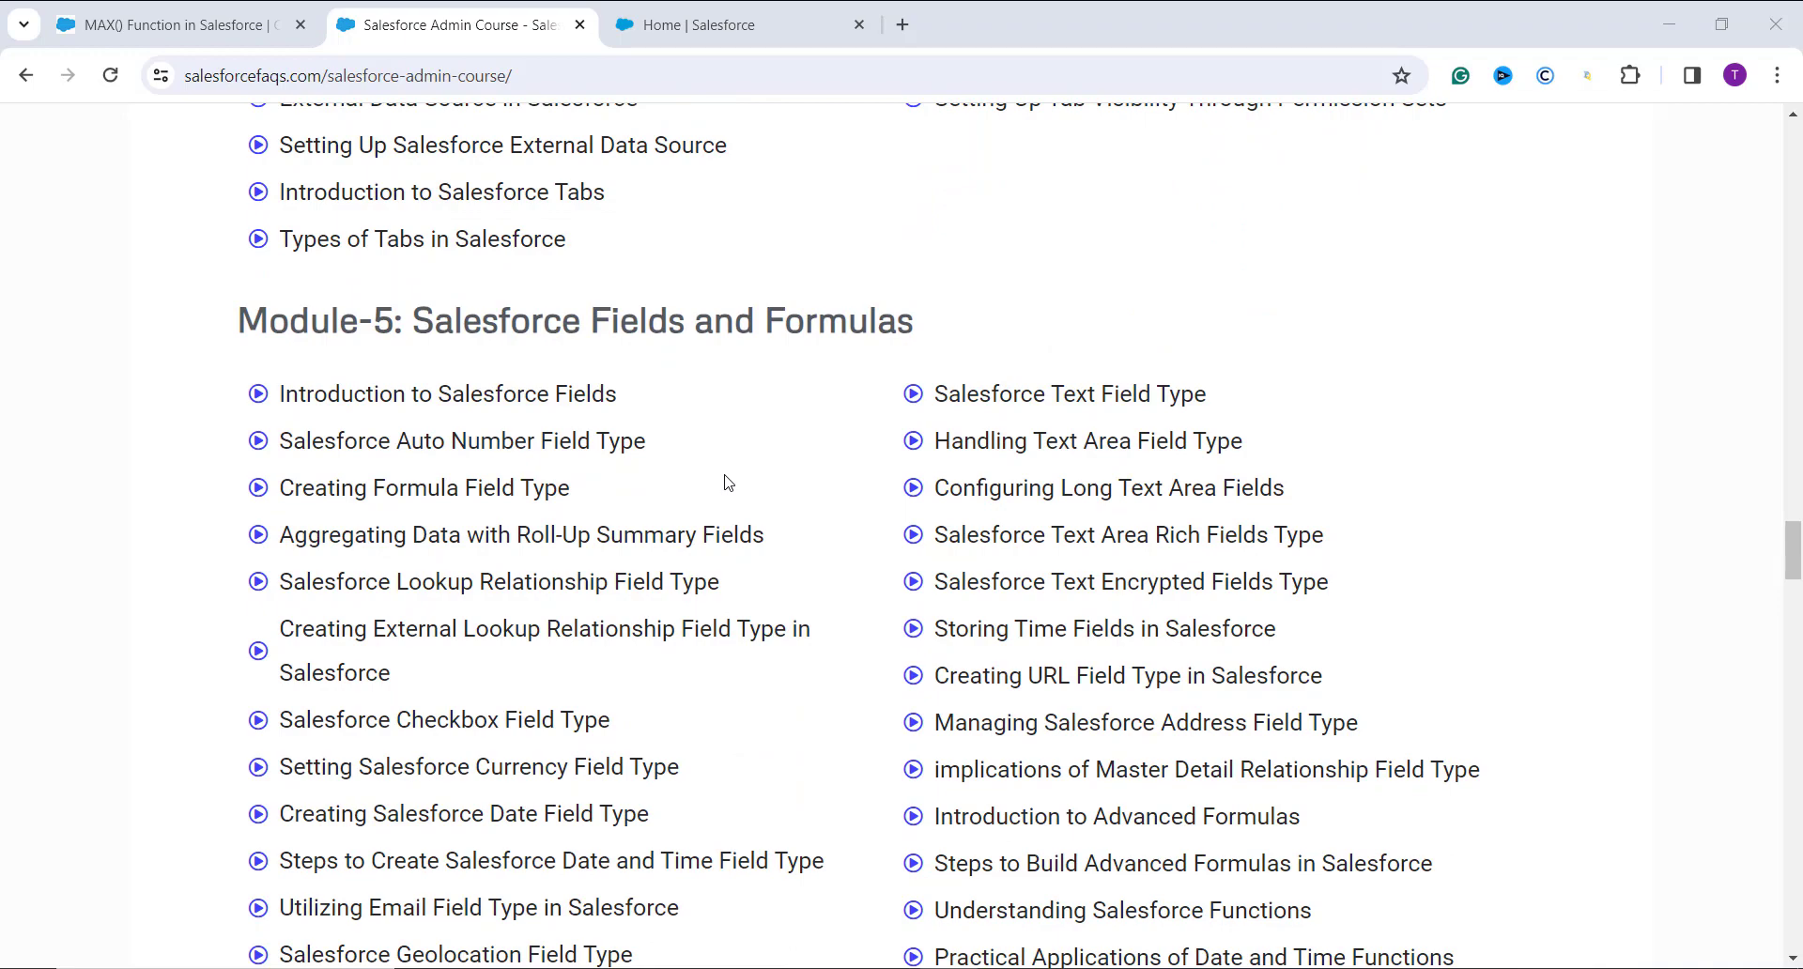
scroll(725, 481, down, 5)
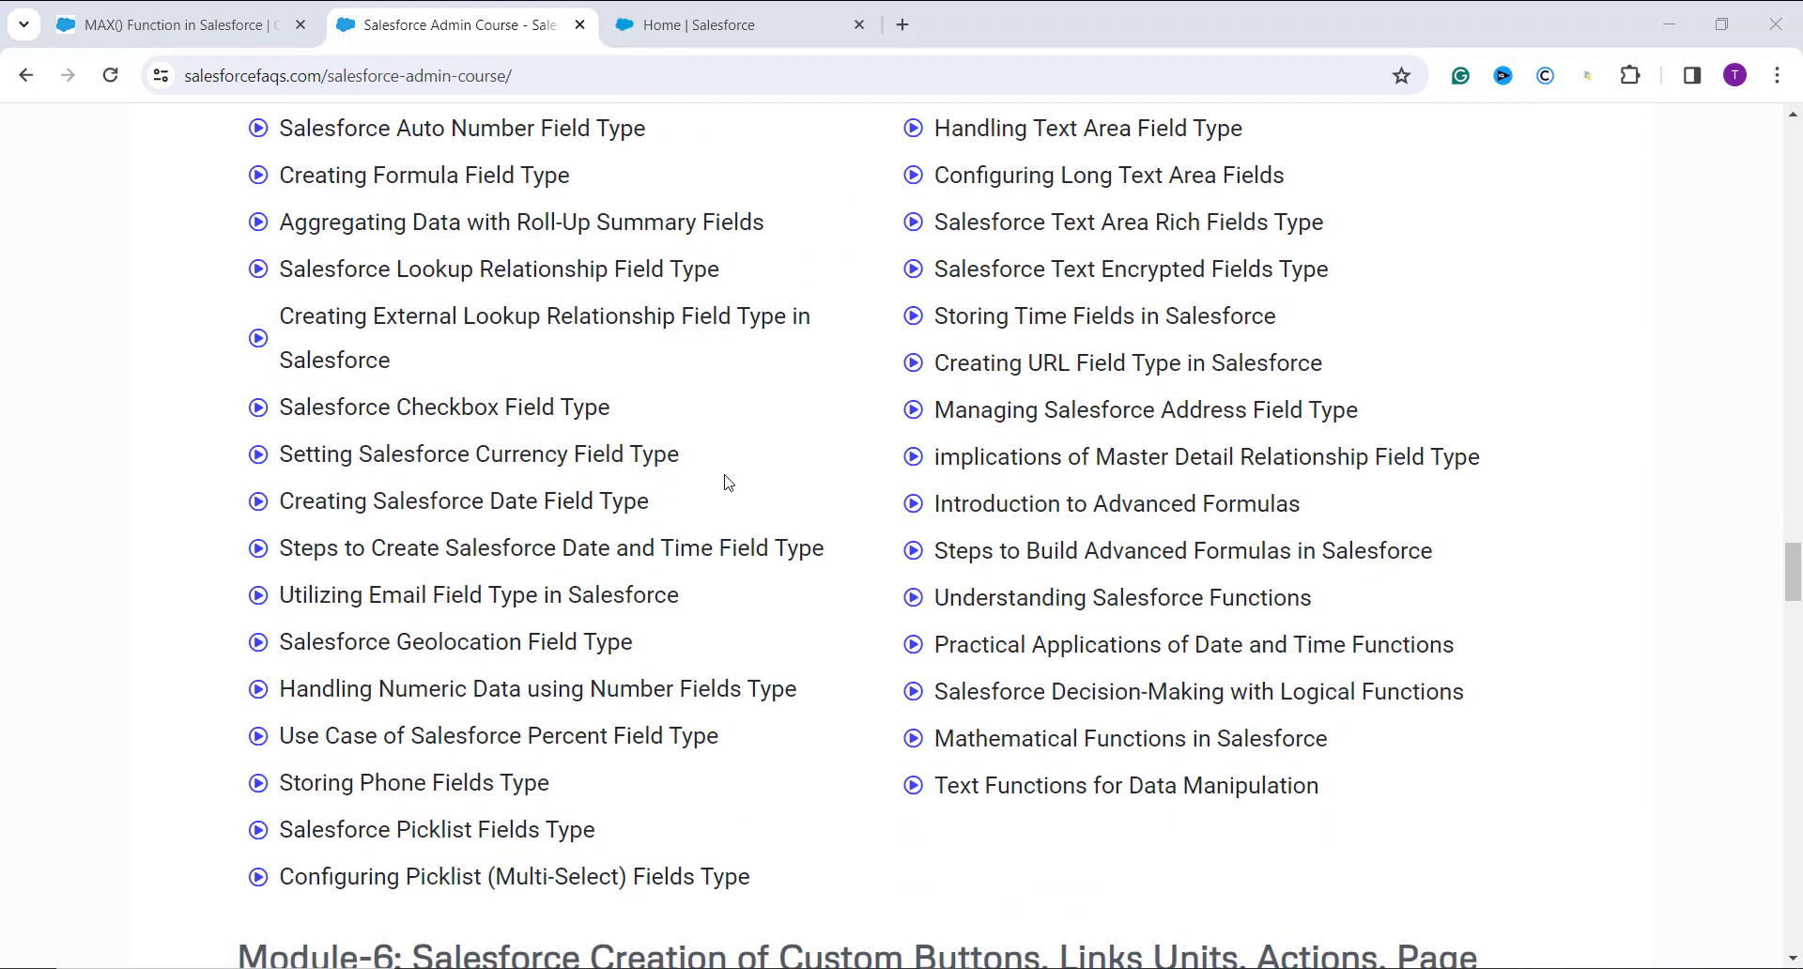
scroll(724, 482, down, 2)
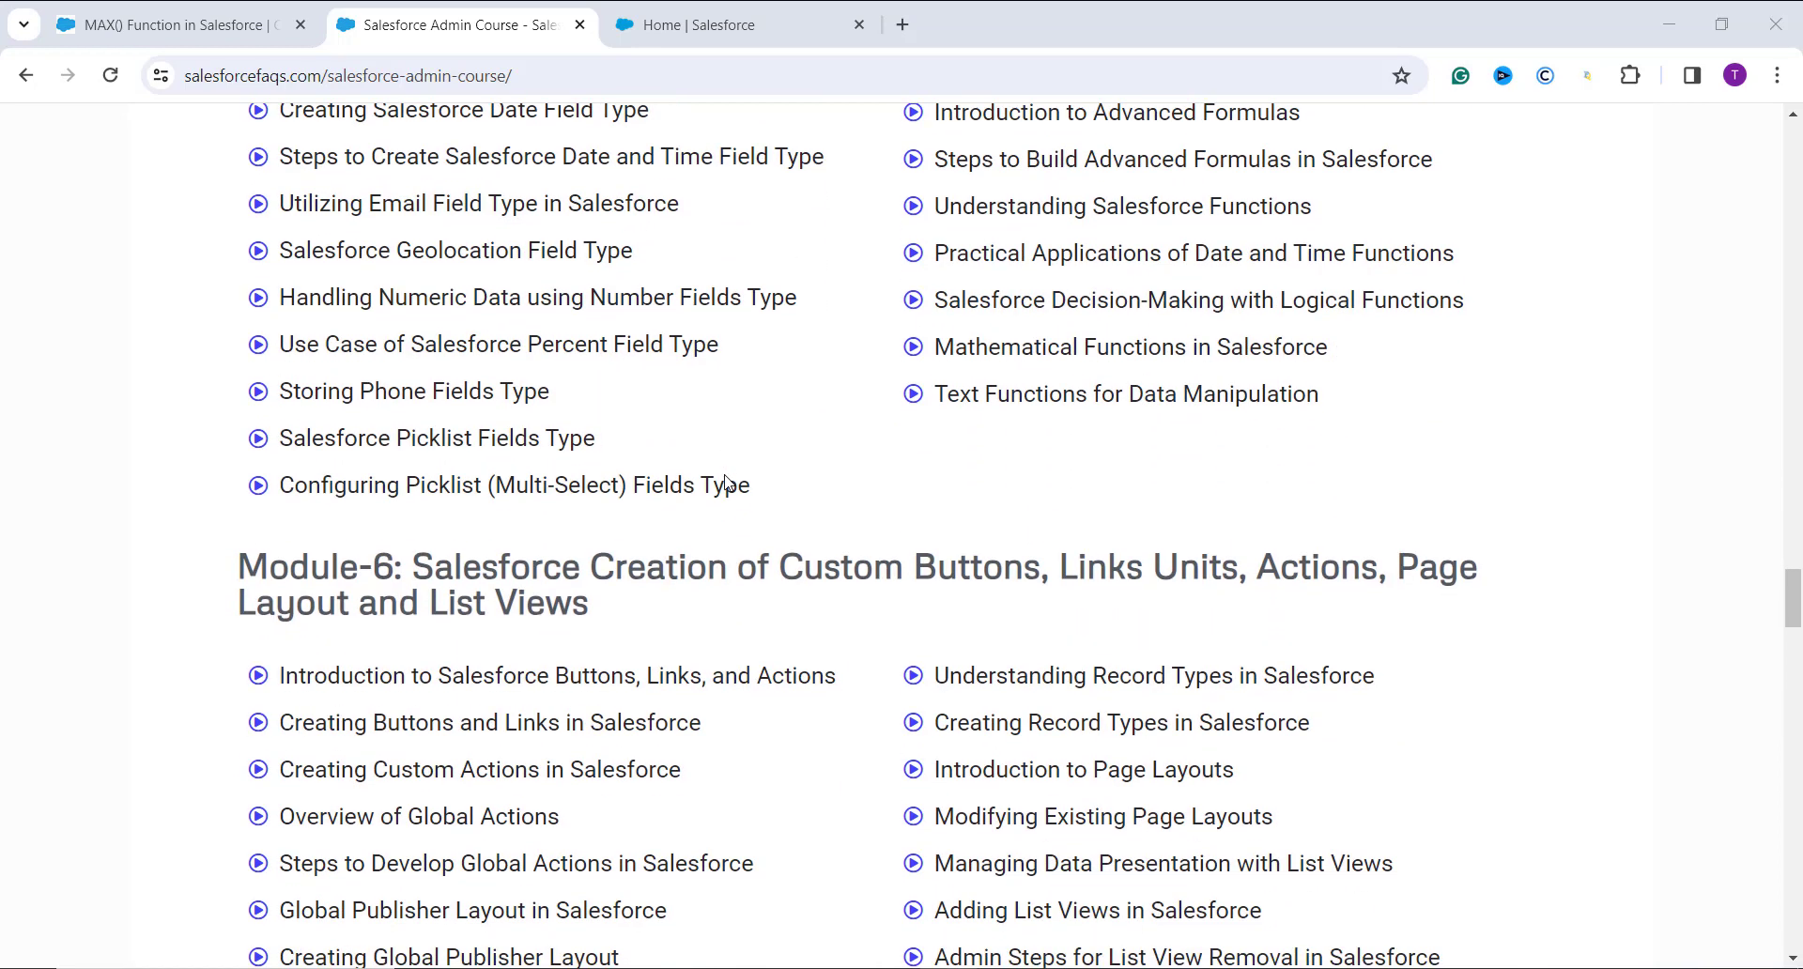
scroll(725, 482, down, 3)
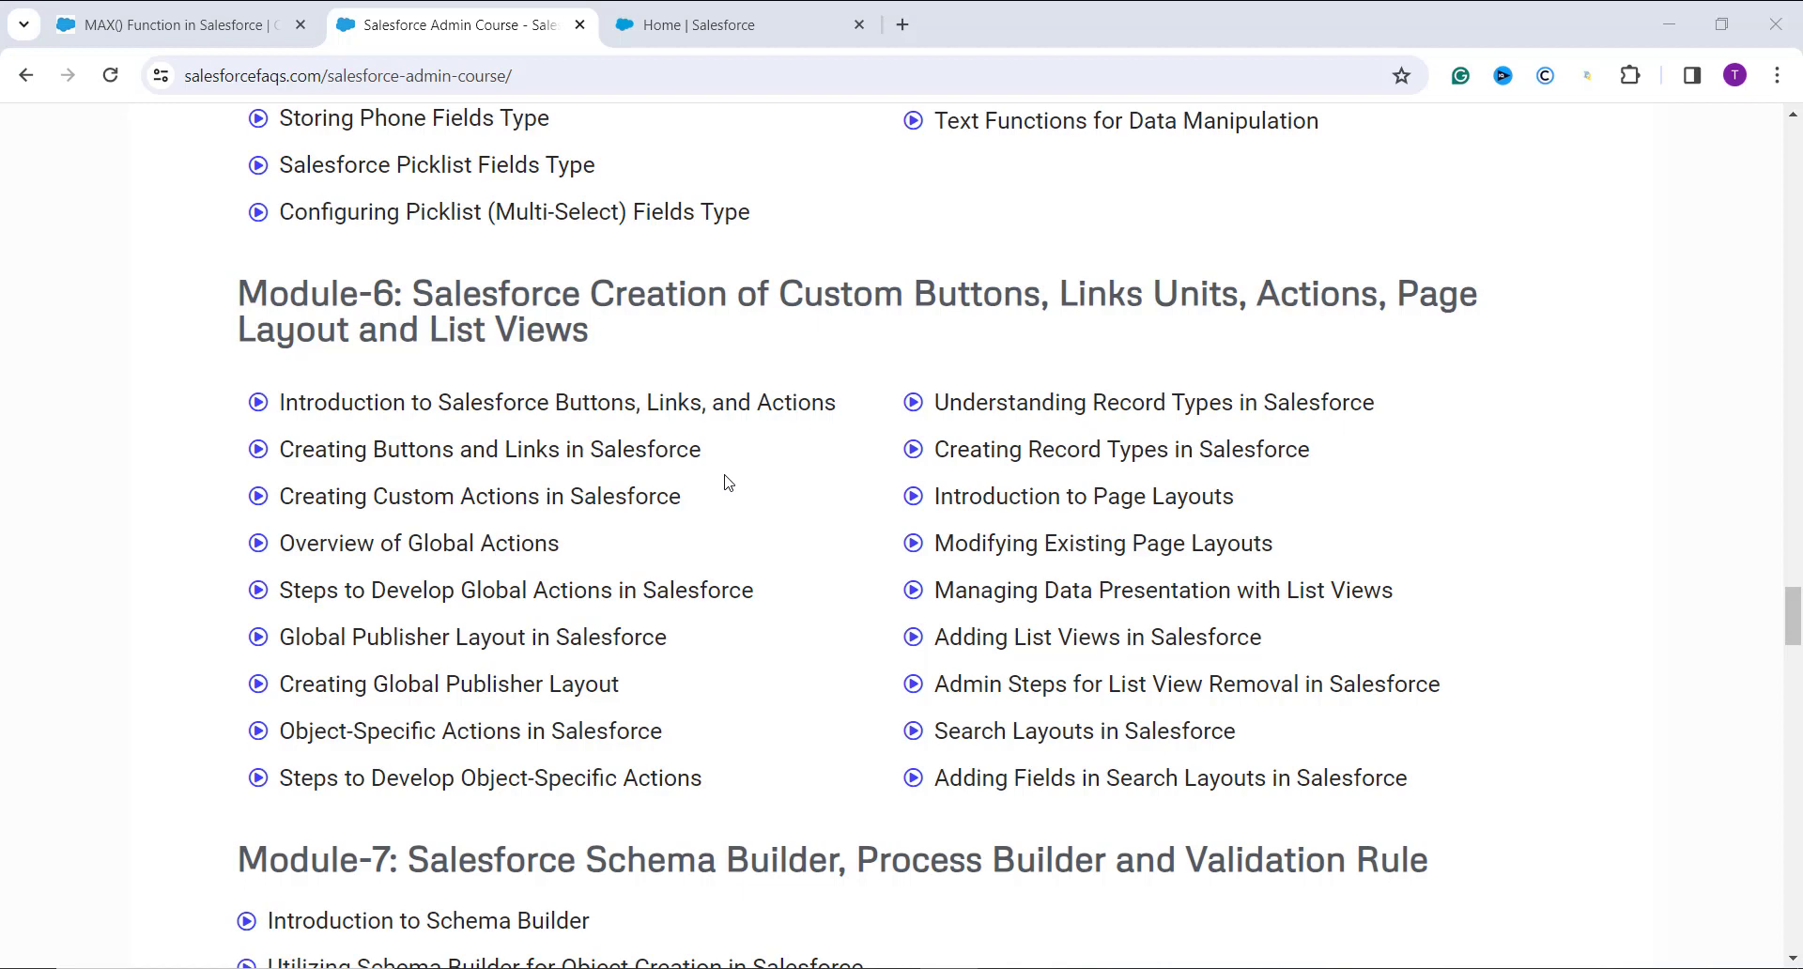
scroll(727, 481, down, 2)
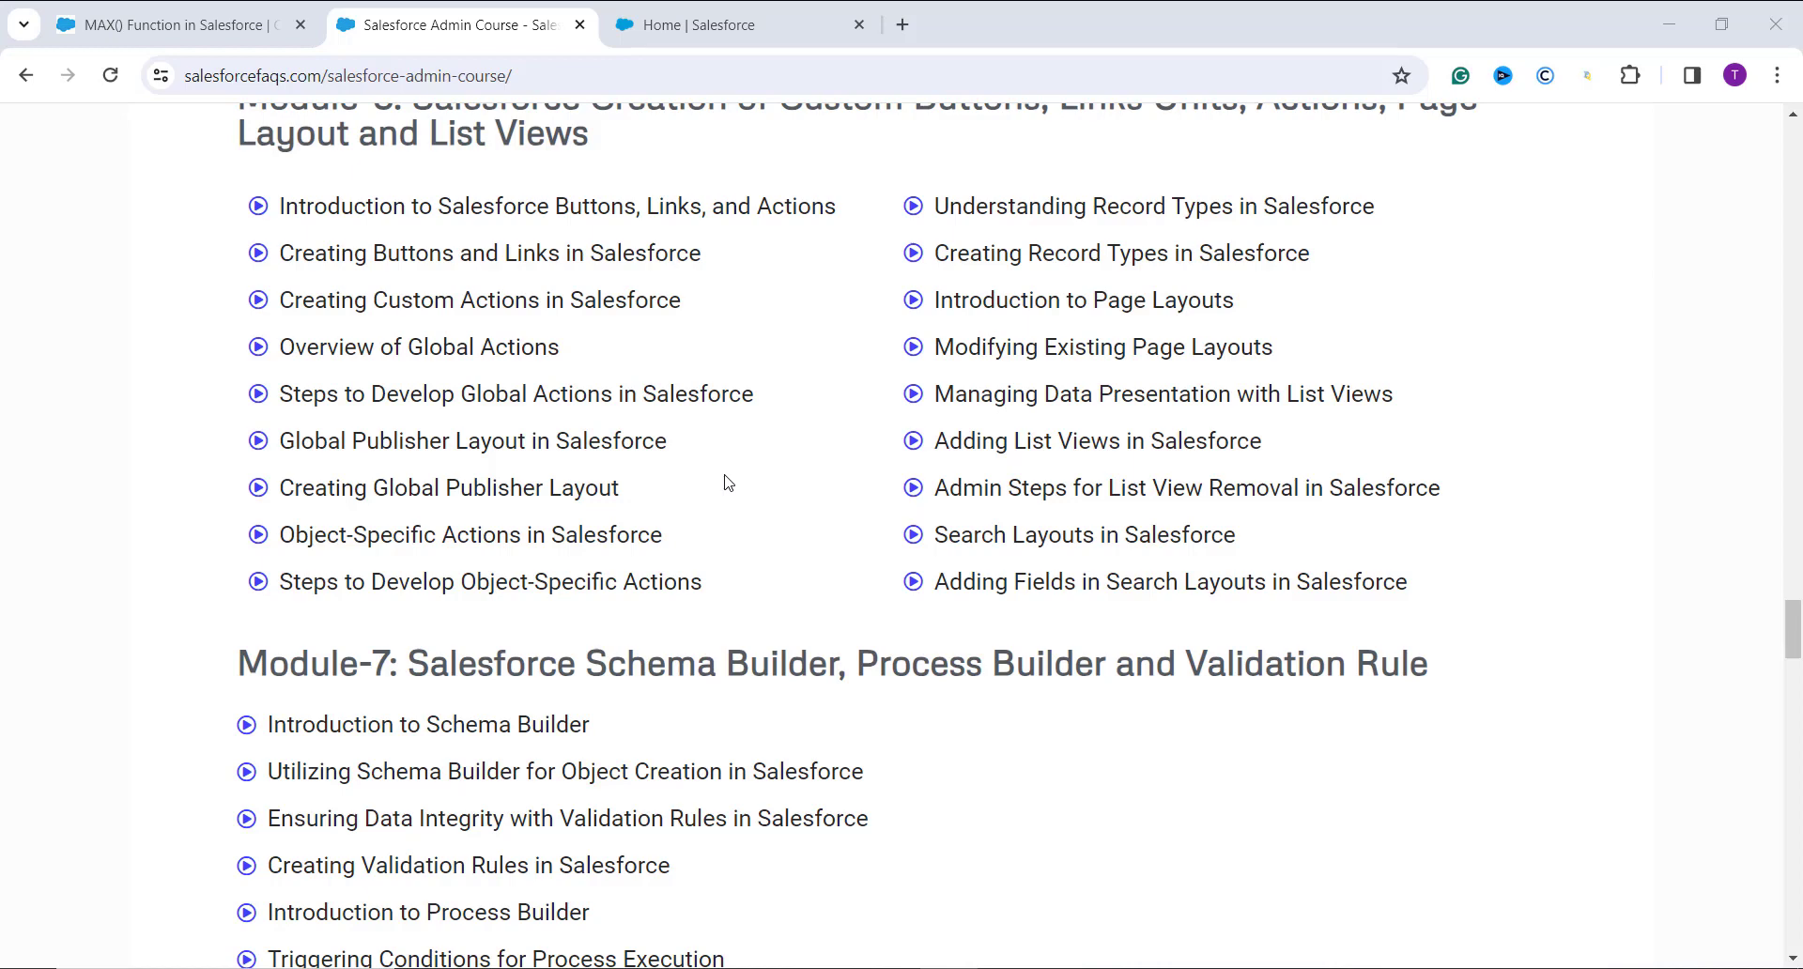
scroll(728, 481, down, 4)
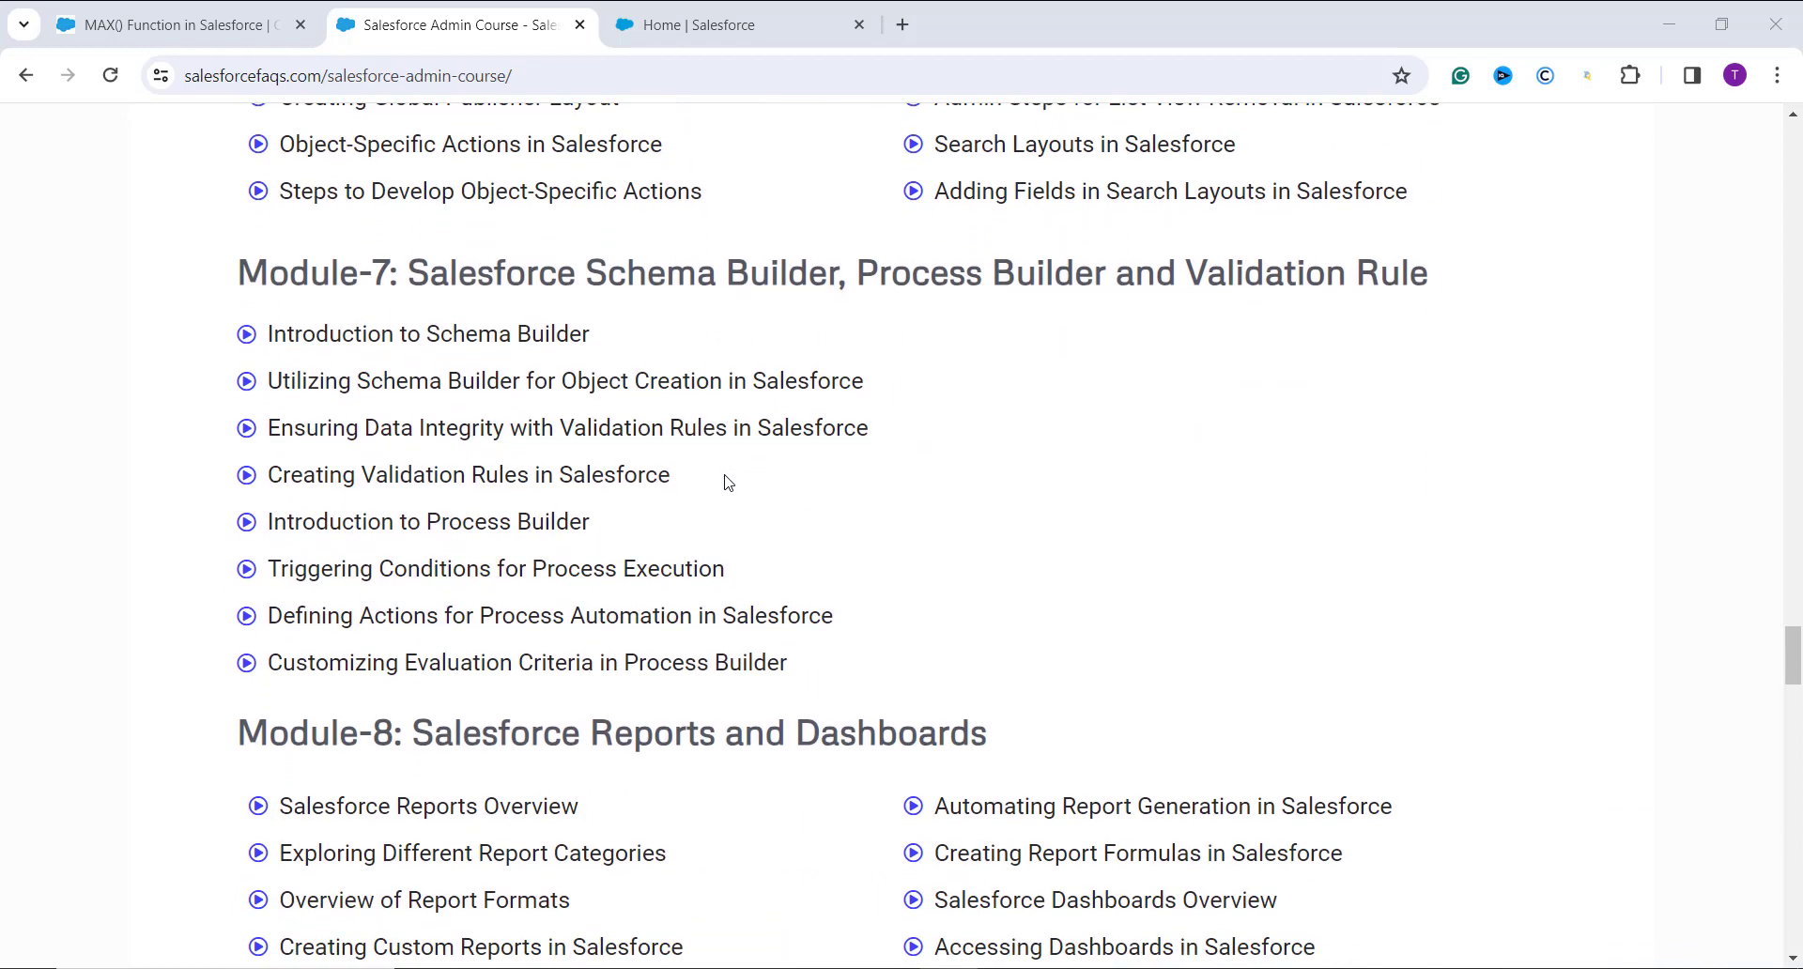
Examine the topics of Module 8 on reports and dashboards and Module 9 on data management.
scroll(728, 482, down, 3)
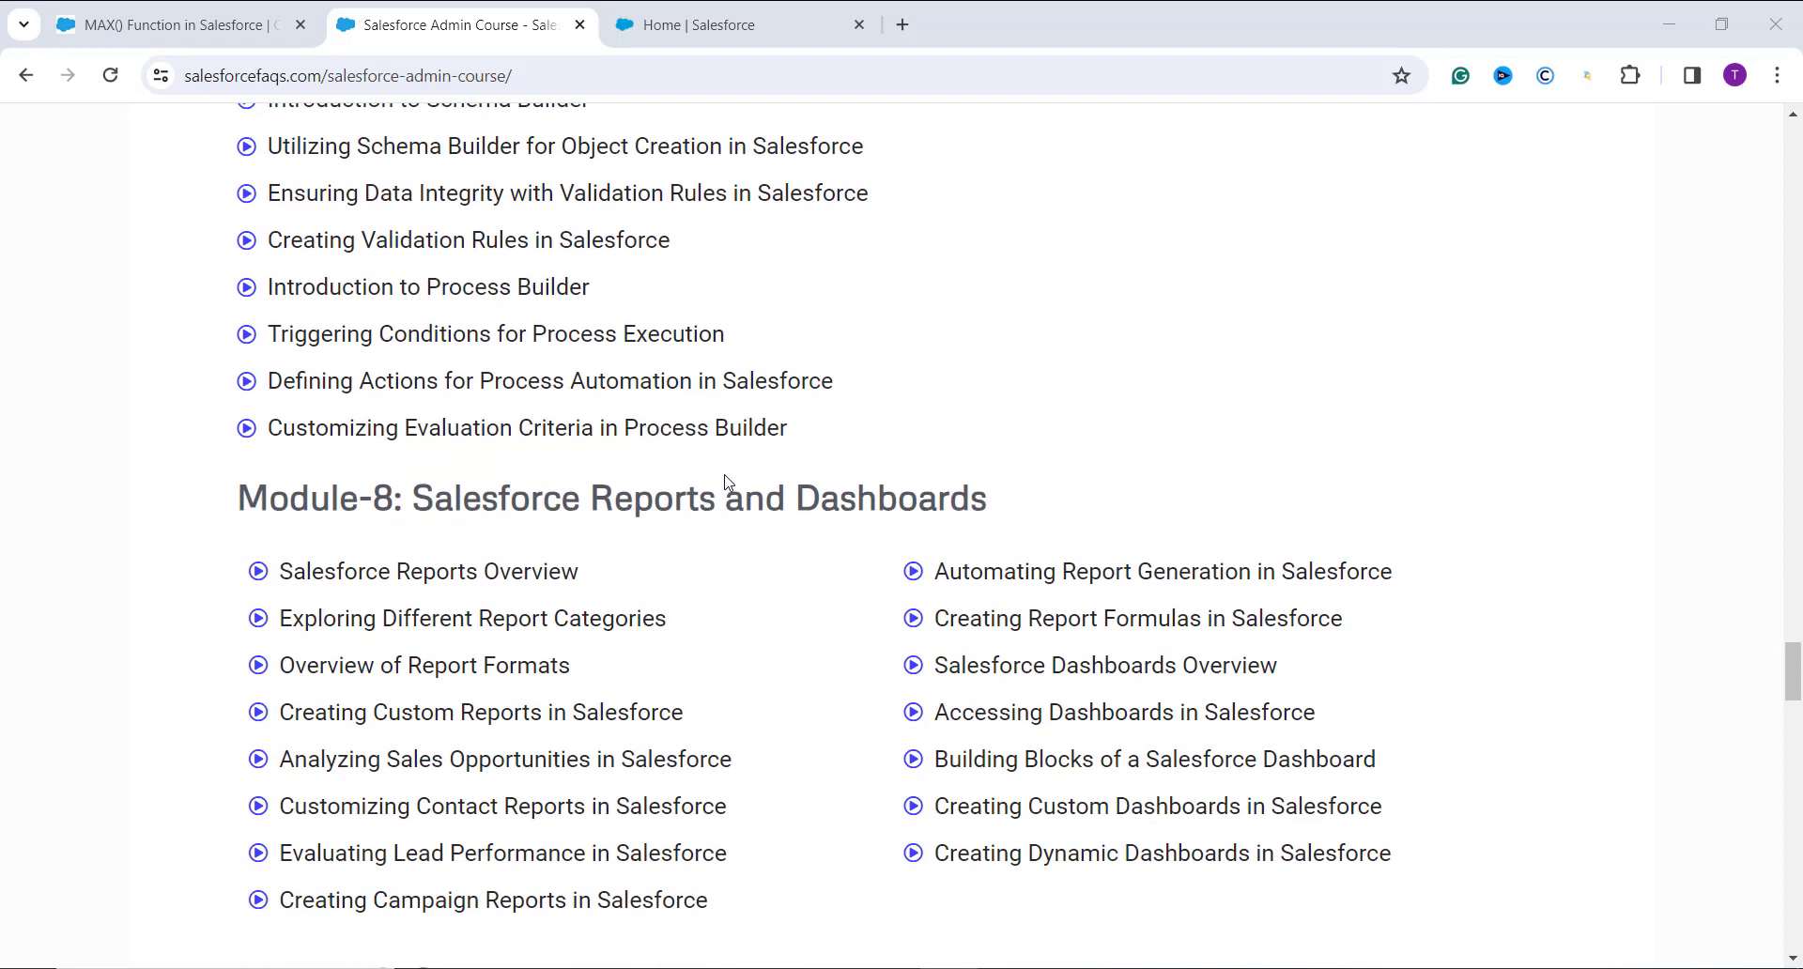
scroll(728, 482, down, 1)
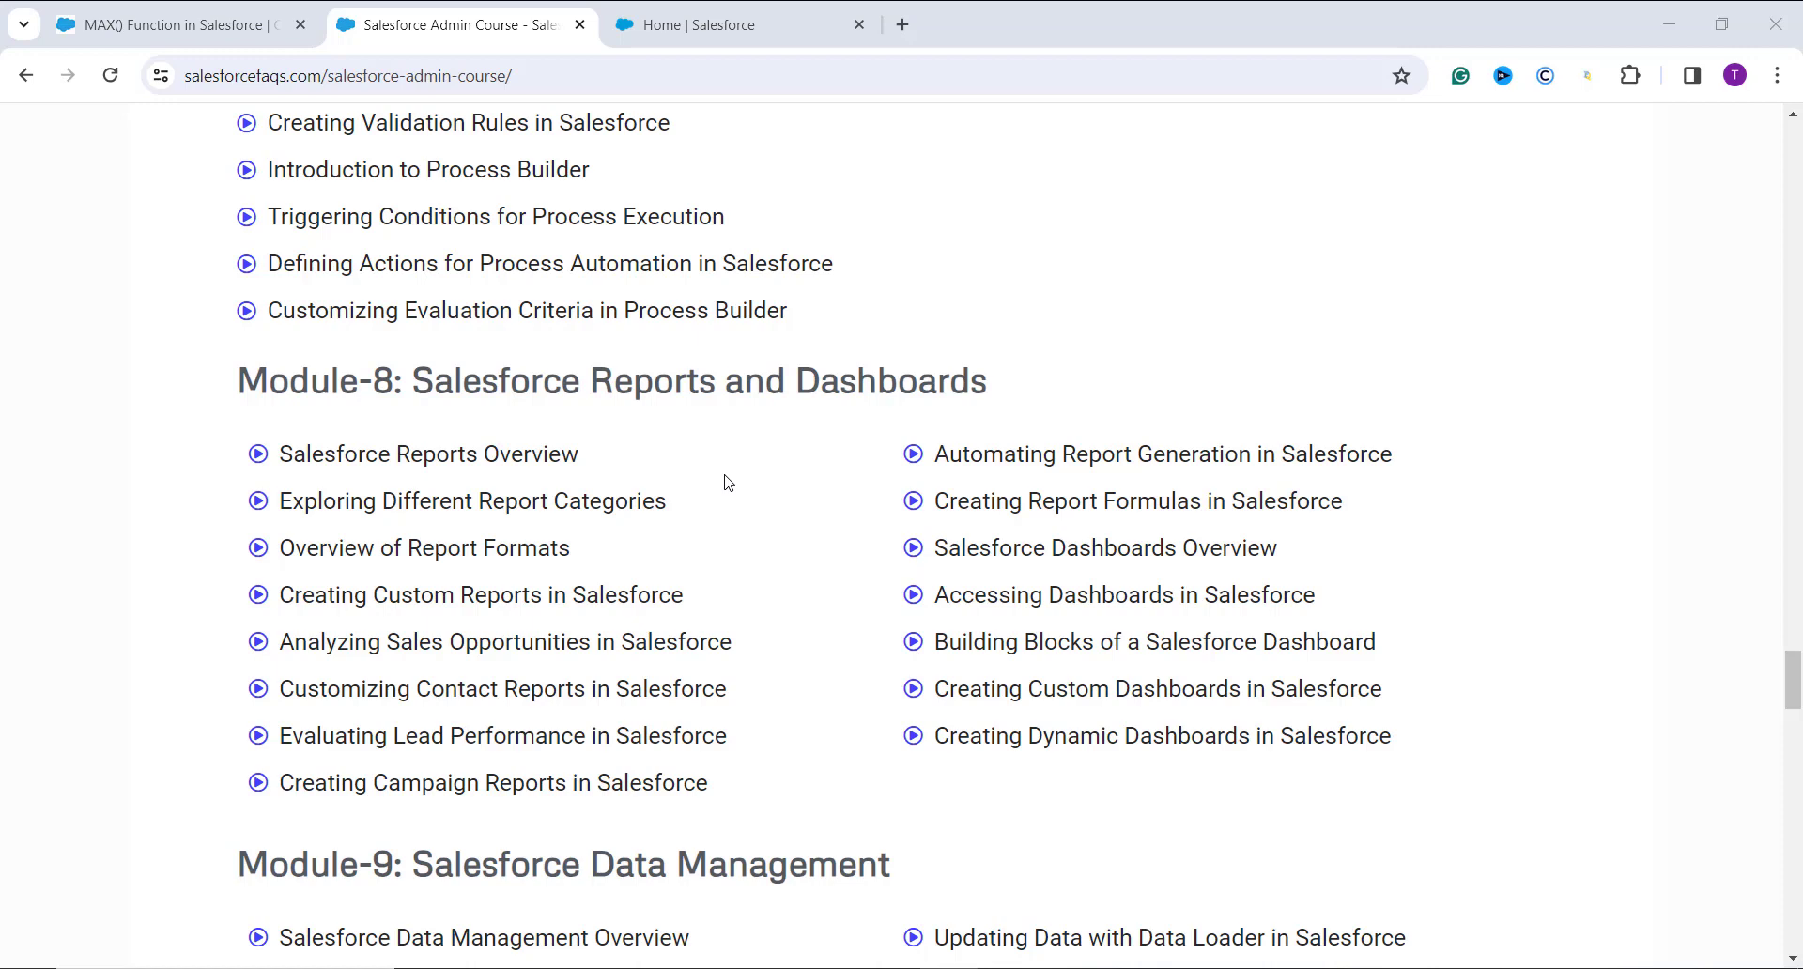
scroll(728, 482, down, 1)
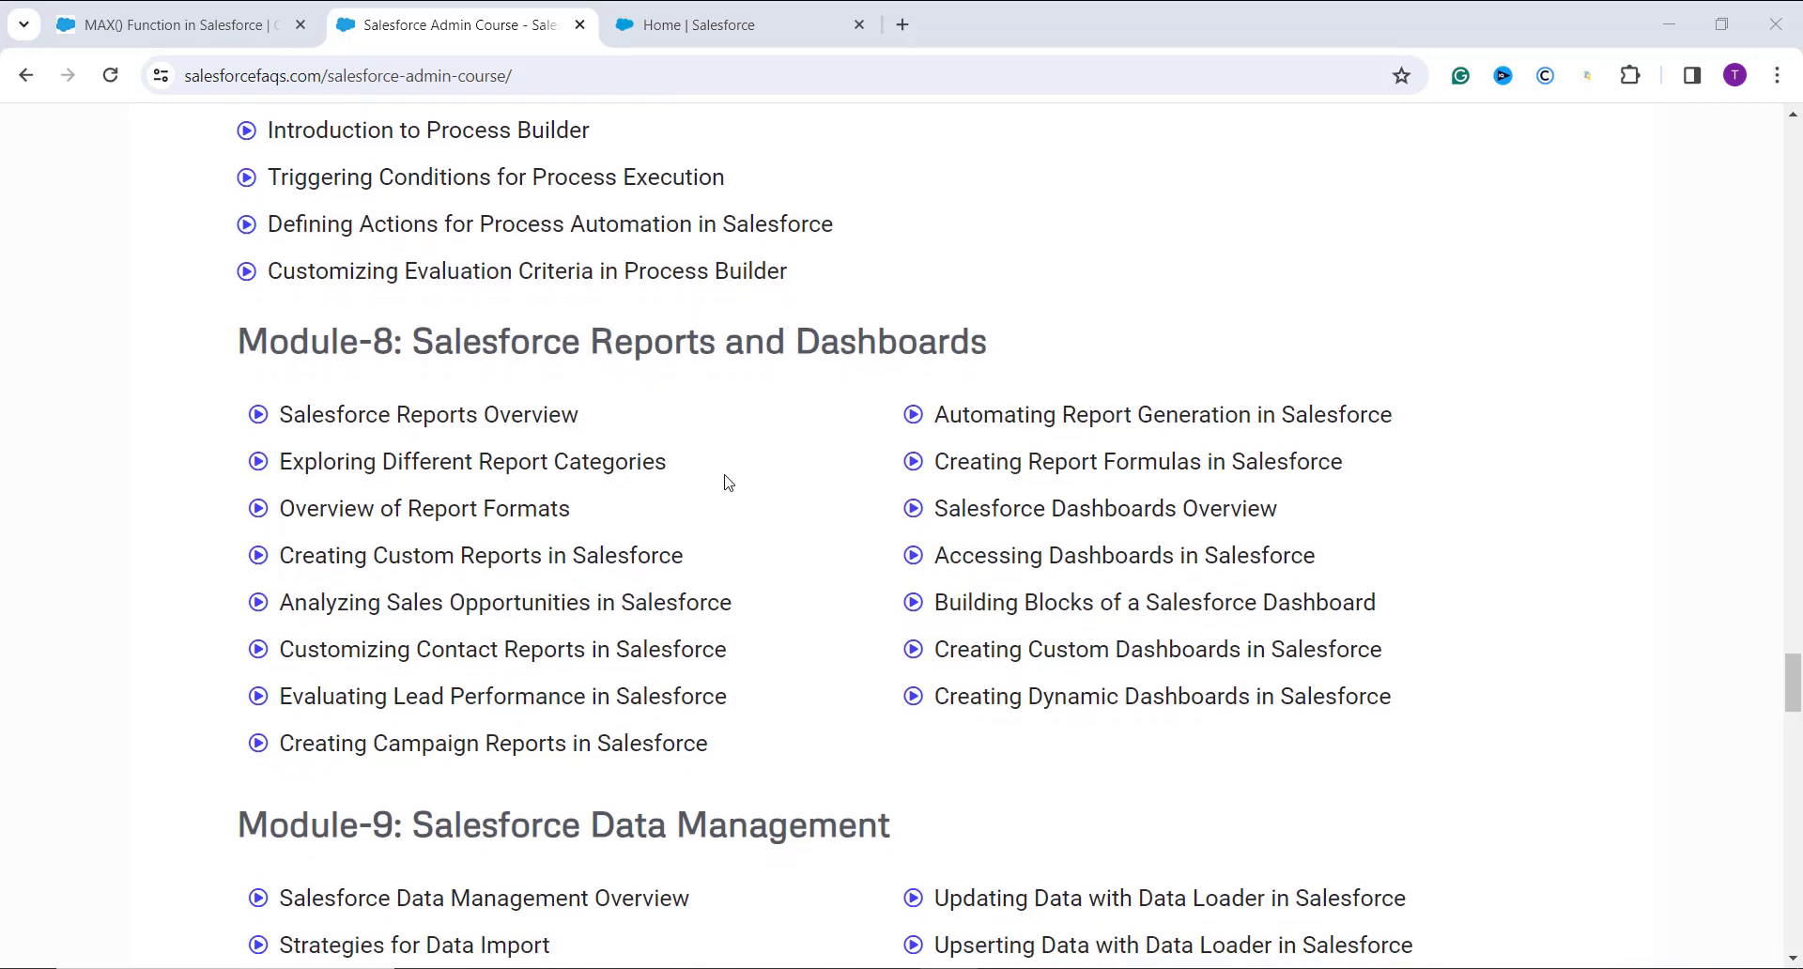
scroll(728, 481, down, 2)
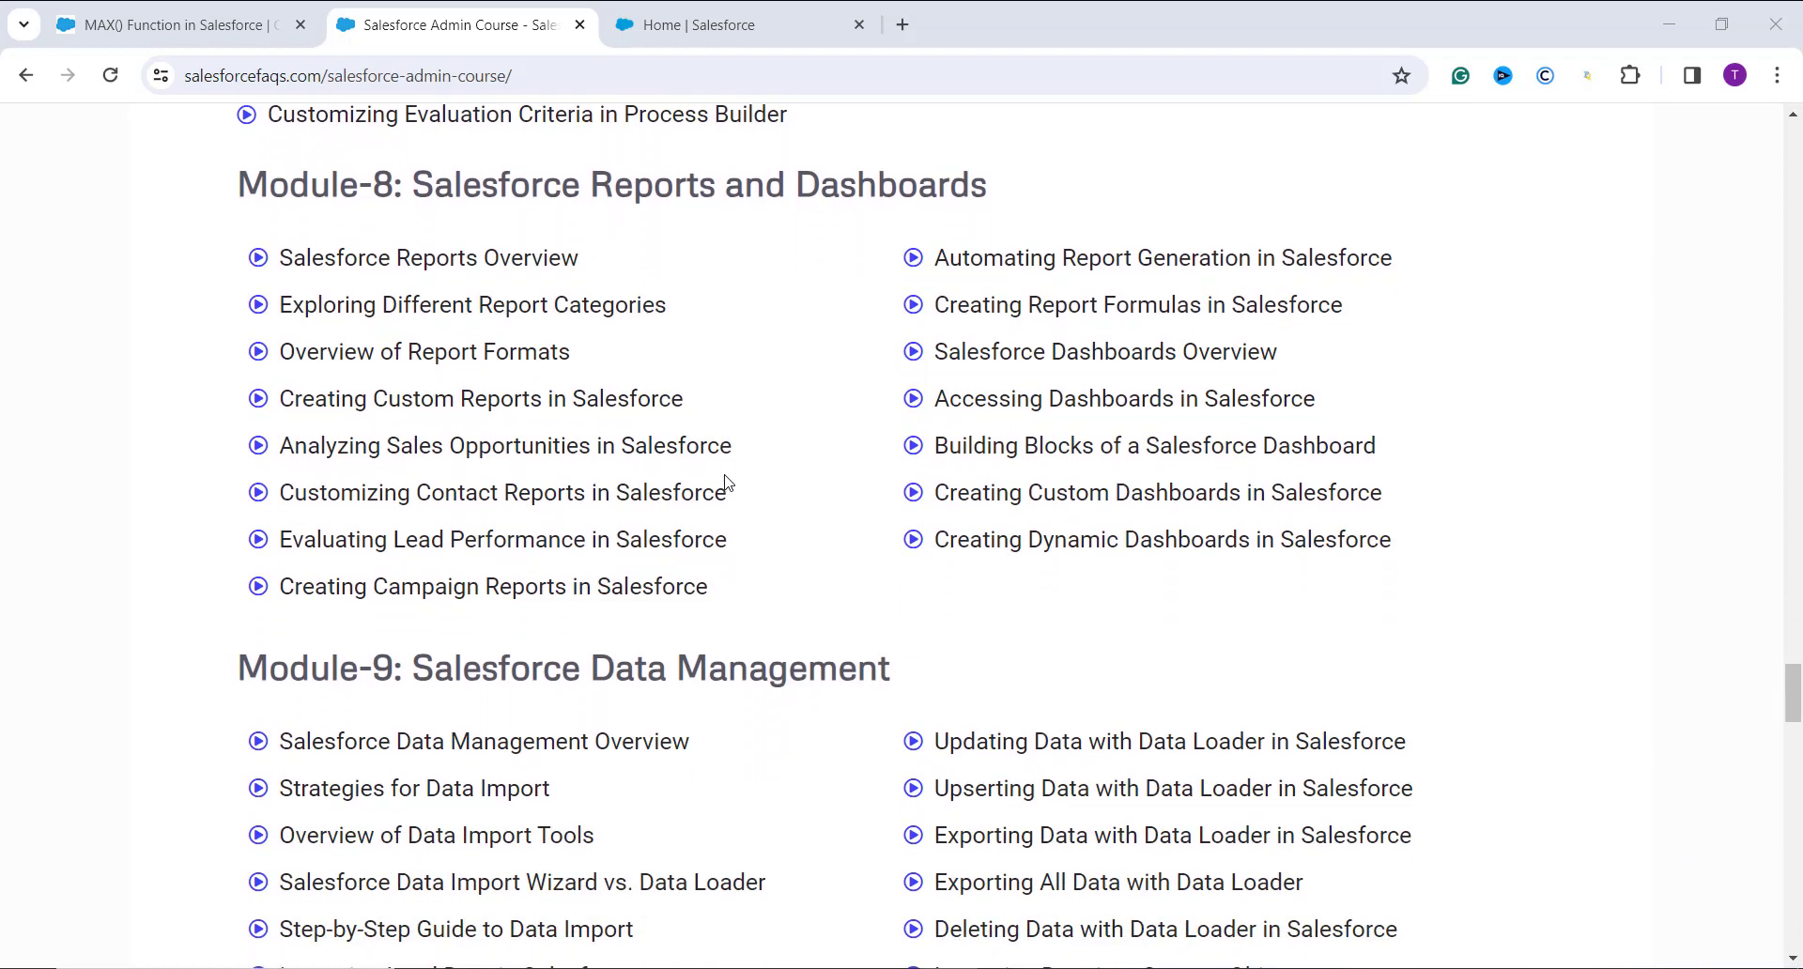
scroll(728, 482, down, 1)
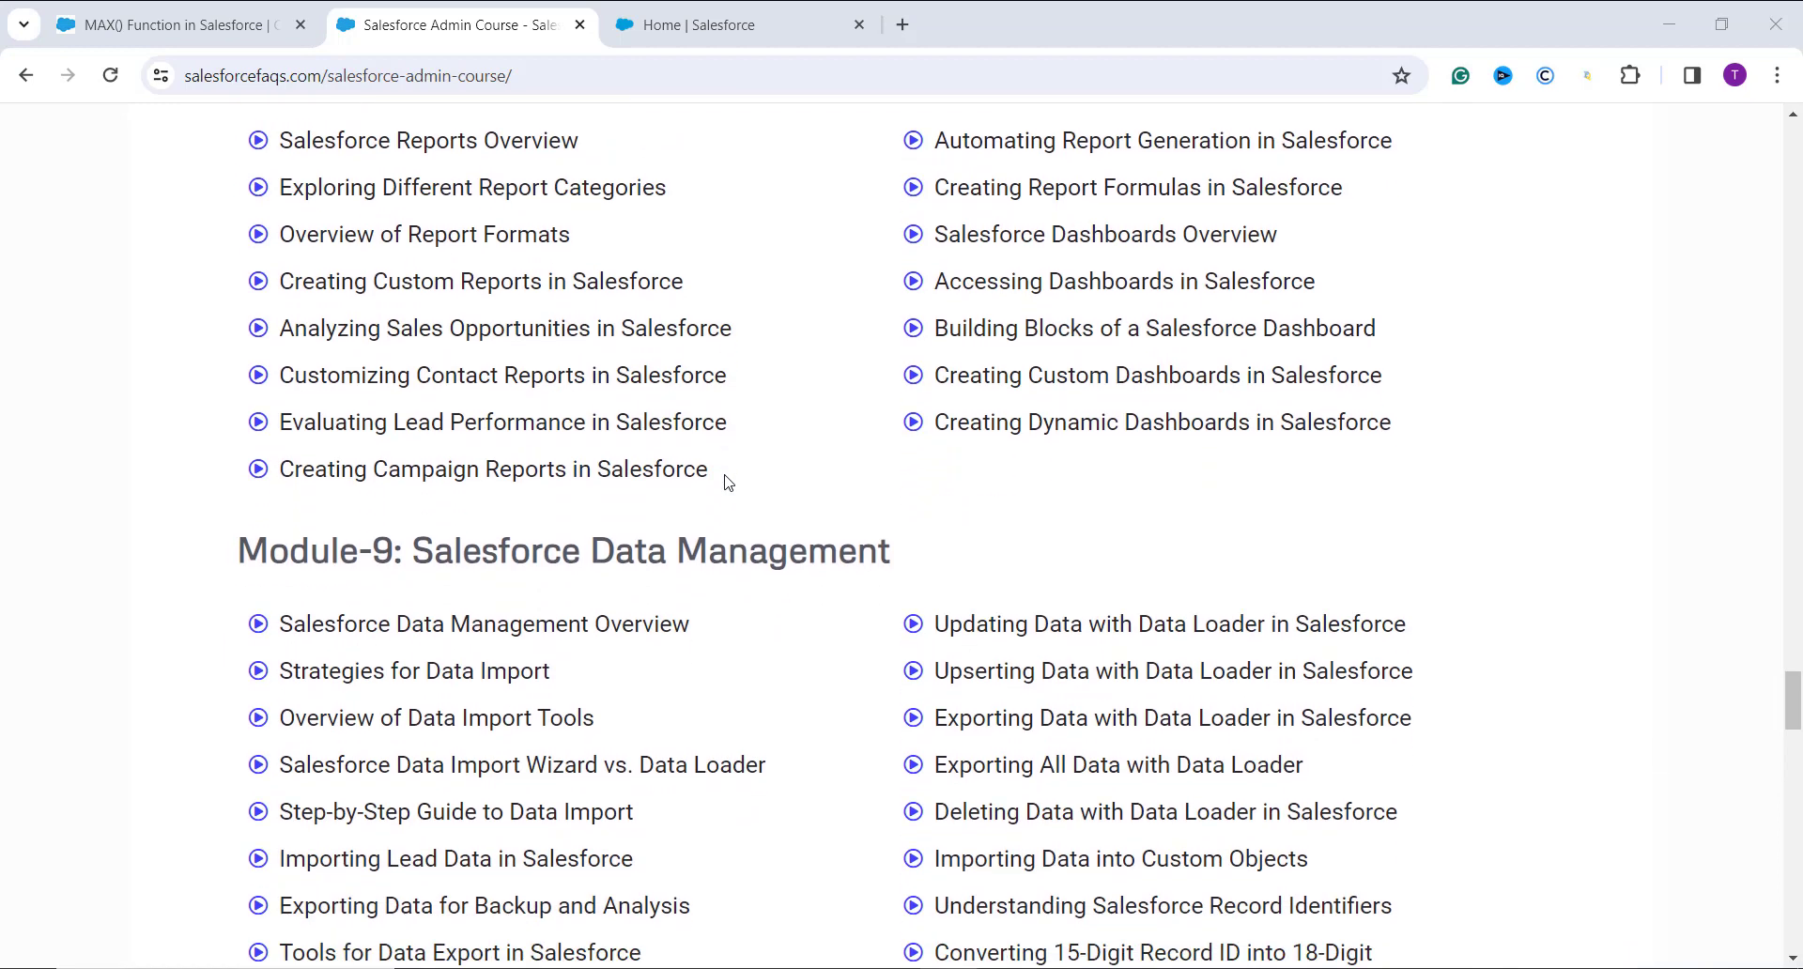
scroll(728, 482, down, 1)
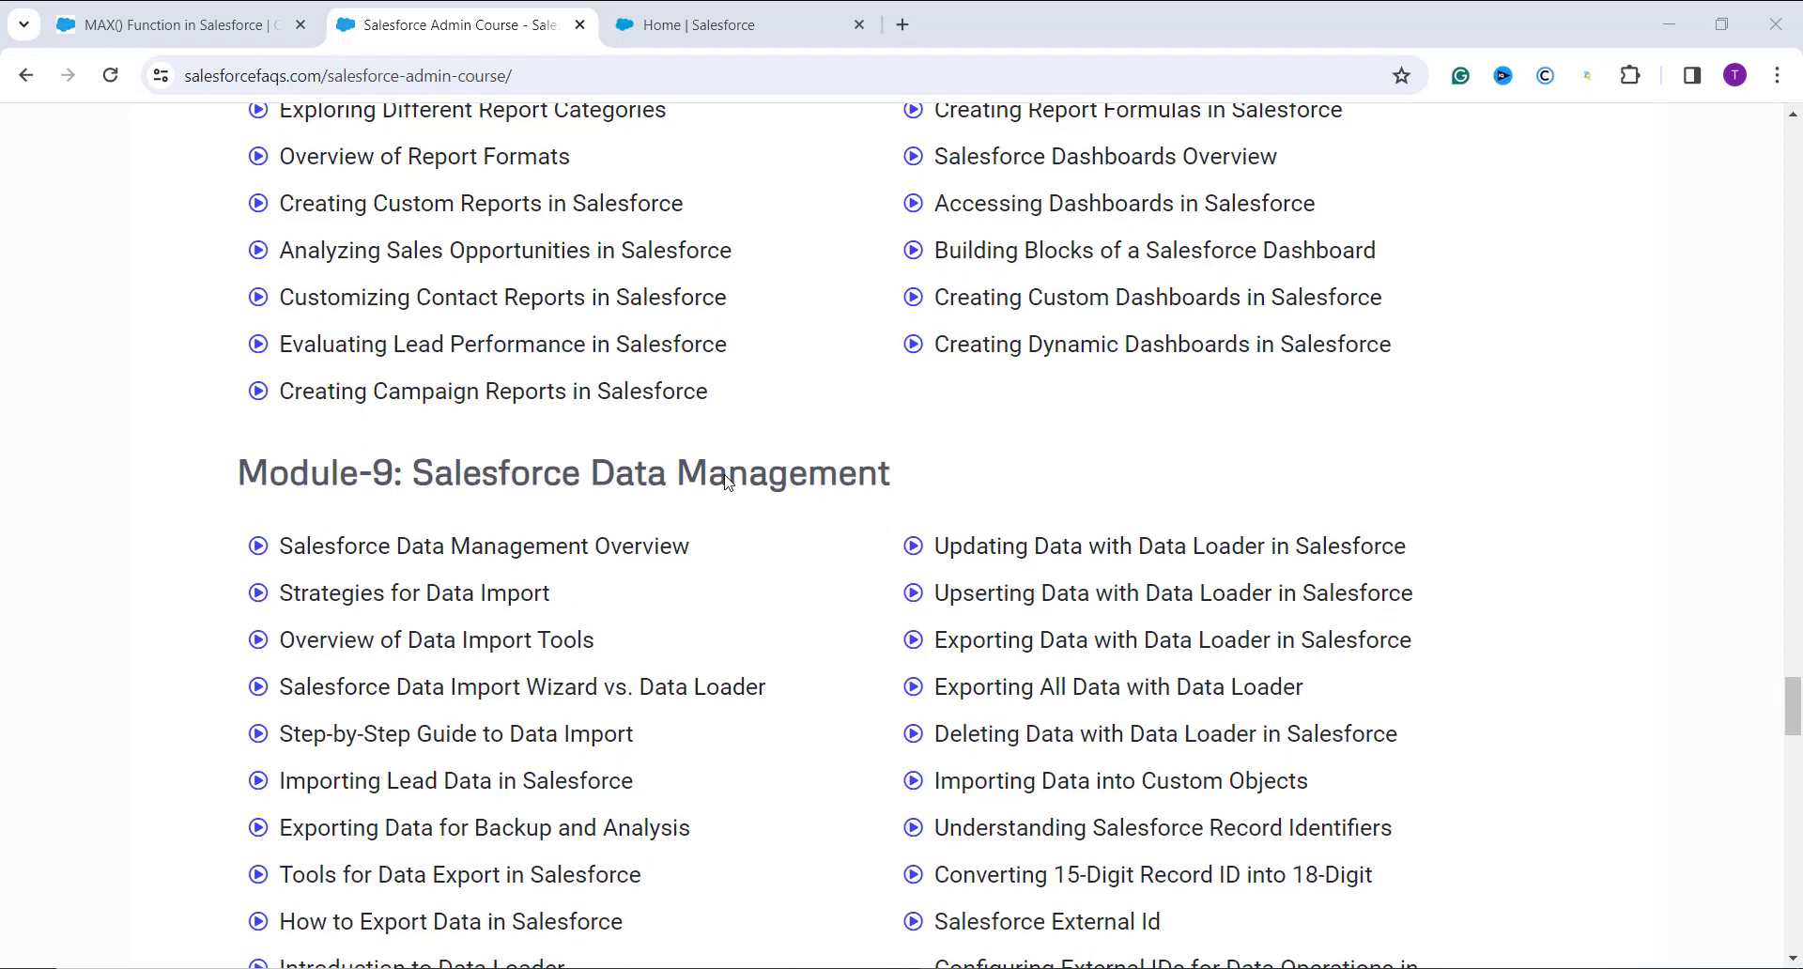
scroll(728, 482, down, 1)
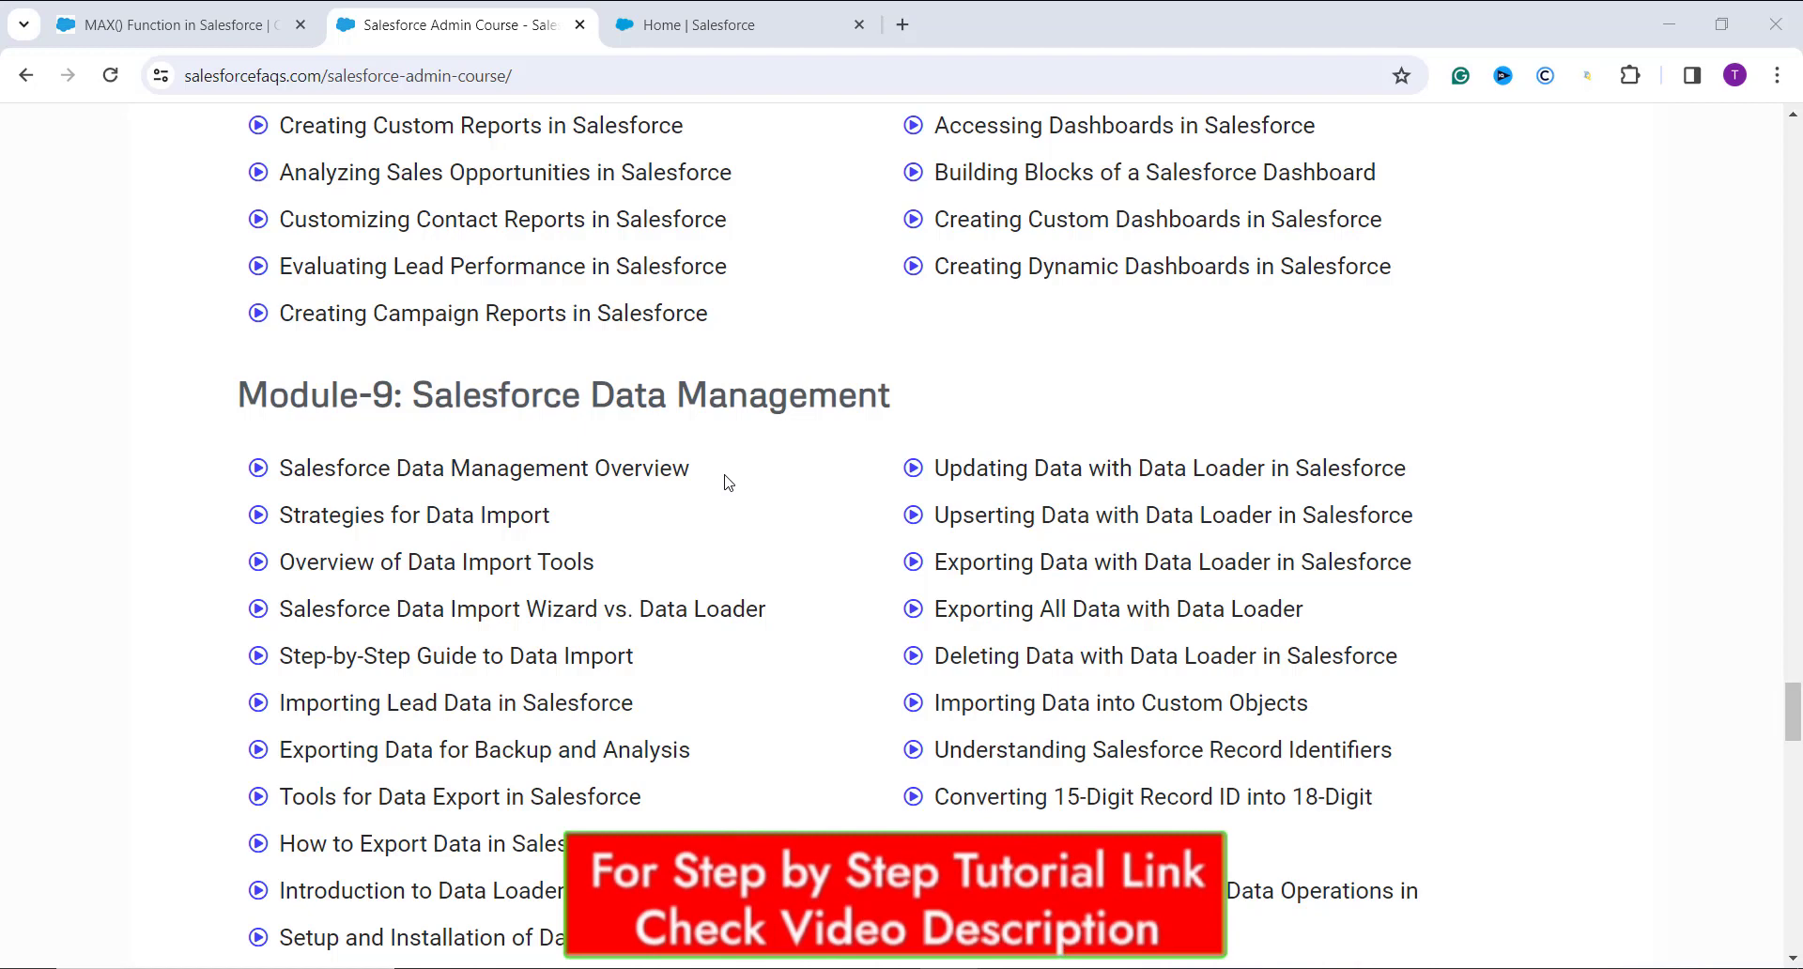
scroll(727, 482, down, 1)
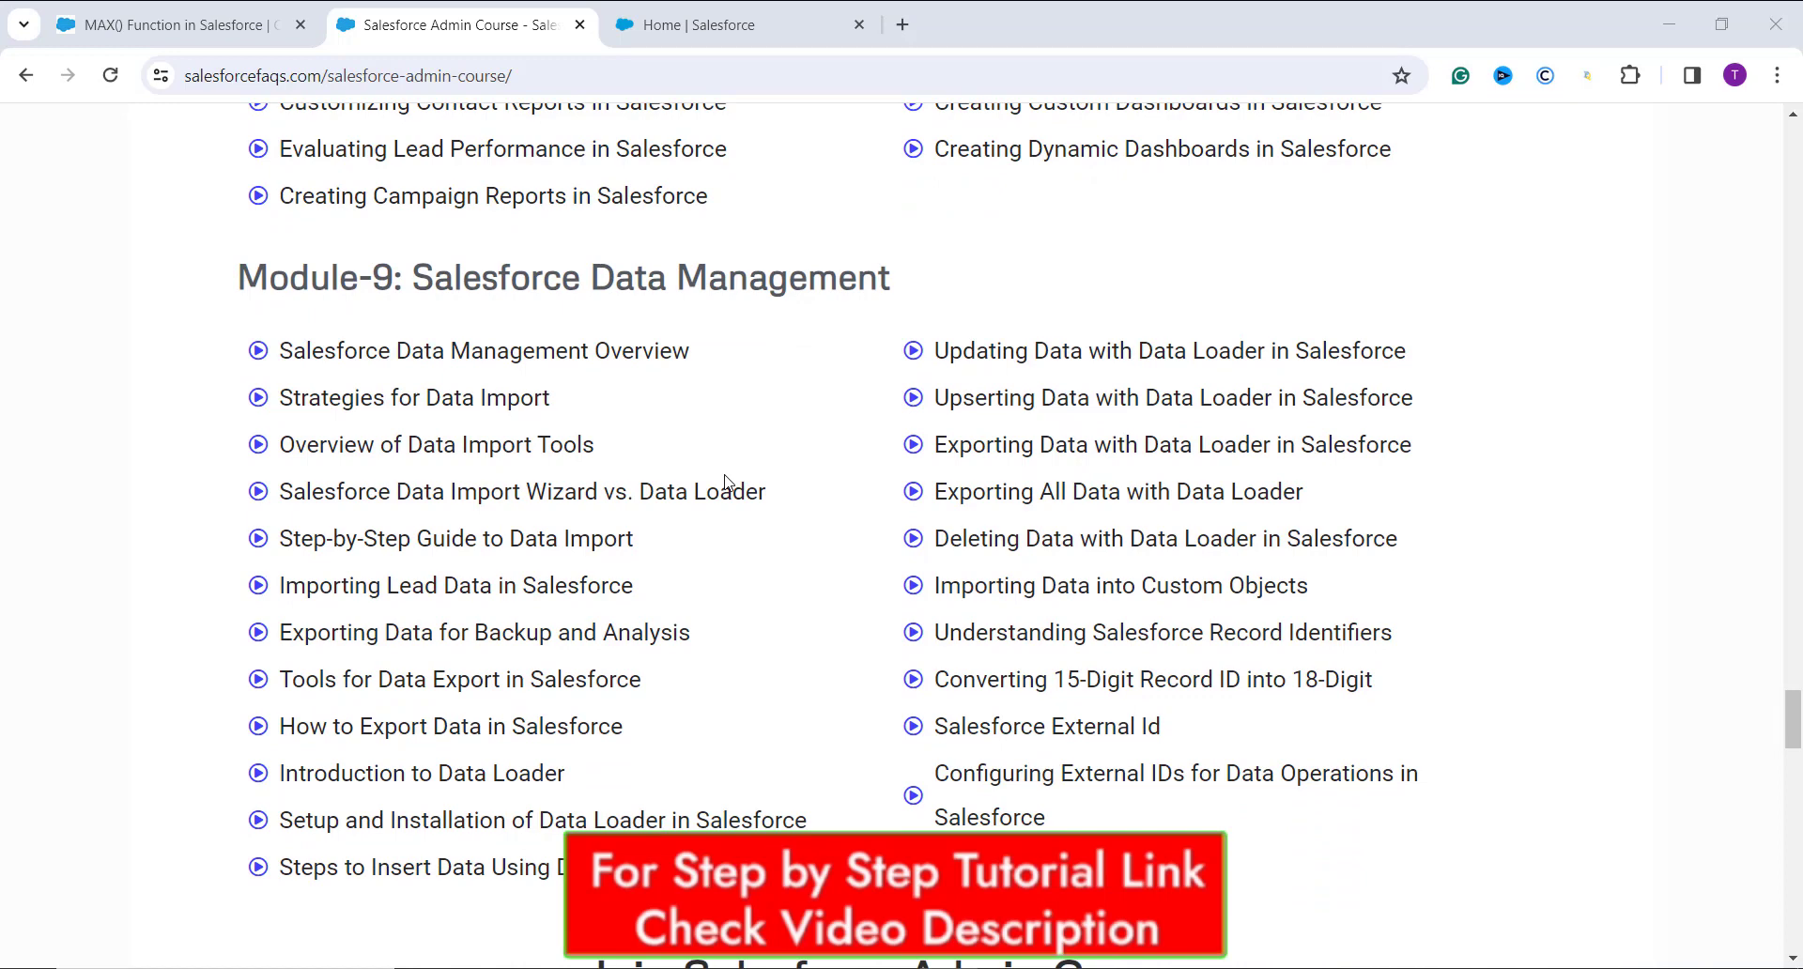
scroll(727, 482, down, 2)
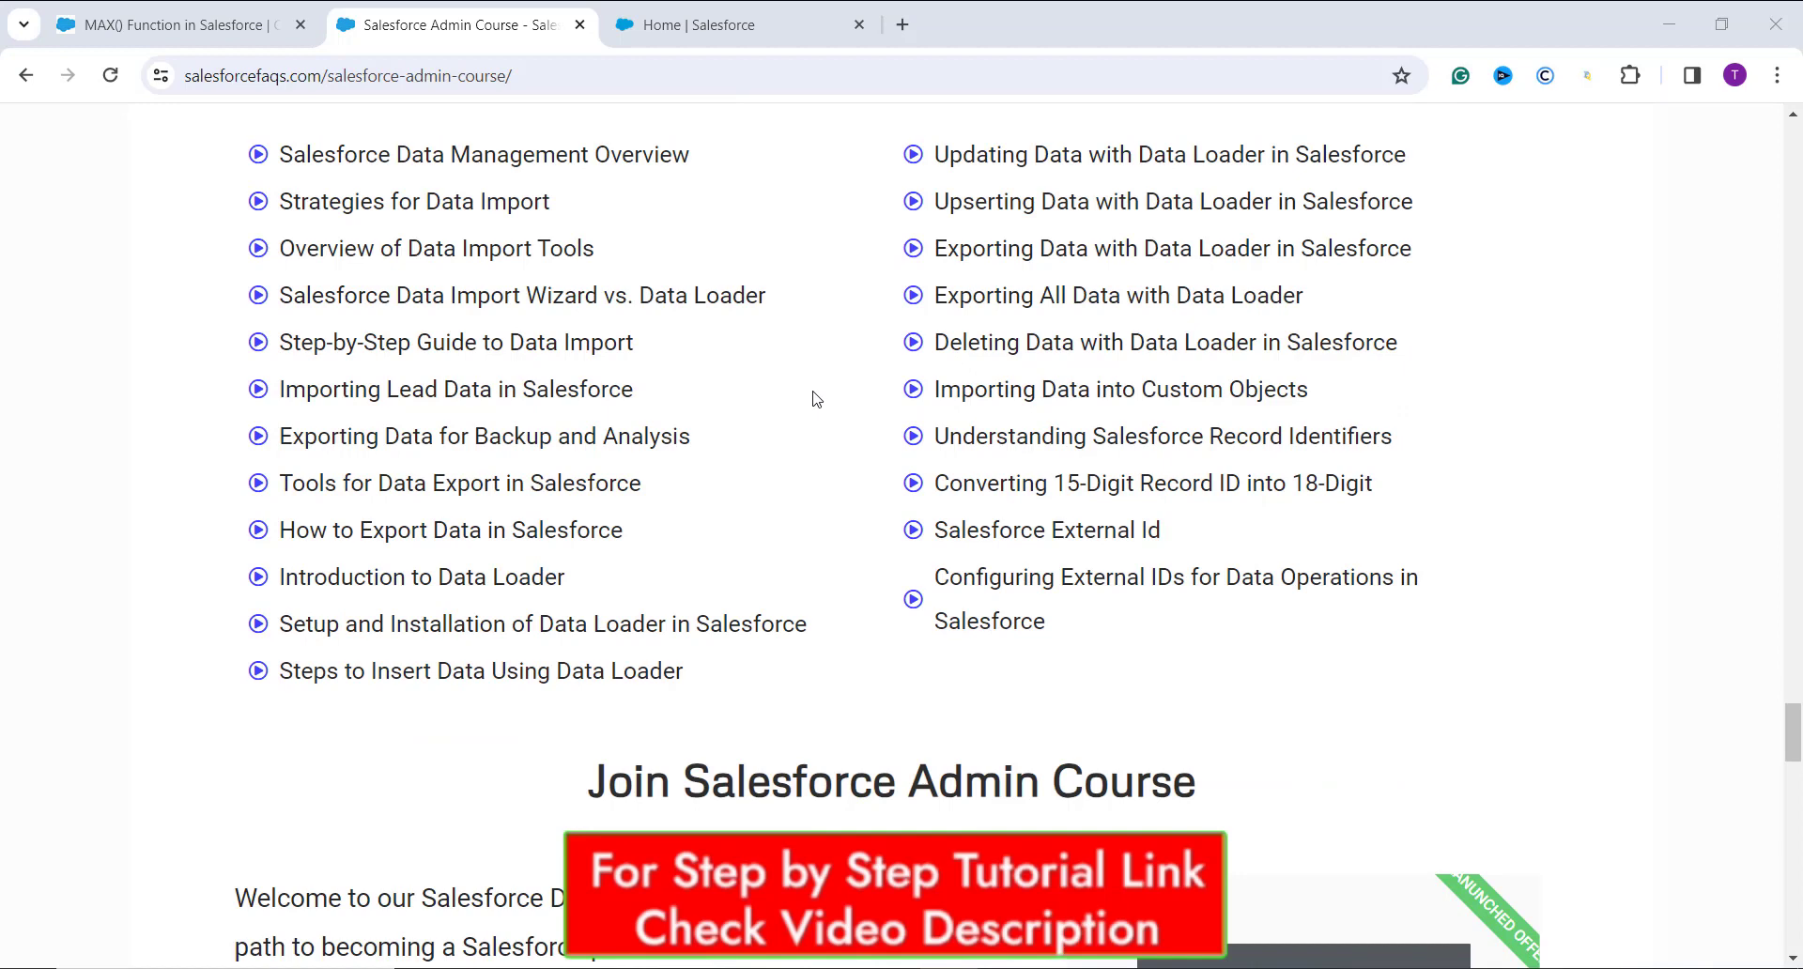
scroll(817, 422, down, 1)
Skim back through the module lists to the course introduction near the start of the page.
scroll(819, 427, up, 15)
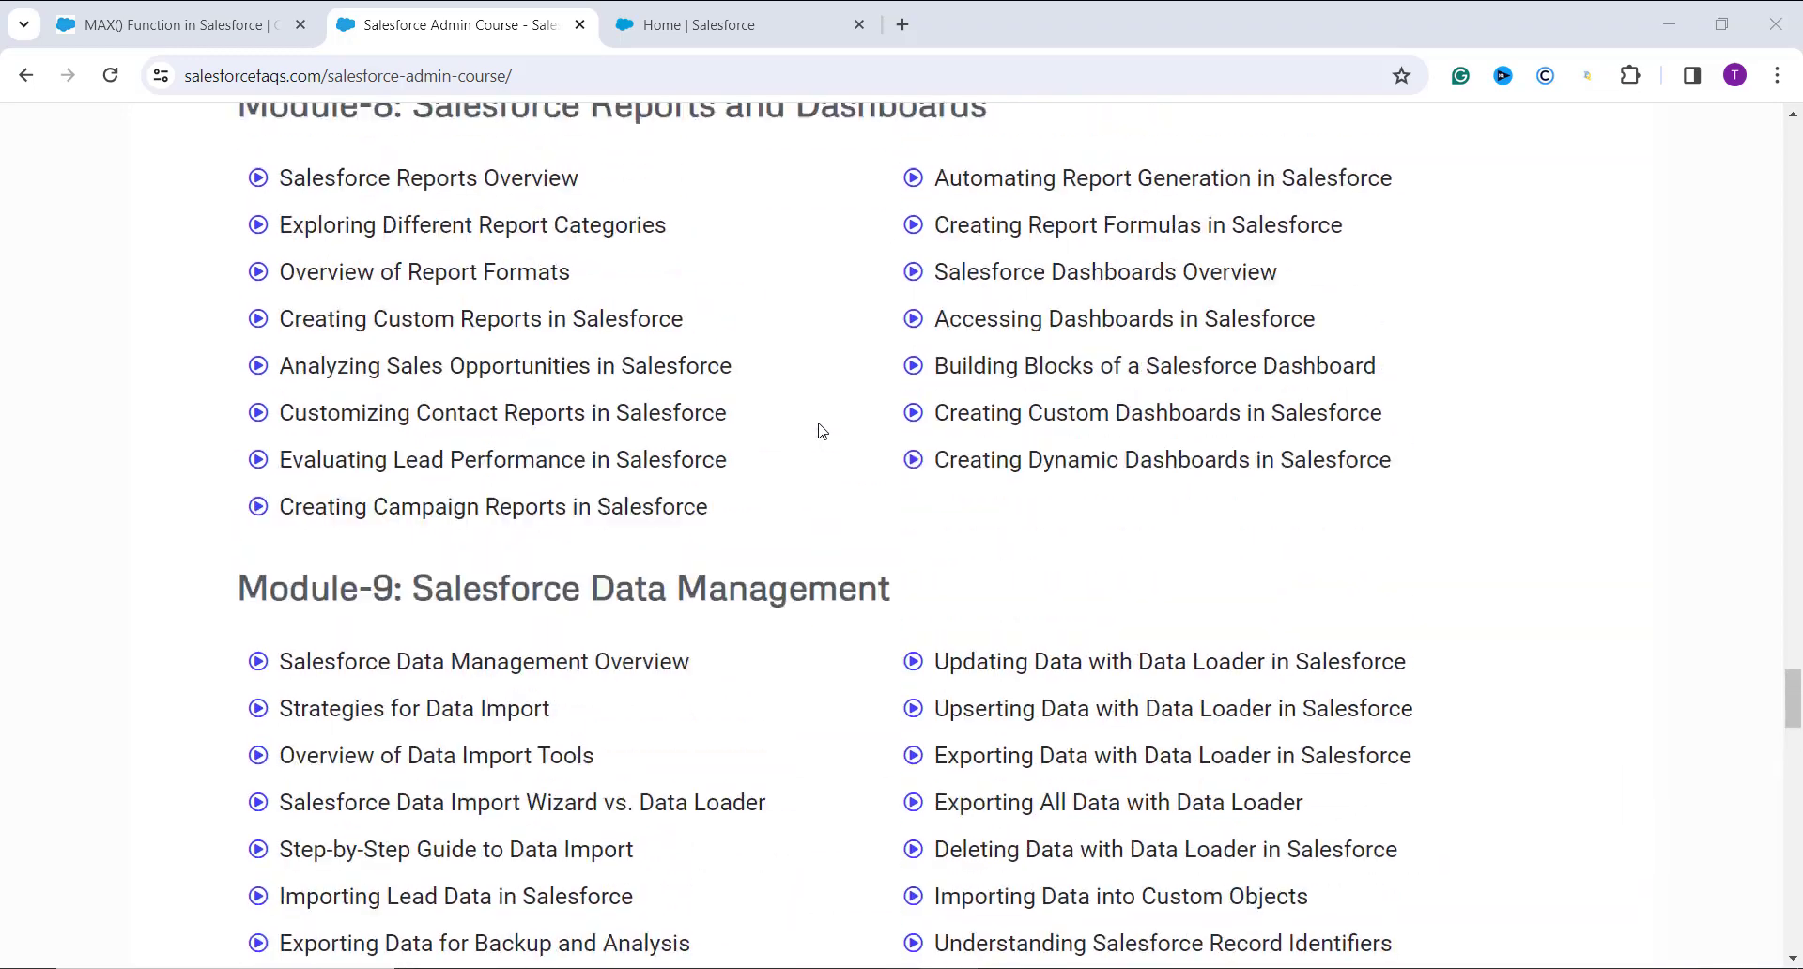
scroll(821, 430, up, 20)
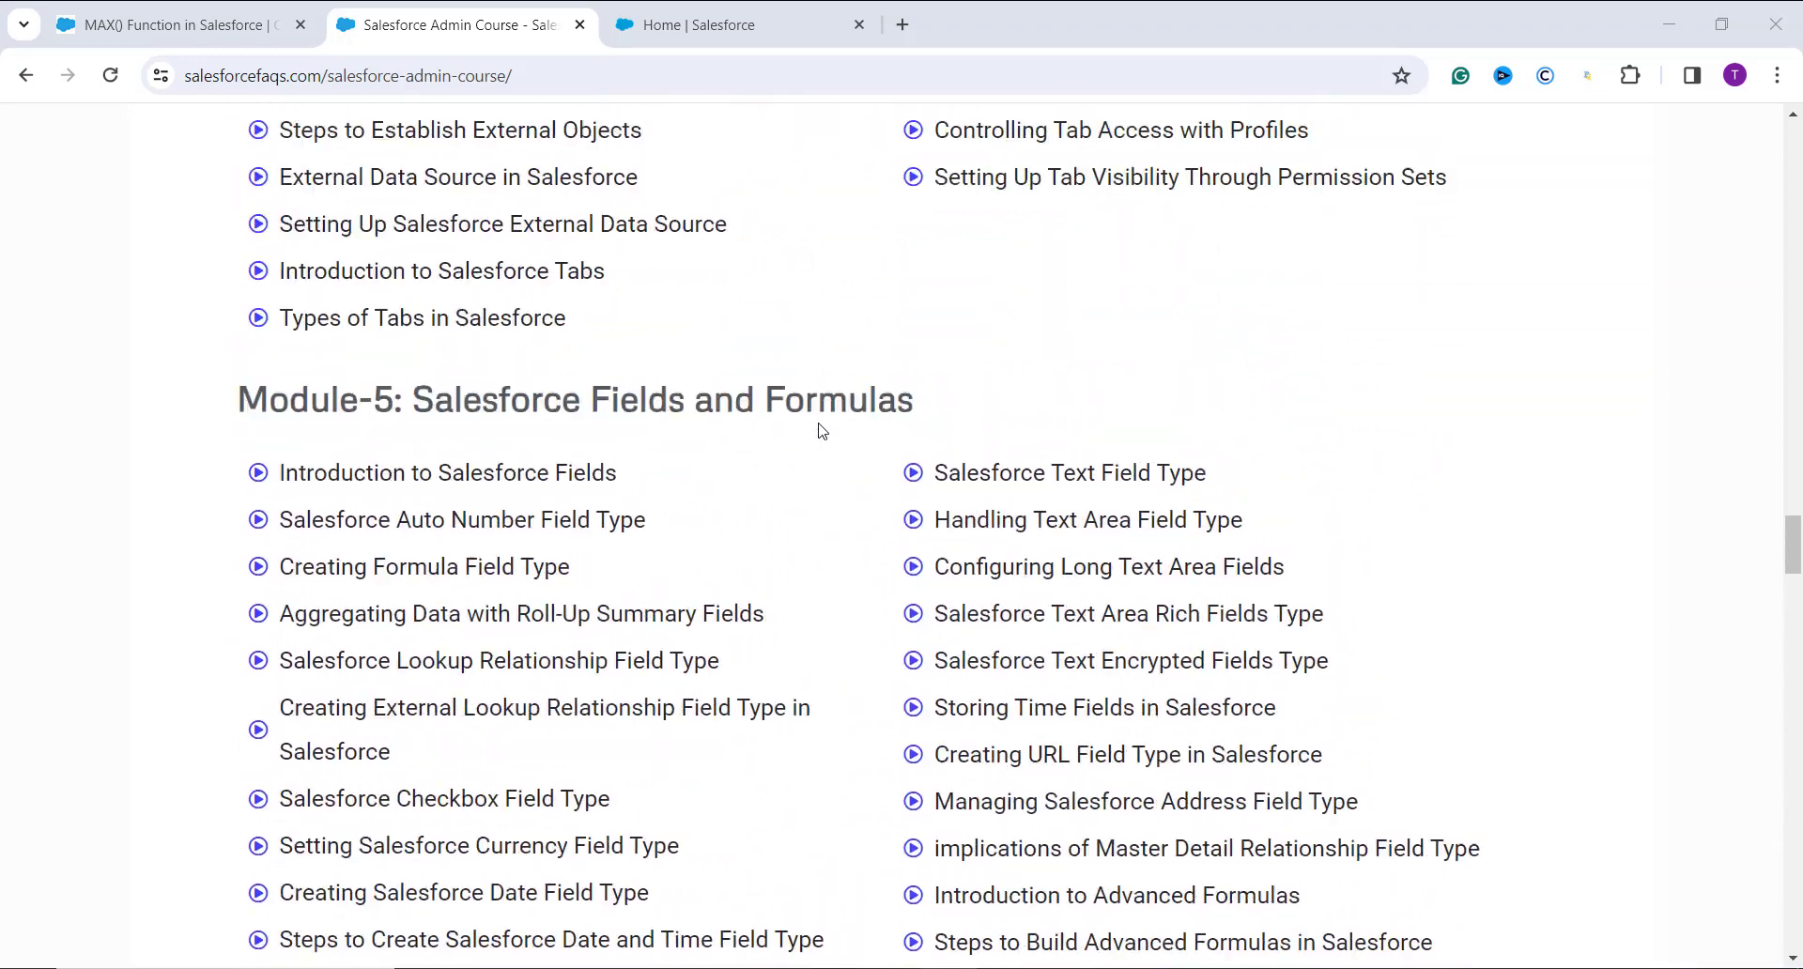
scroll(821, 430, up, 15)
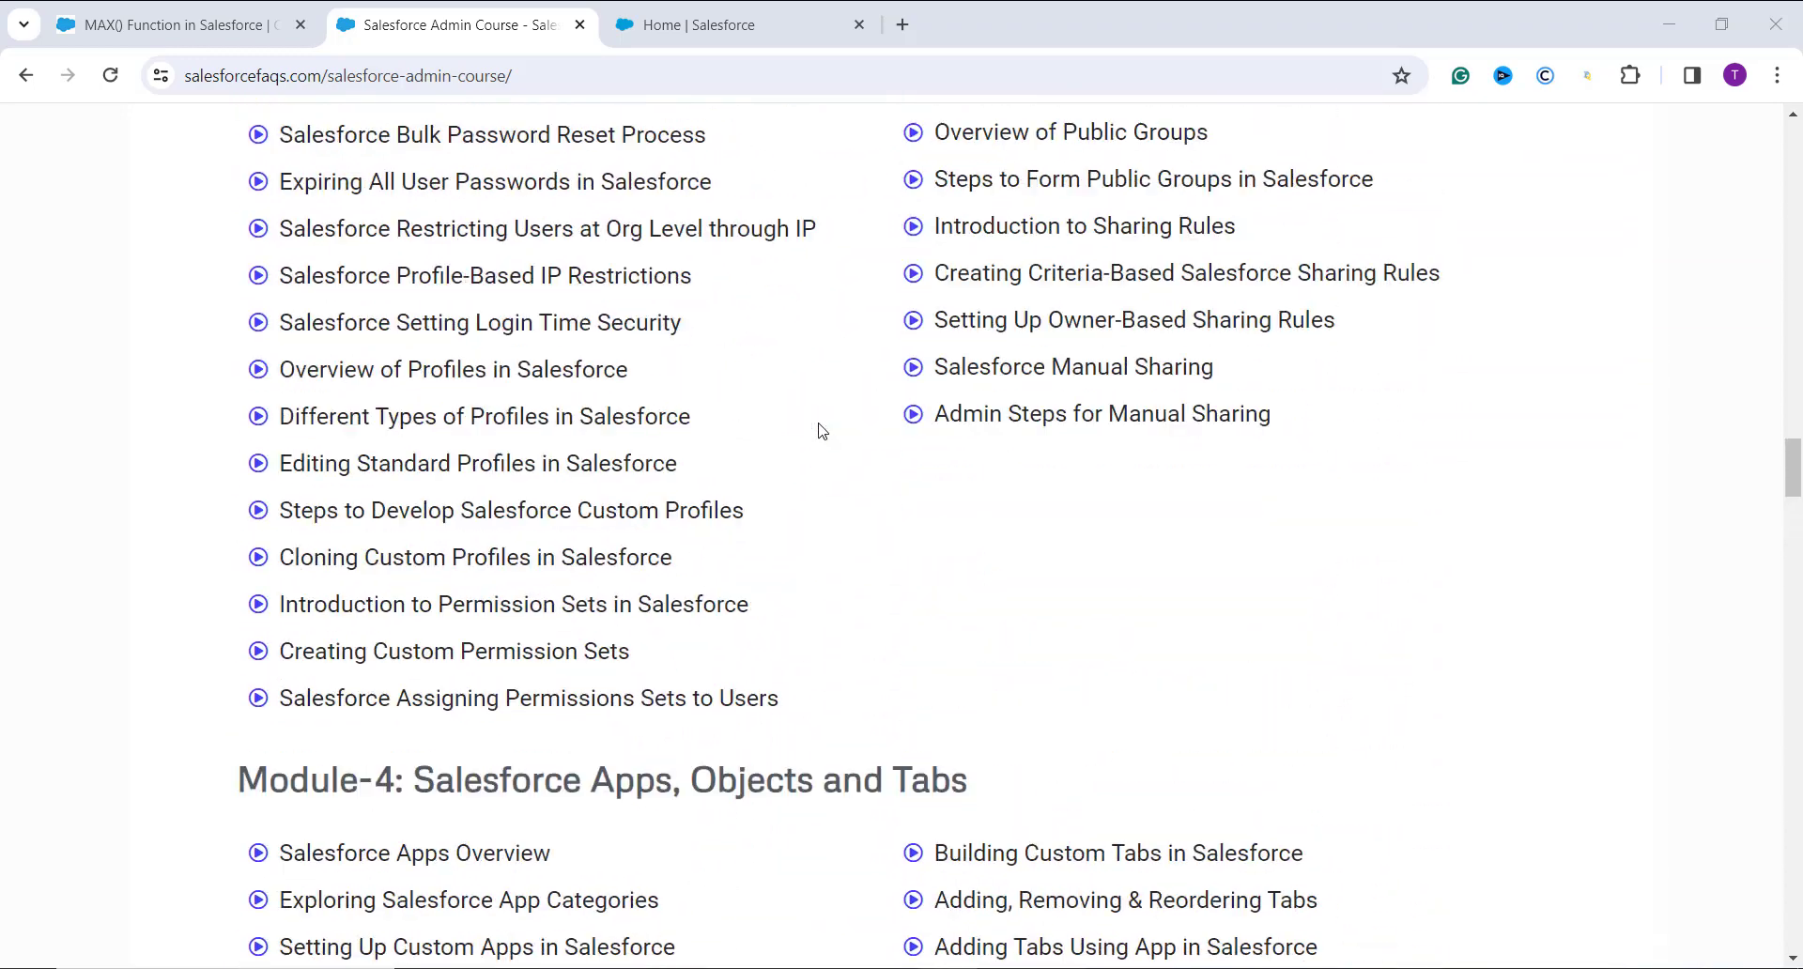
scroll(894, 368, up, 6)
scroll(894, 368, down, 10)
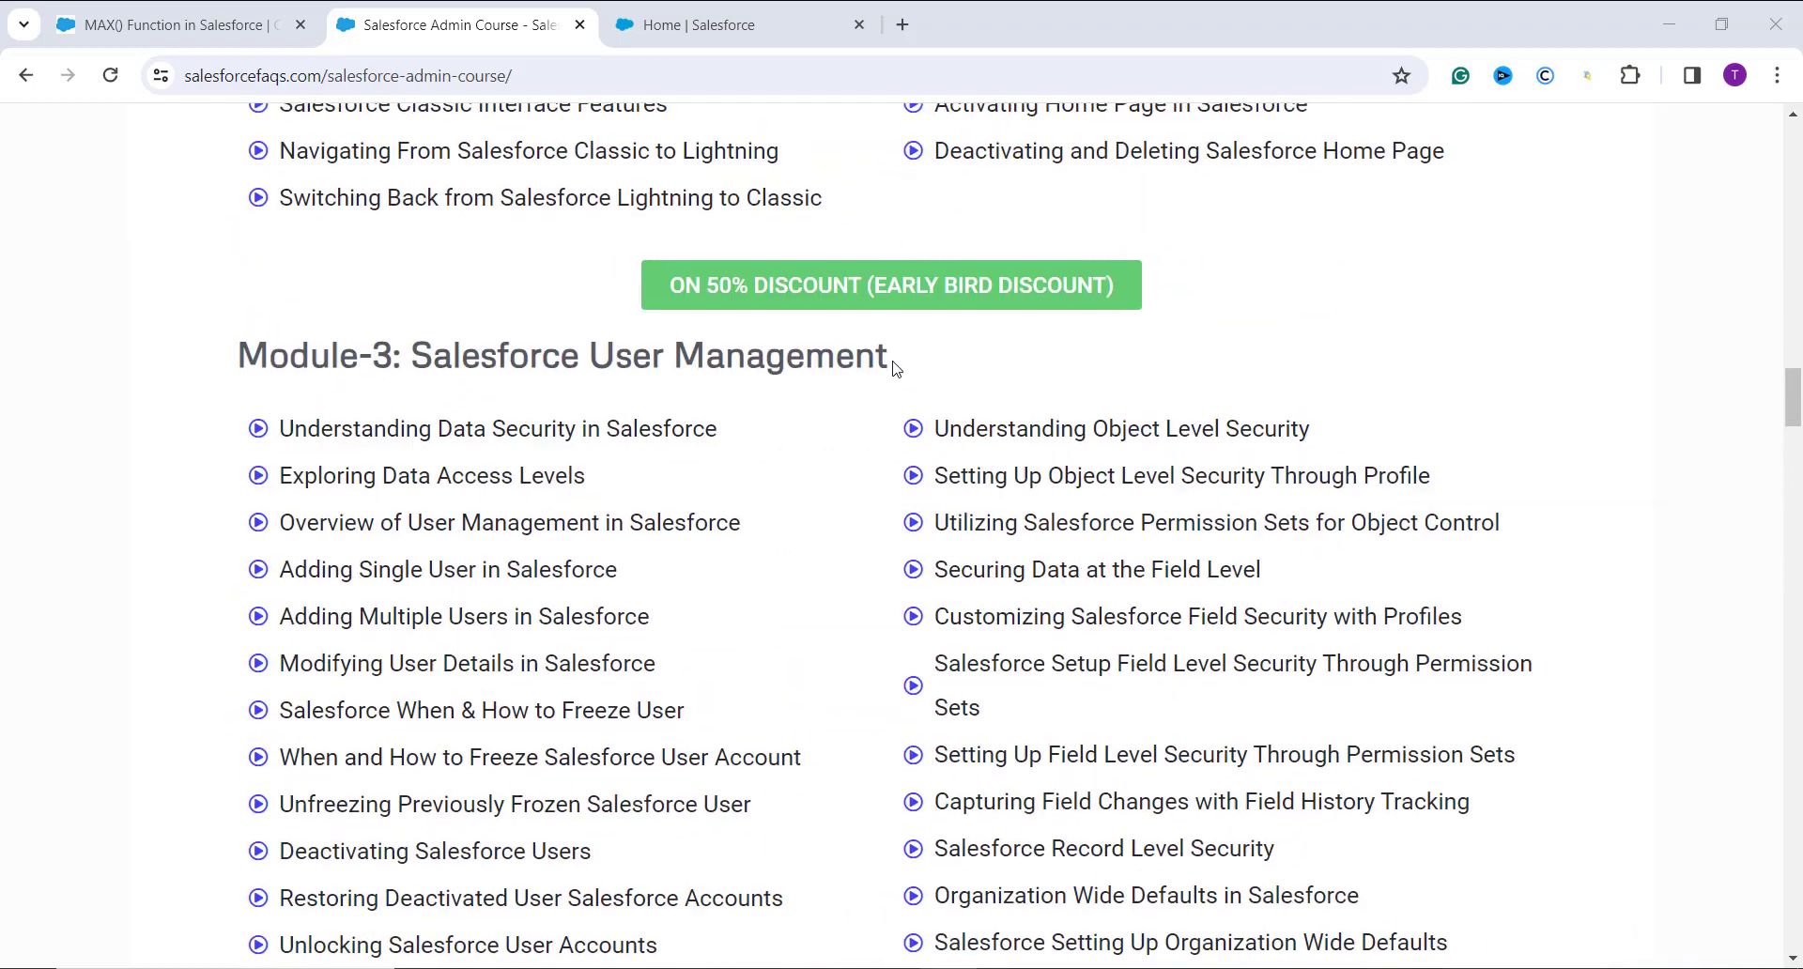
scroll(894, 369, up, 8)
scroll(894, 368, up, 1)
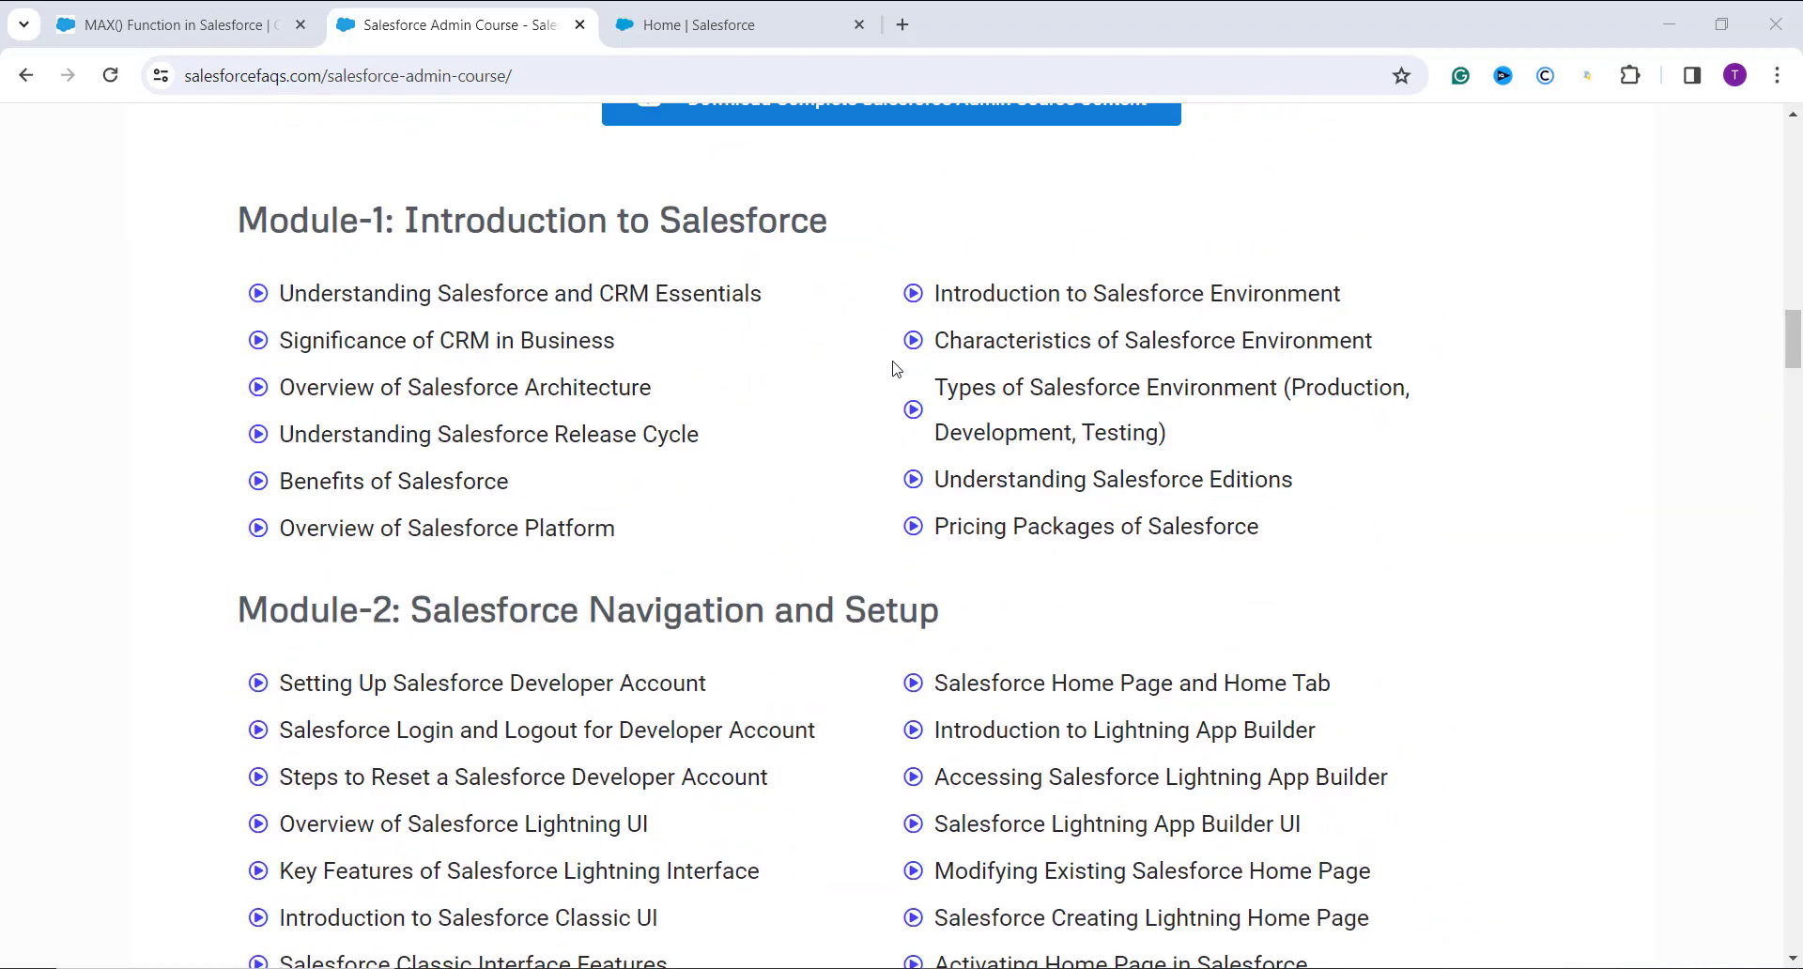
scroll(894, 368, up, 2)
scroll(894, 368, up, 2)
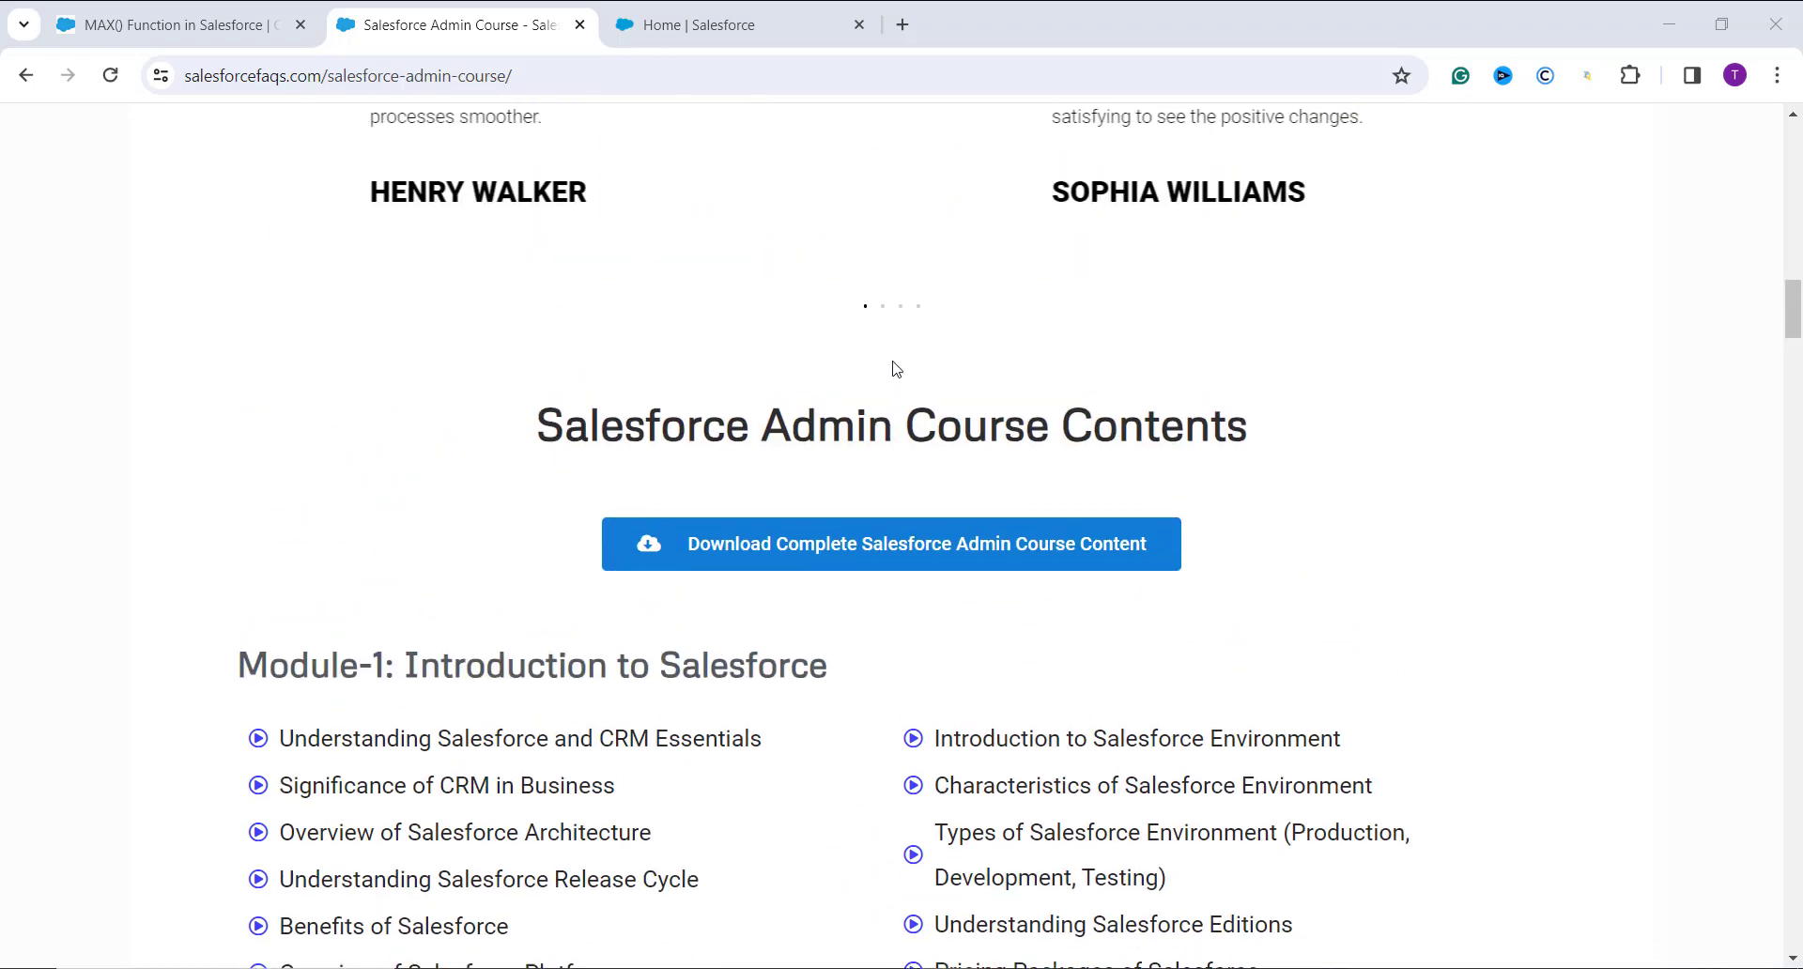
scroll(895, 369, up, 8)
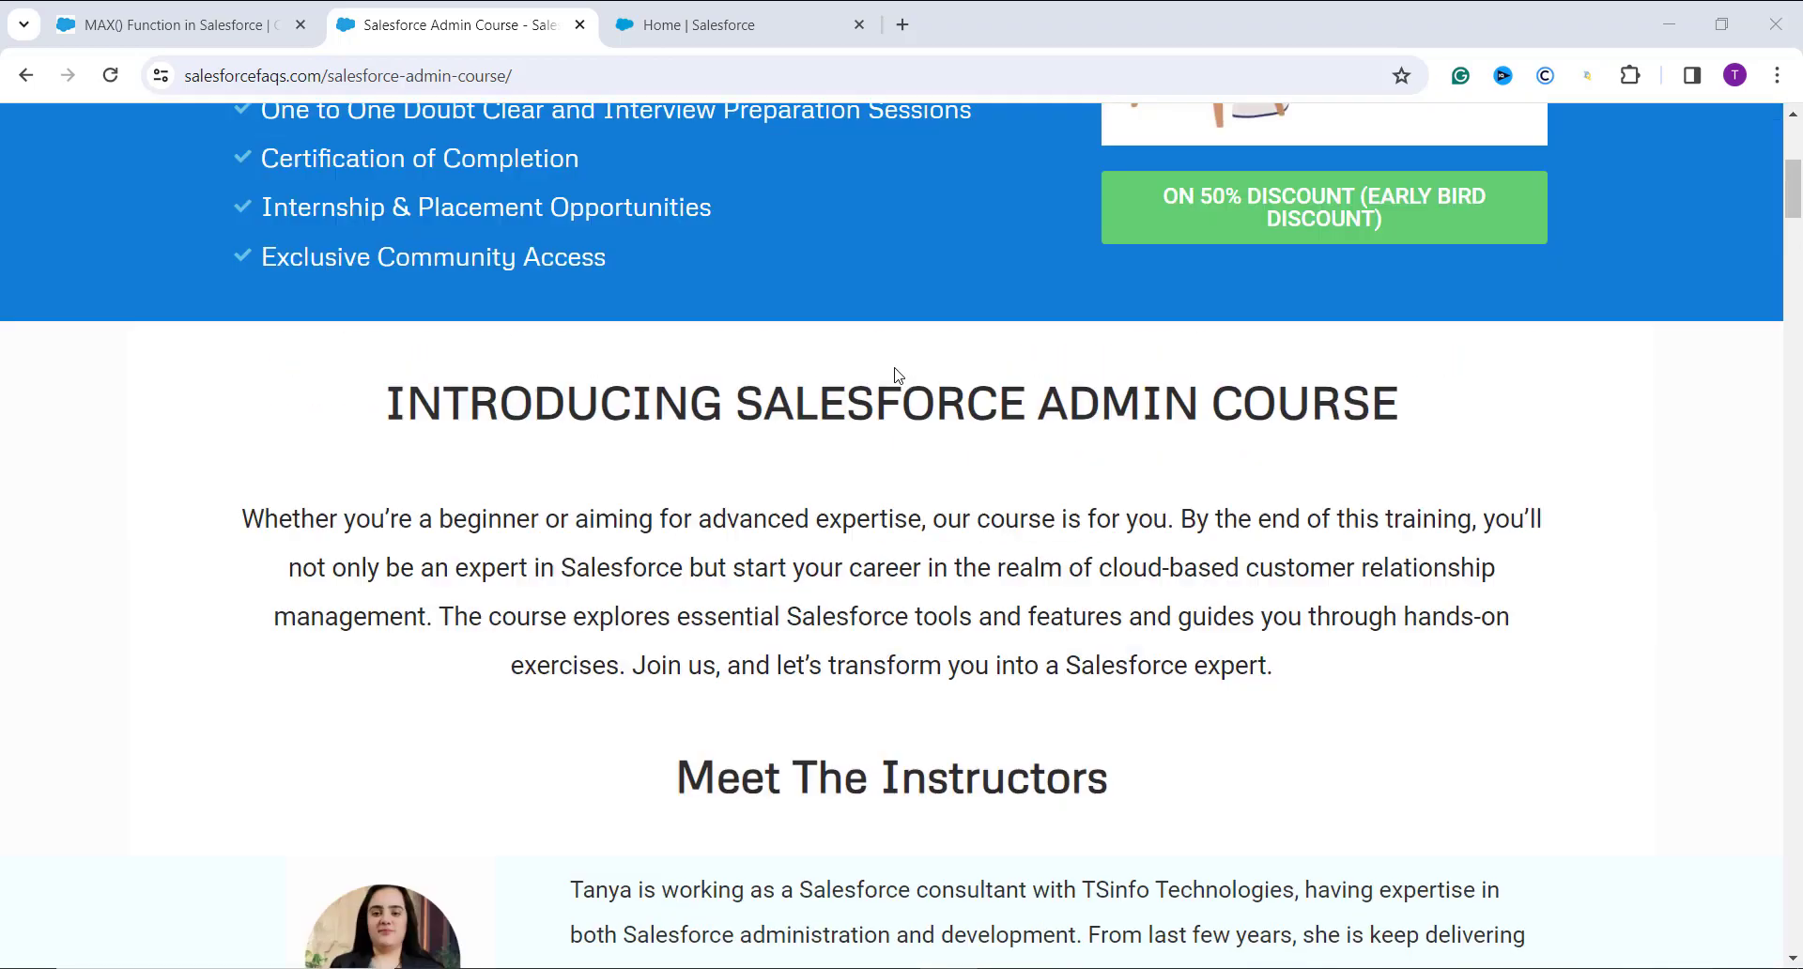
scroll(895, 374, up, 5)
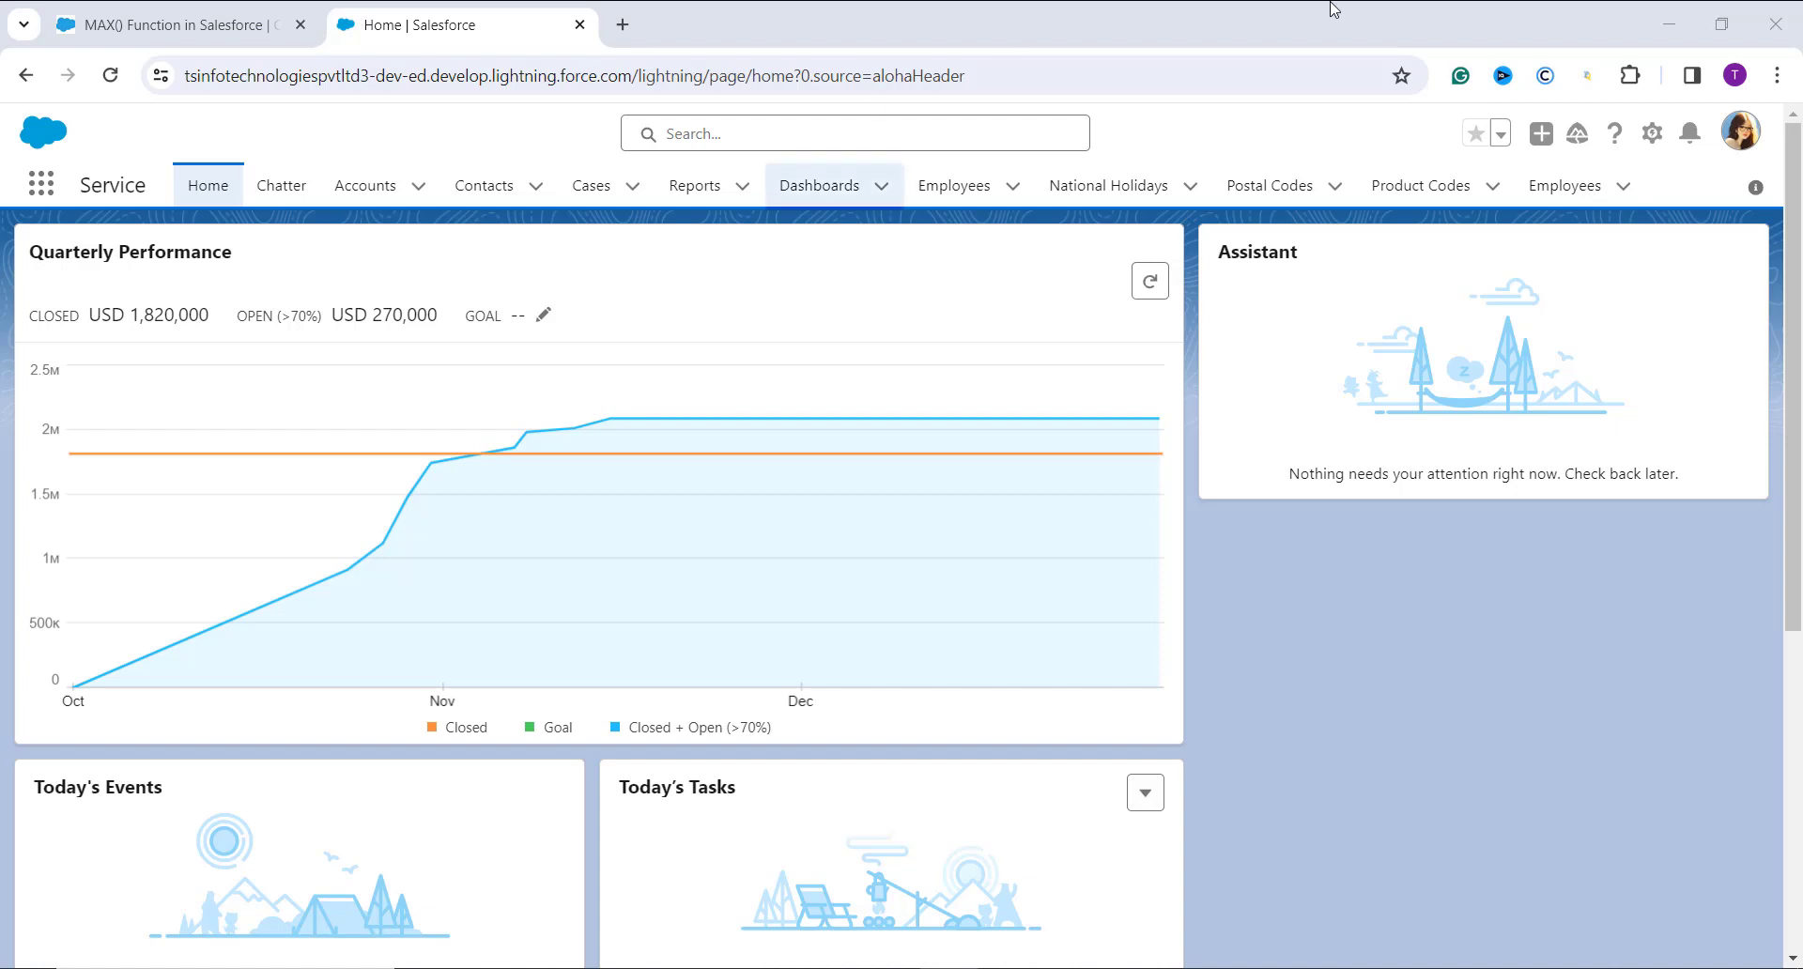
Open Salesforce Setup and go to the Object Manager.
click(1652, 150)
click(1581, 201)
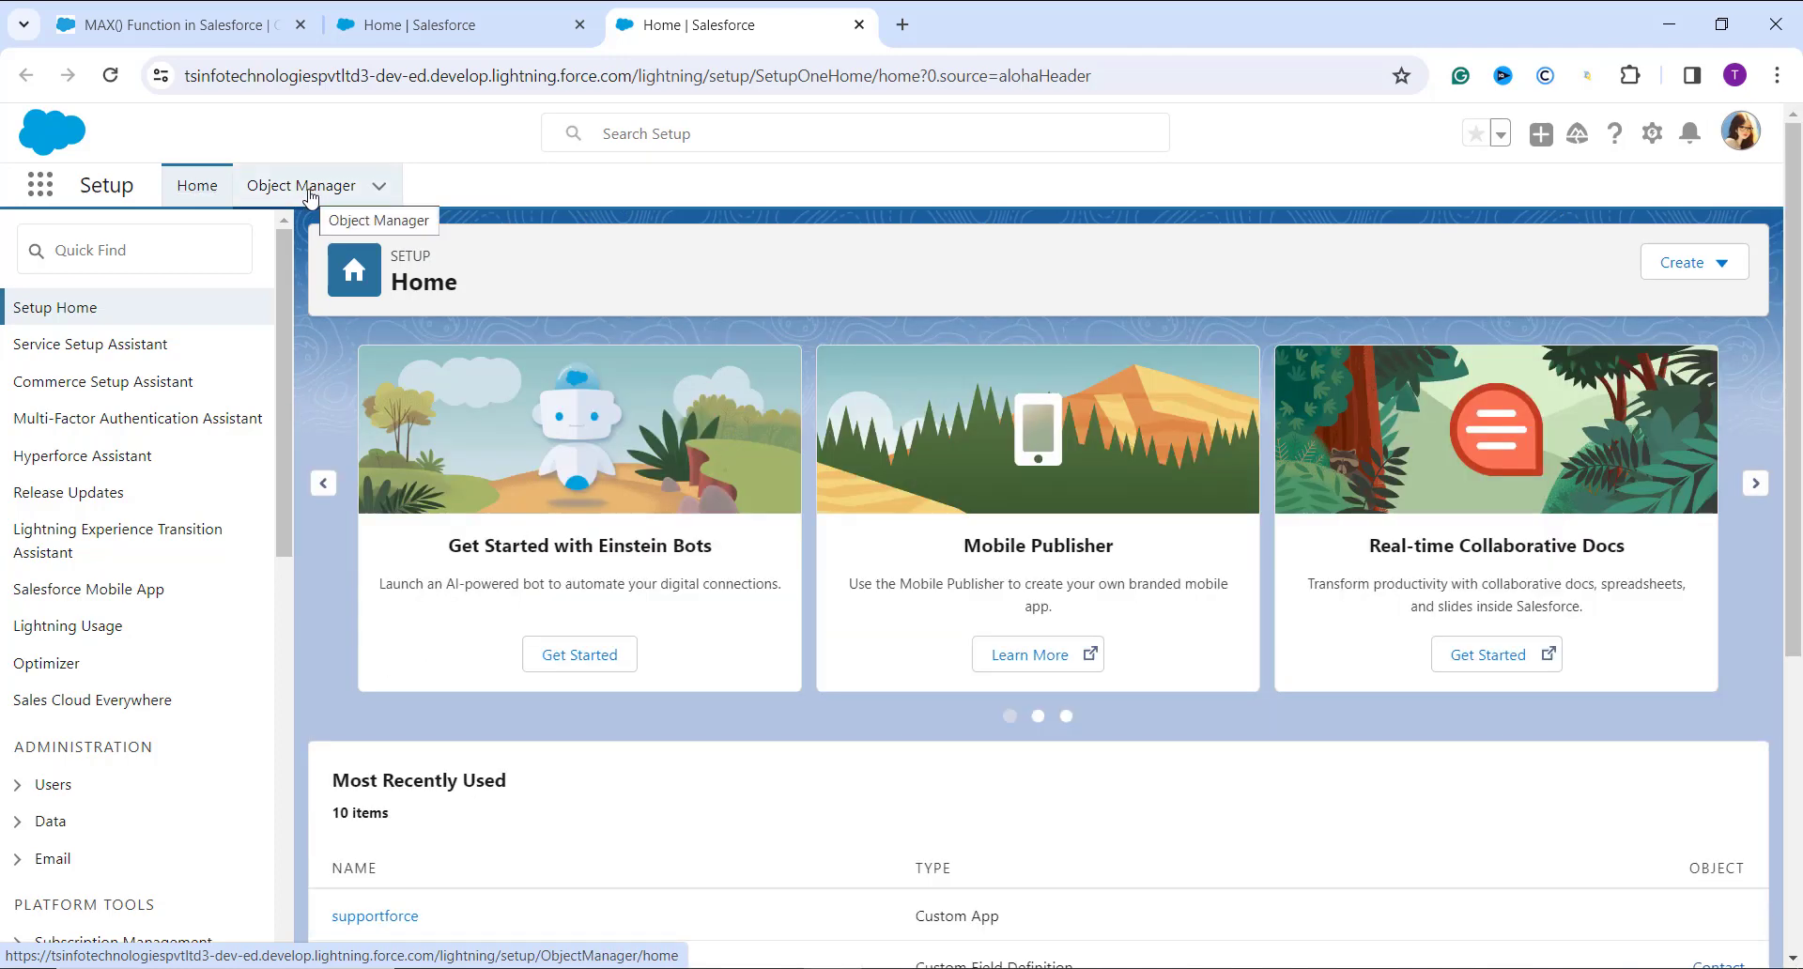
click(302, 185)
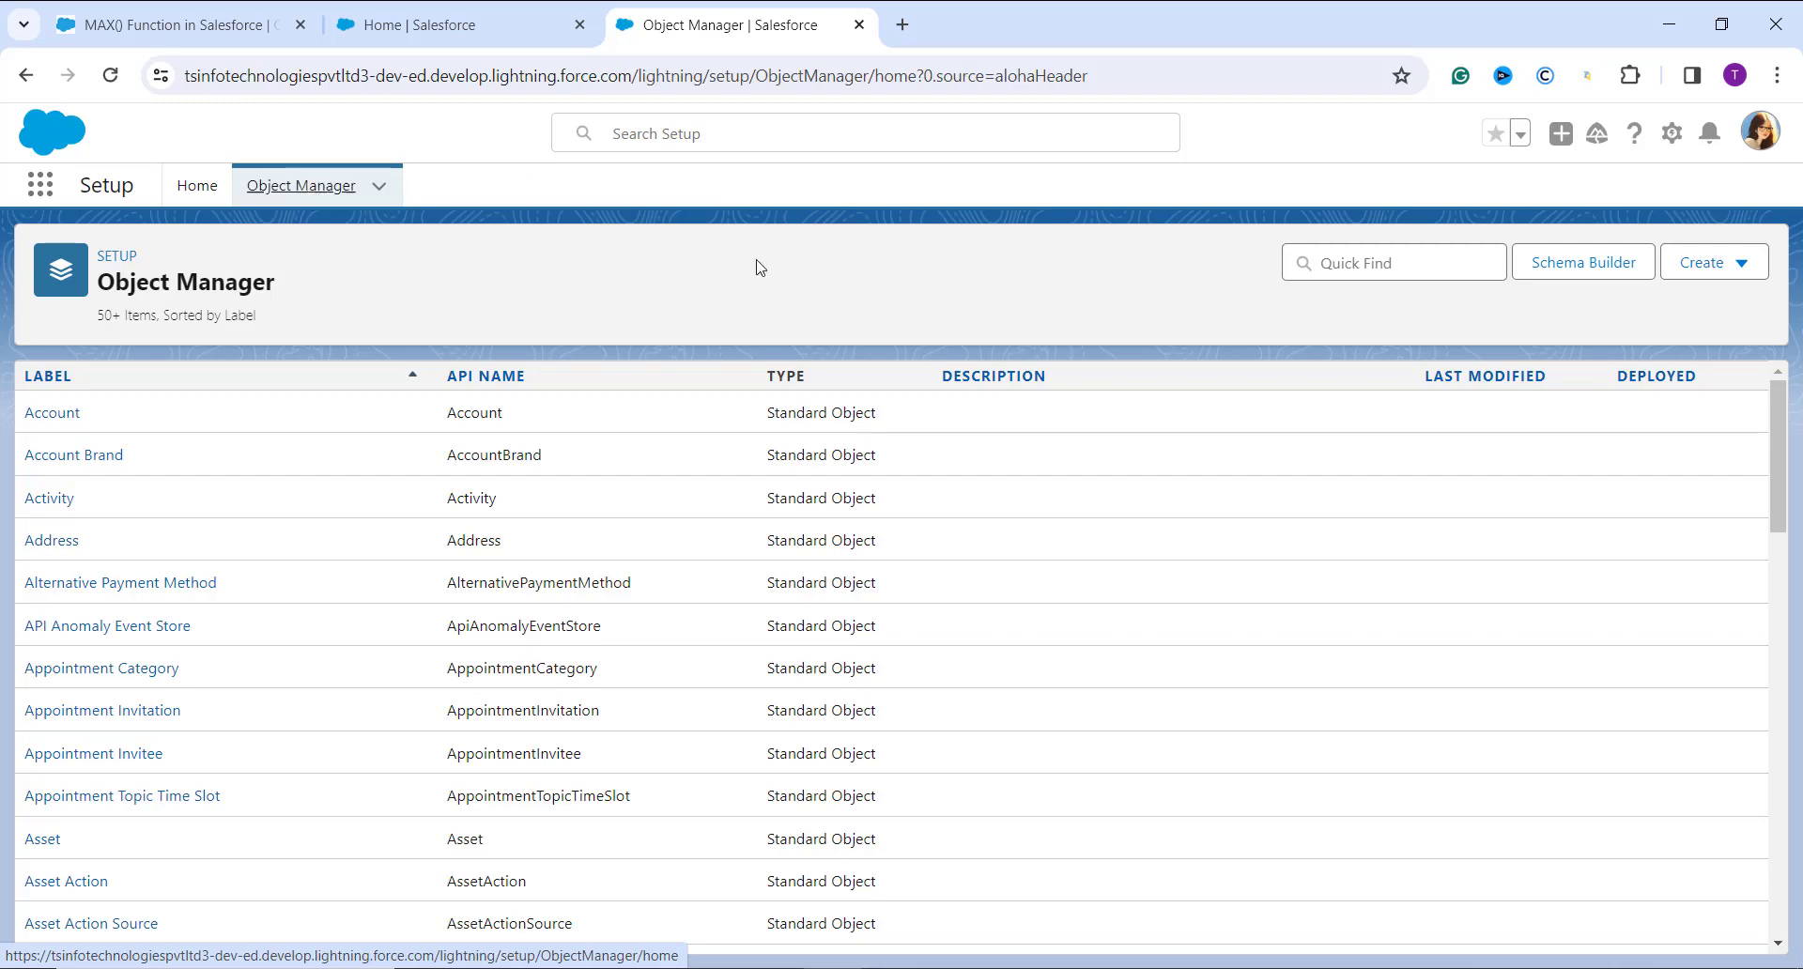
Search the Object Manager for "contact" and open the Contact object's Fields & Relationships.
click(1342, 272)
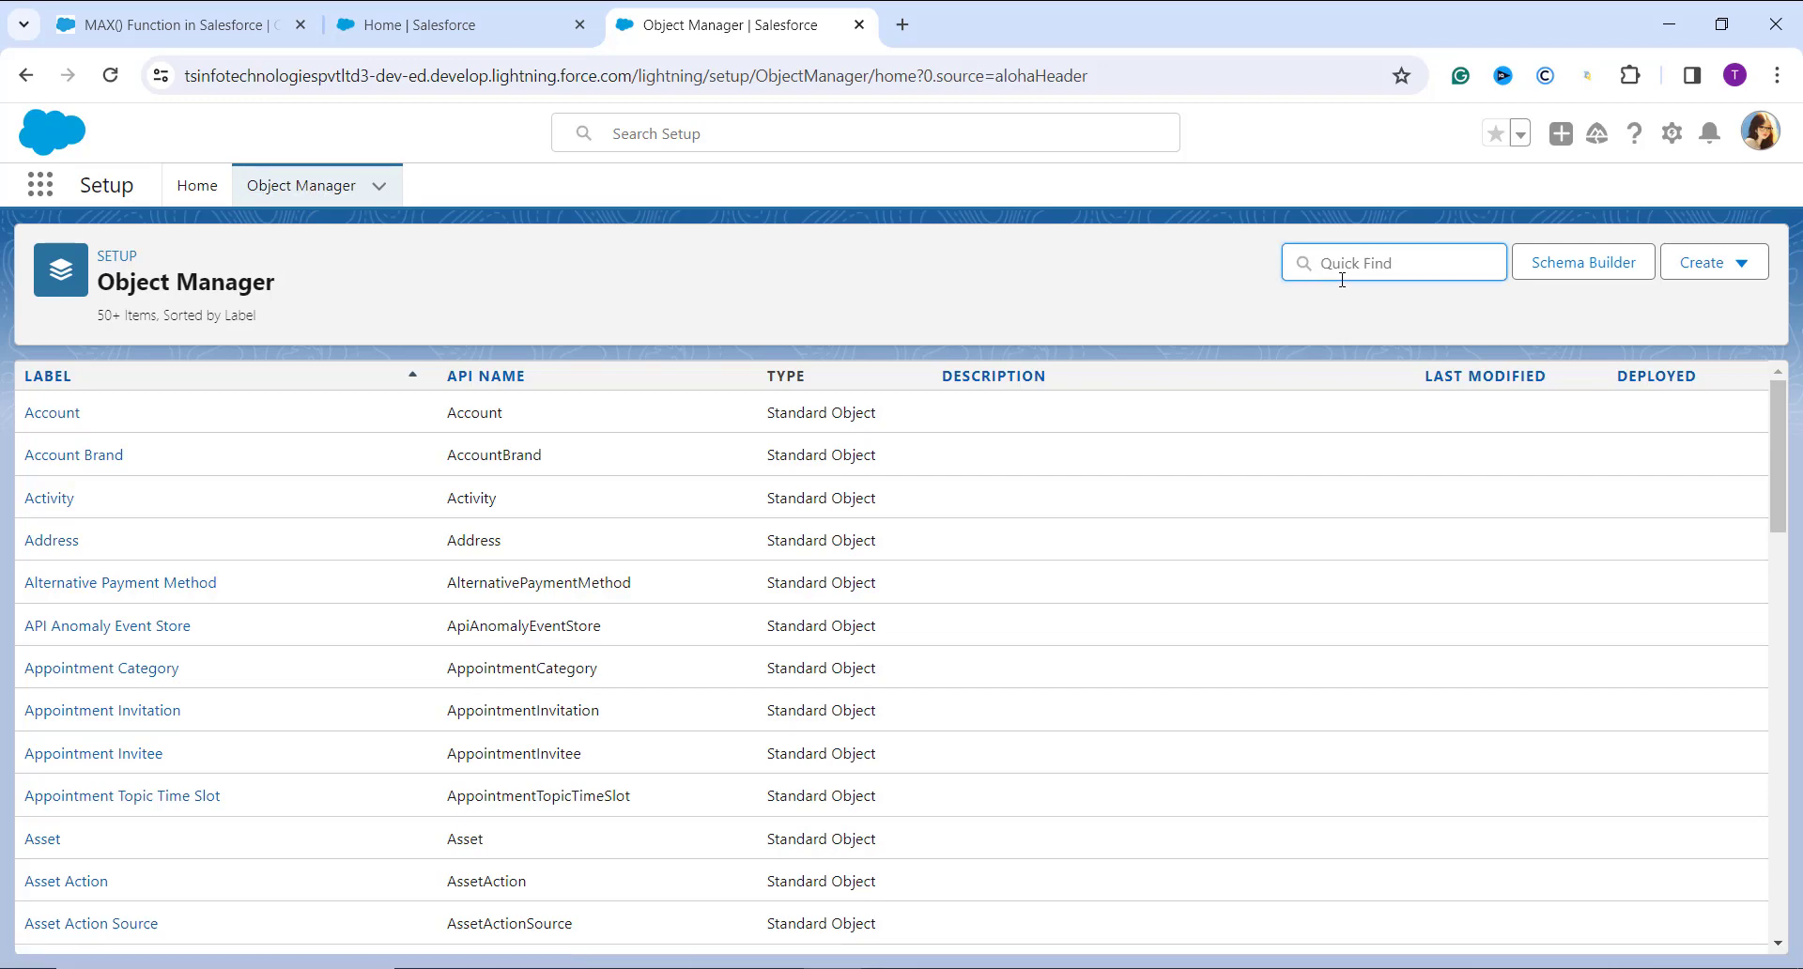
text(contact)
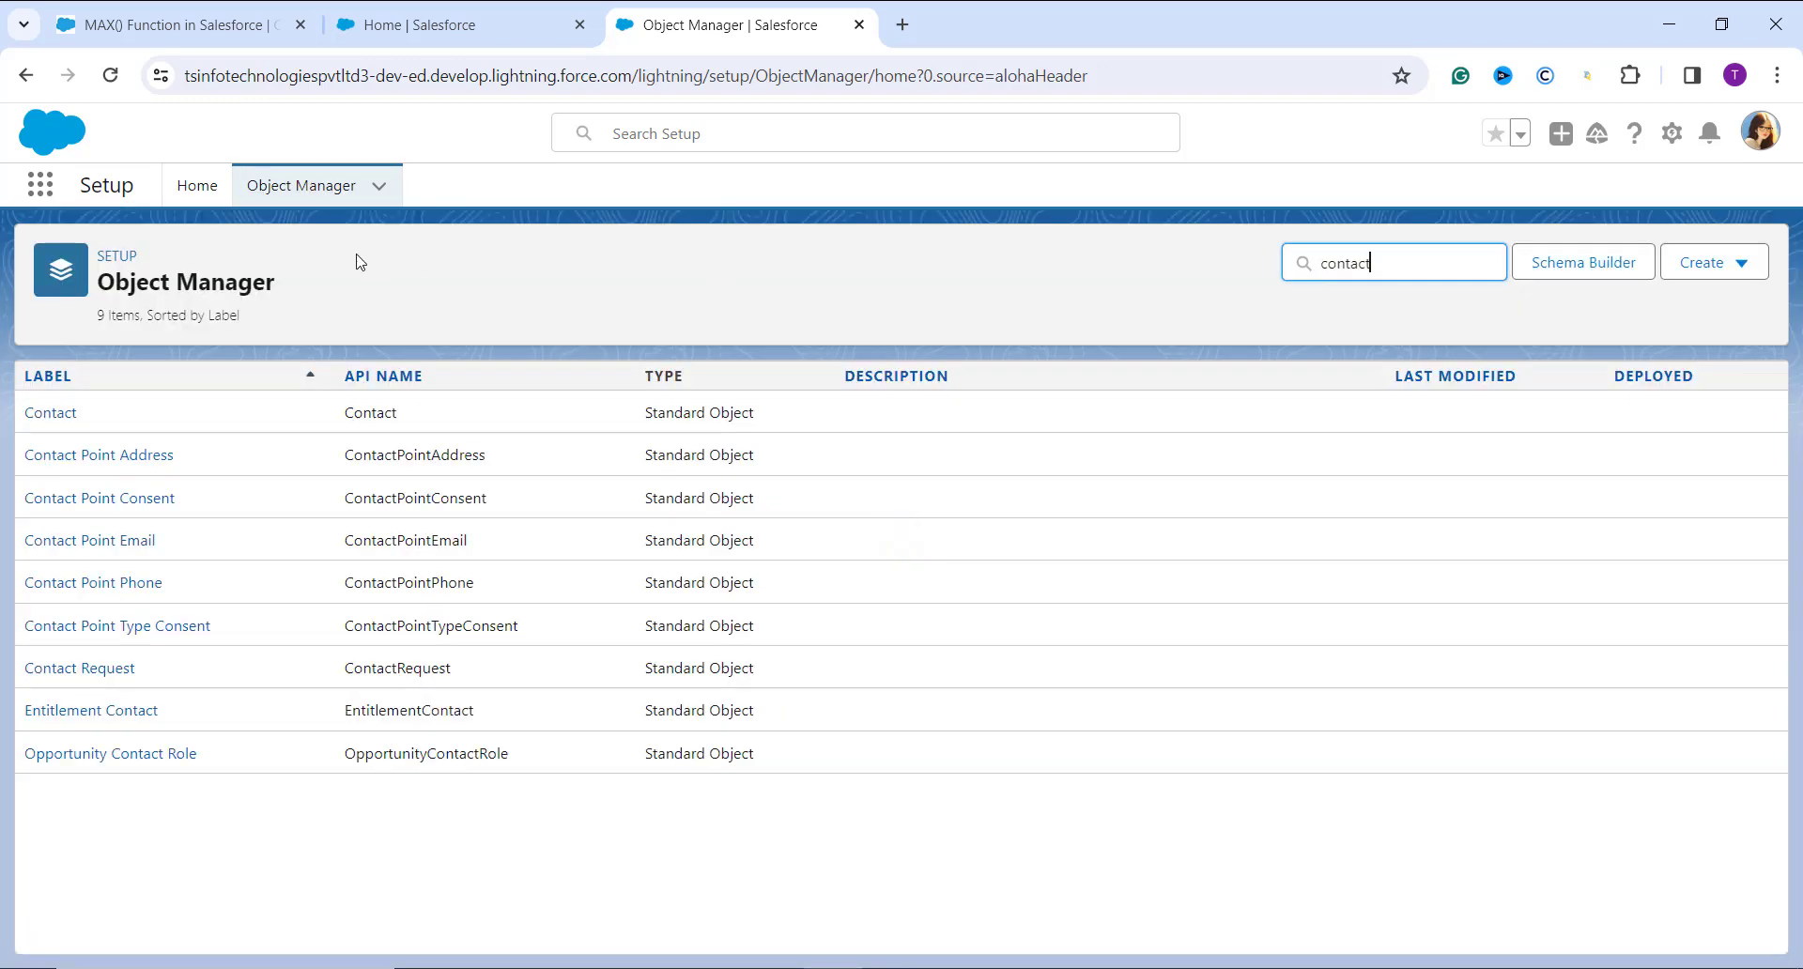
click(51, 412)
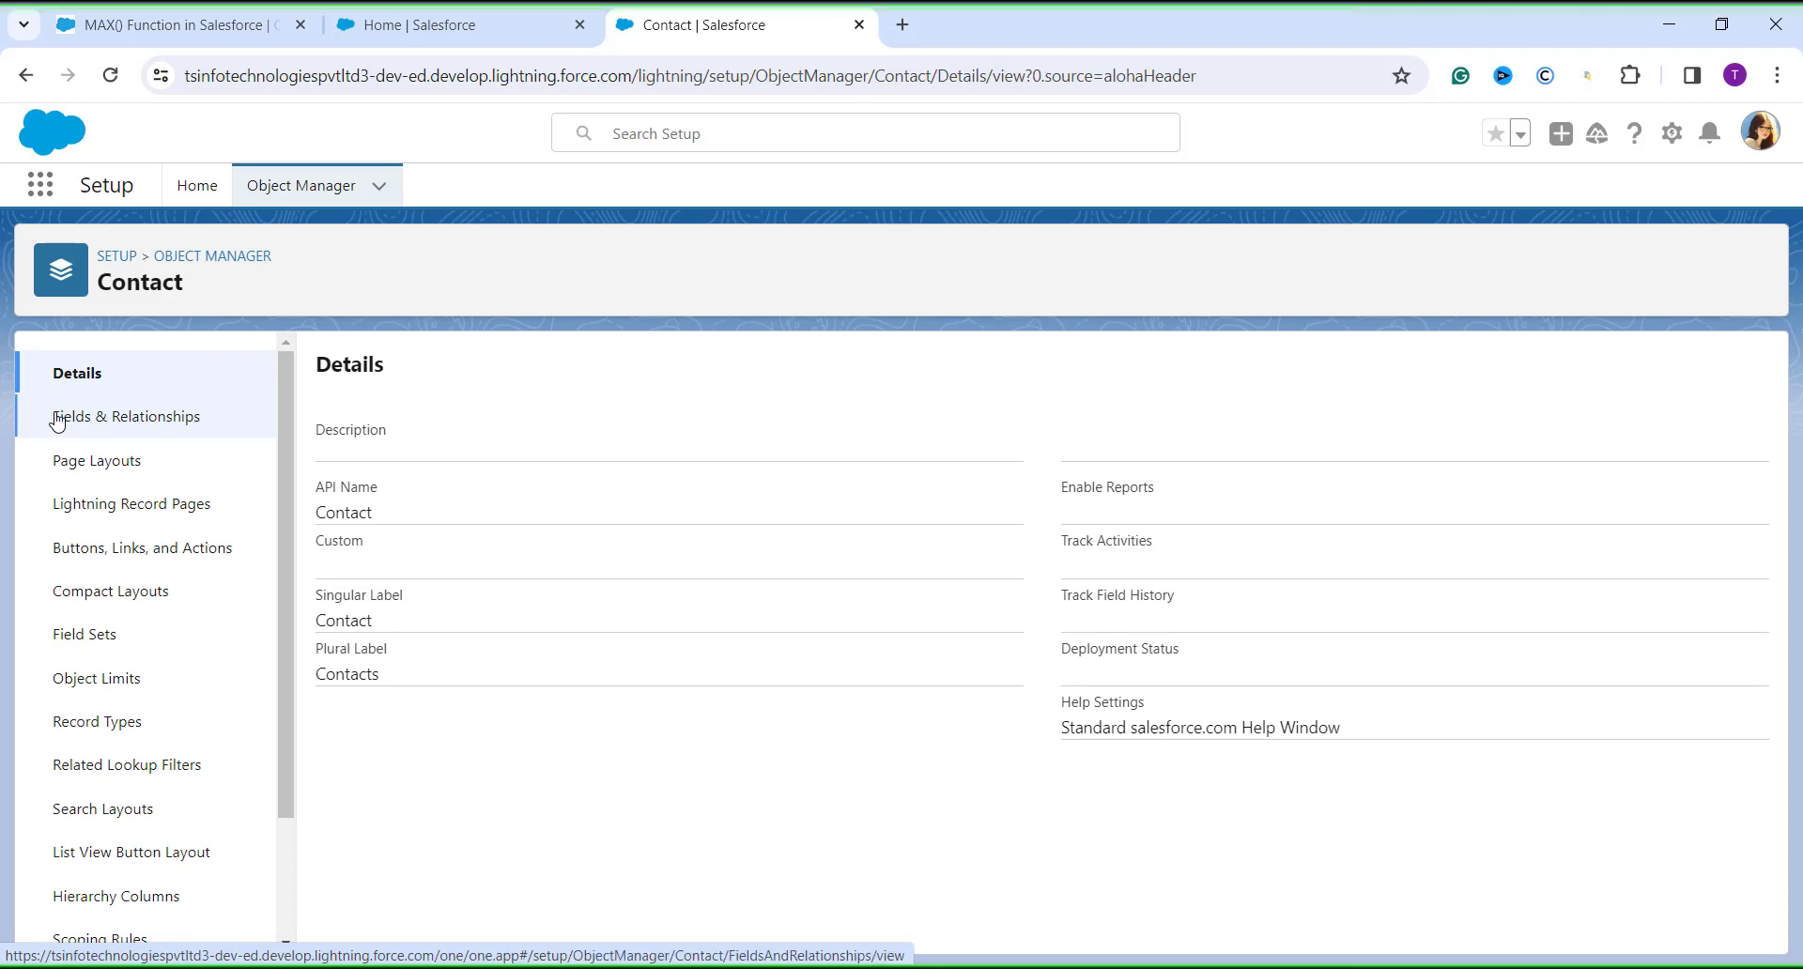
click(114, 421)
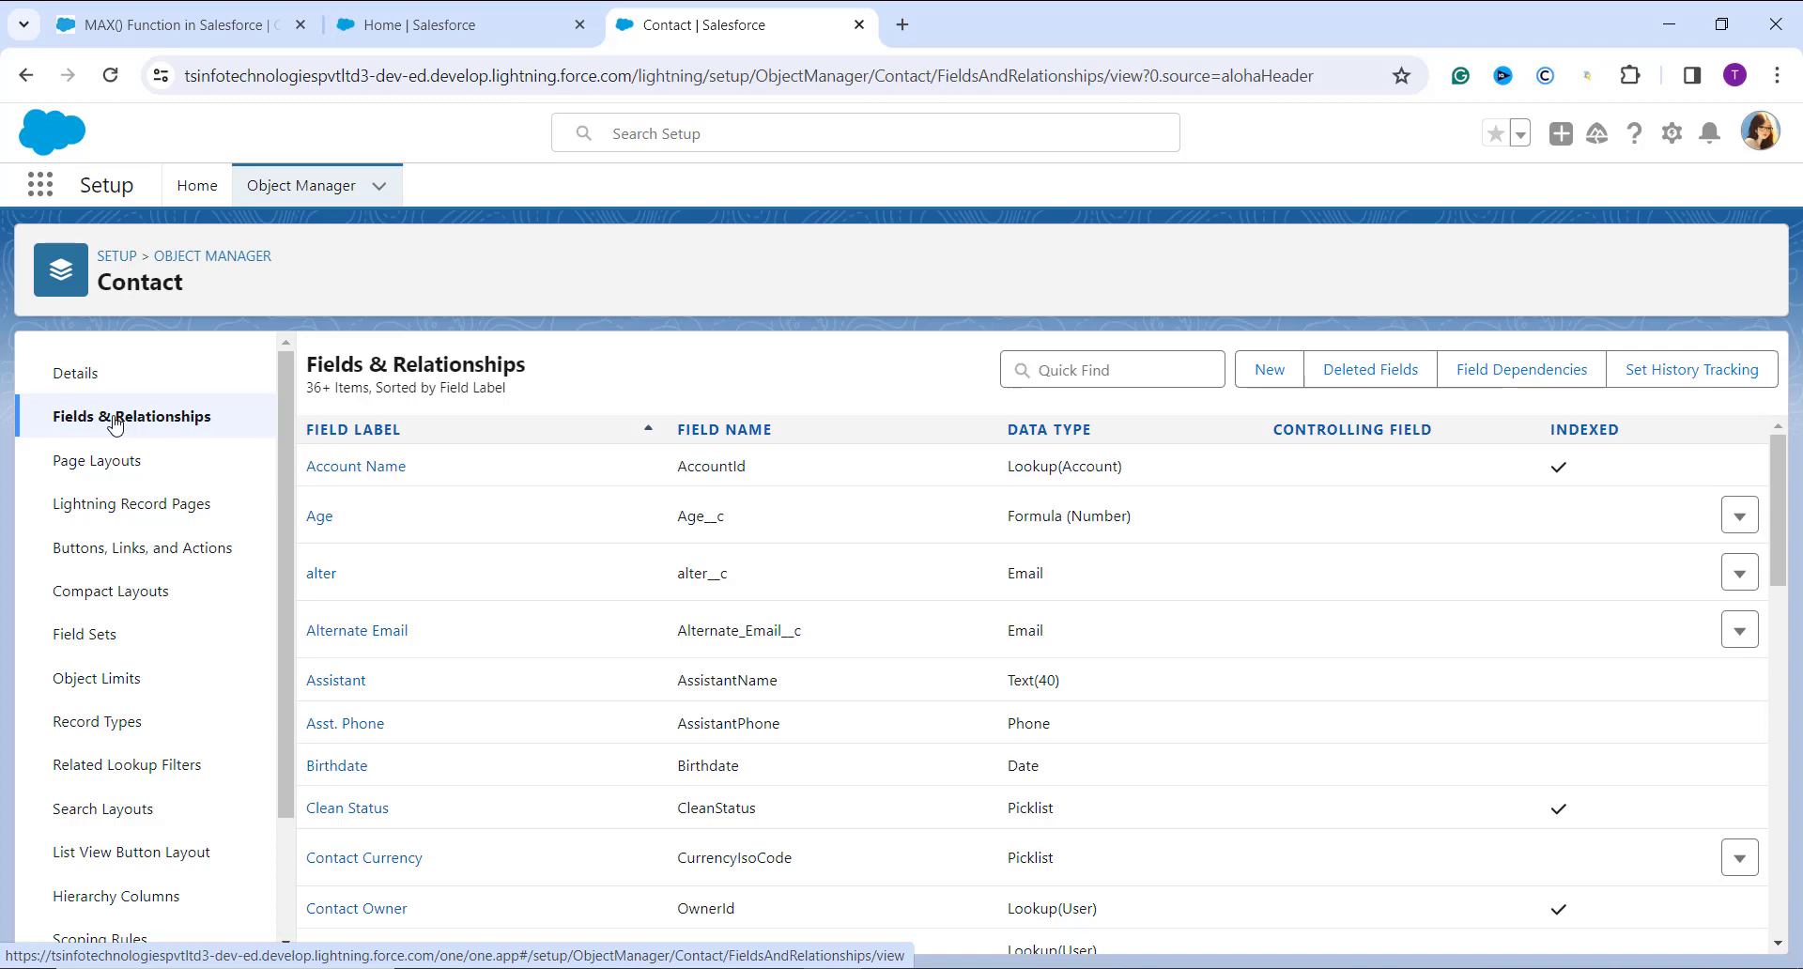
Start a new custom field on the Contact object with Formula as its data type.
click(1269, 370)
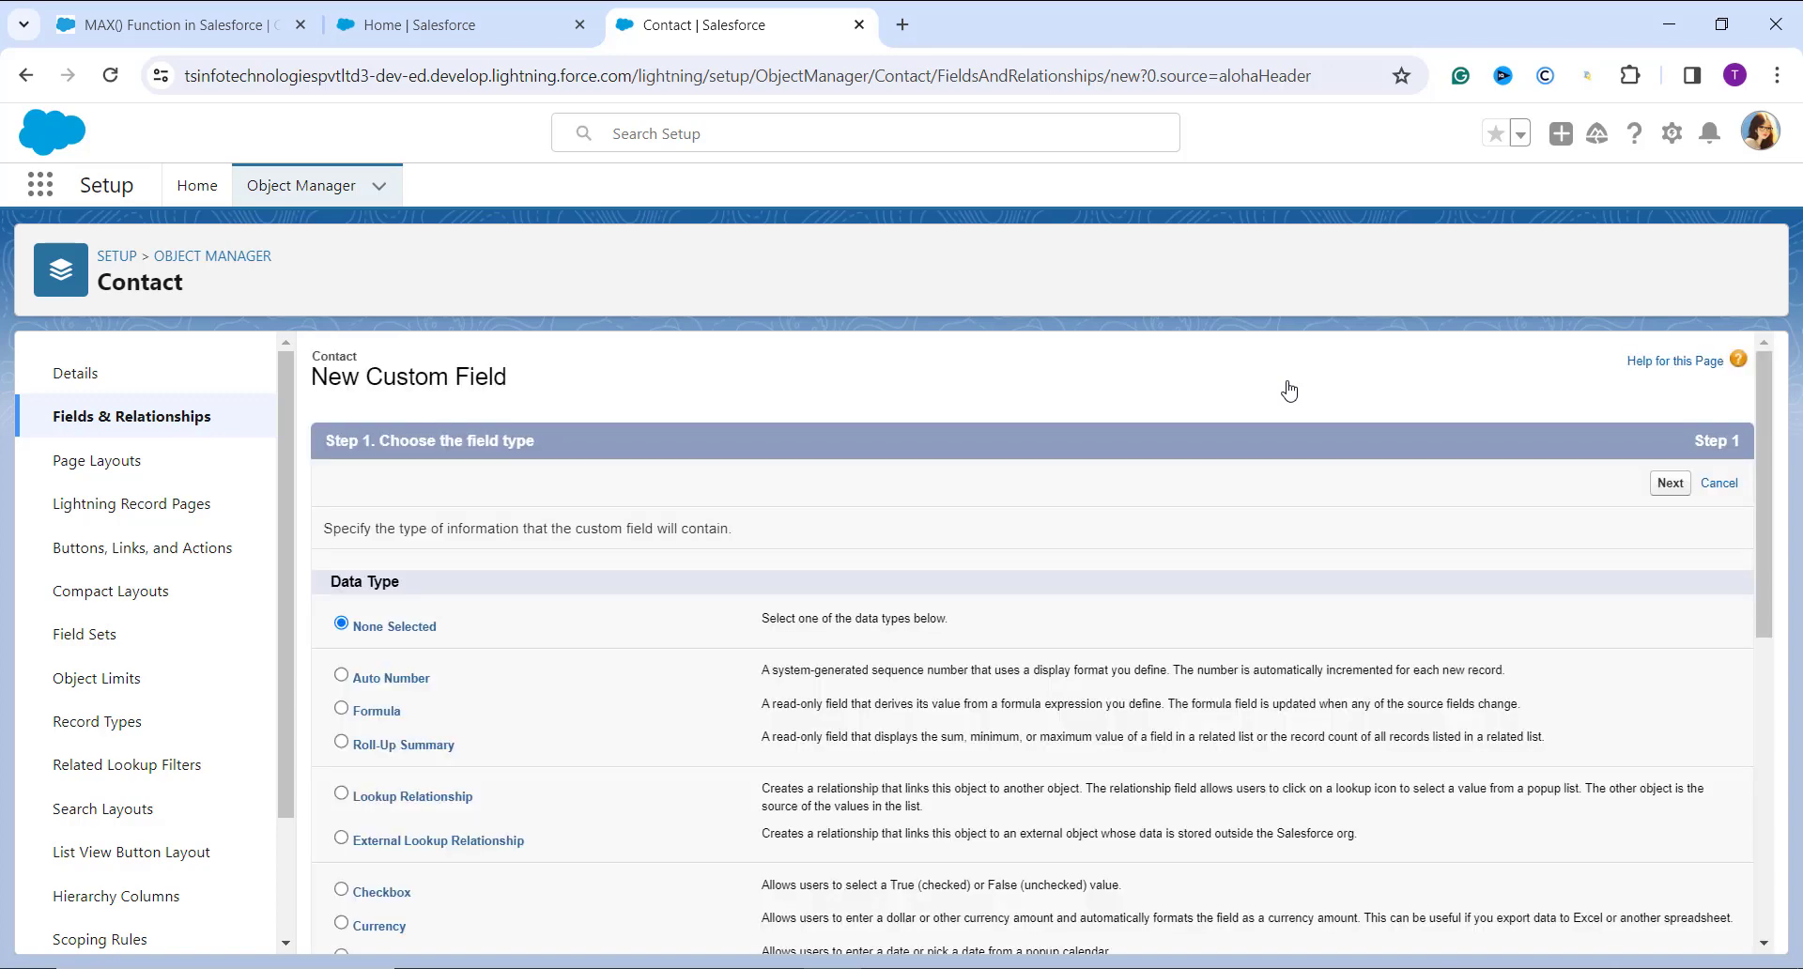
scroll(1134, 413, down, 1)
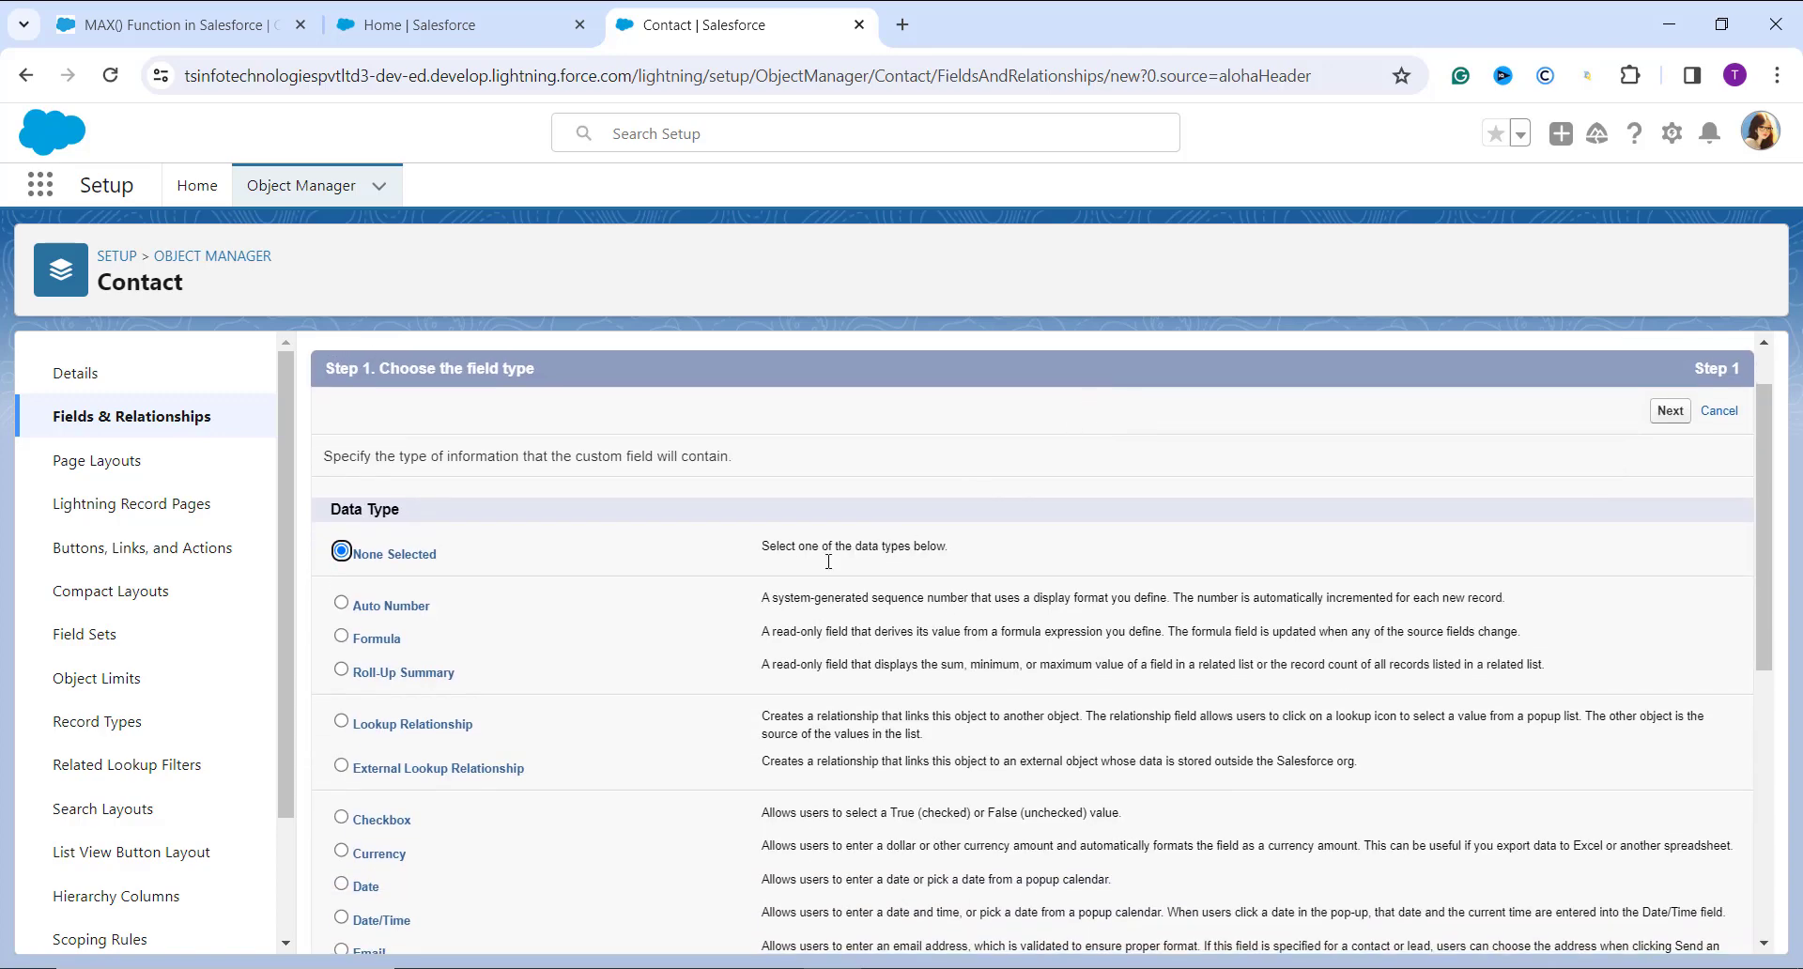
click(386, 643)
click(1674, 412)
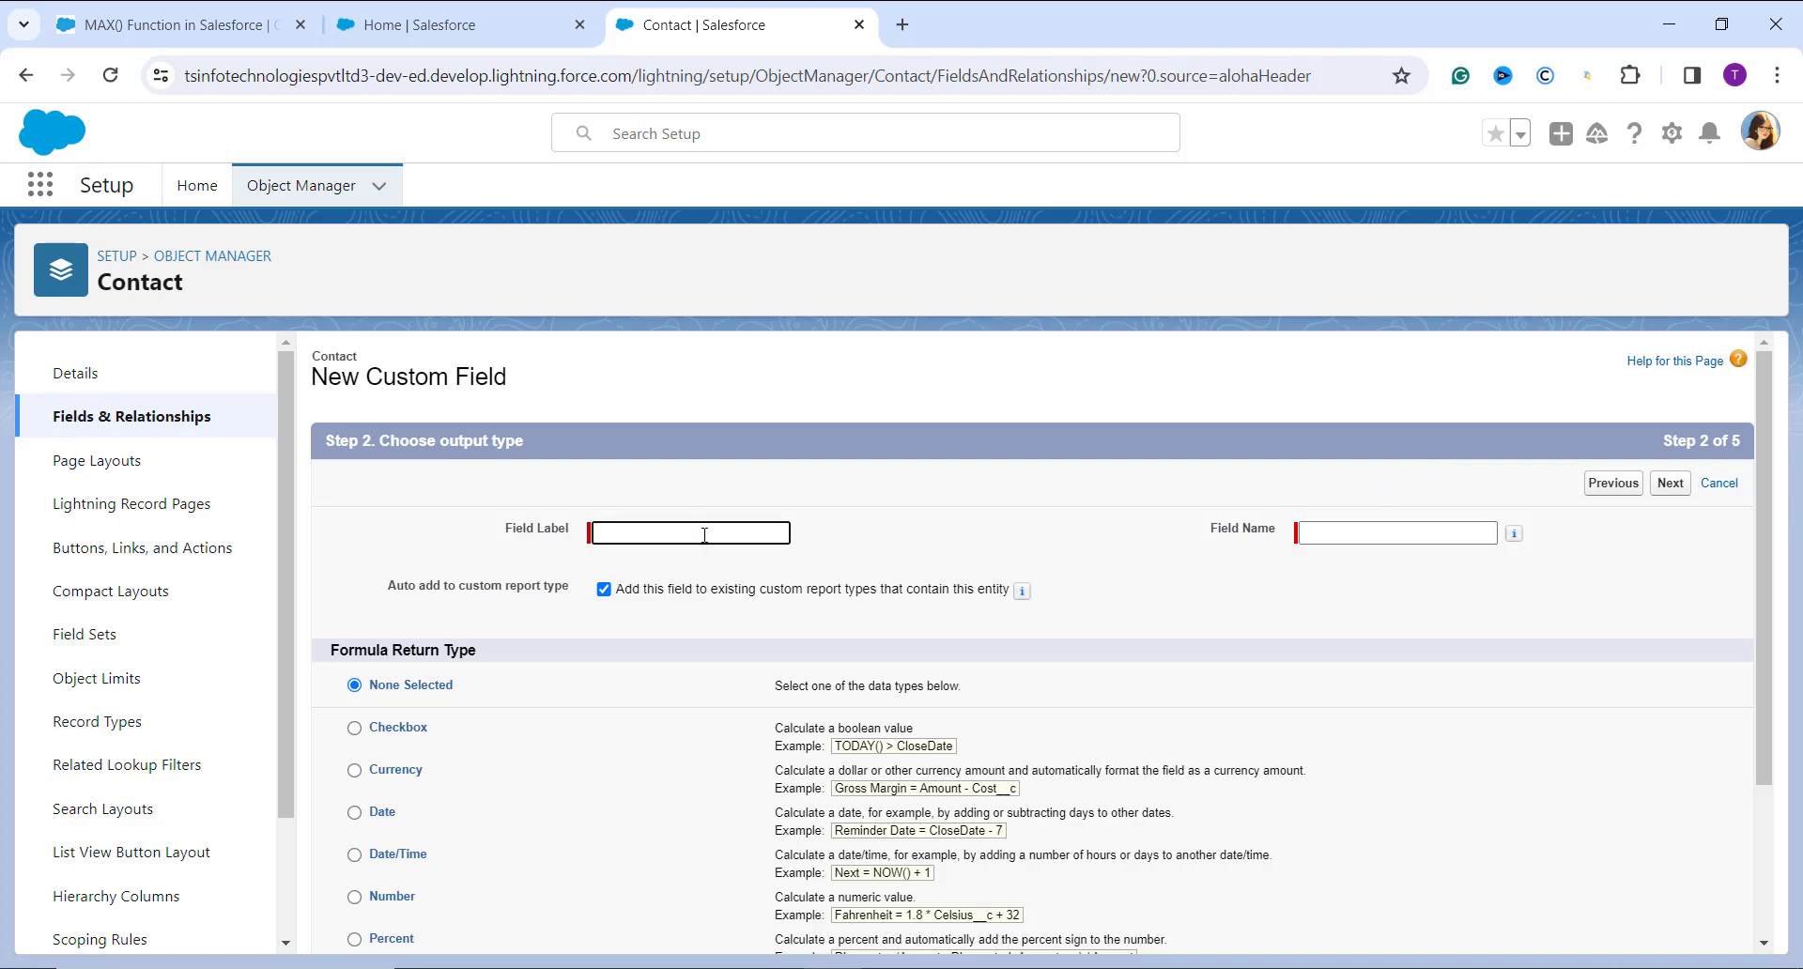
Label the formula field "Maximum Age" and set its return type to Number with 0 decimal places.
text(Maximum Age)
click(1378, 531)
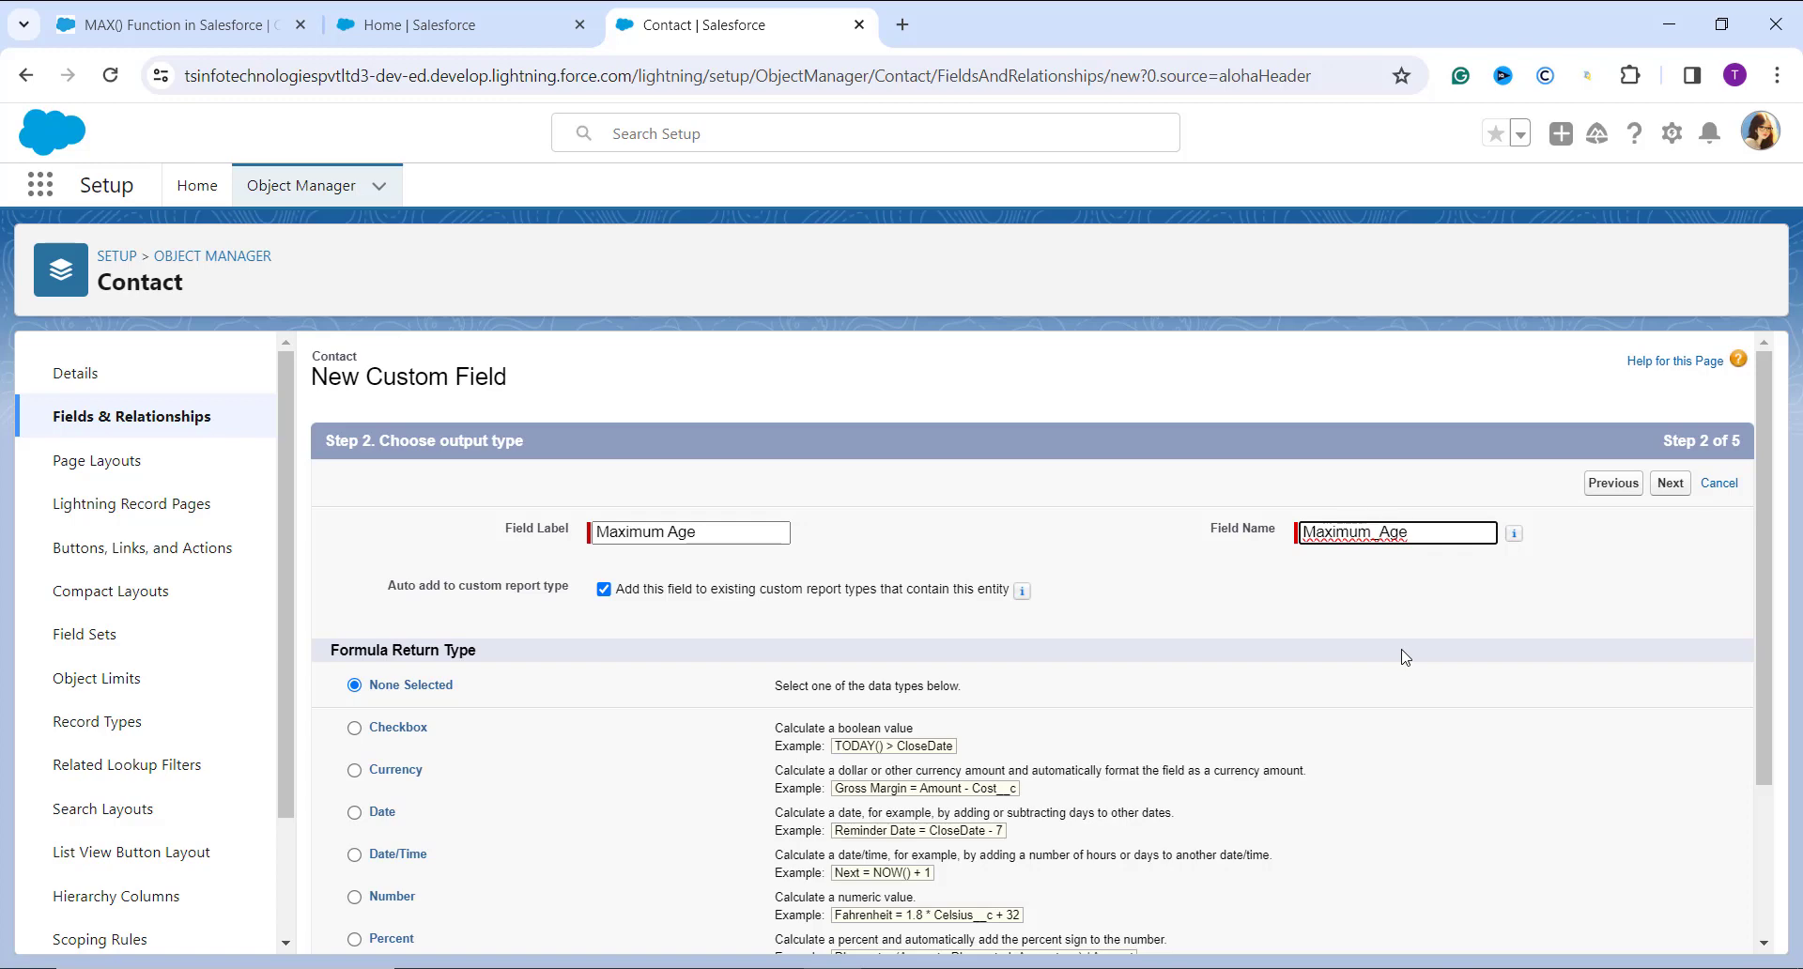
scroll(1405, 657, down, 2)
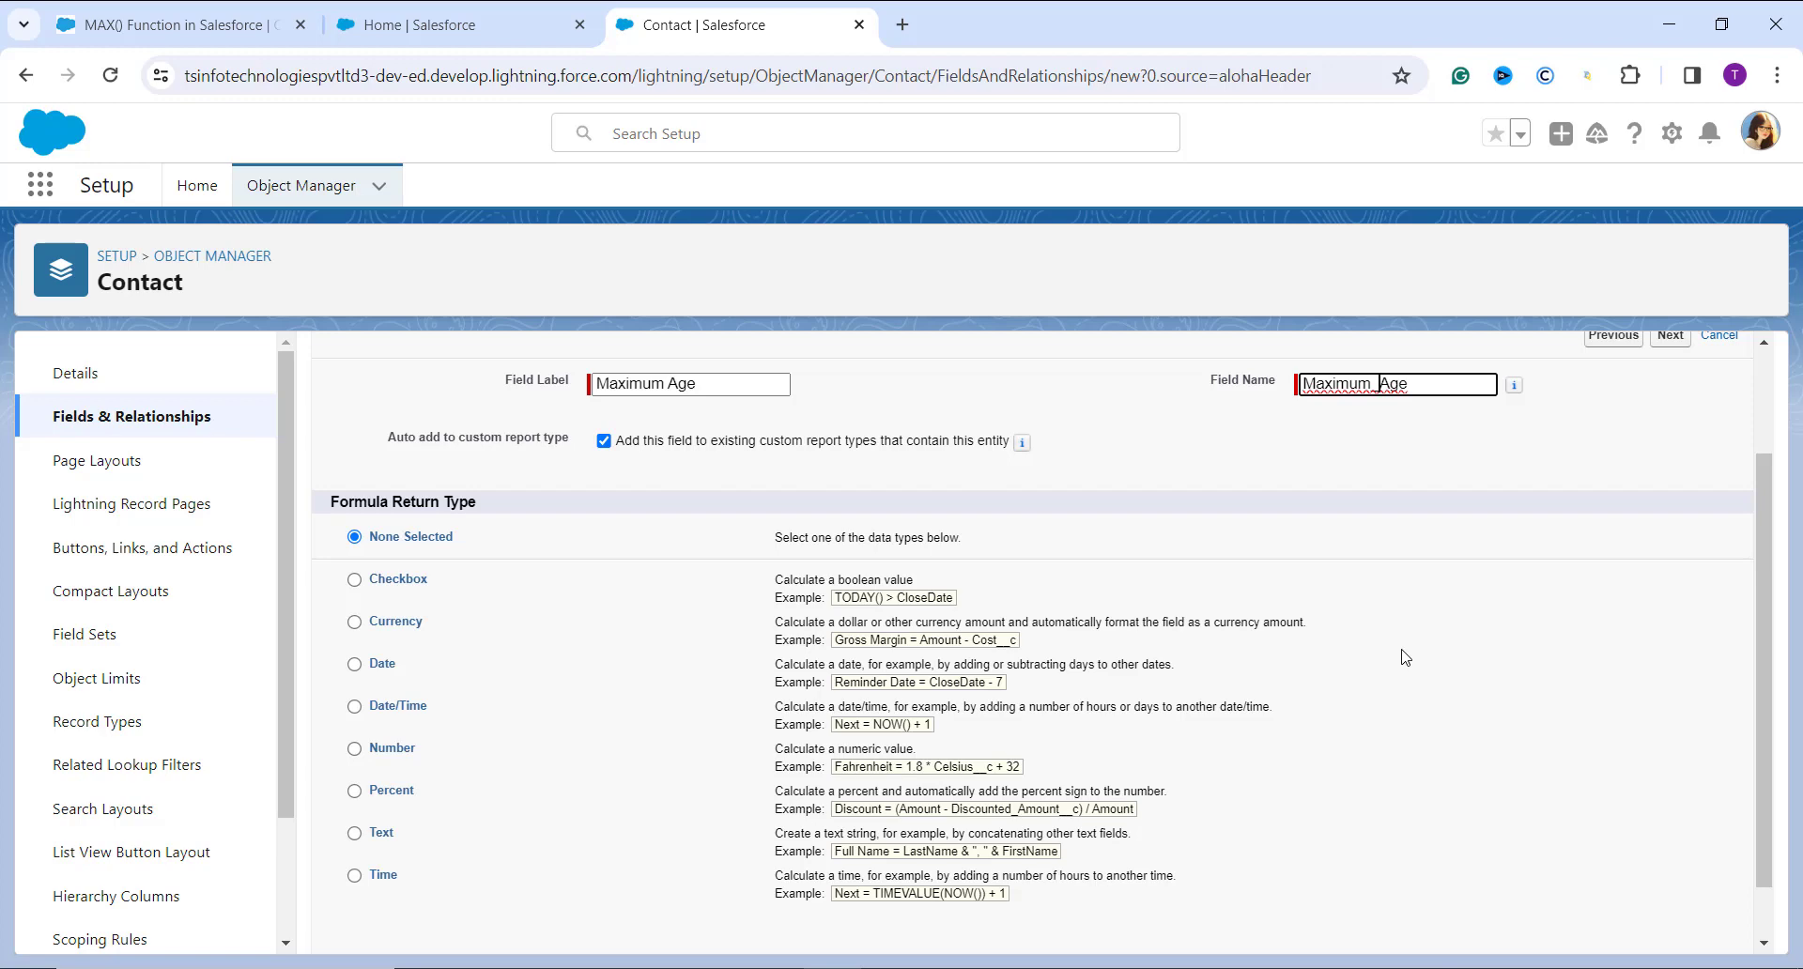
click(404, 746)
scroll(668, 615, down, 1)
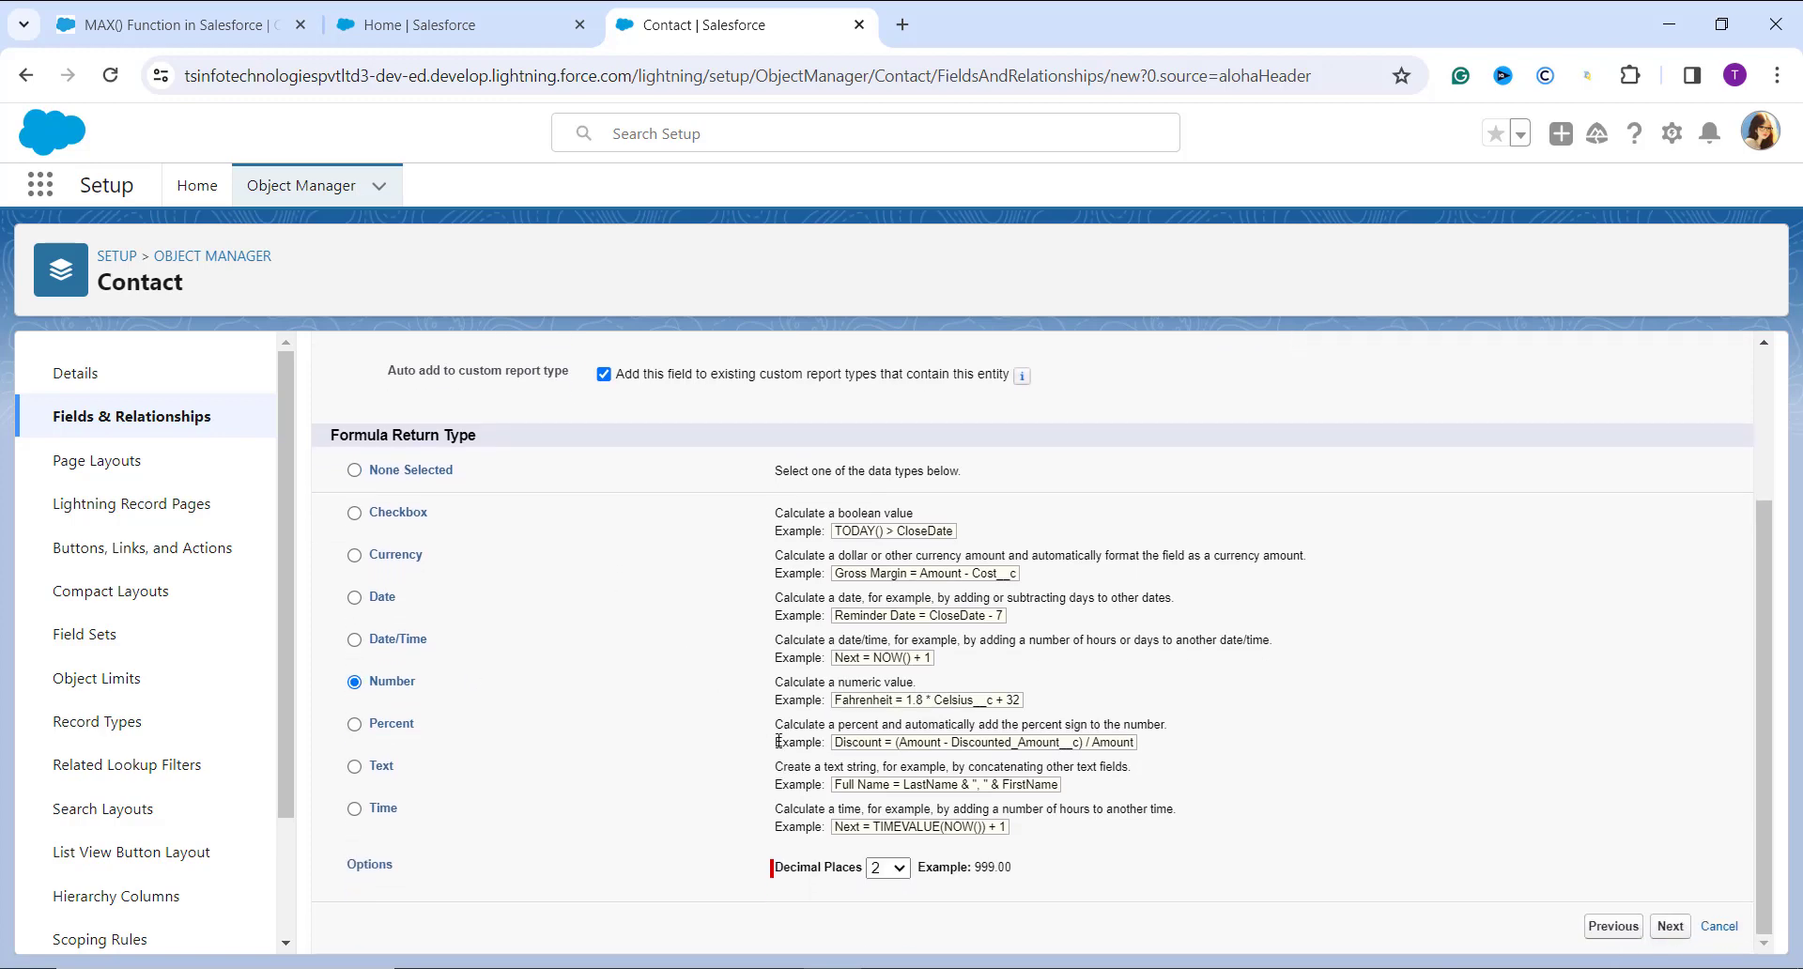
click(892, 867)
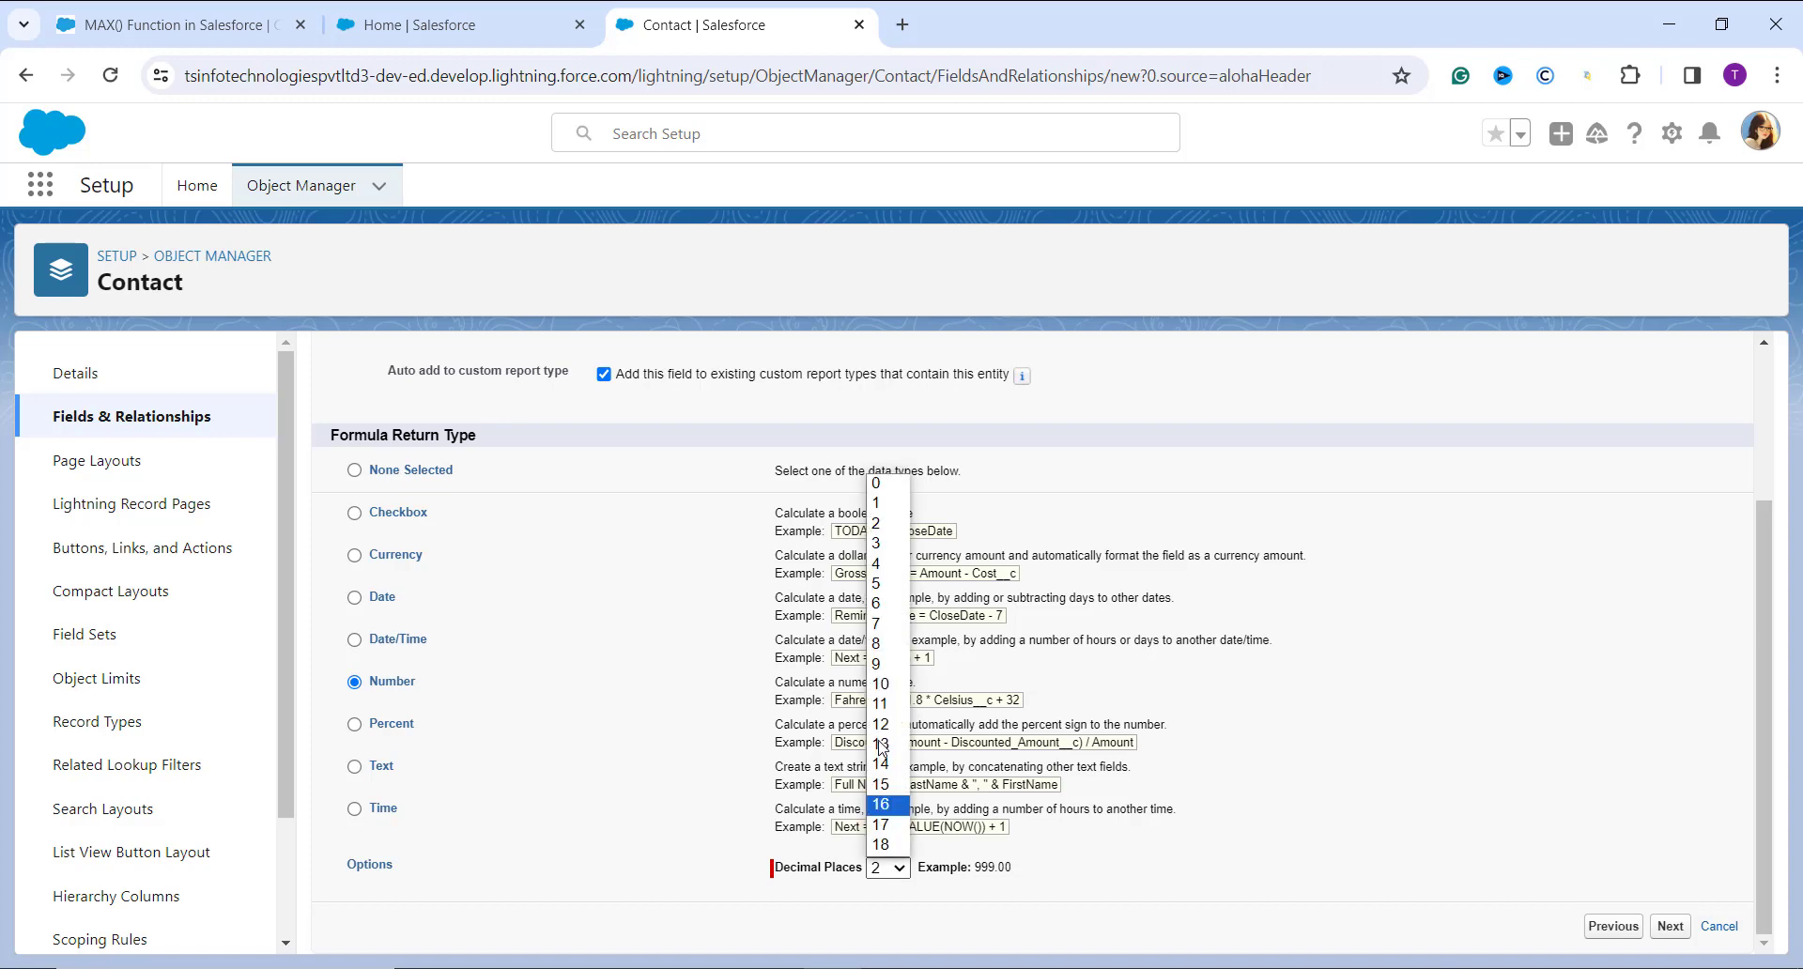
click(892, 483)
scroll(927, 526, up, 3)
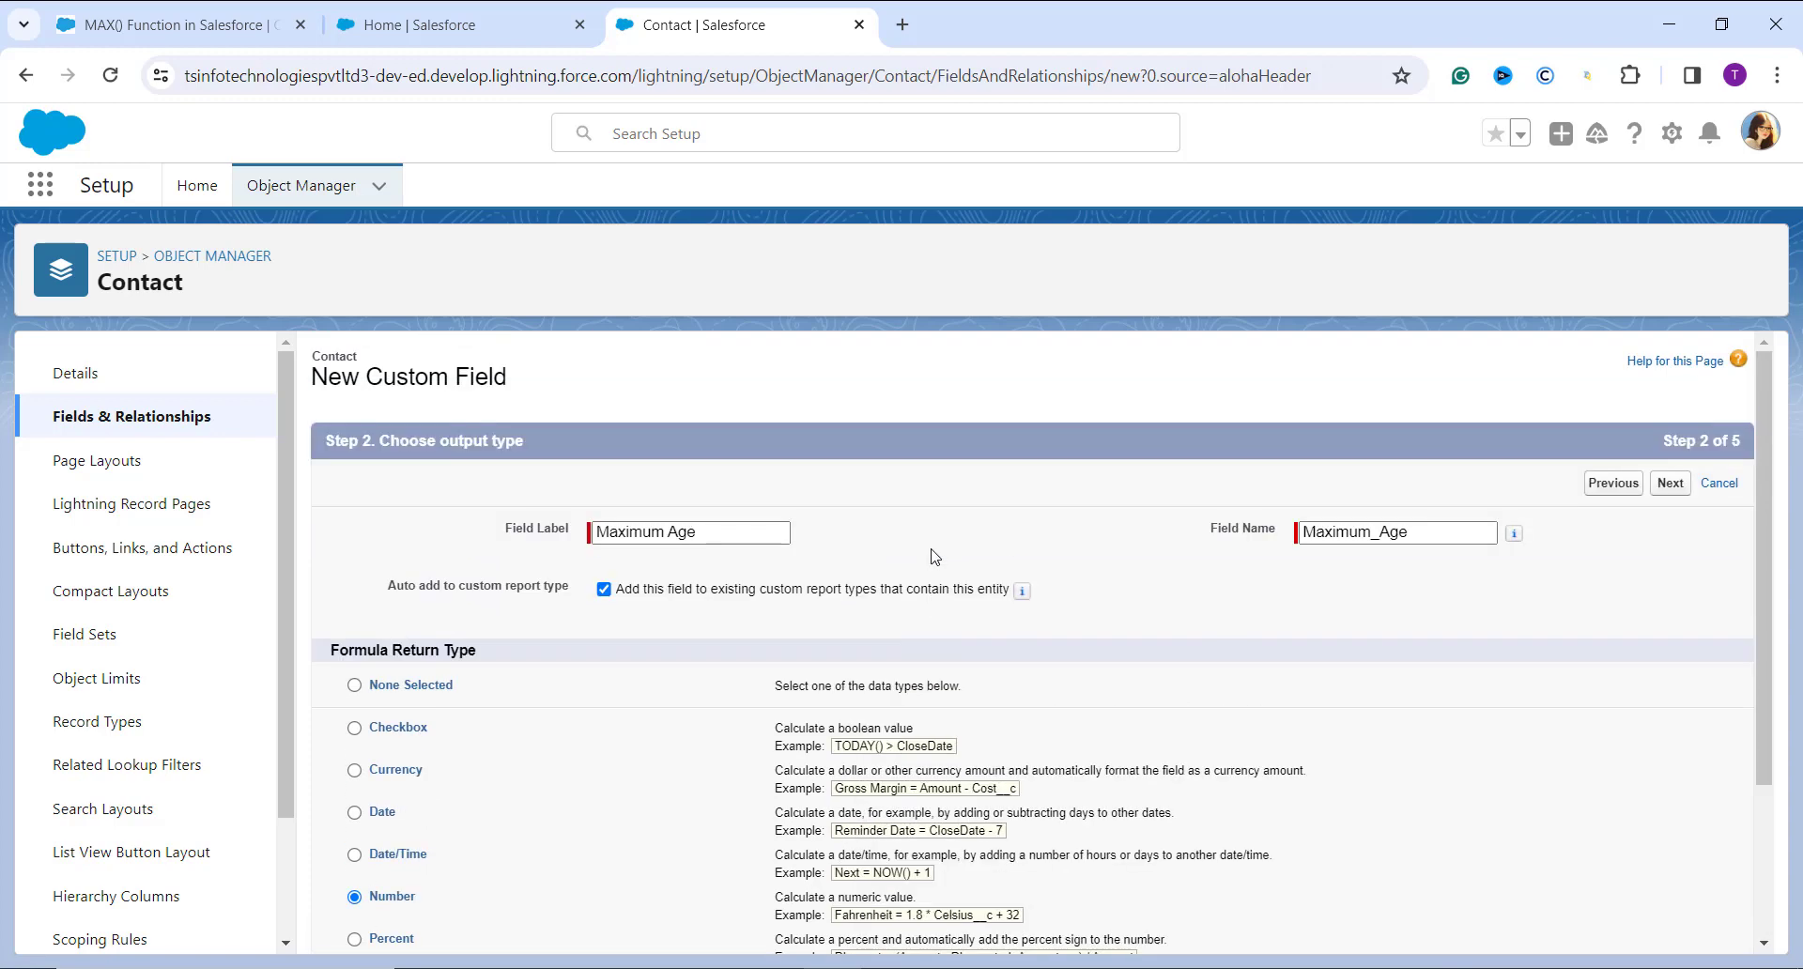
click(1670, 483)
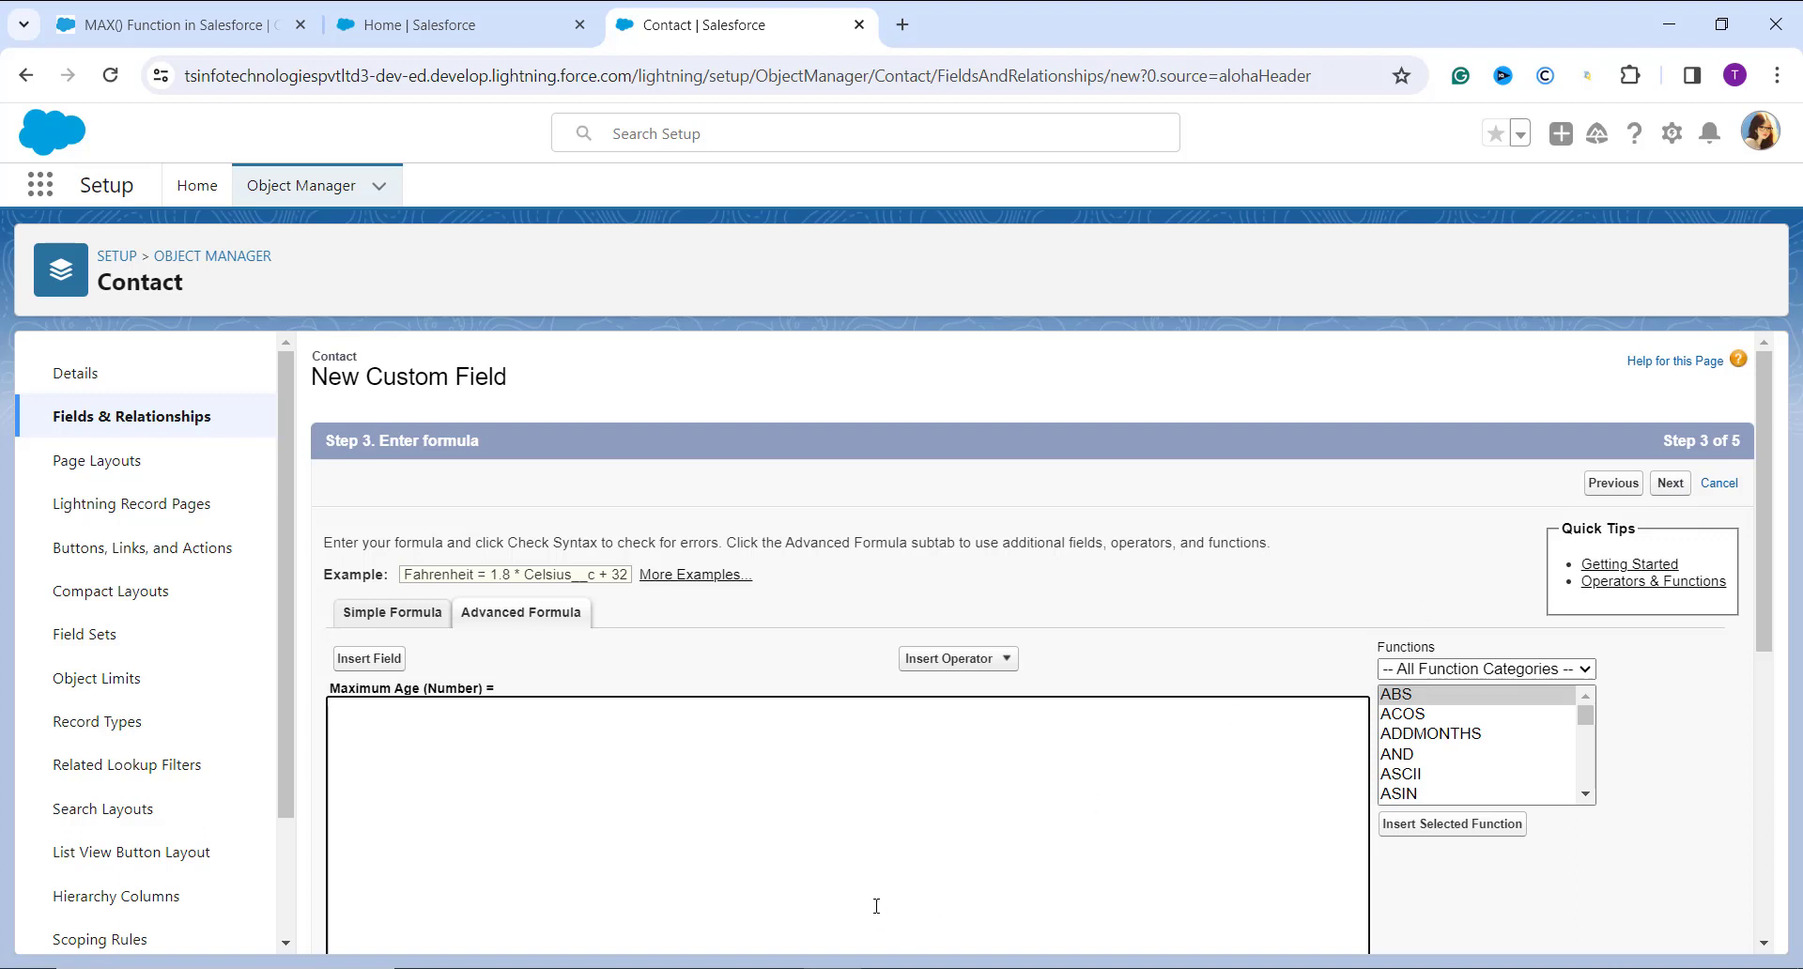
Insert the MAX function from the Math category into the Maximum Age formula.
scroll(999, 769, down, 1)
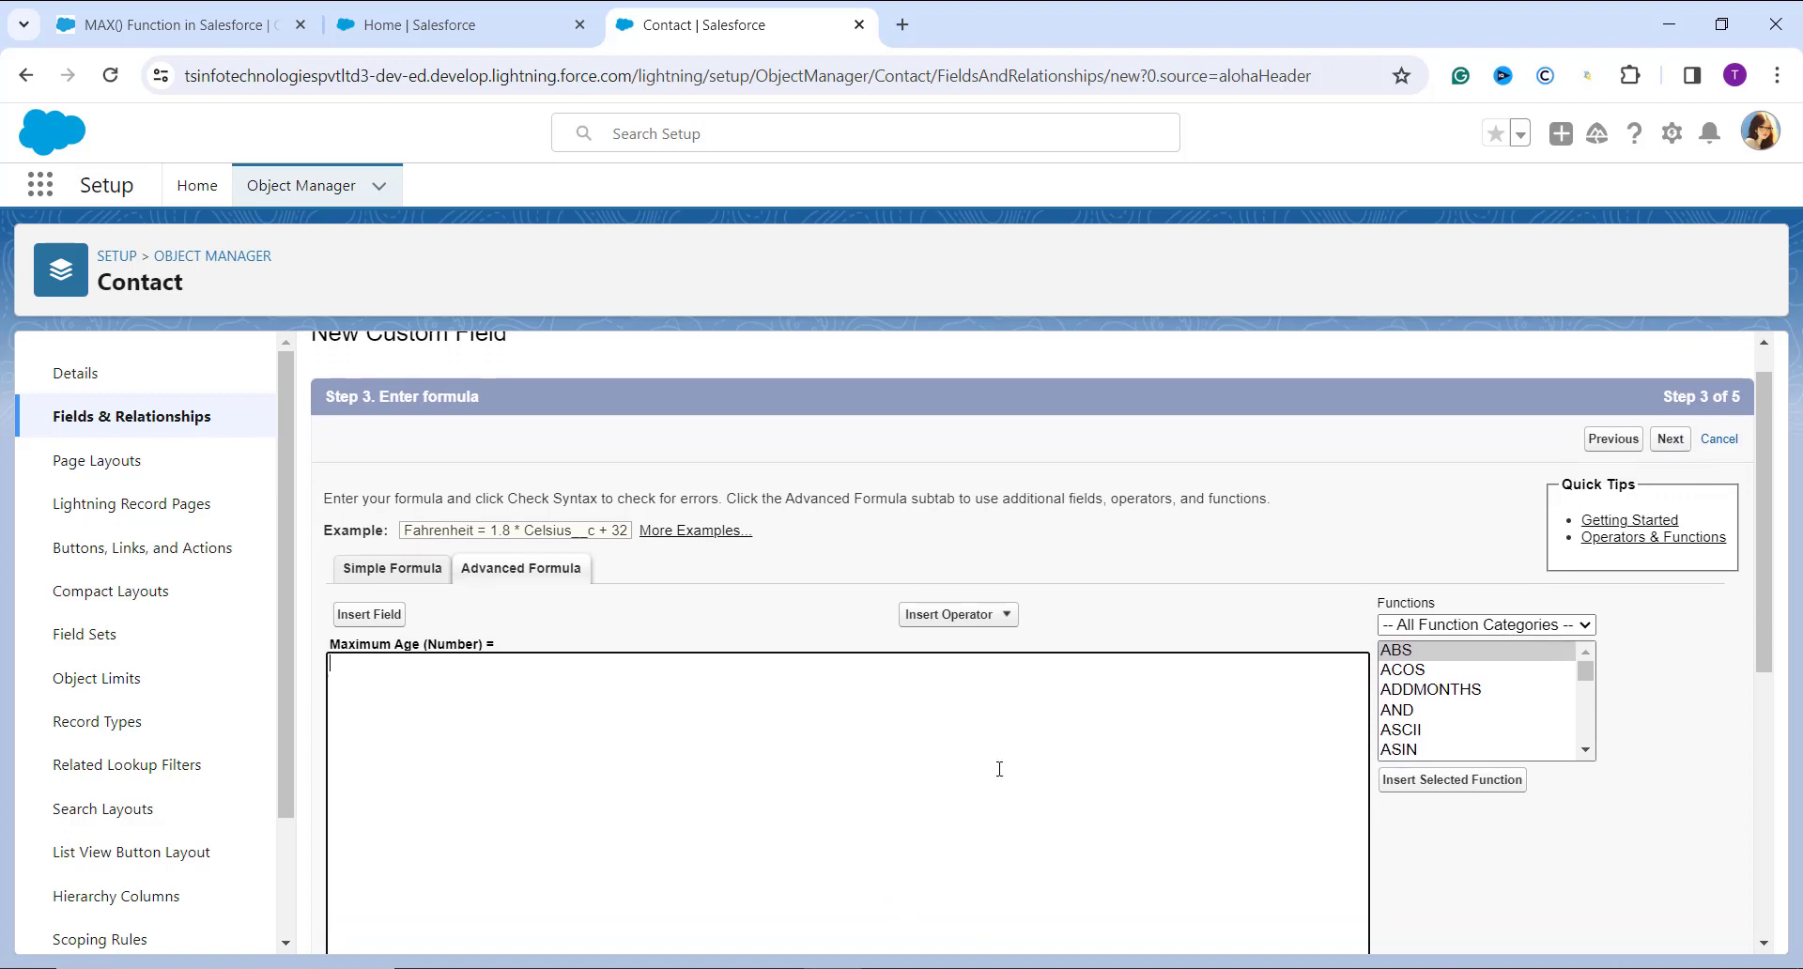
click(1566, 629)
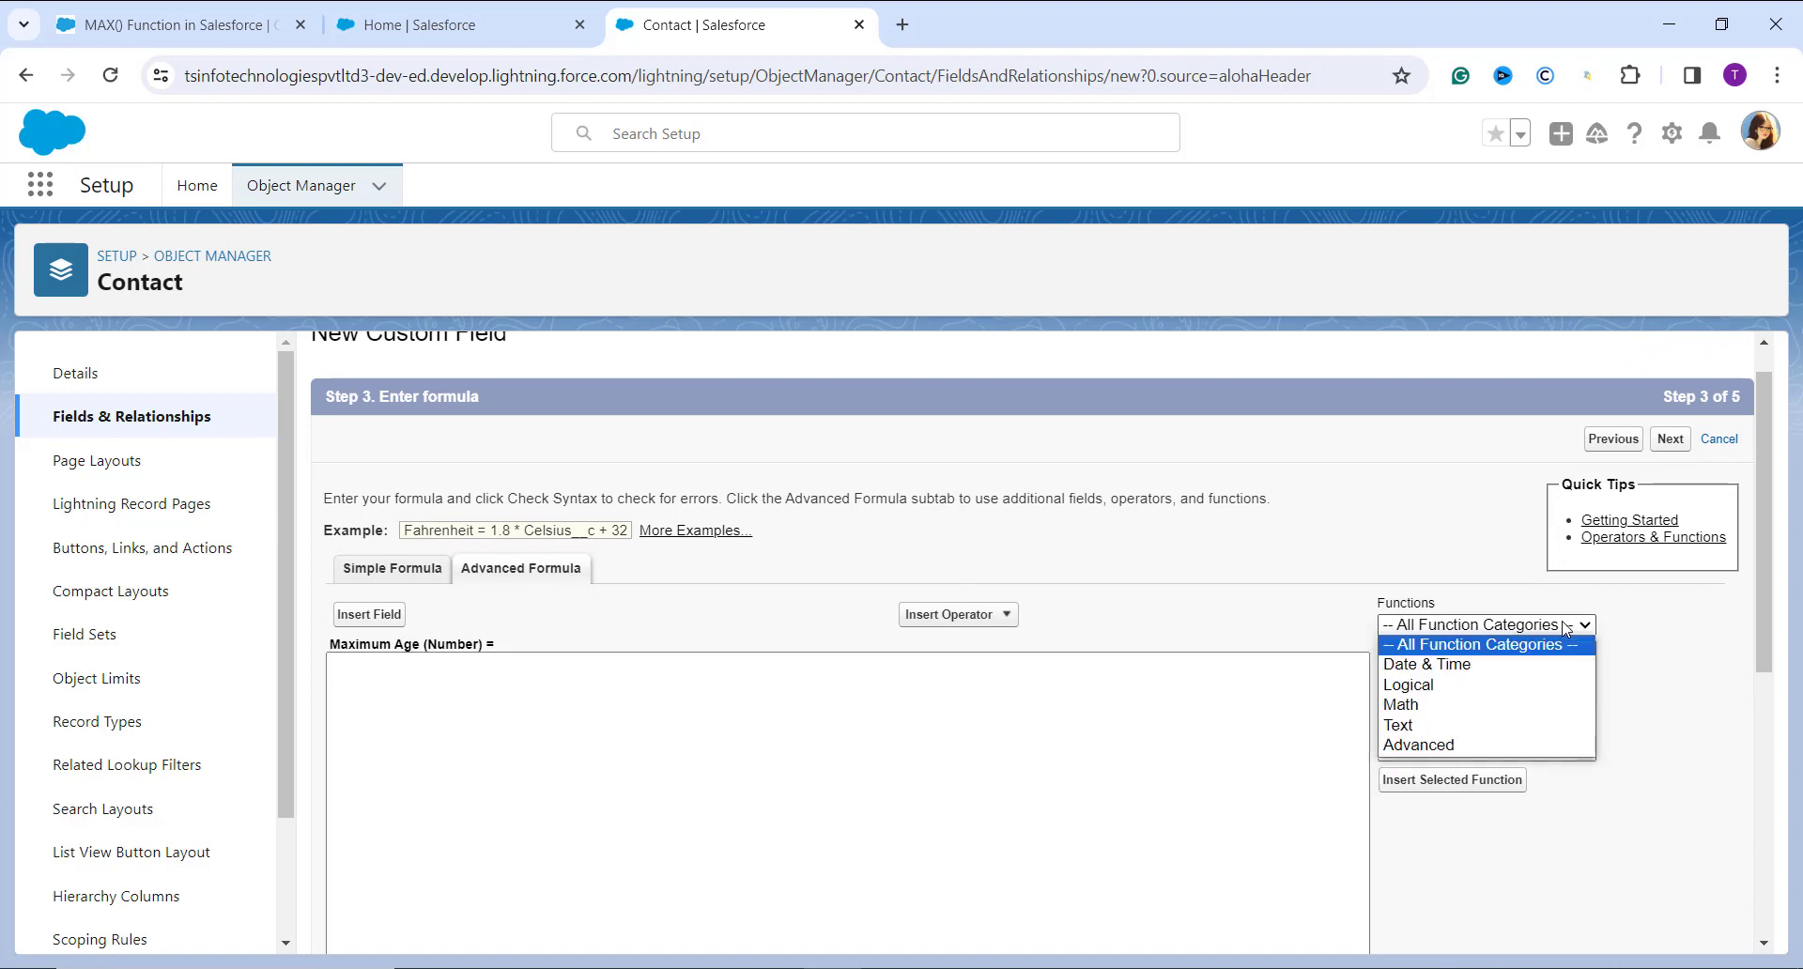
click(1529, 711)
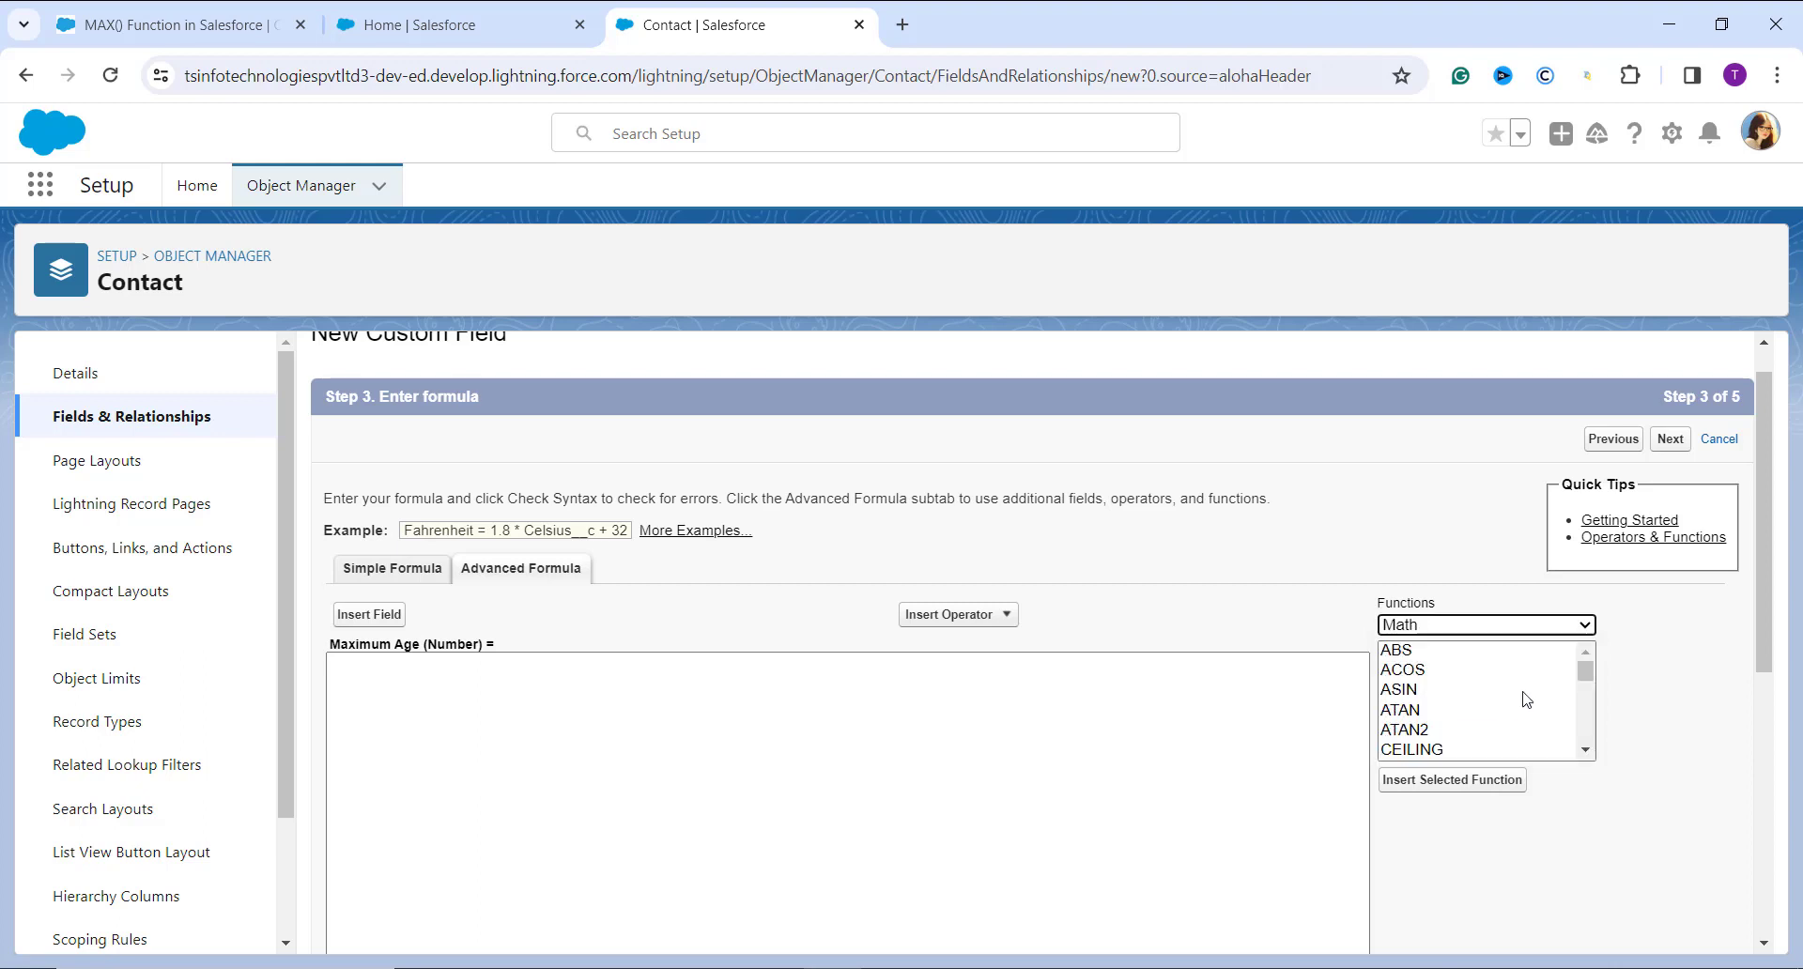
scroll(1525, 699, down, 2)
scroll(1525, 699, down, 4)
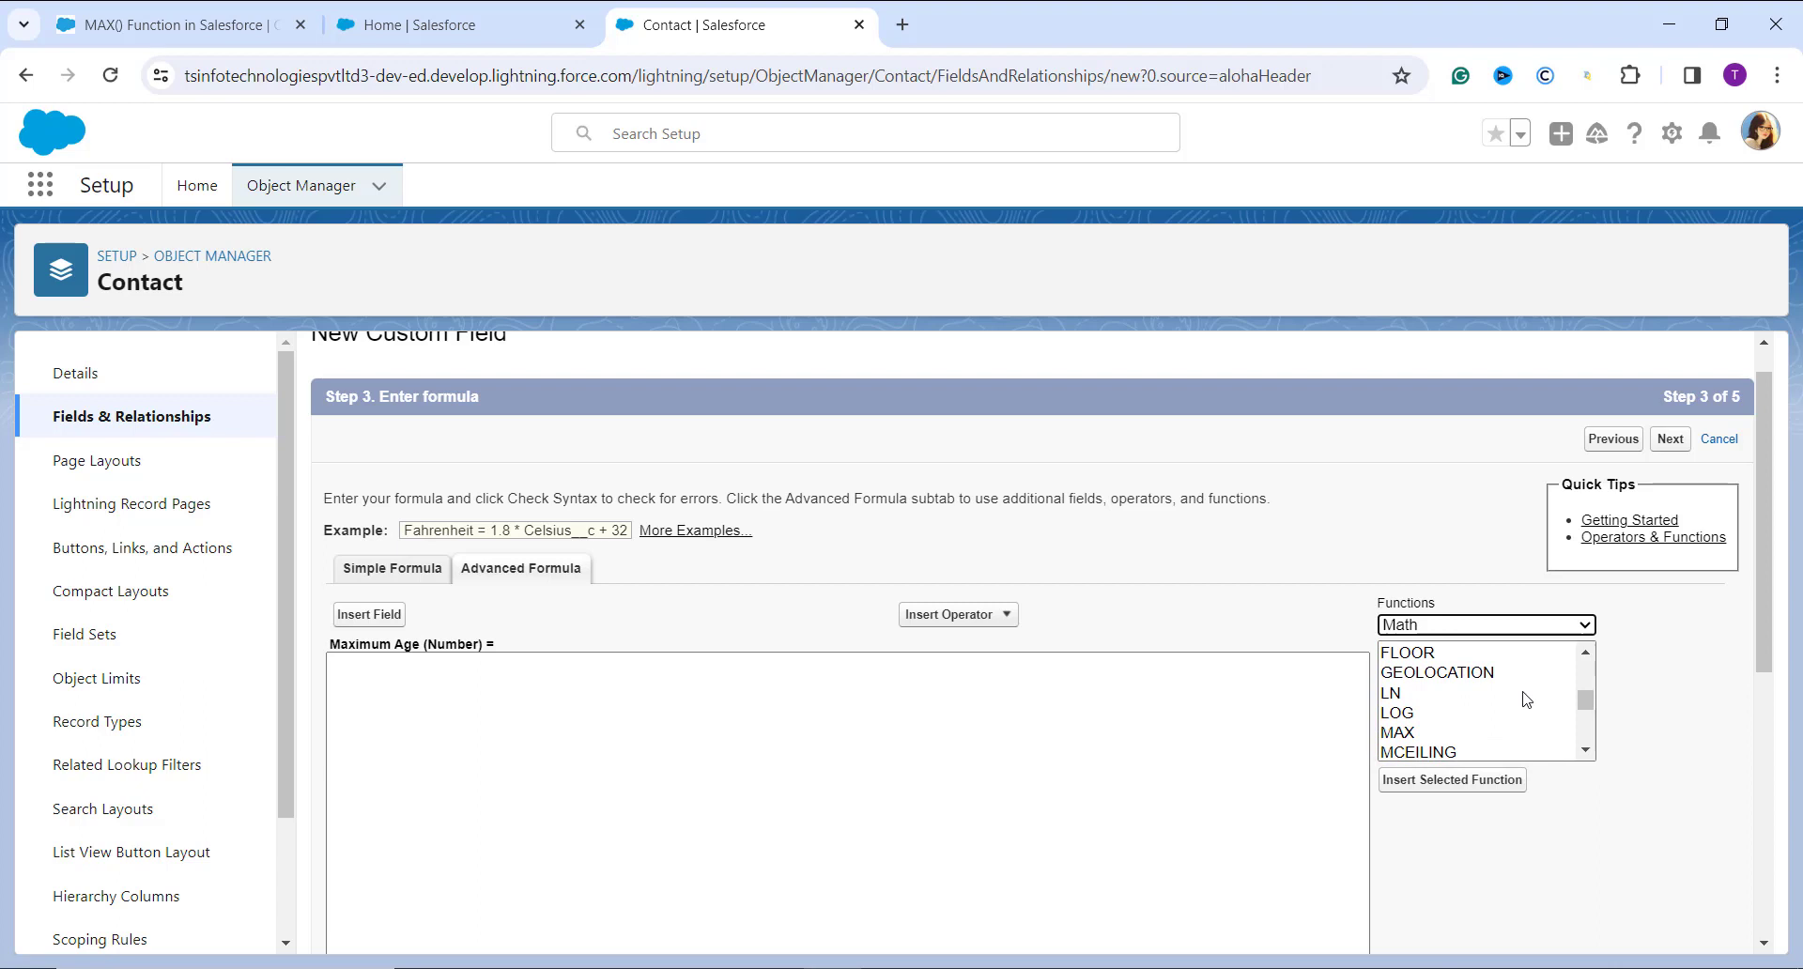
click(1428, 740)
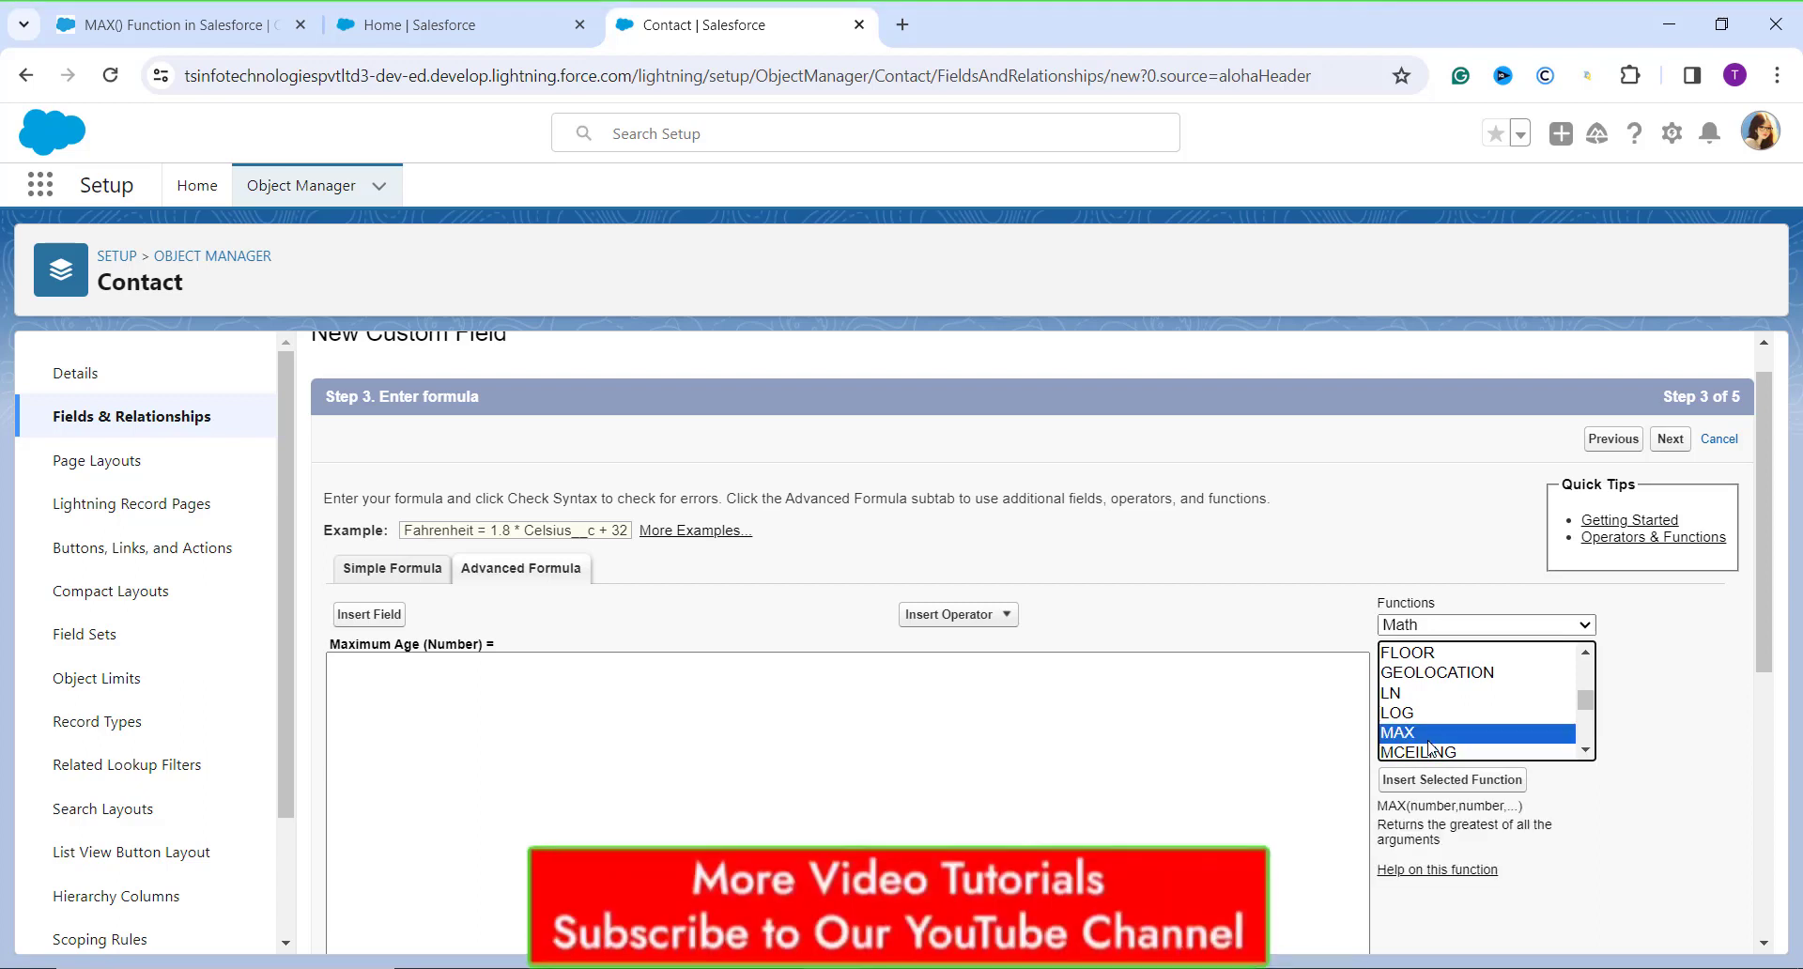
click(1429, 793)
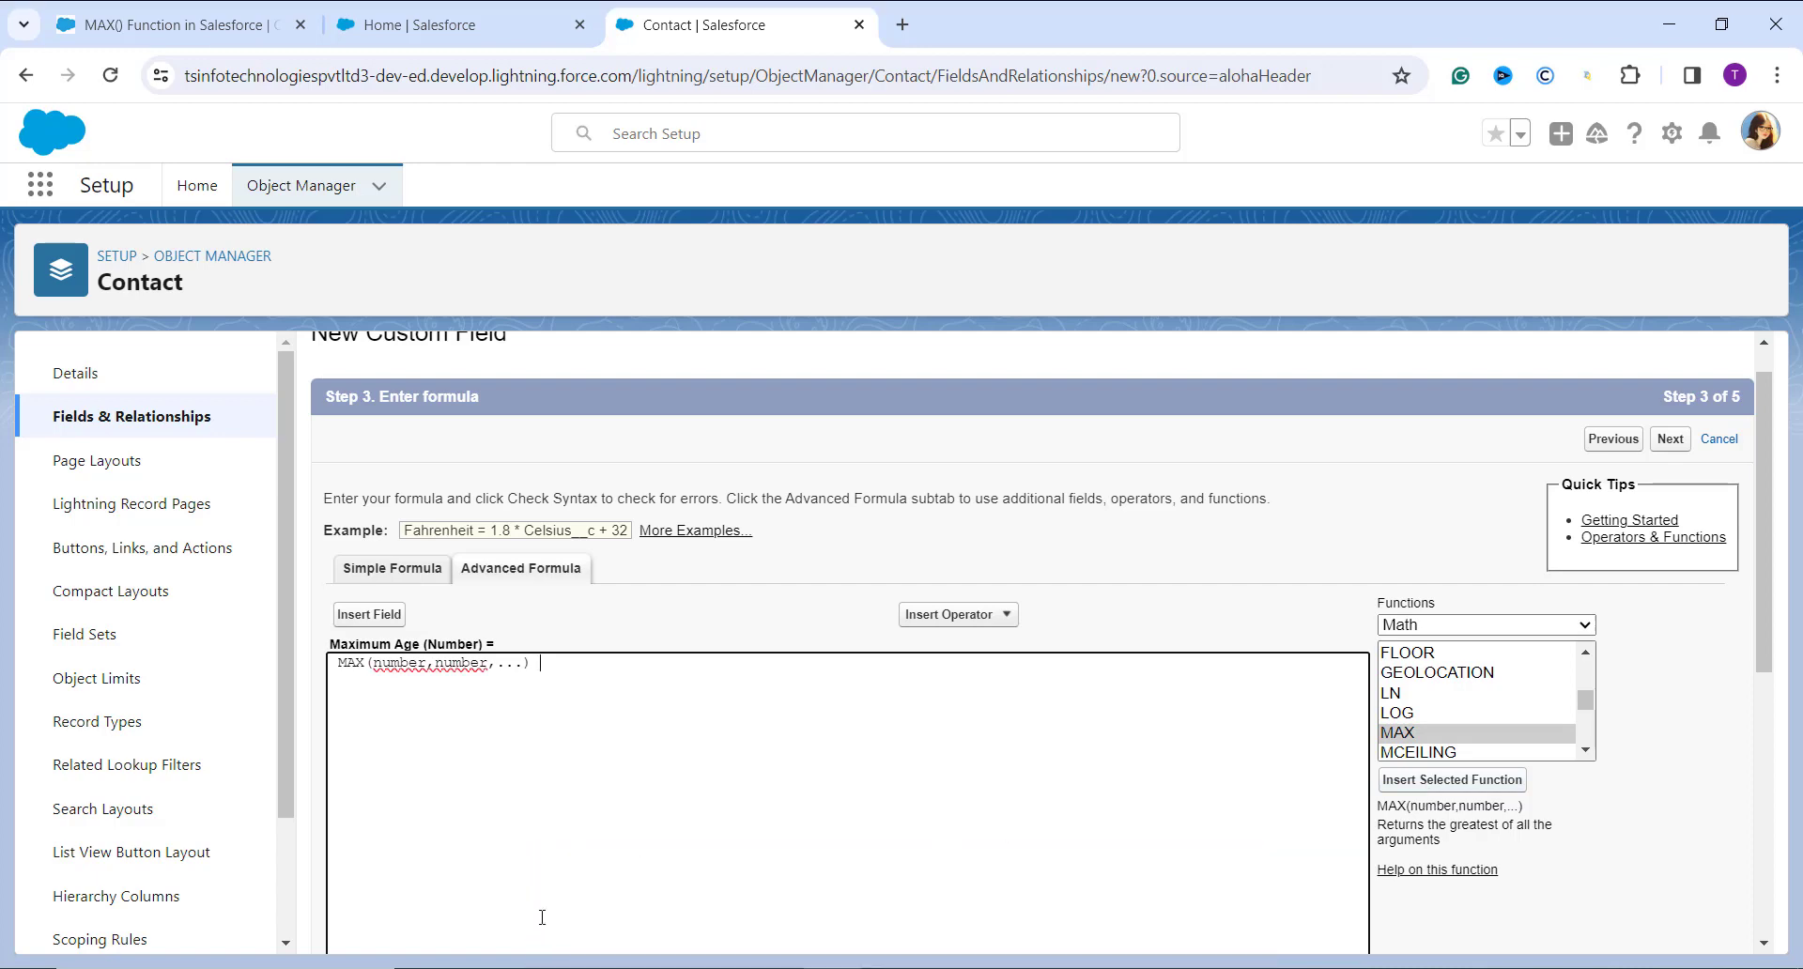
Complete the formula as MAX(YEAR(TODAY()) - YEAR(Birthdate)) and check its syntax.
click(997, 616)
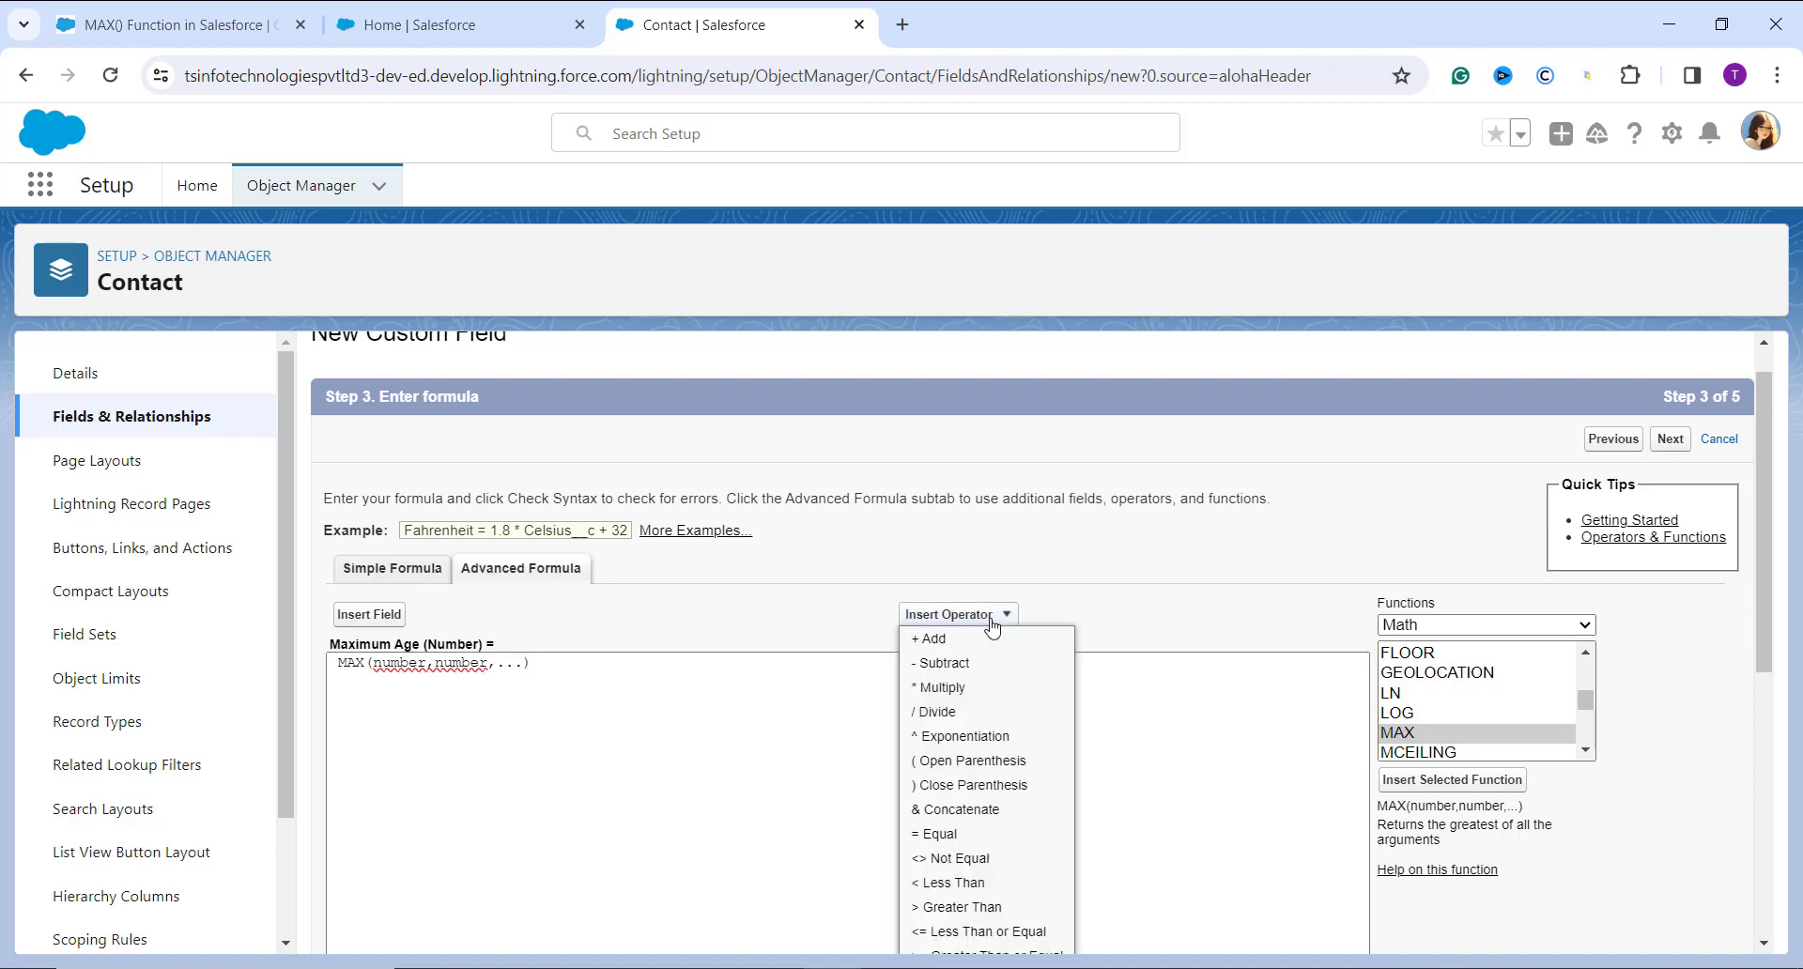
click(705, 725)
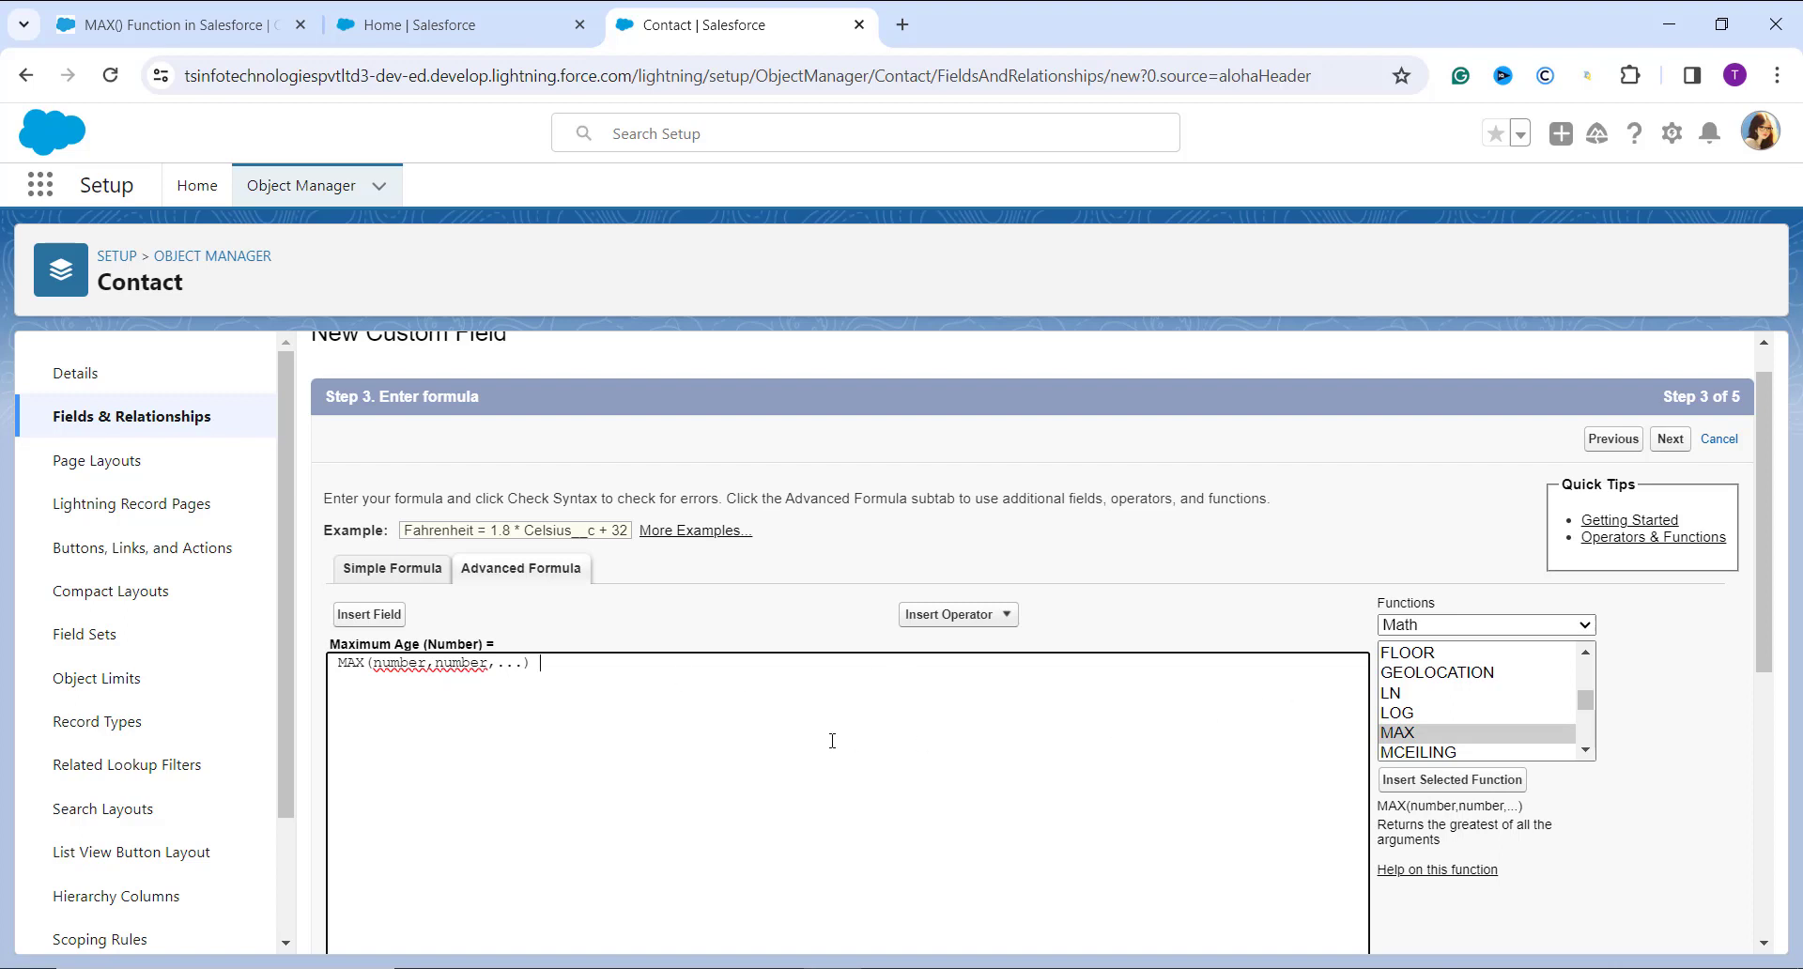
scroll(646, 716, down, 1)
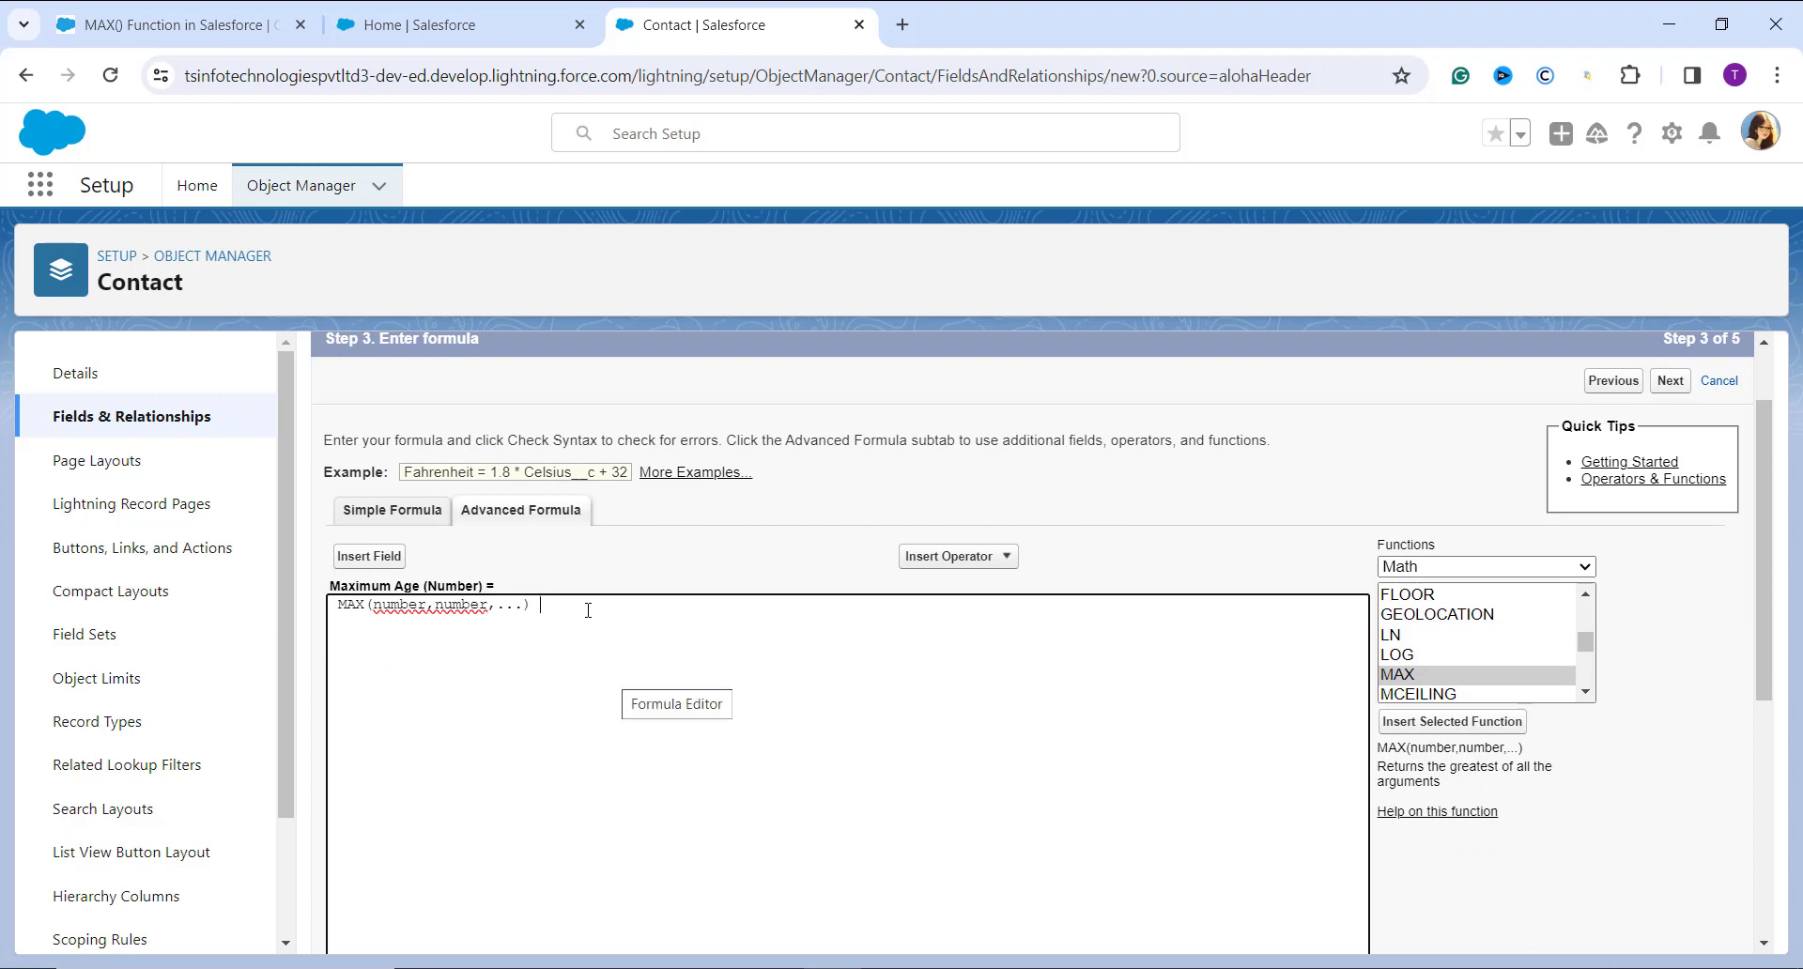
scroll(588, 611, down, 1)
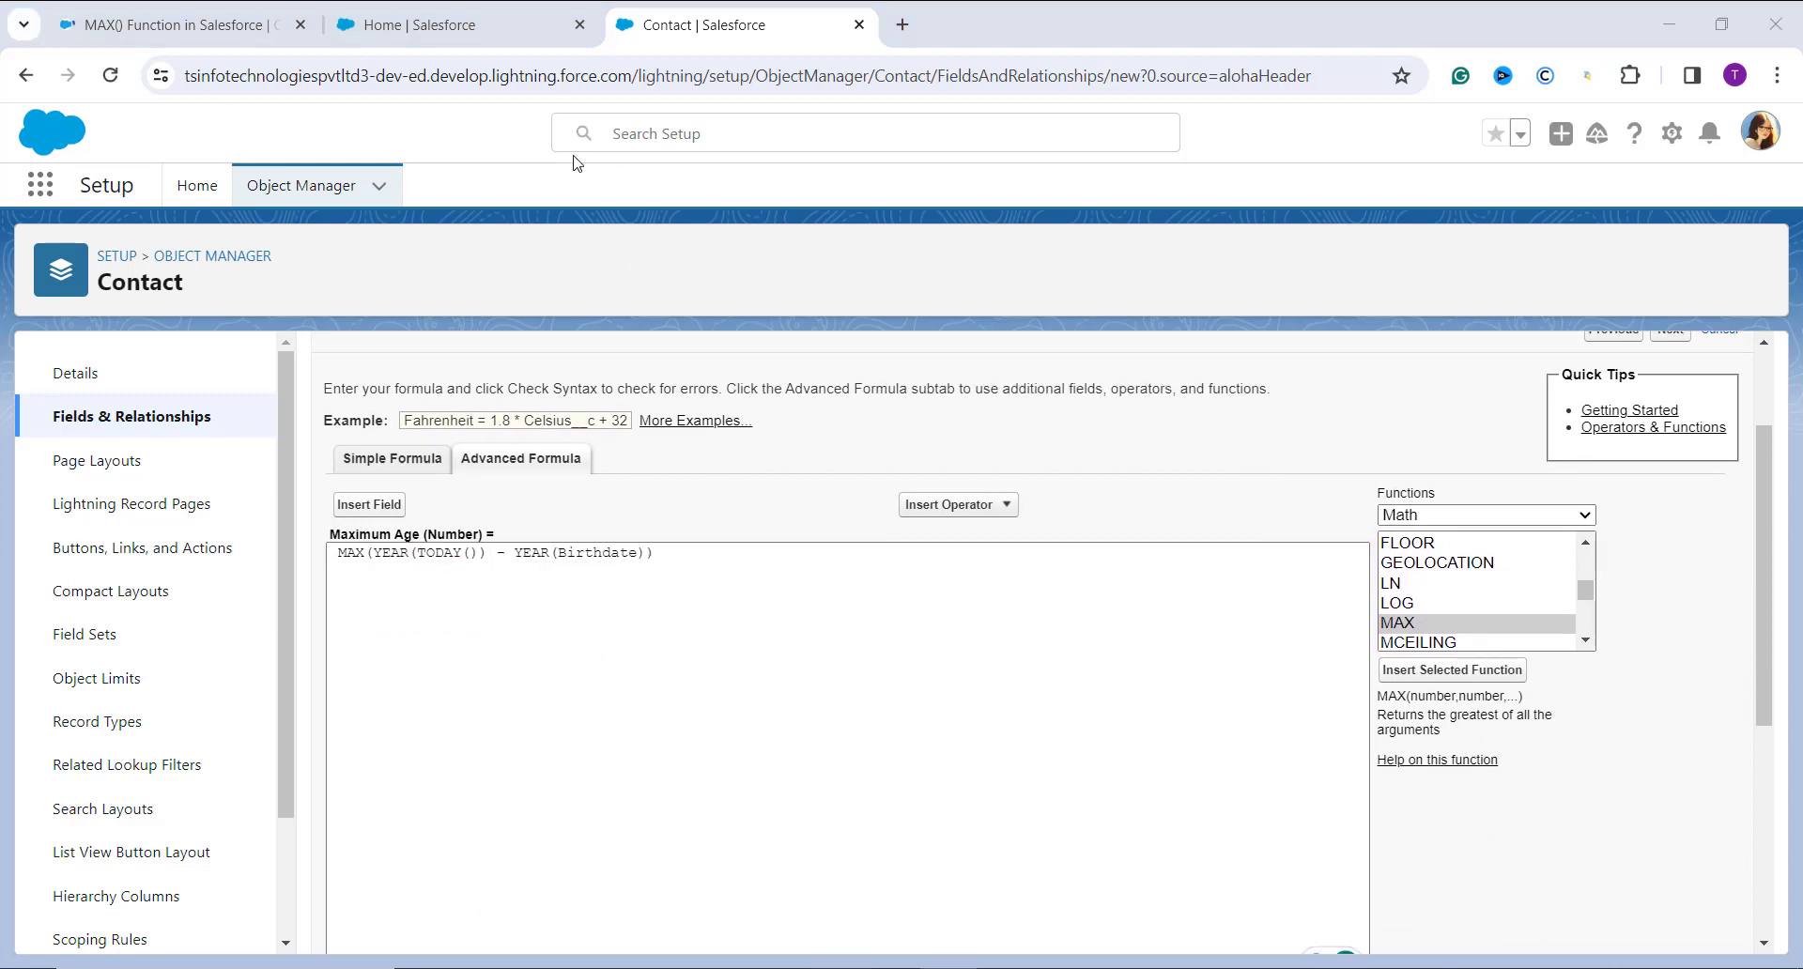
click(701, 612)
scroll(700, 611, down, 2)
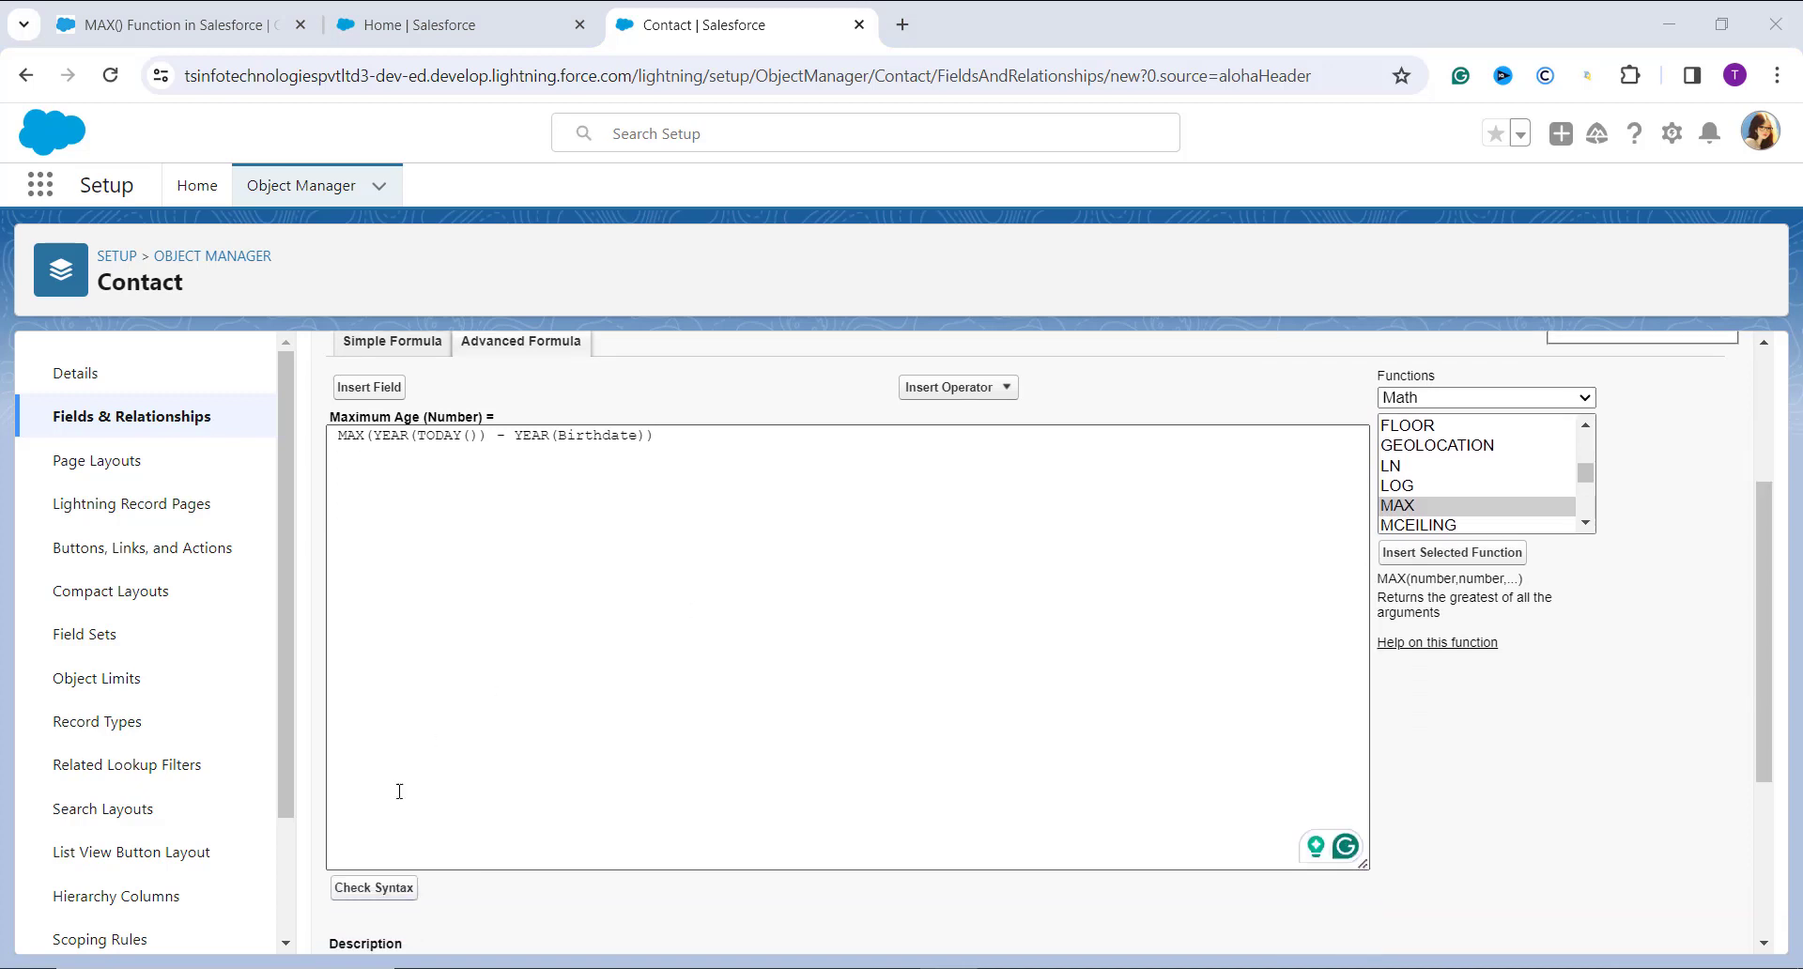
click(369, 889)
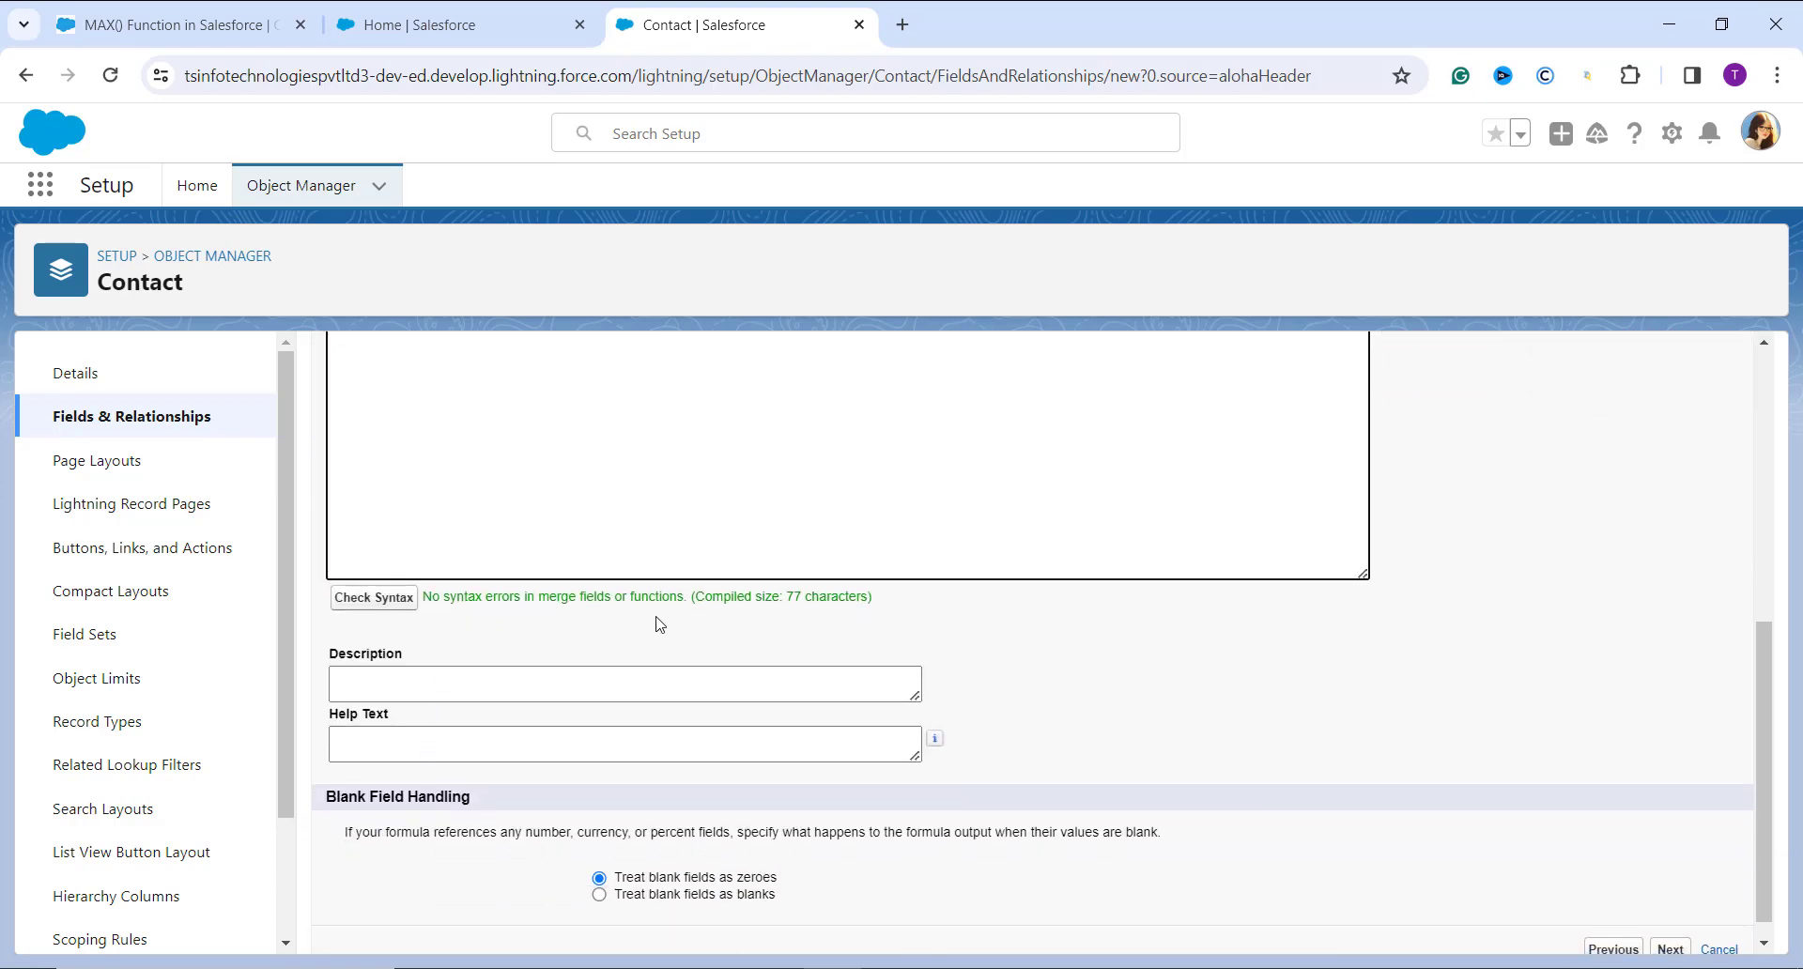
Review the formula and the blank field handling options, and continue to field-level security.
scroll(660, 624, up, 3)
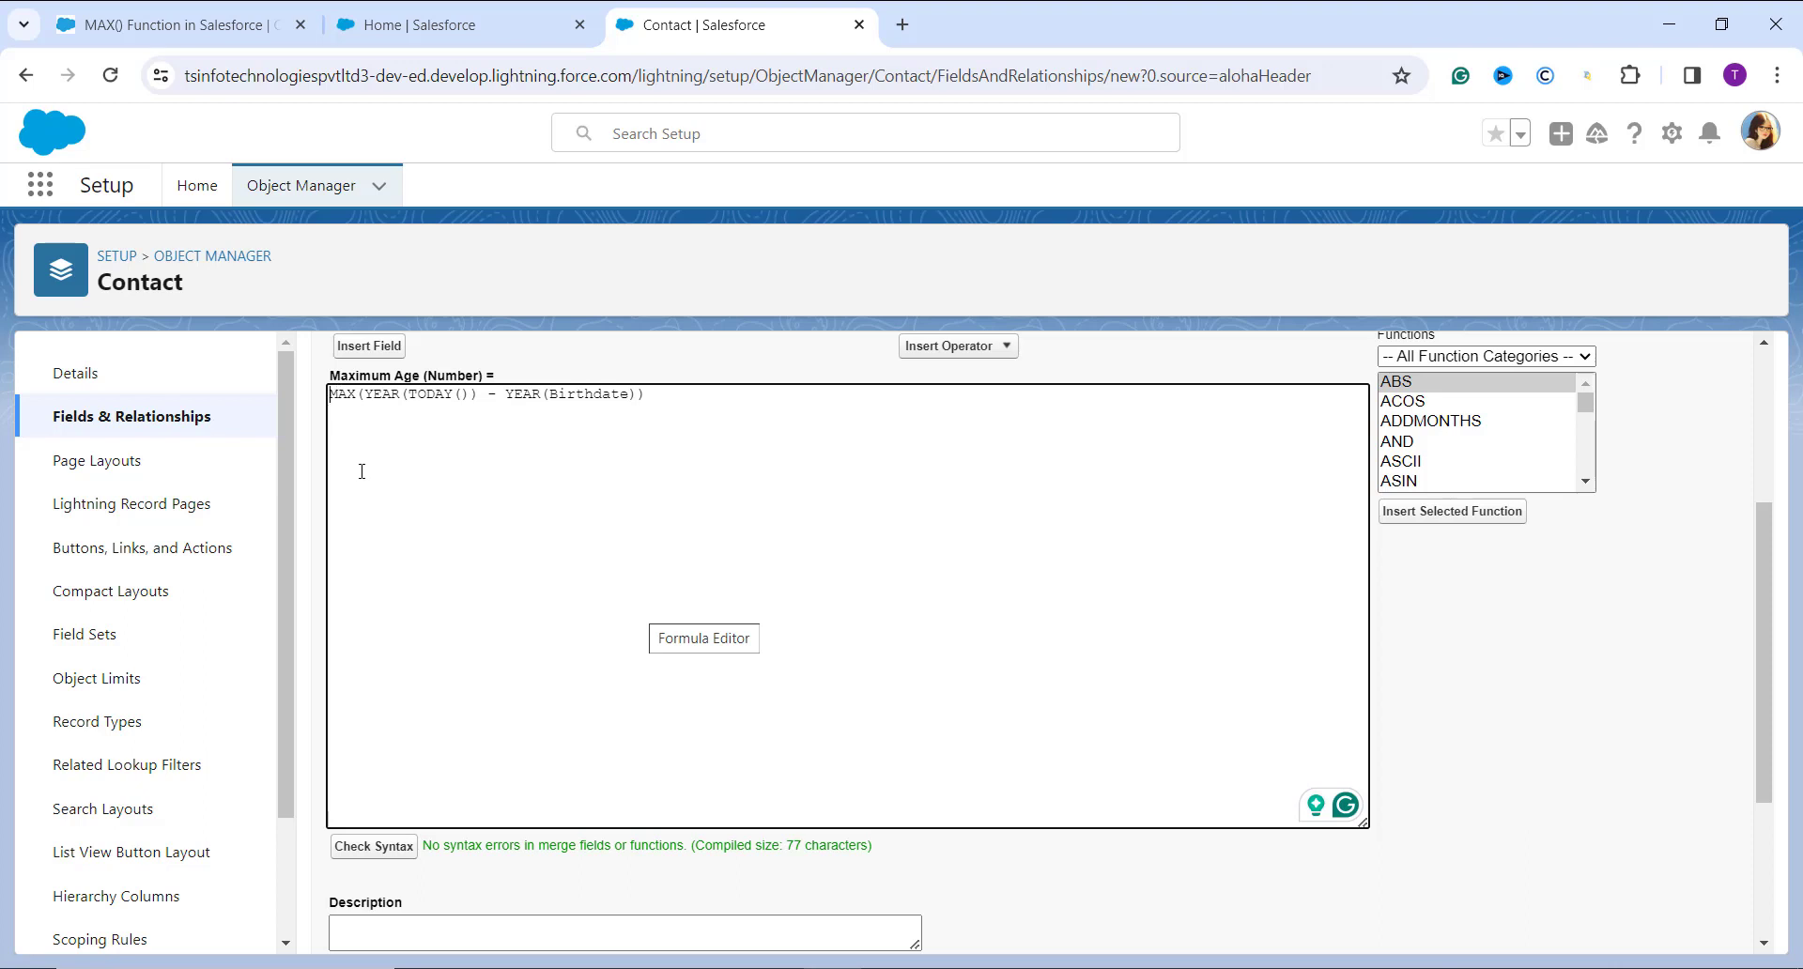
scroll(468, 602, down, 2)
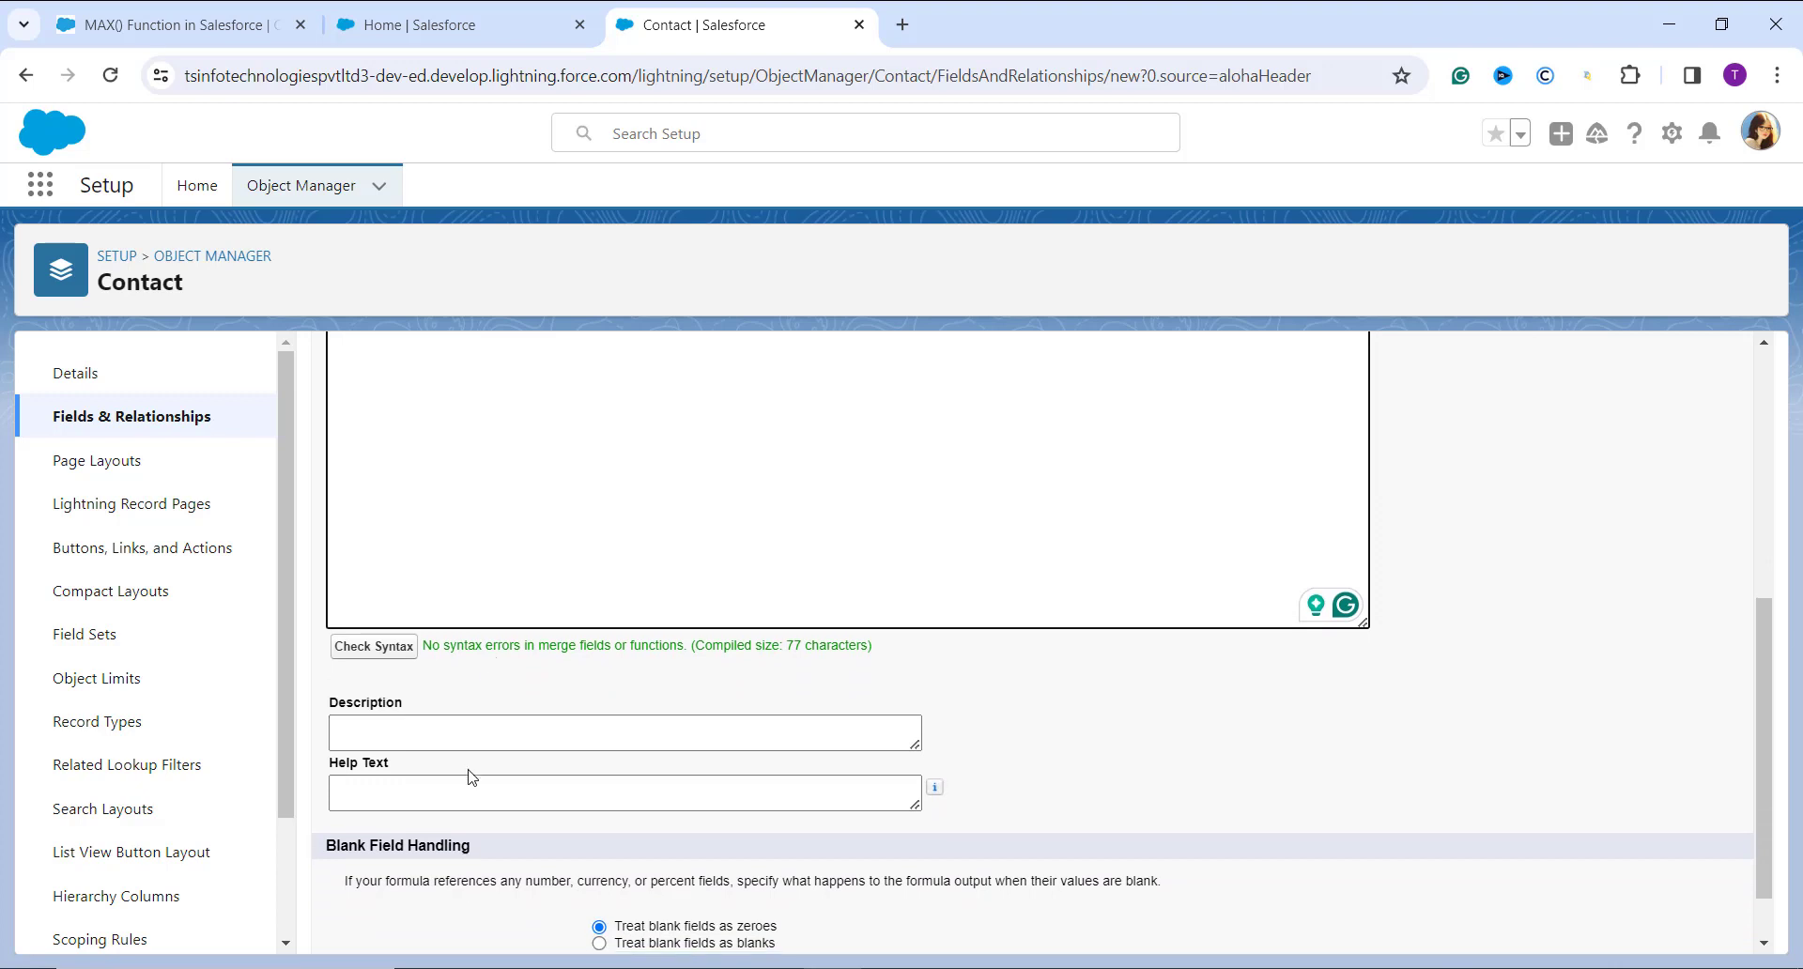
scroll(469, 775, down, 1)
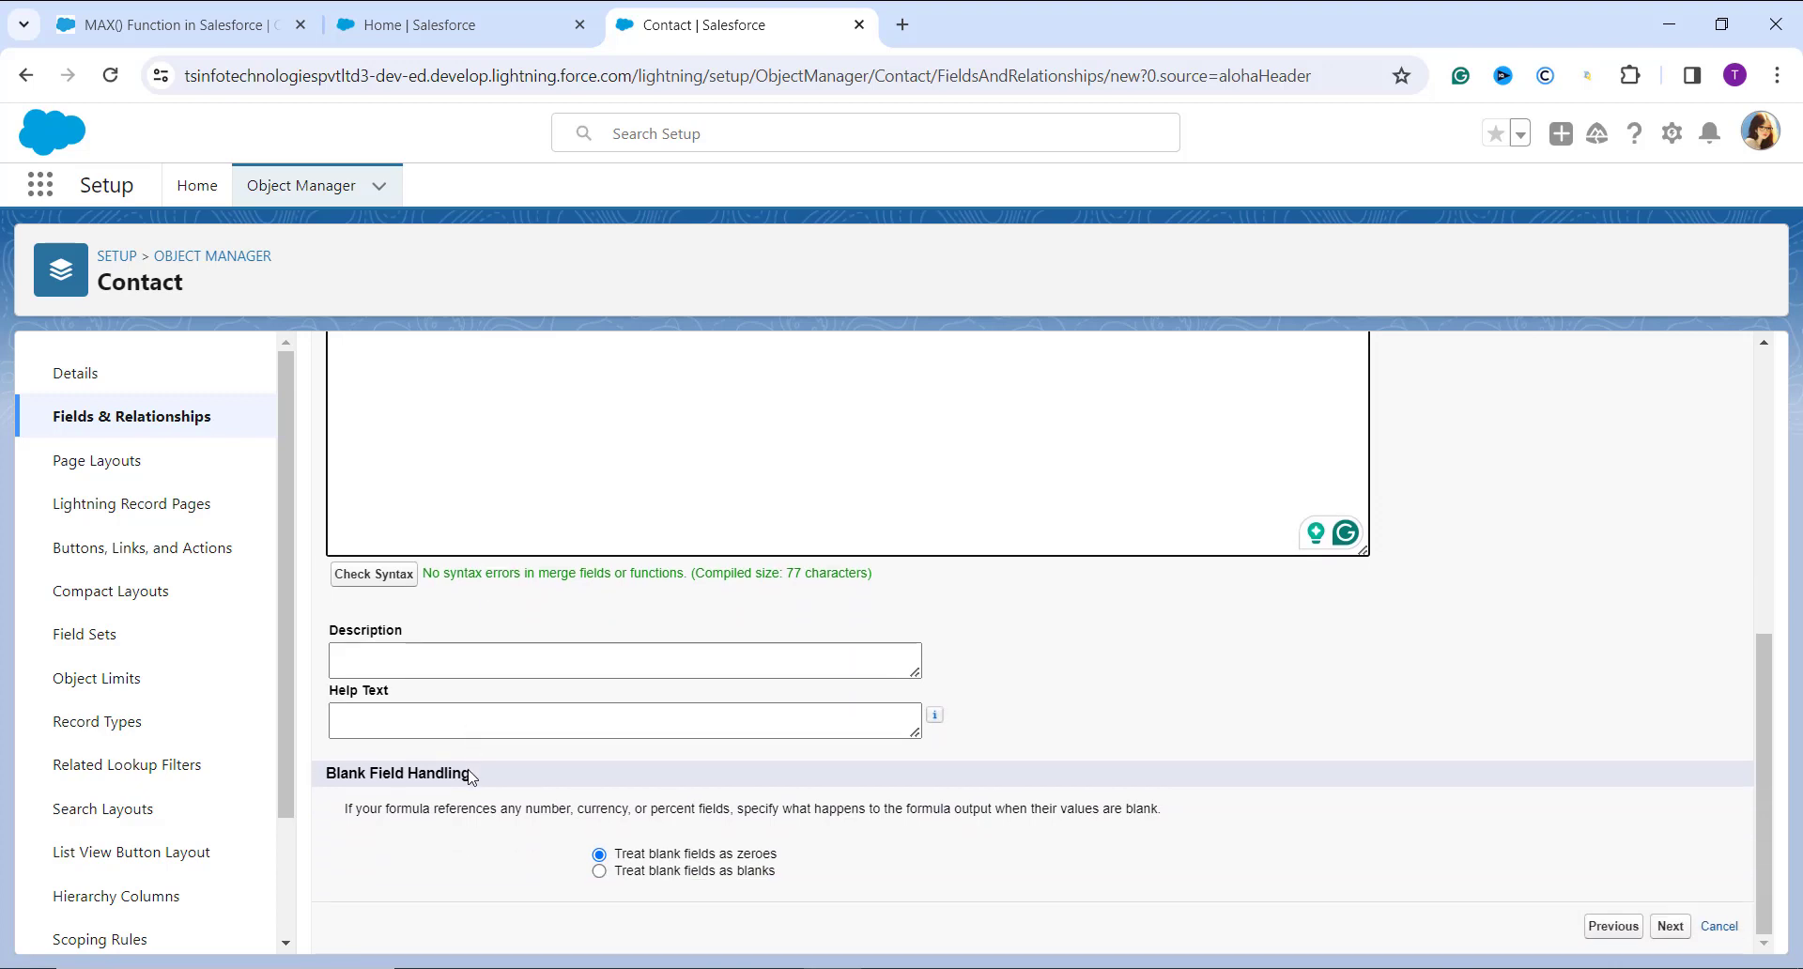
scroll(692, 763, up, 5)
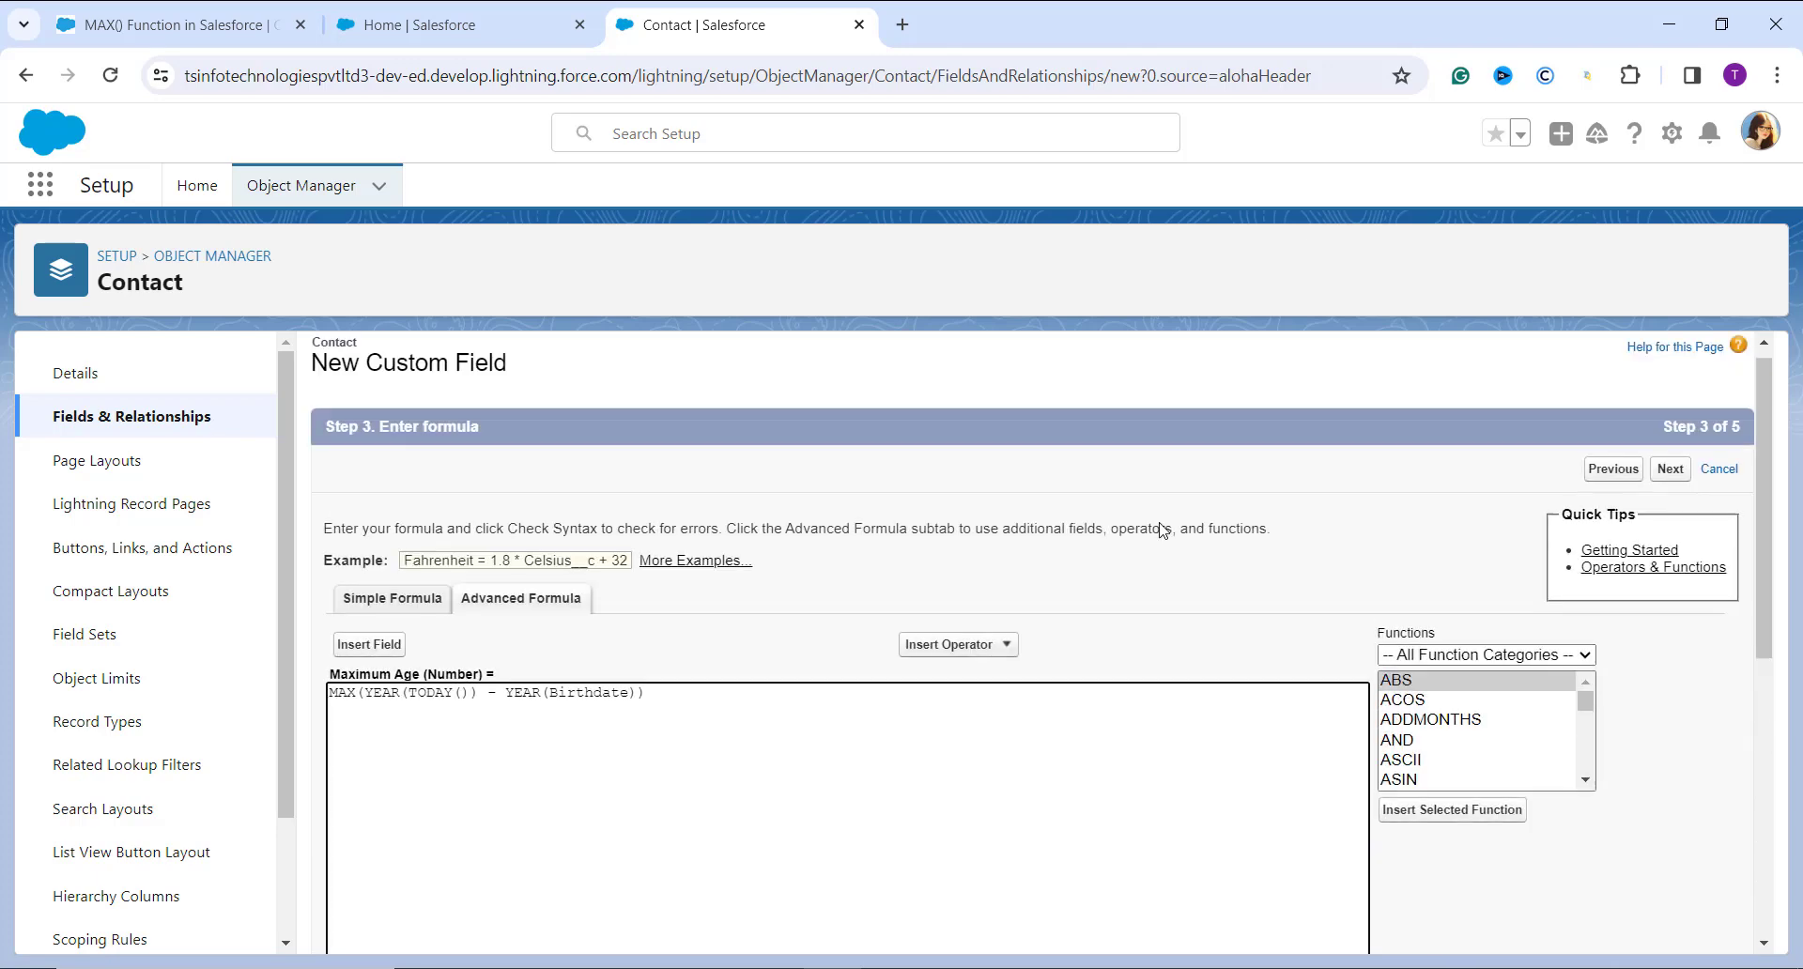
click(1672, 486)
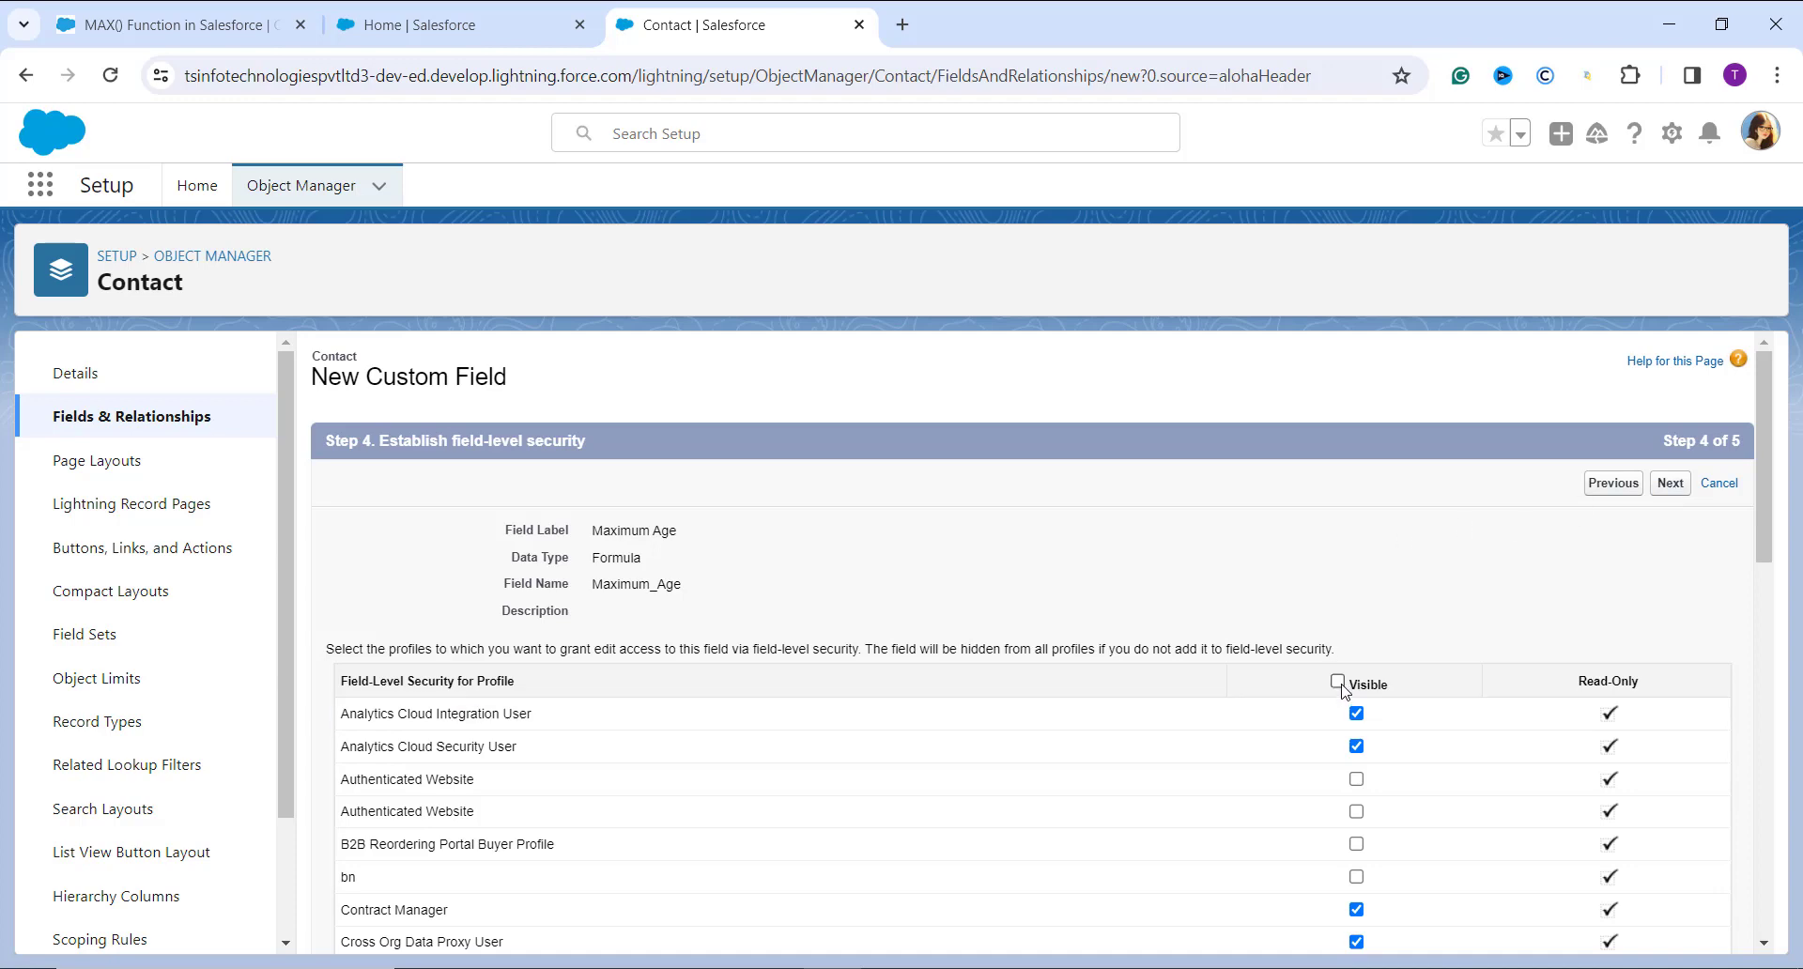
Keep the default profile visibility for the Maximum Age field, include it on all contact page layouts, and save it.
scroll(1328, 730, down, 4)
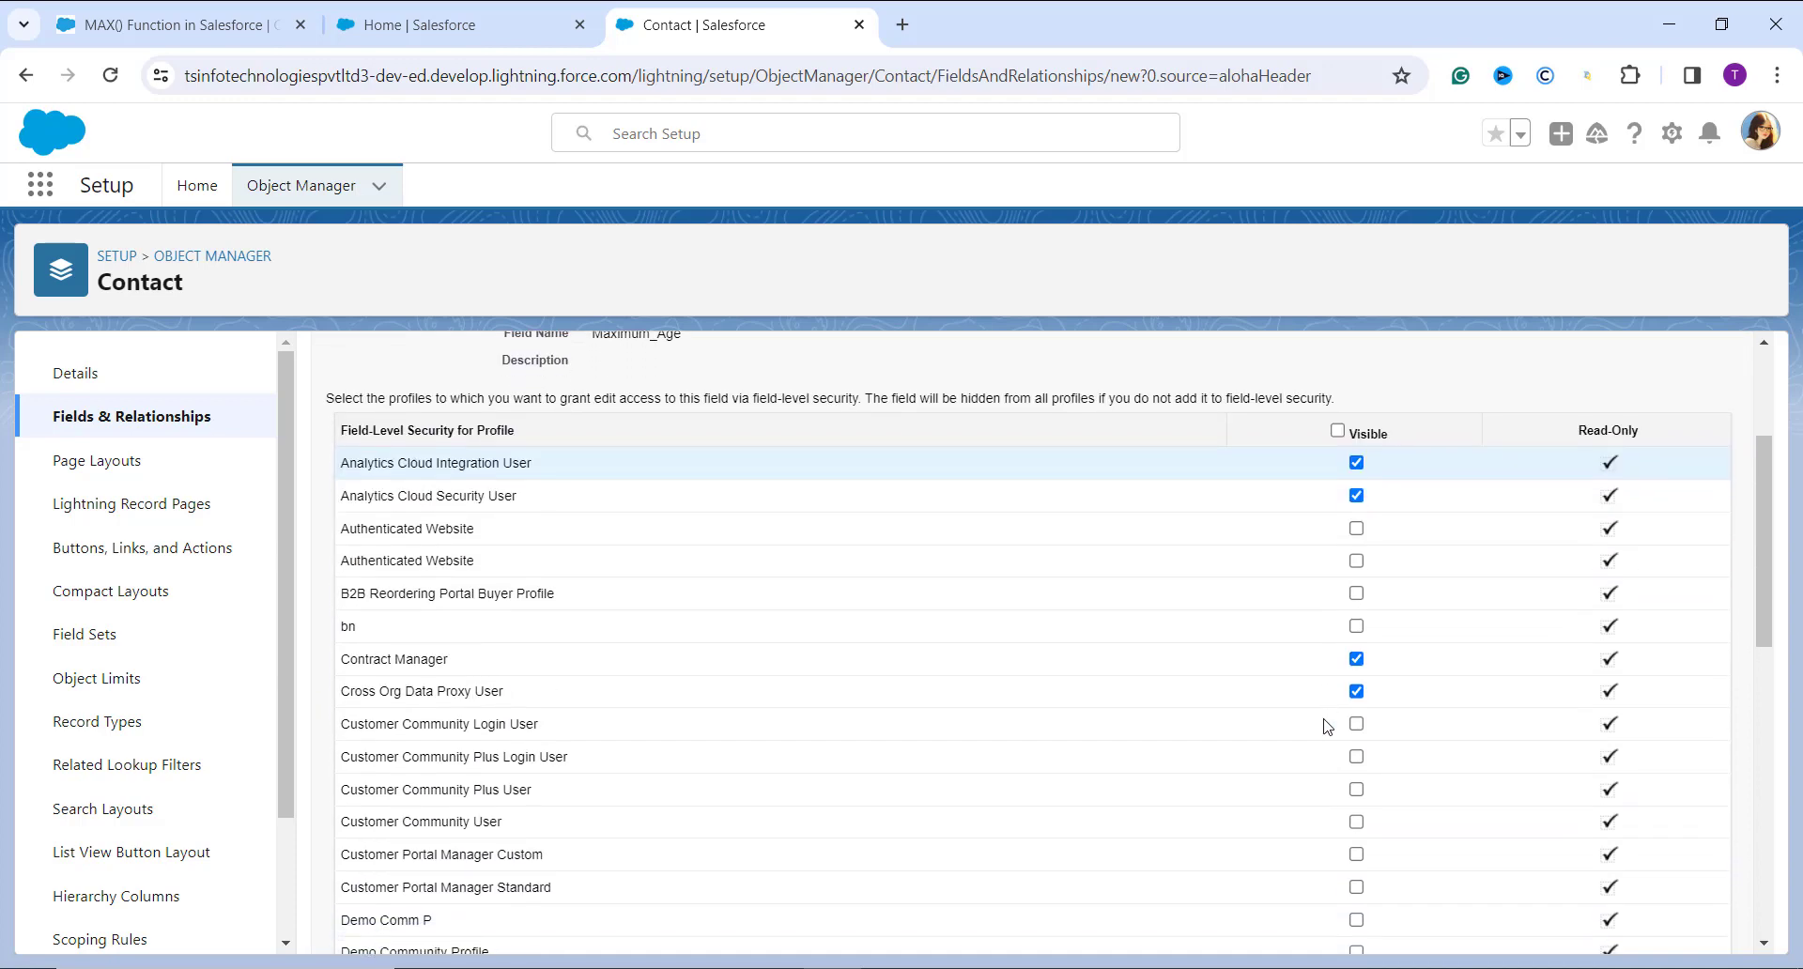
scroll(1328, 726, down, 1)
scroll(1327, 725, up, 5)
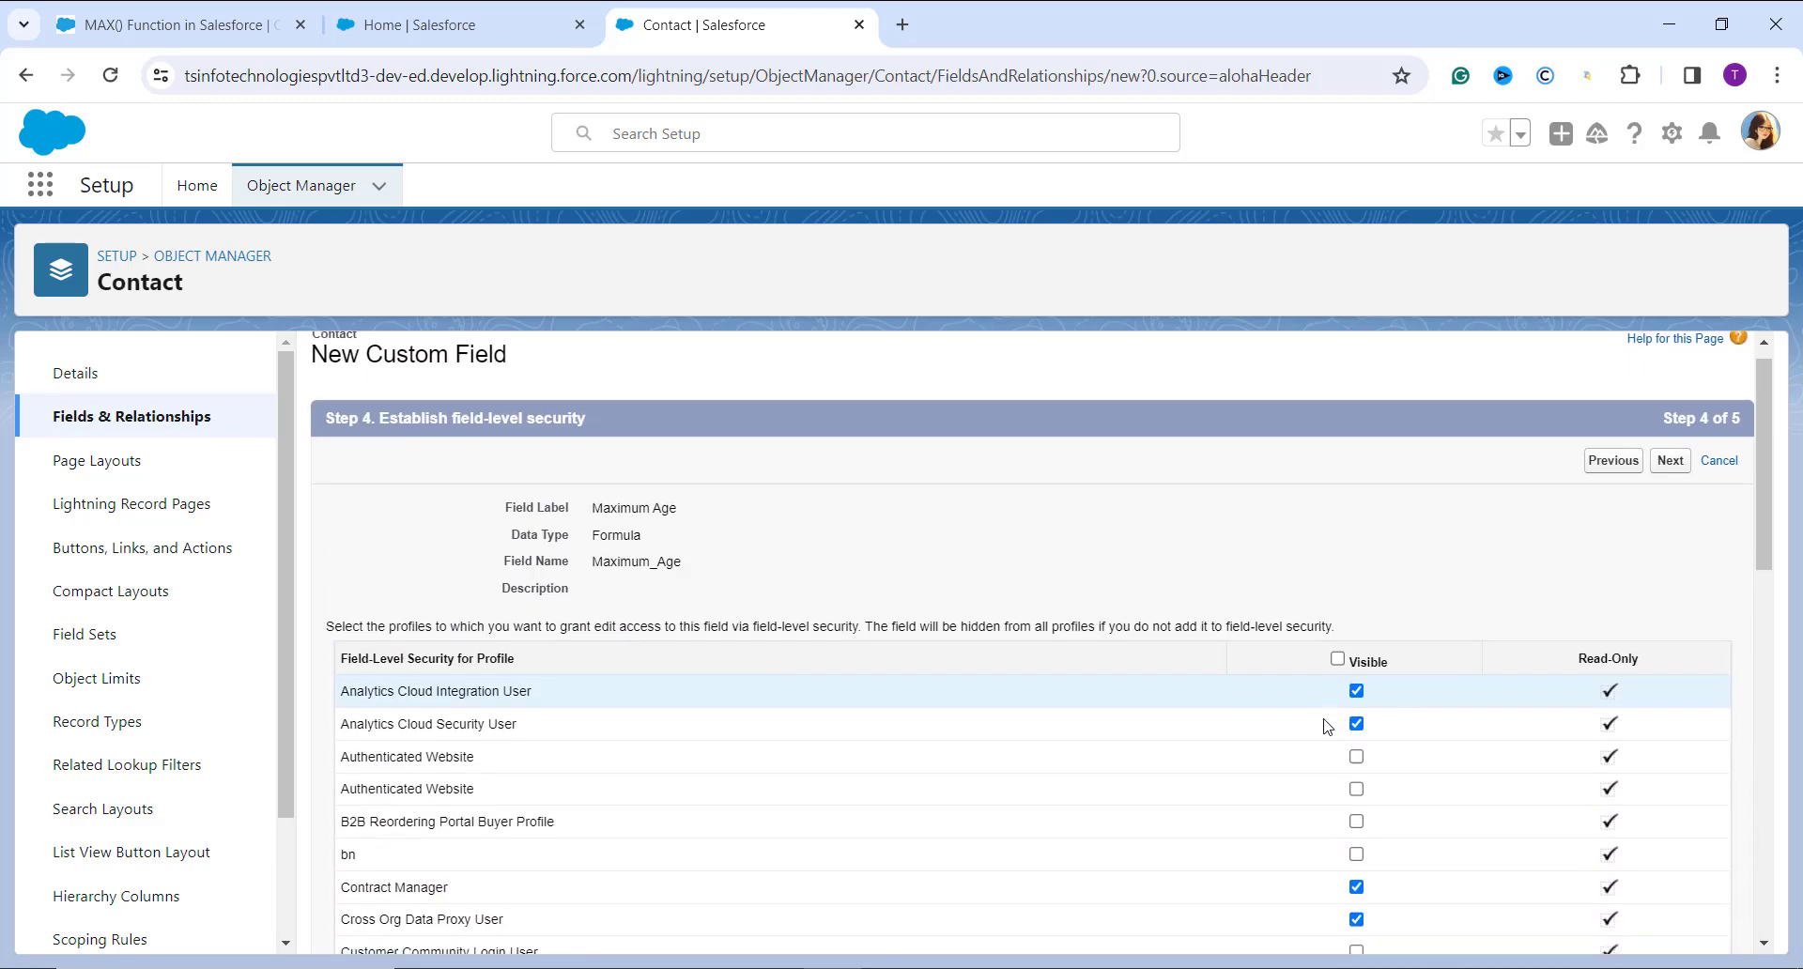
click(1678, 493)
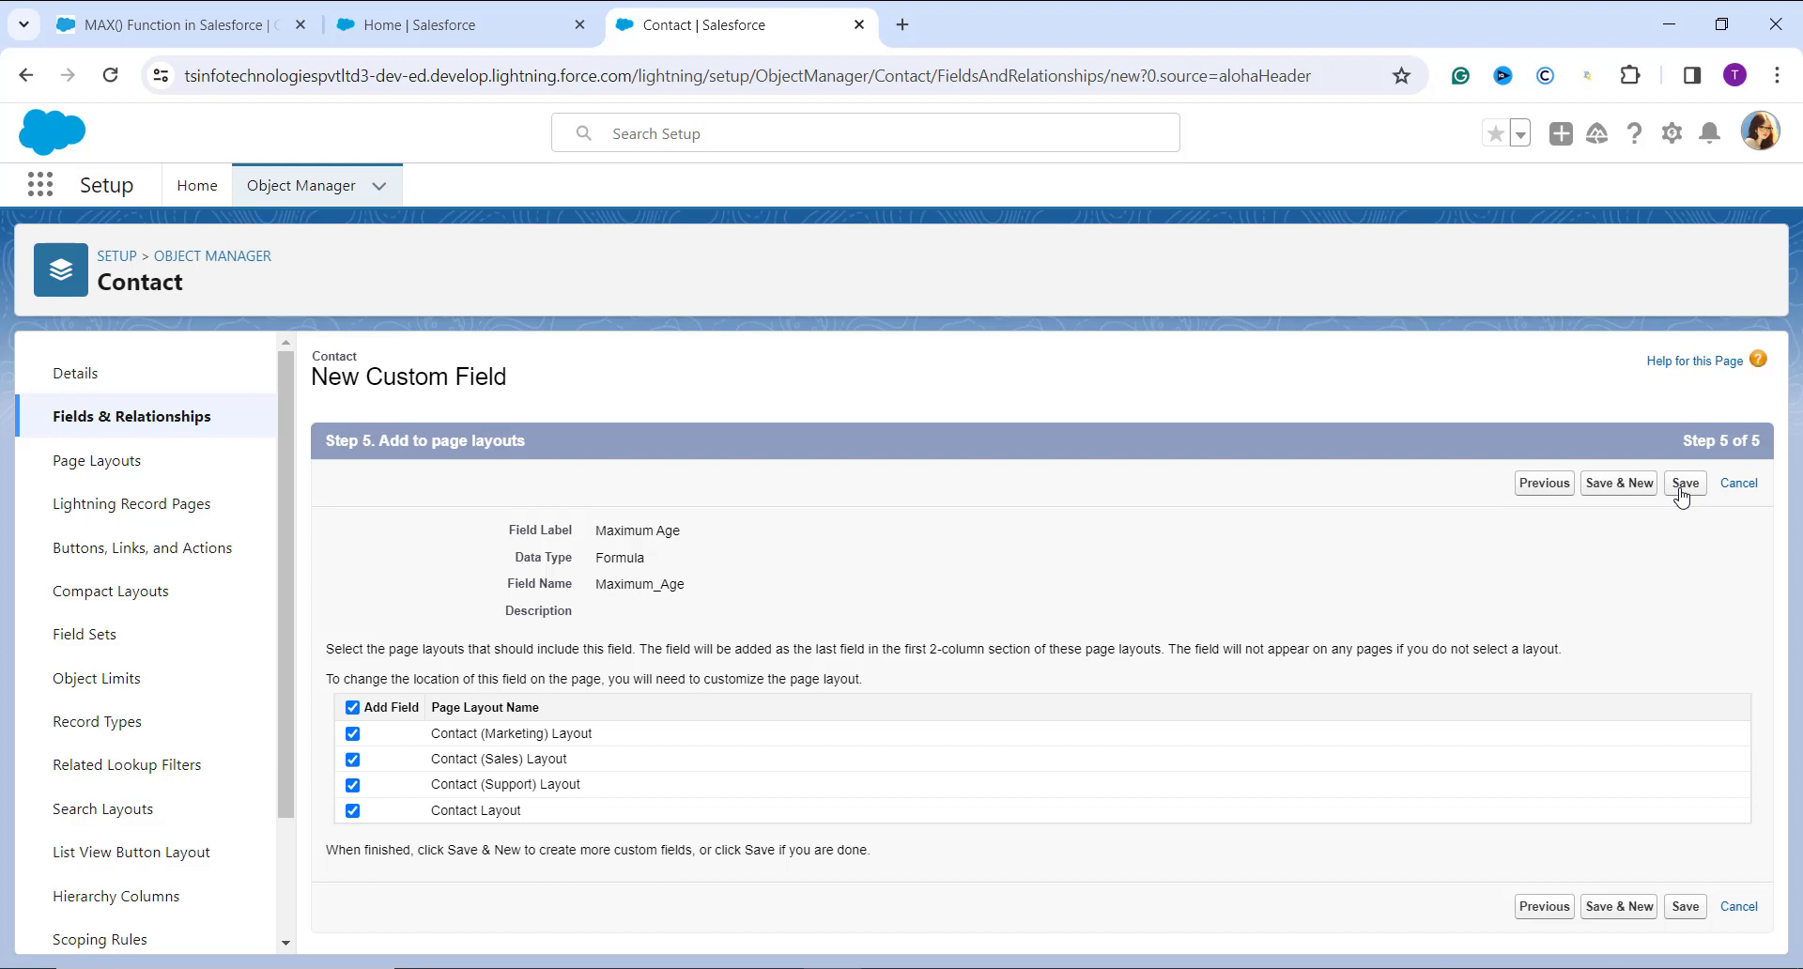
click(1681, 494)
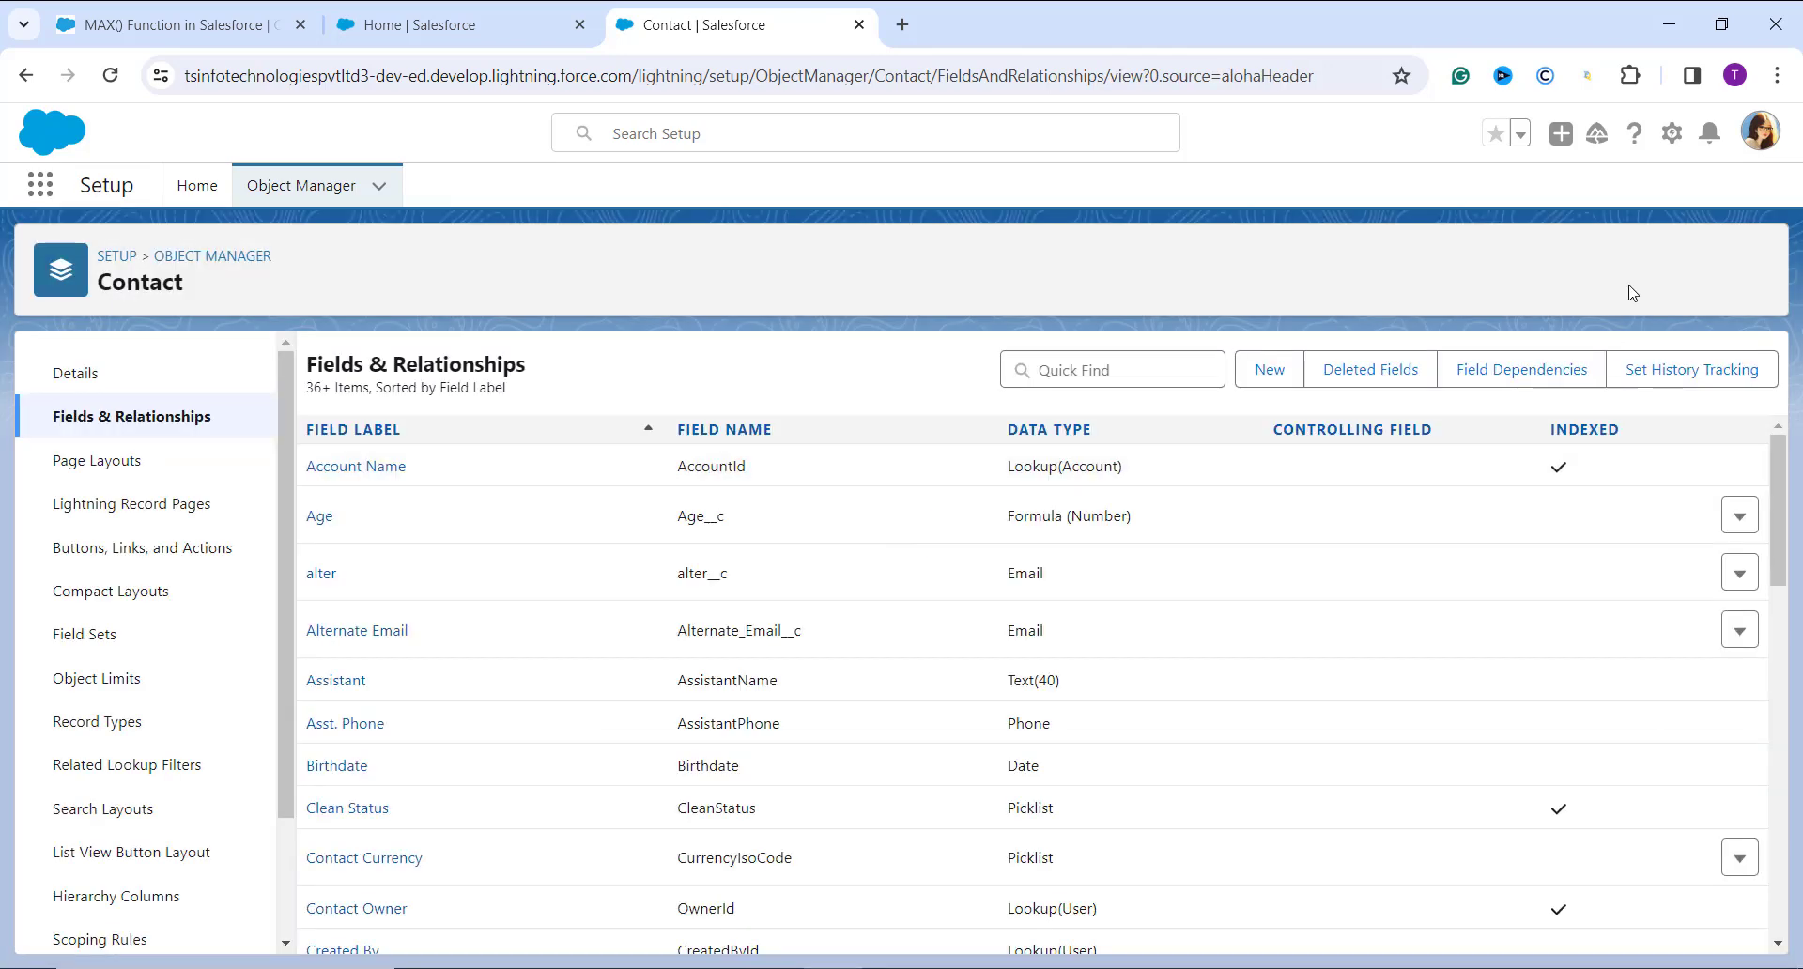
Search the available apps and items for "conta" and open the Contacts list.
click(41, 185)
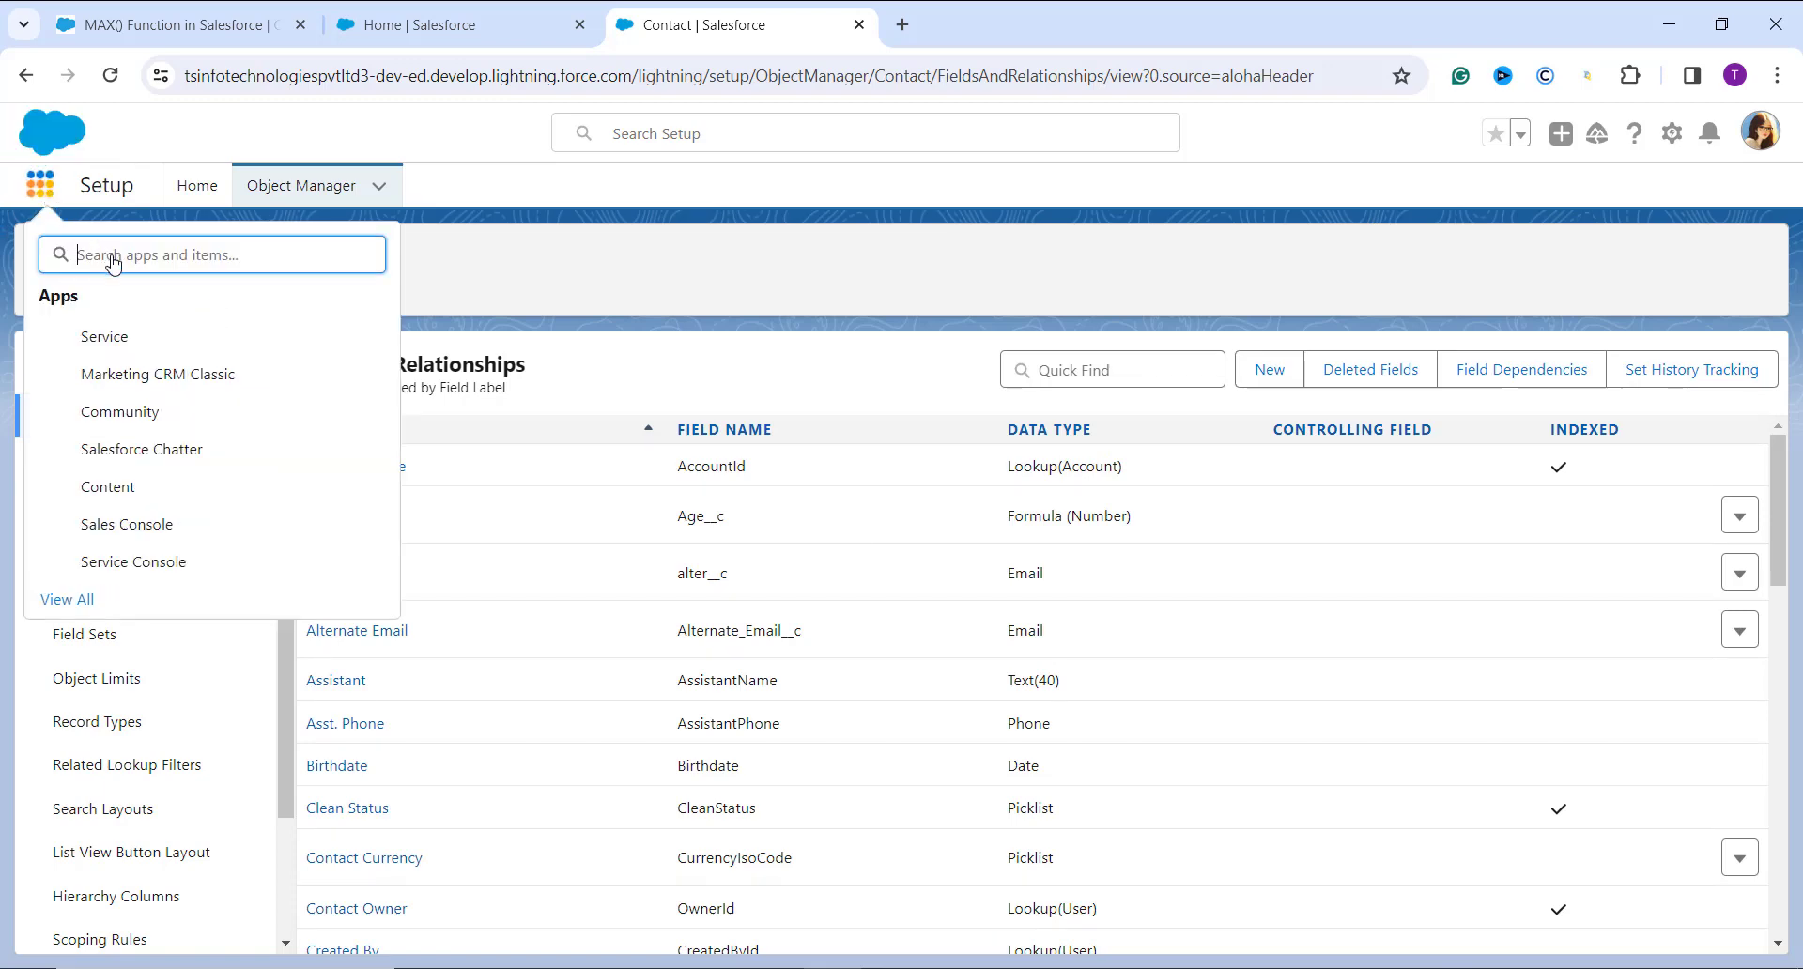
text(con)
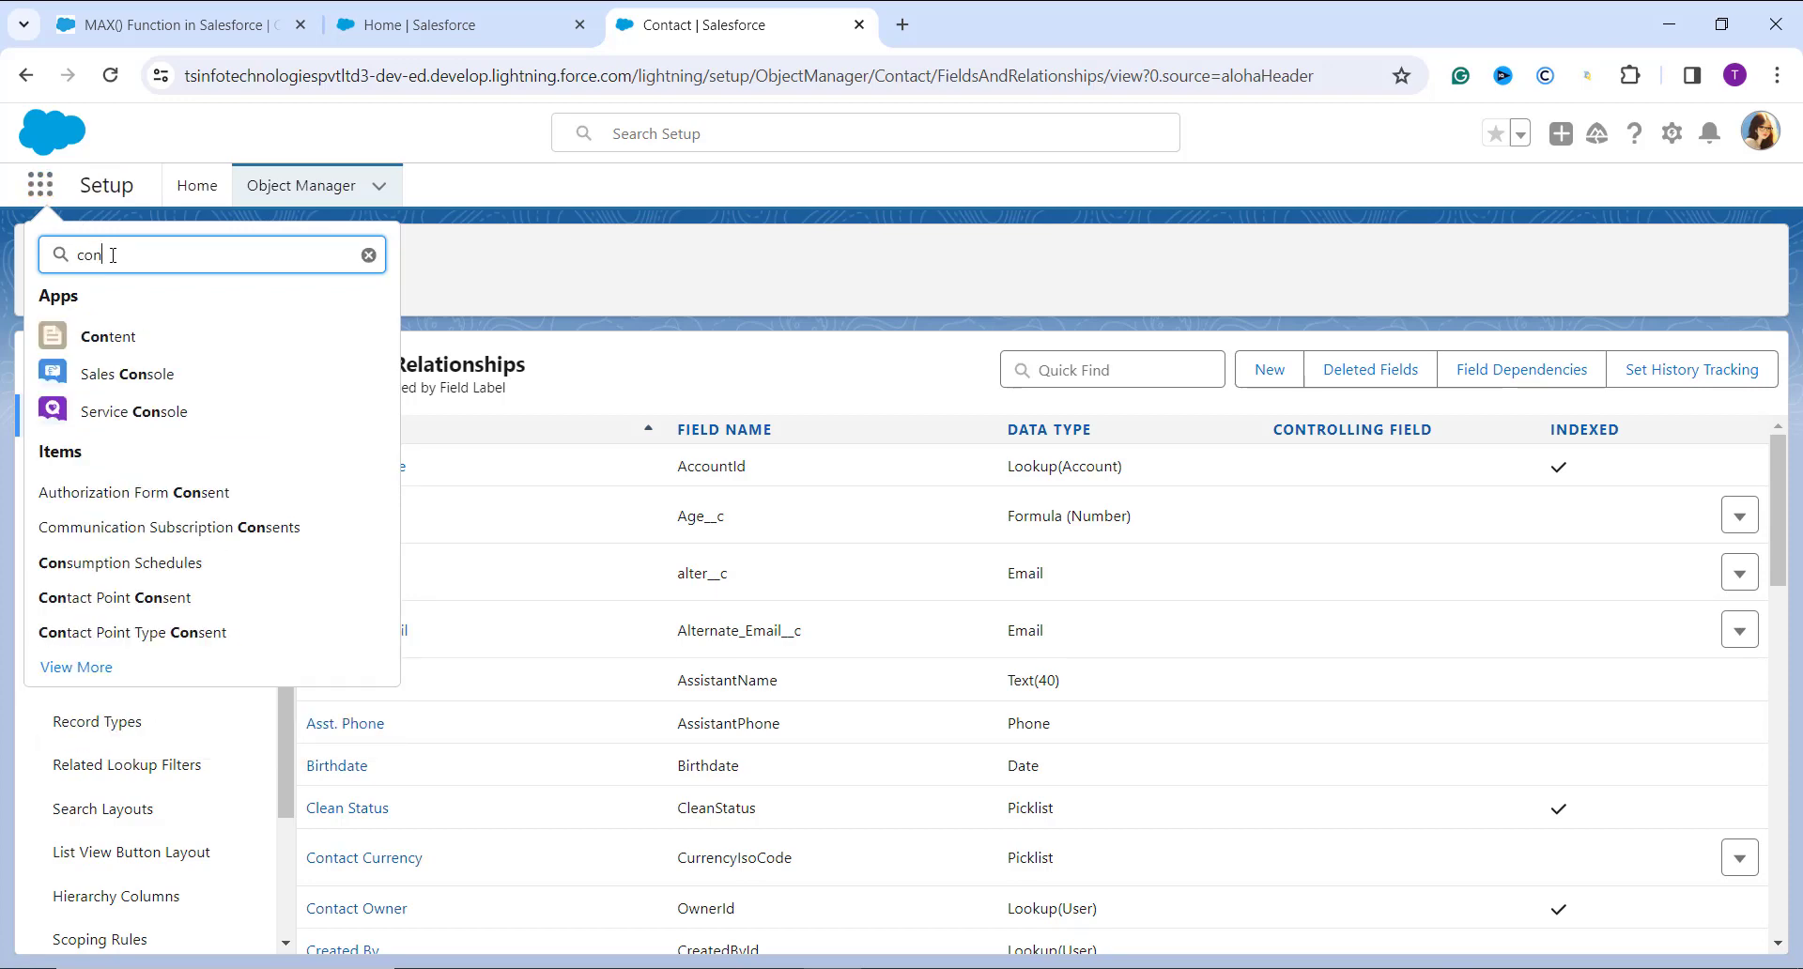
text(ta)
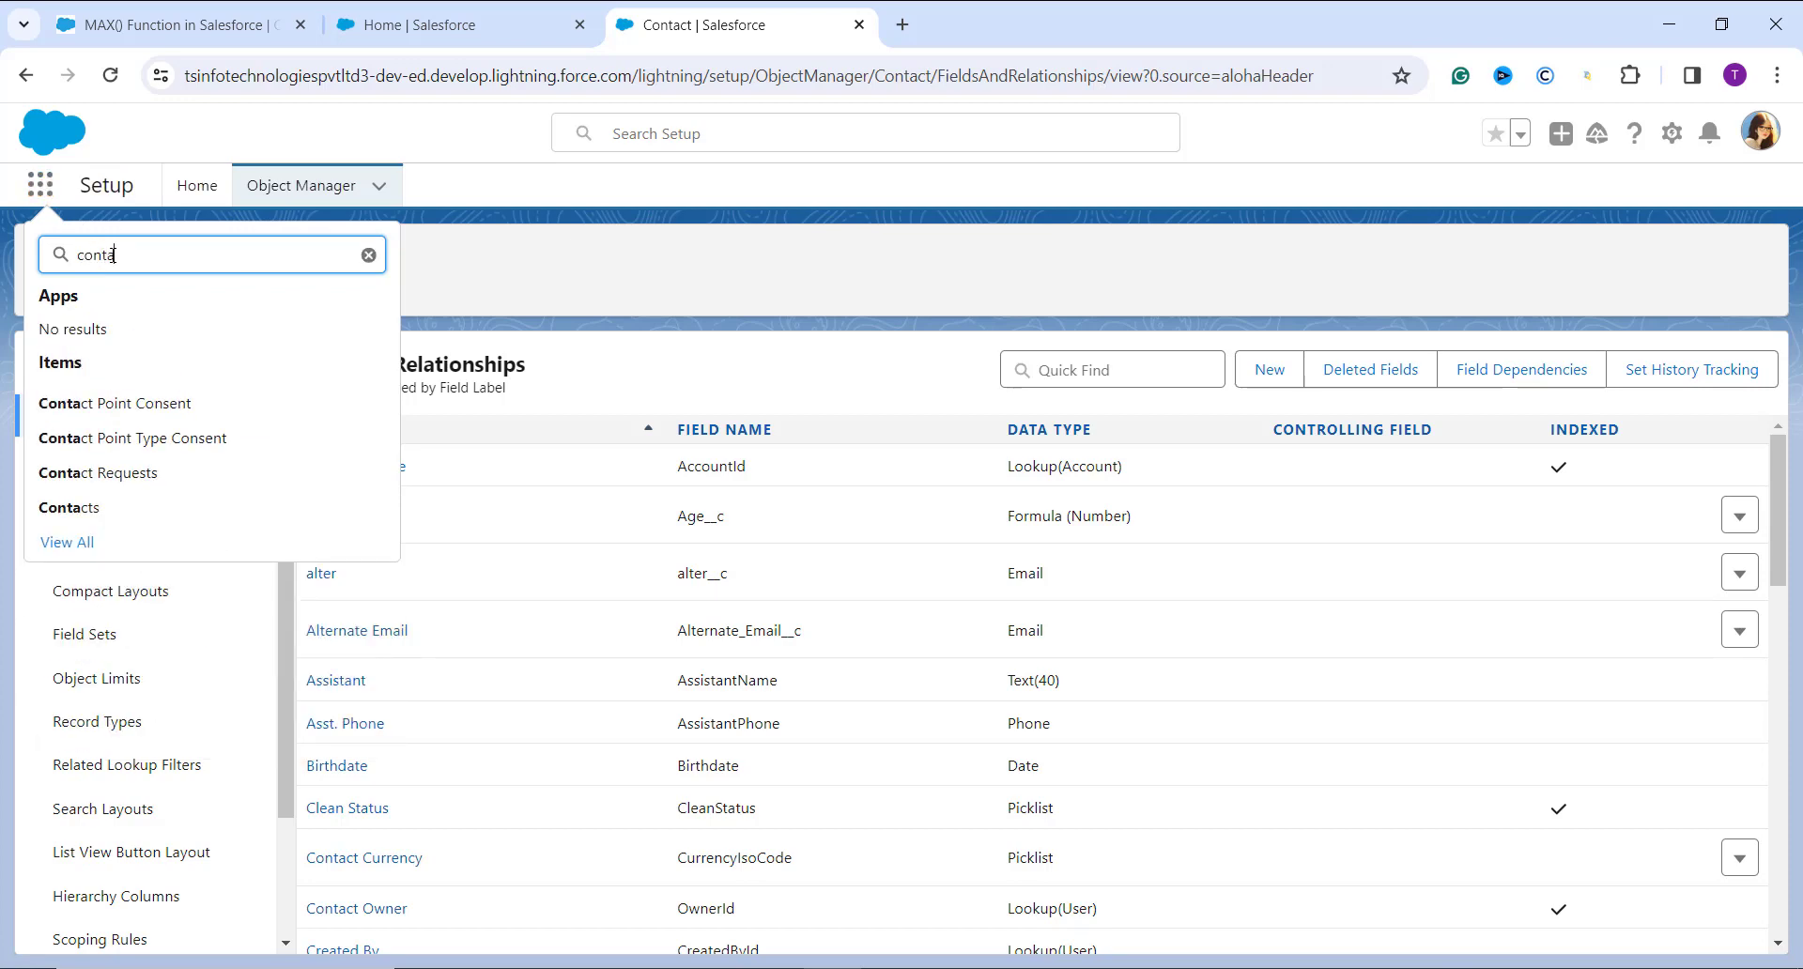
click(80, 515)
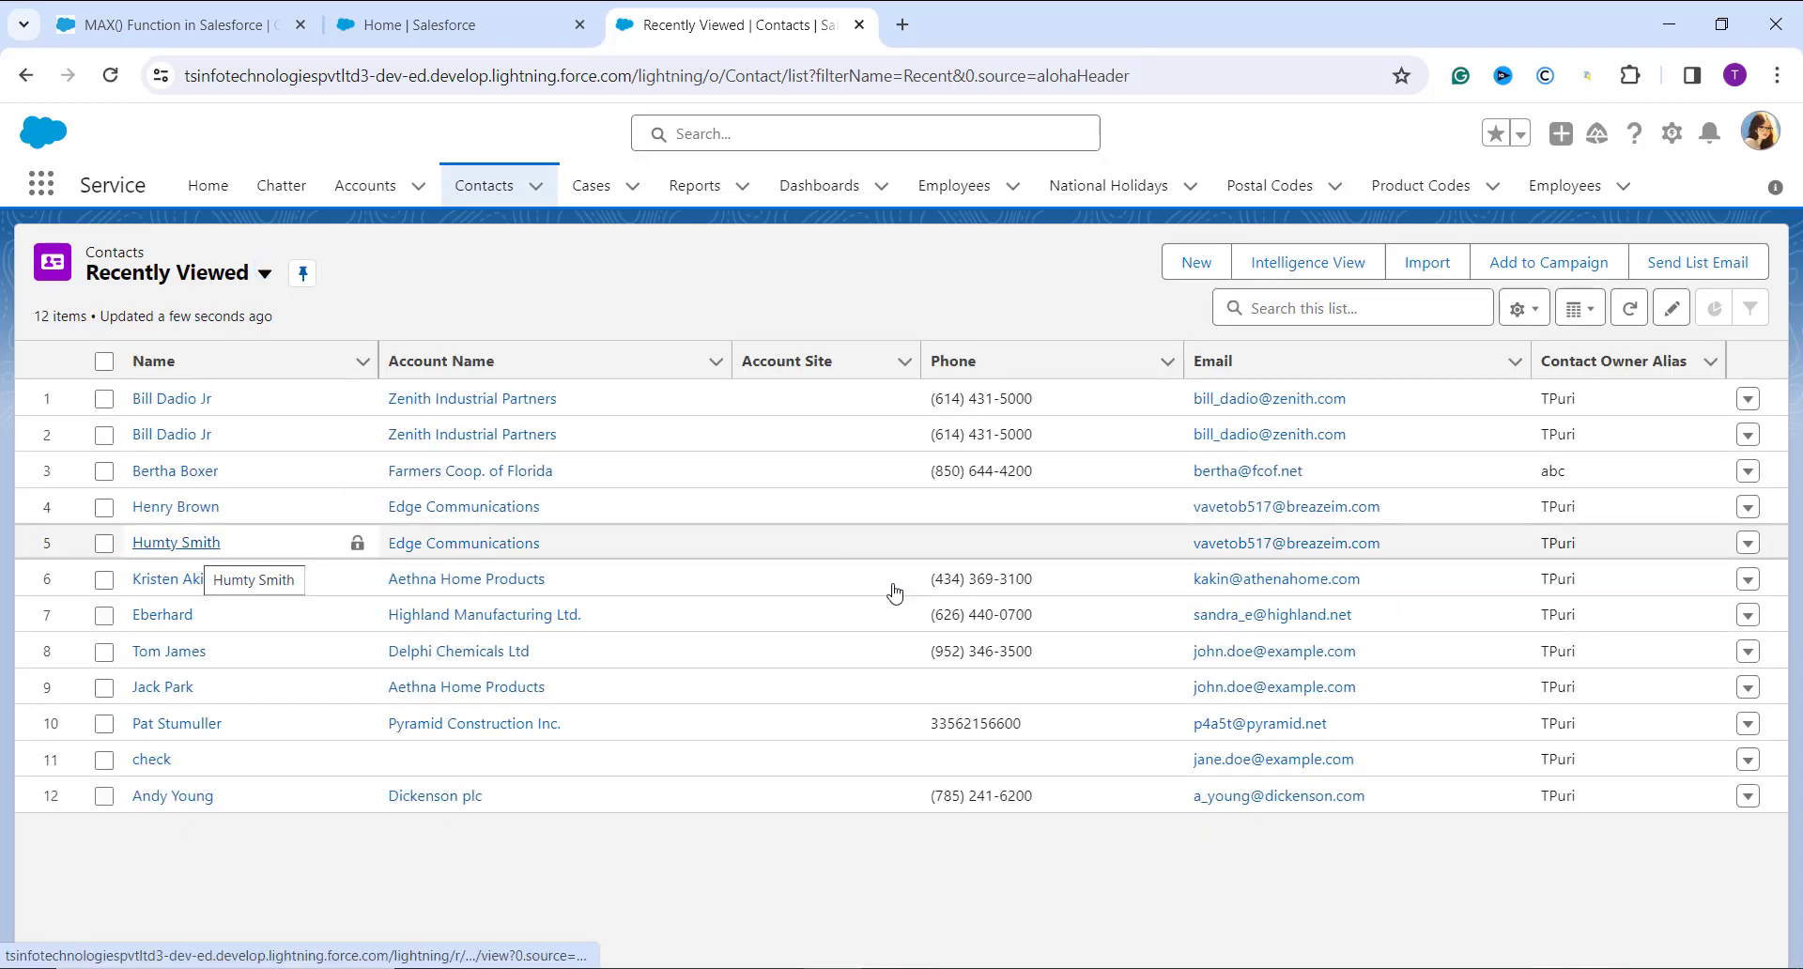
Open the fifth contact in the Recently Viewed list and show its details.
click(1746, 548)
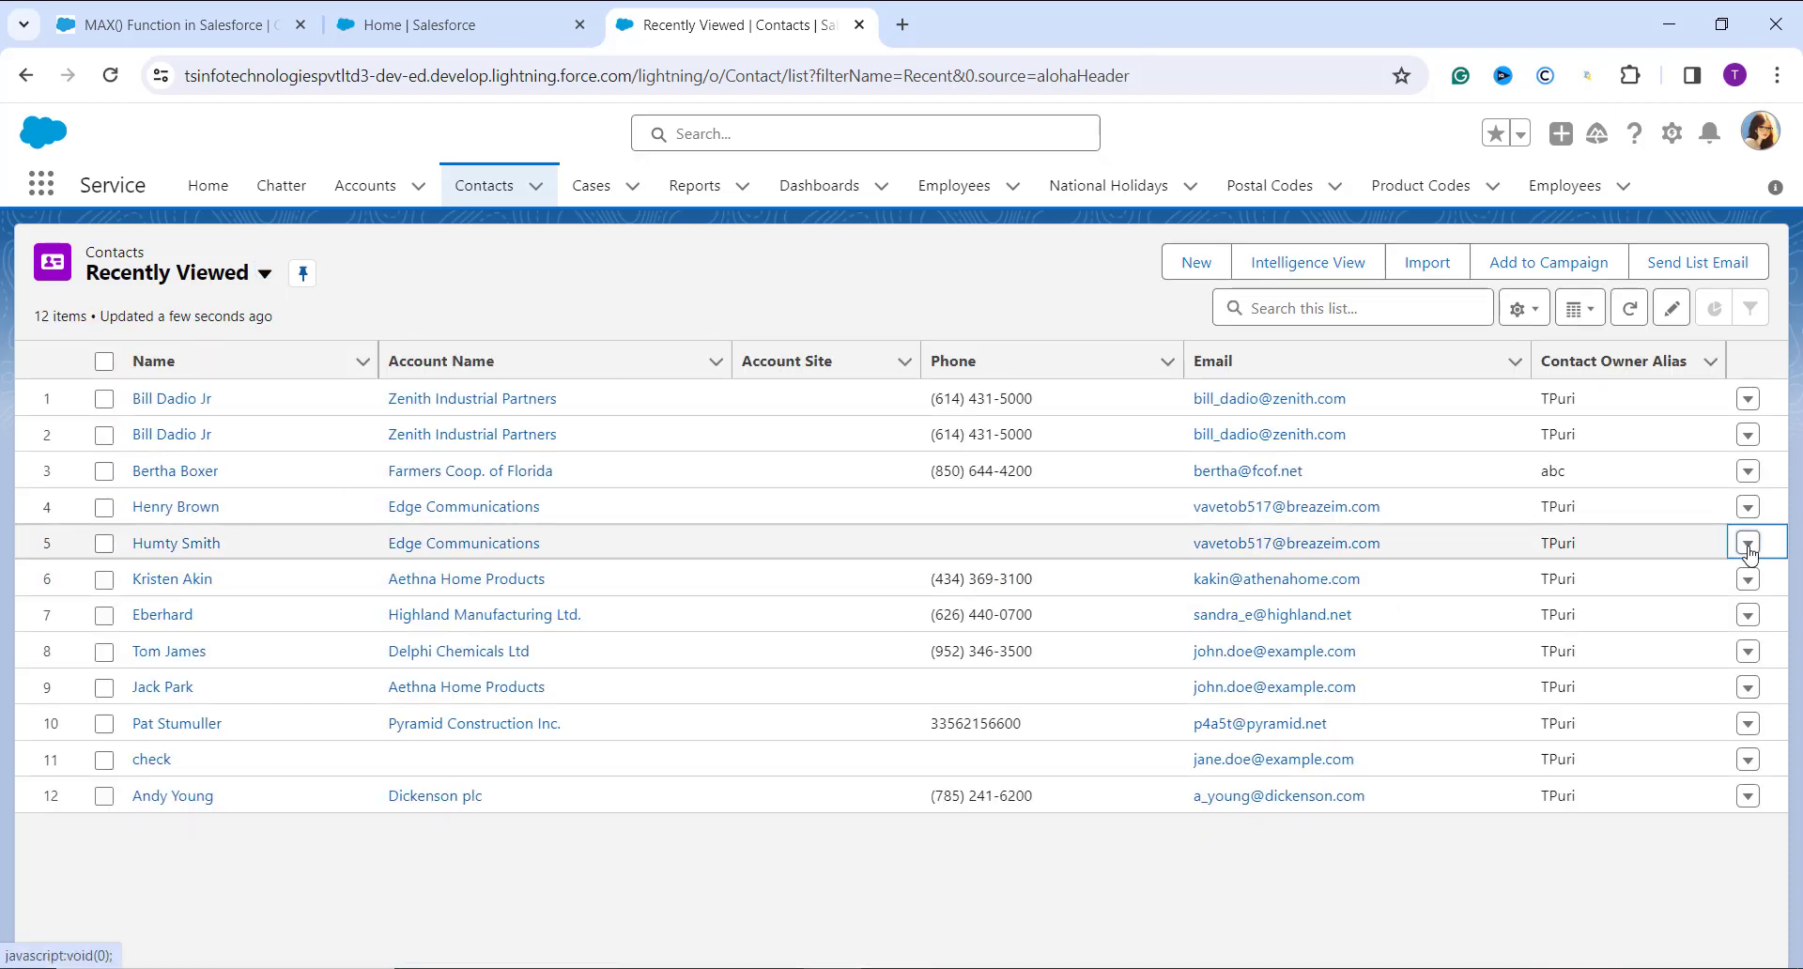
click(175, 548)
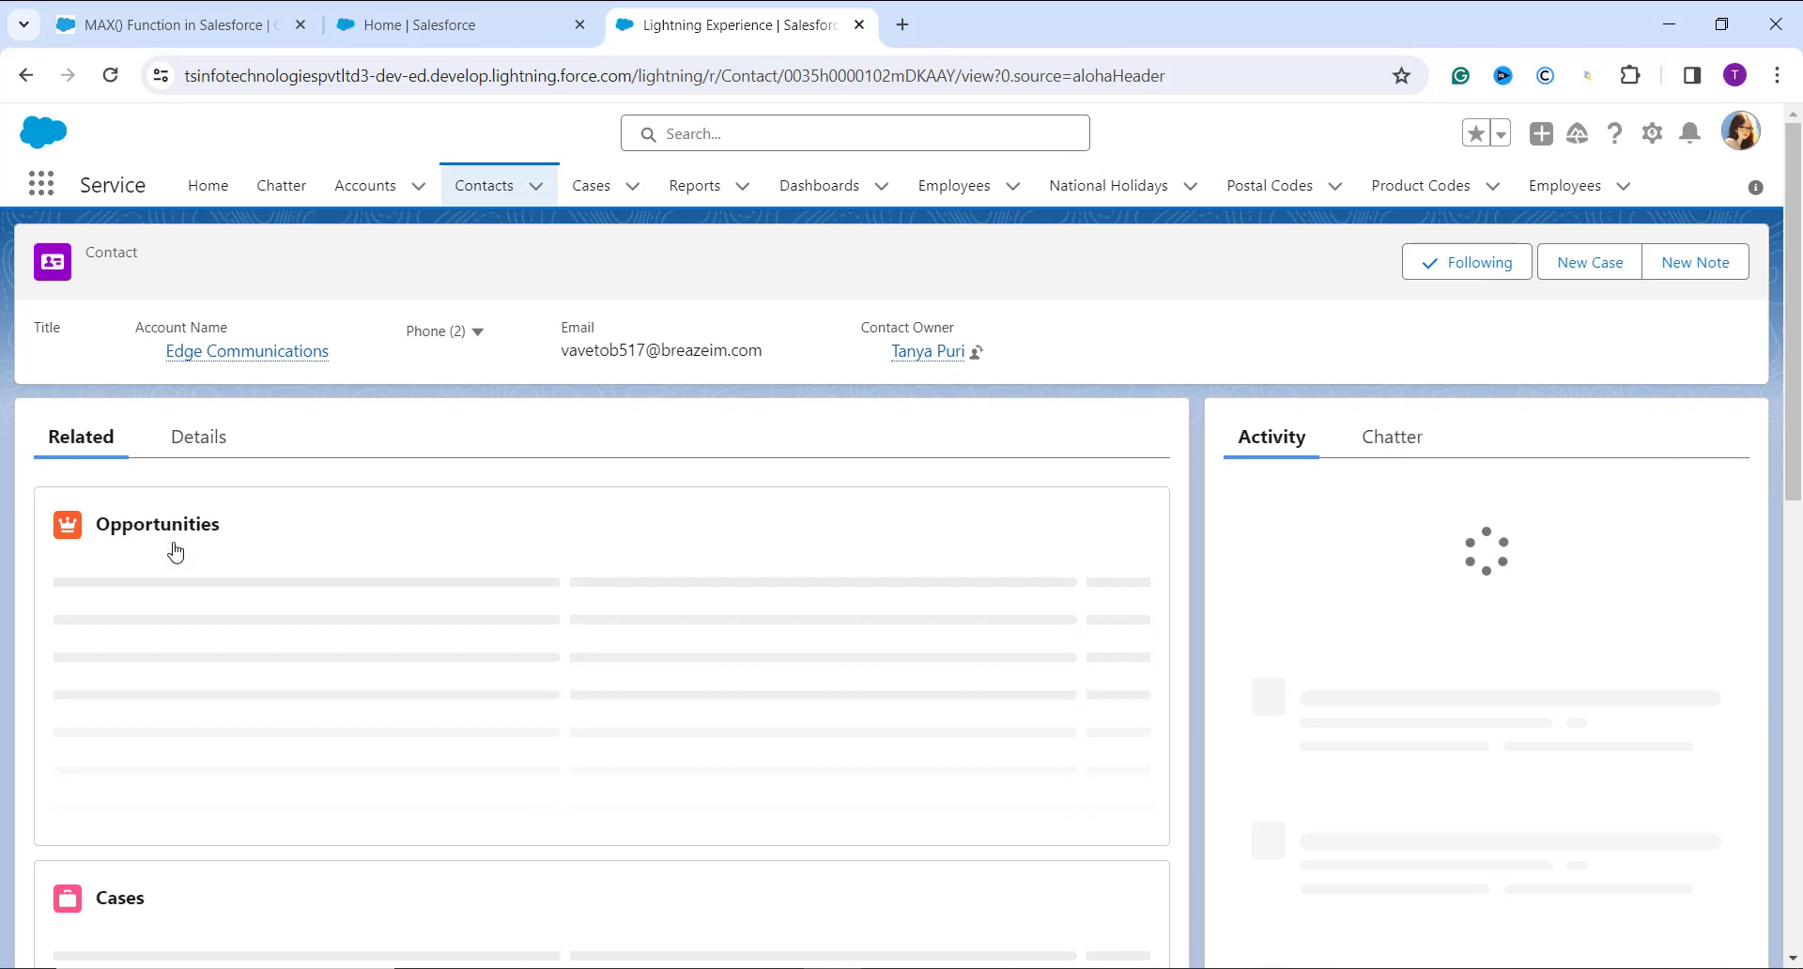
click(216, 449)
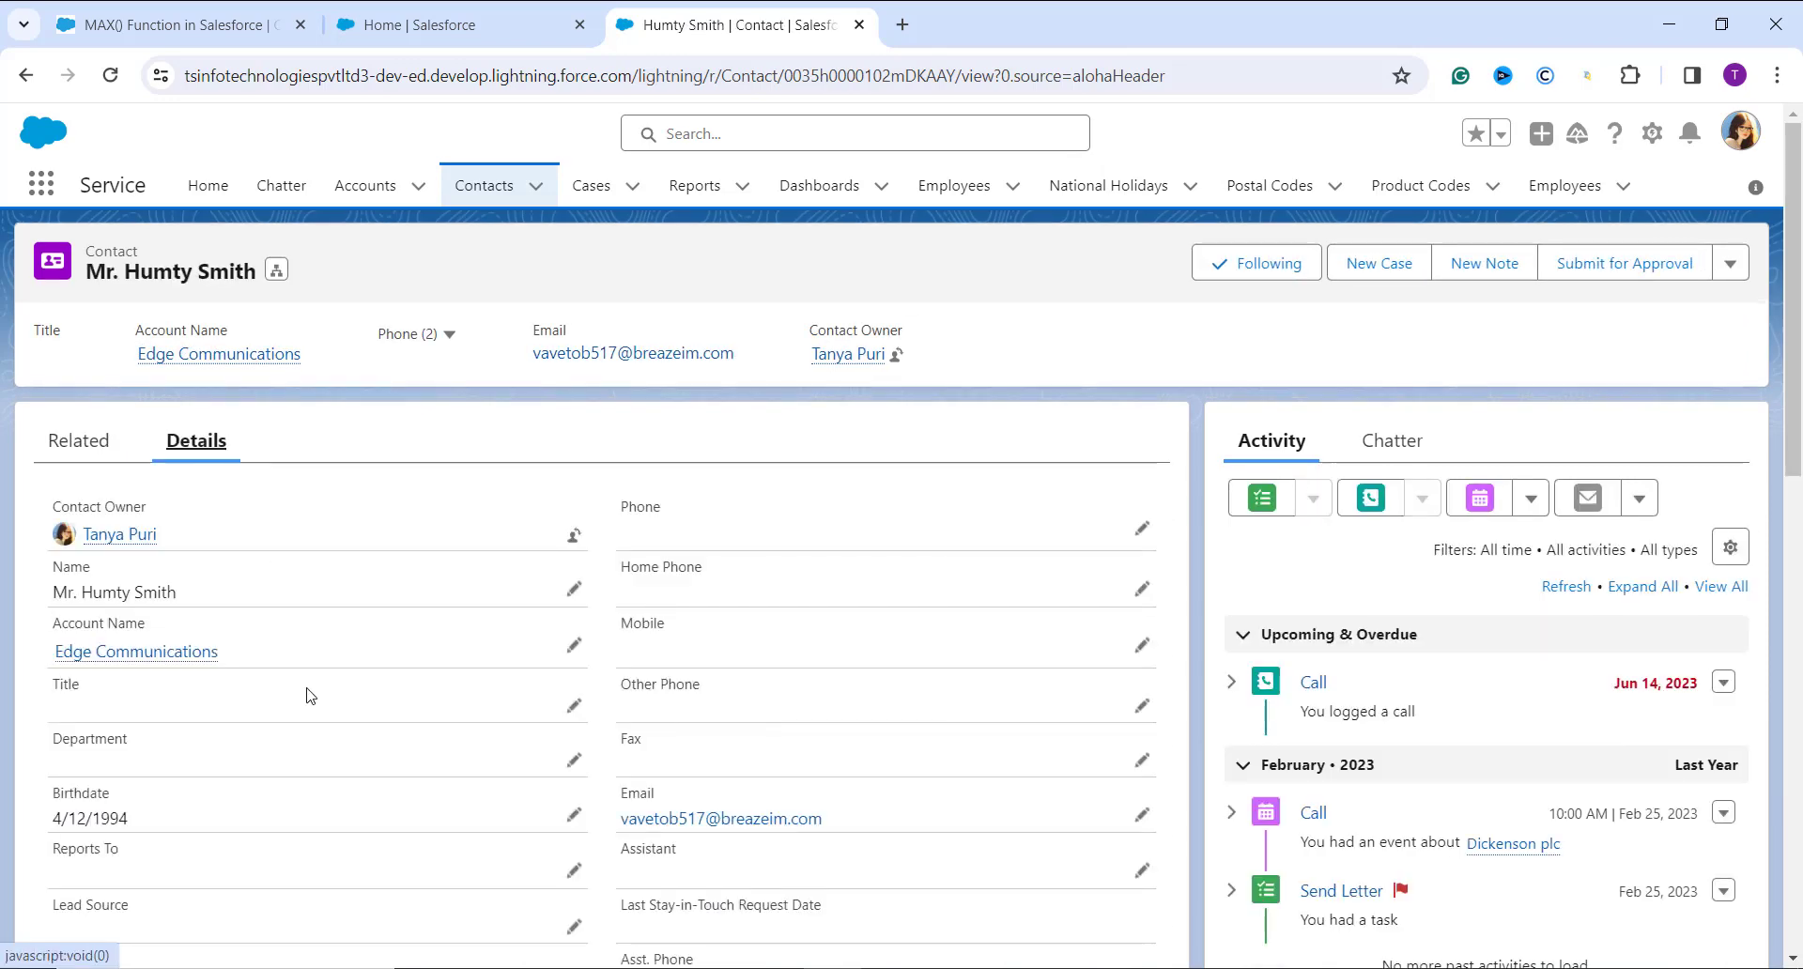
Compare the contact's Birthdate, Age and Present Age fields with the new Maximum Age field.
scroll(313, 583, down, 2)
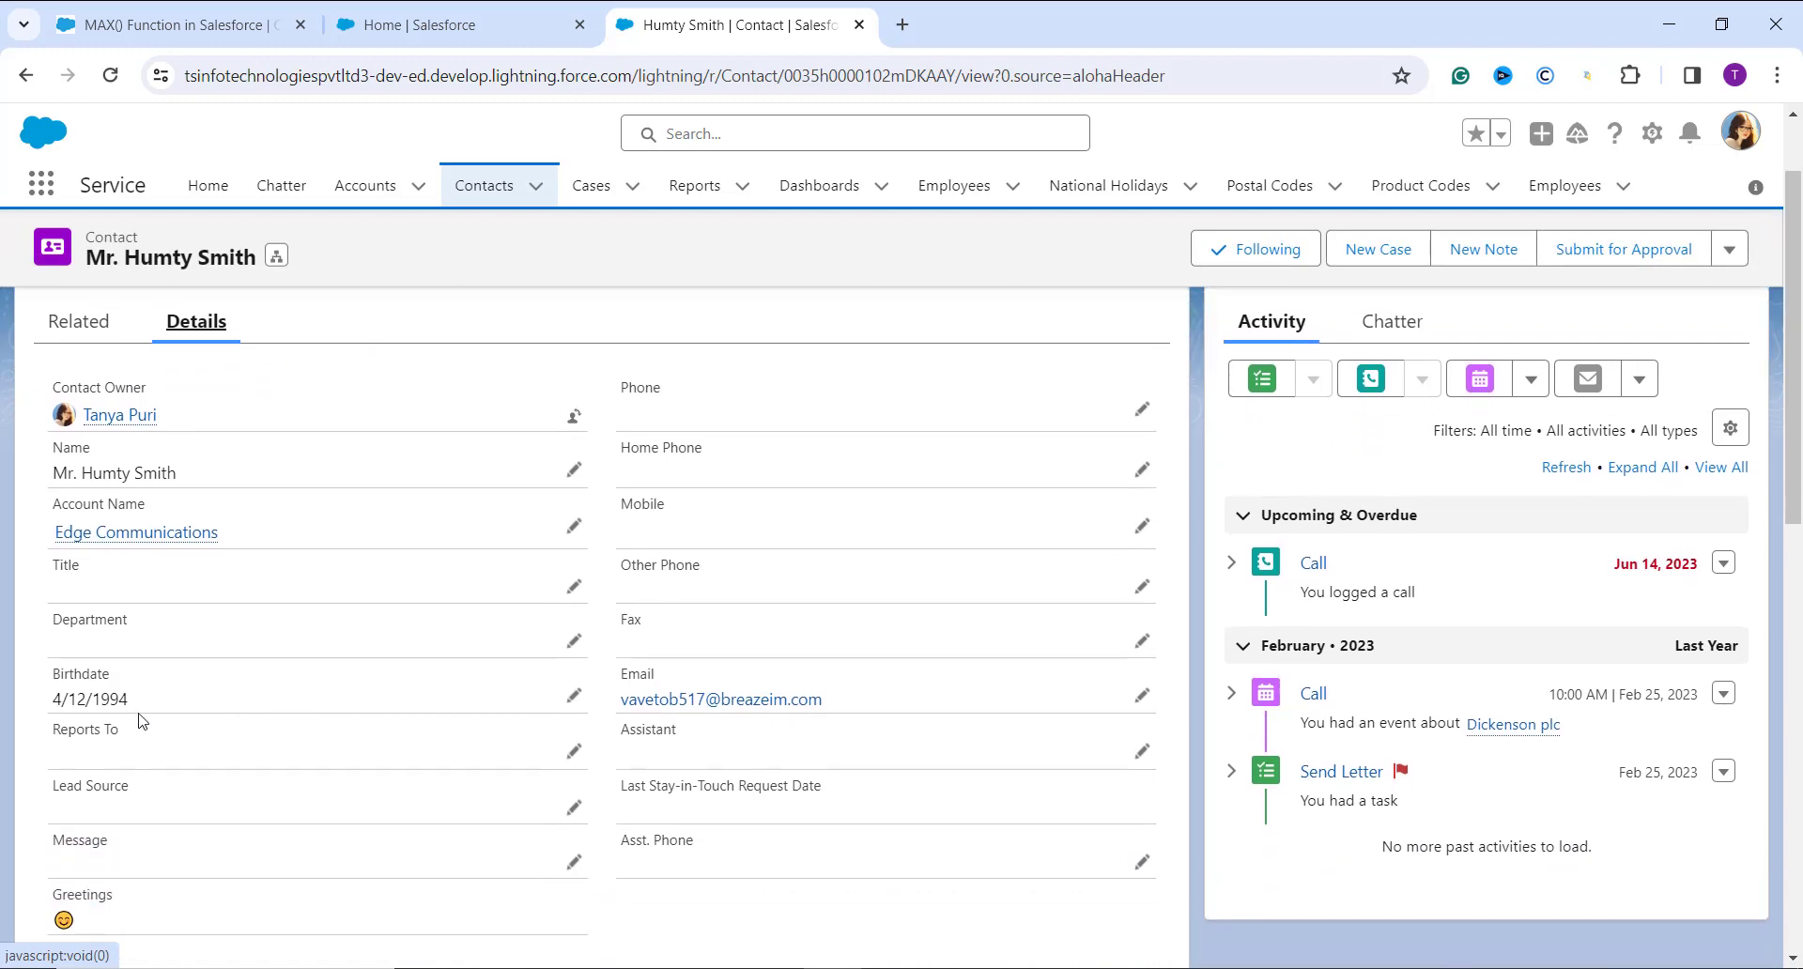
scroll(141, 721, down, 6)
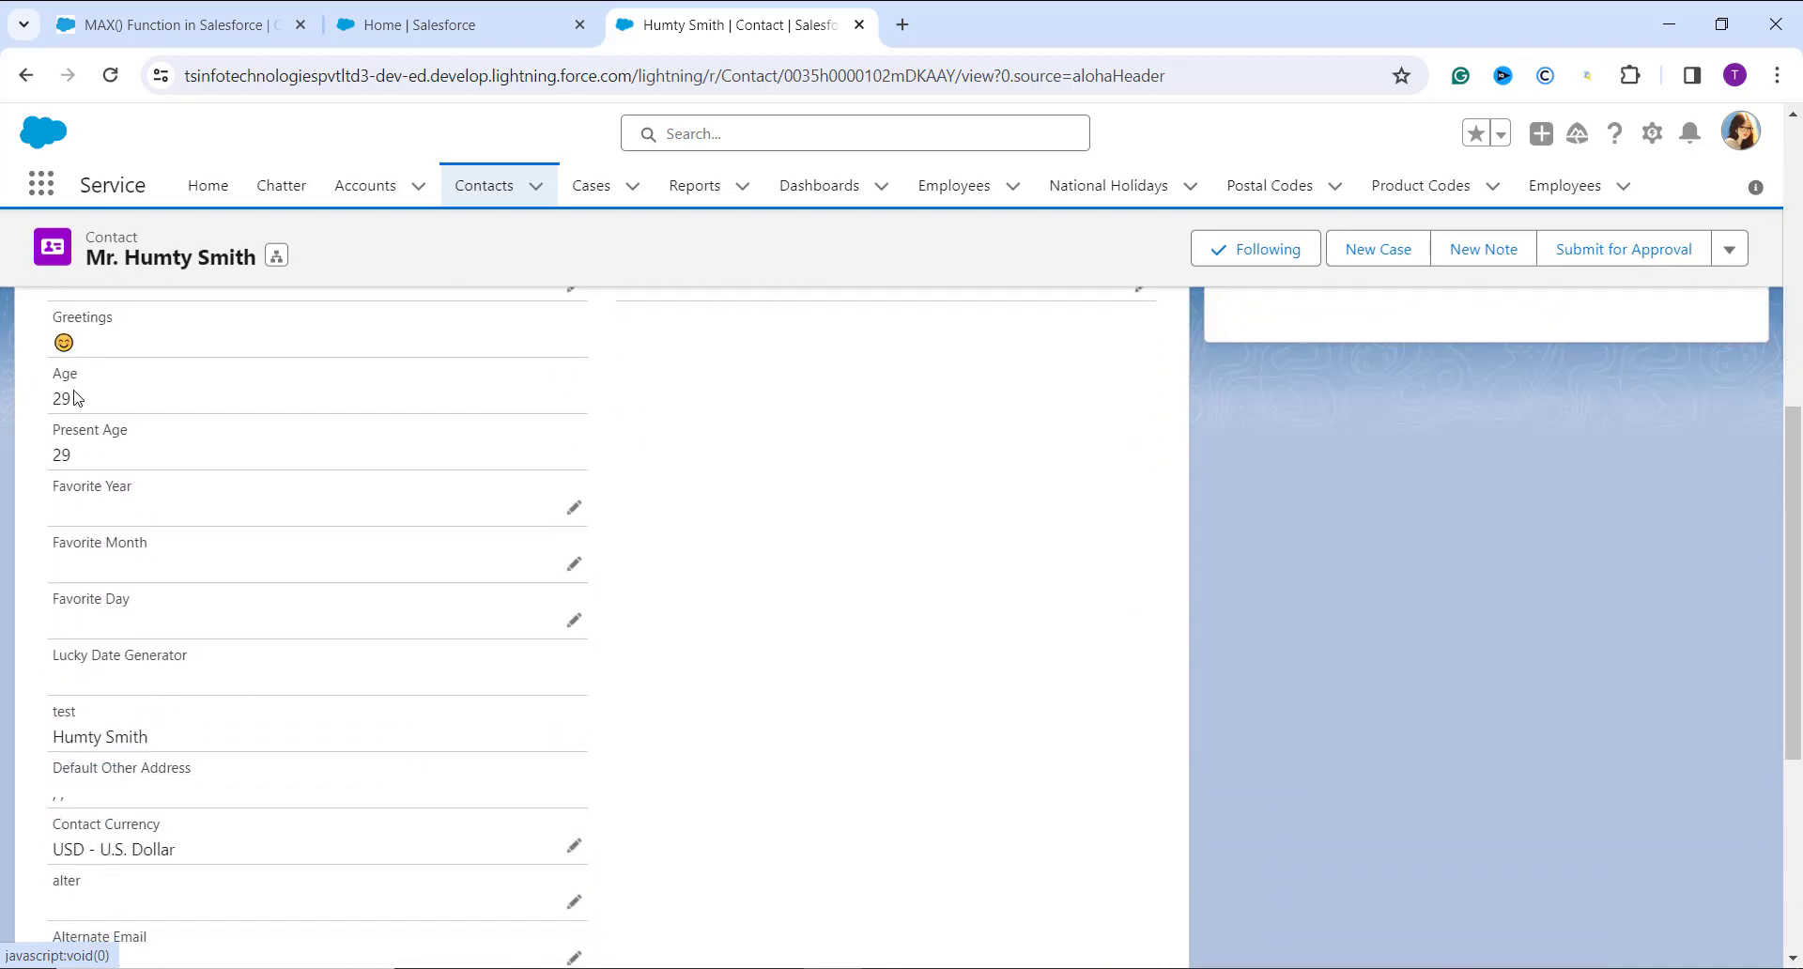
scroll(75, 398, down, 1)
scroll(76, 402, up, 2)
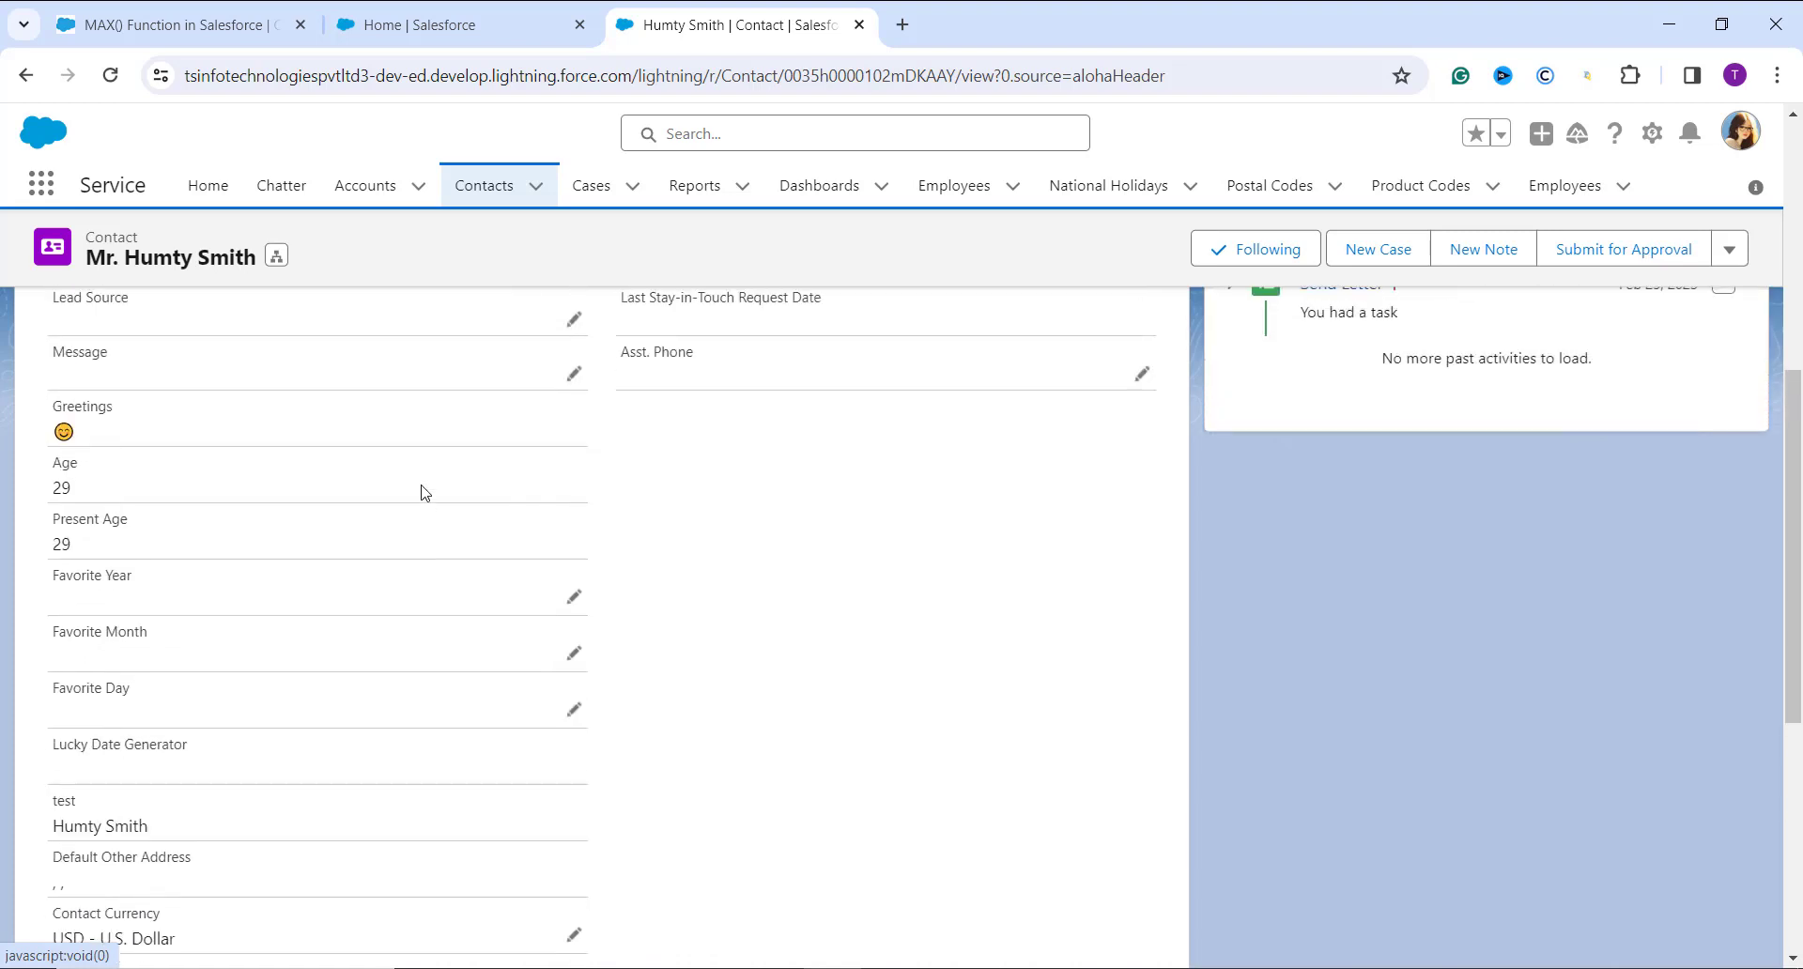
scroll(523, 357, down, 6)
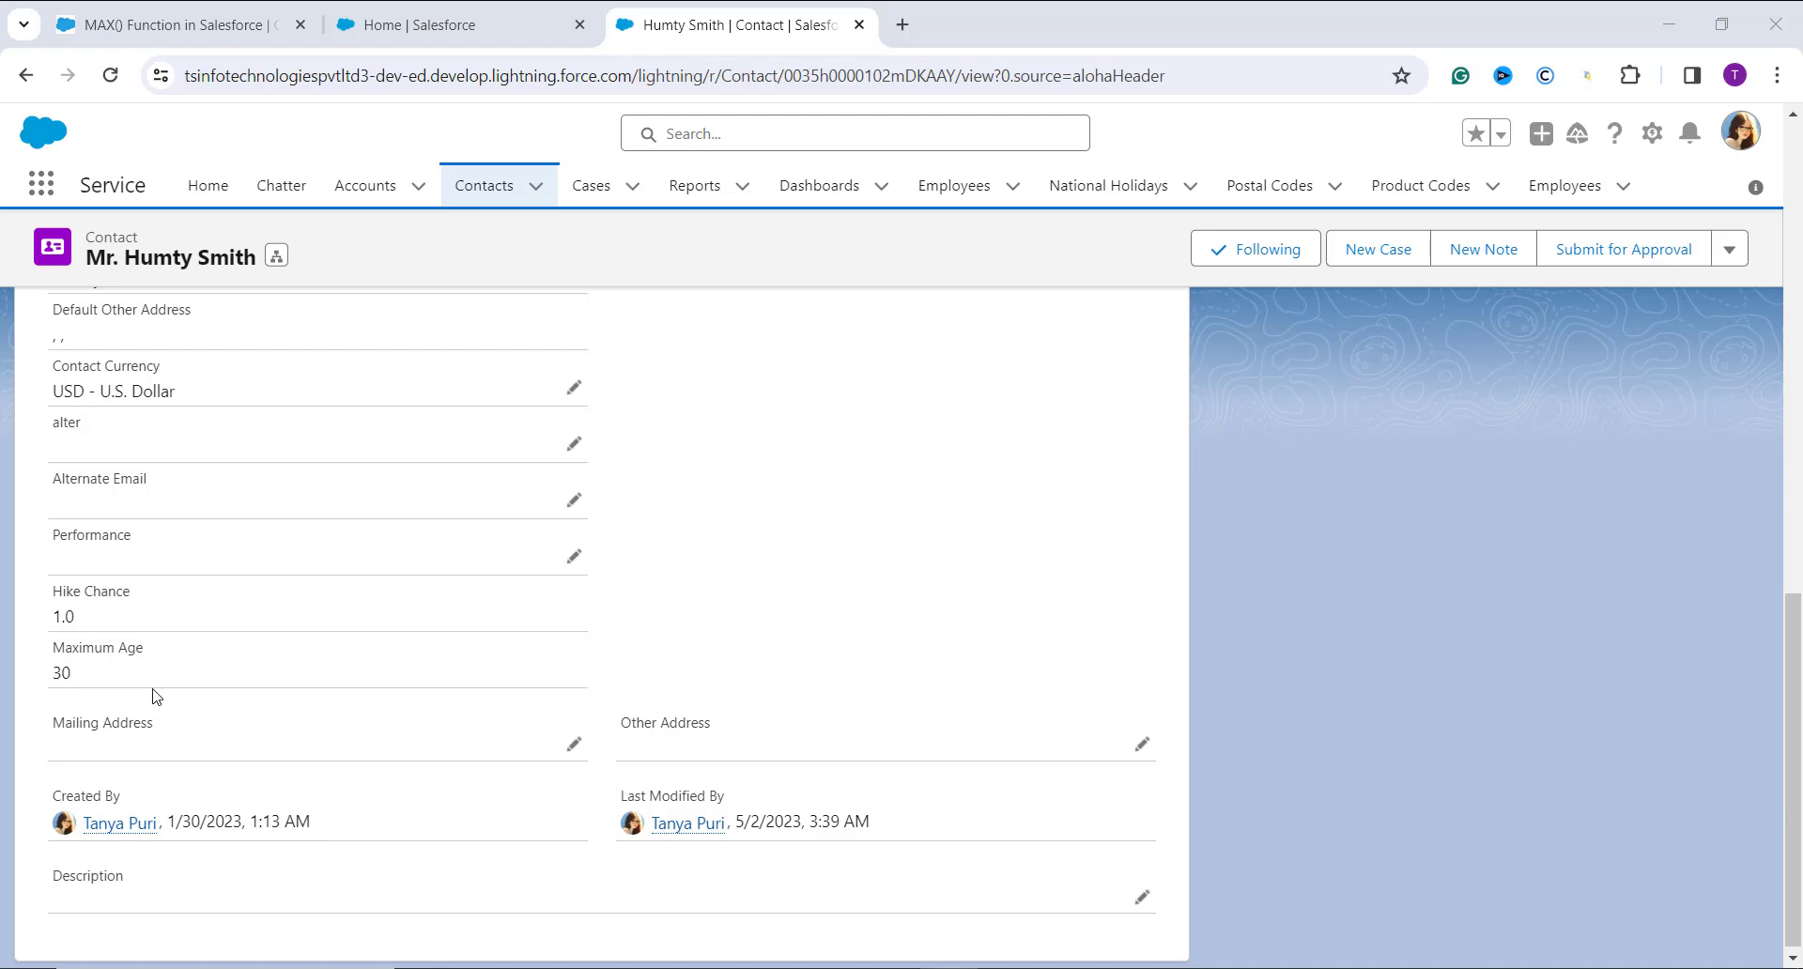
scroll(153, 691, up, 6)
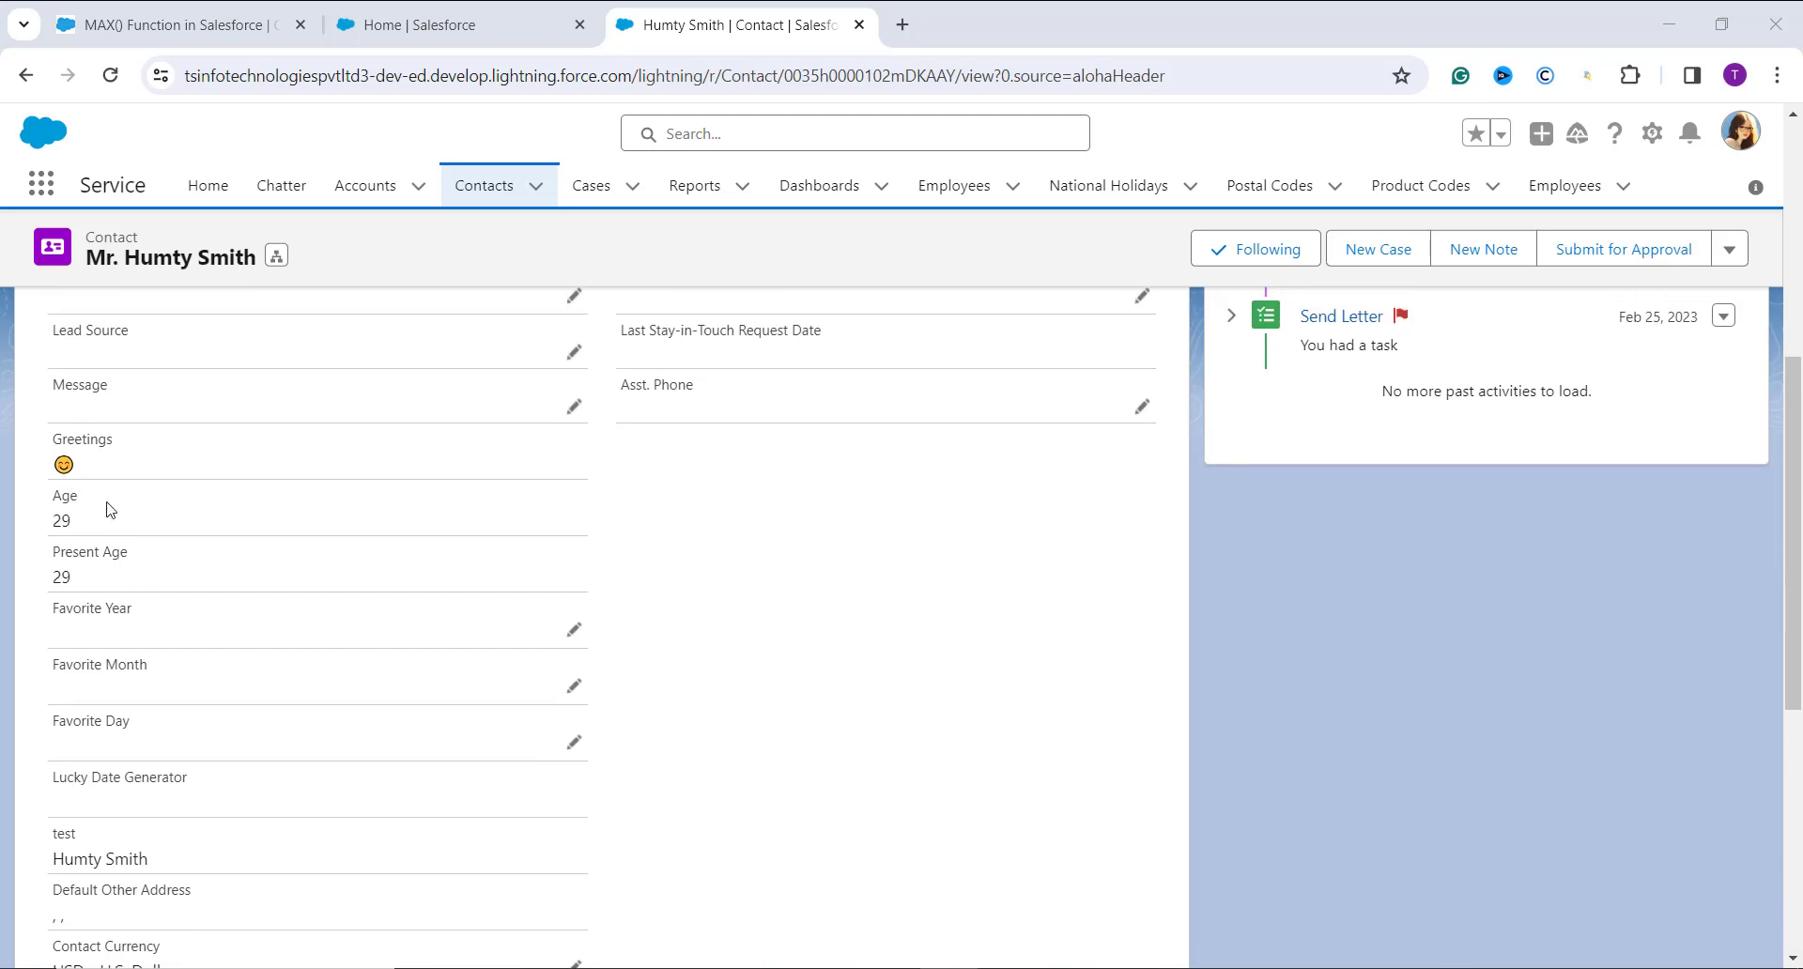
scroll(109, 510, down, 6)
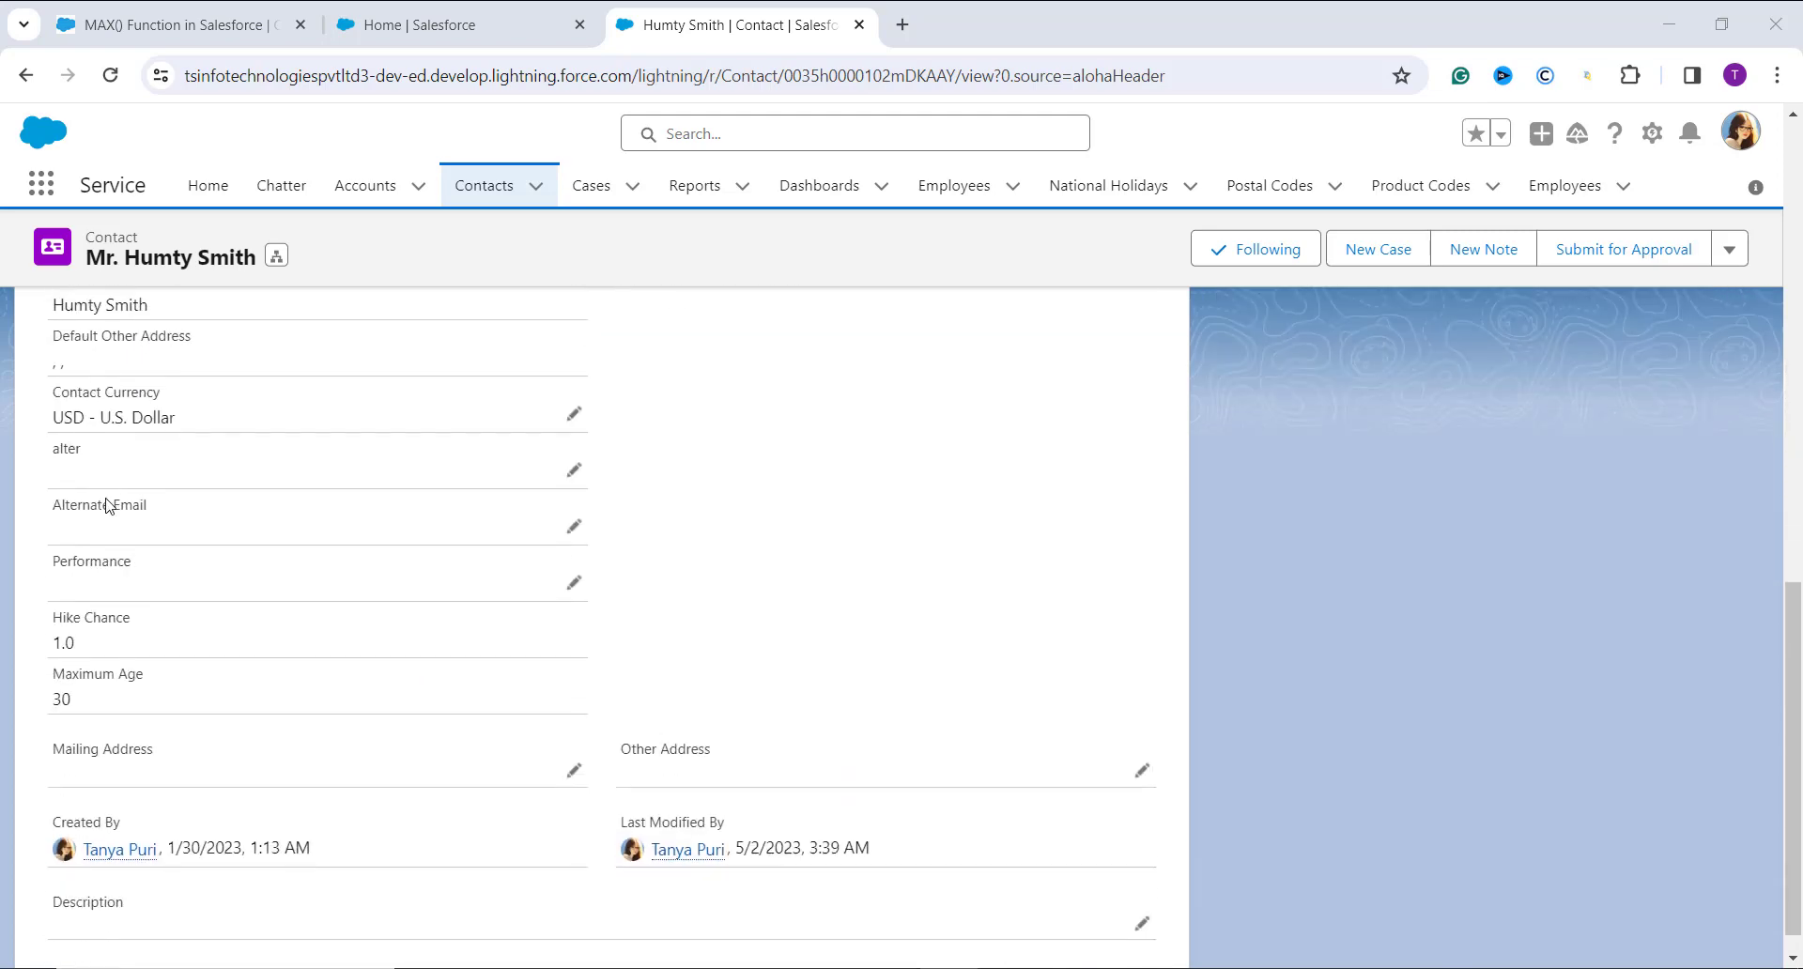
scroll(100, 690, up, 8)
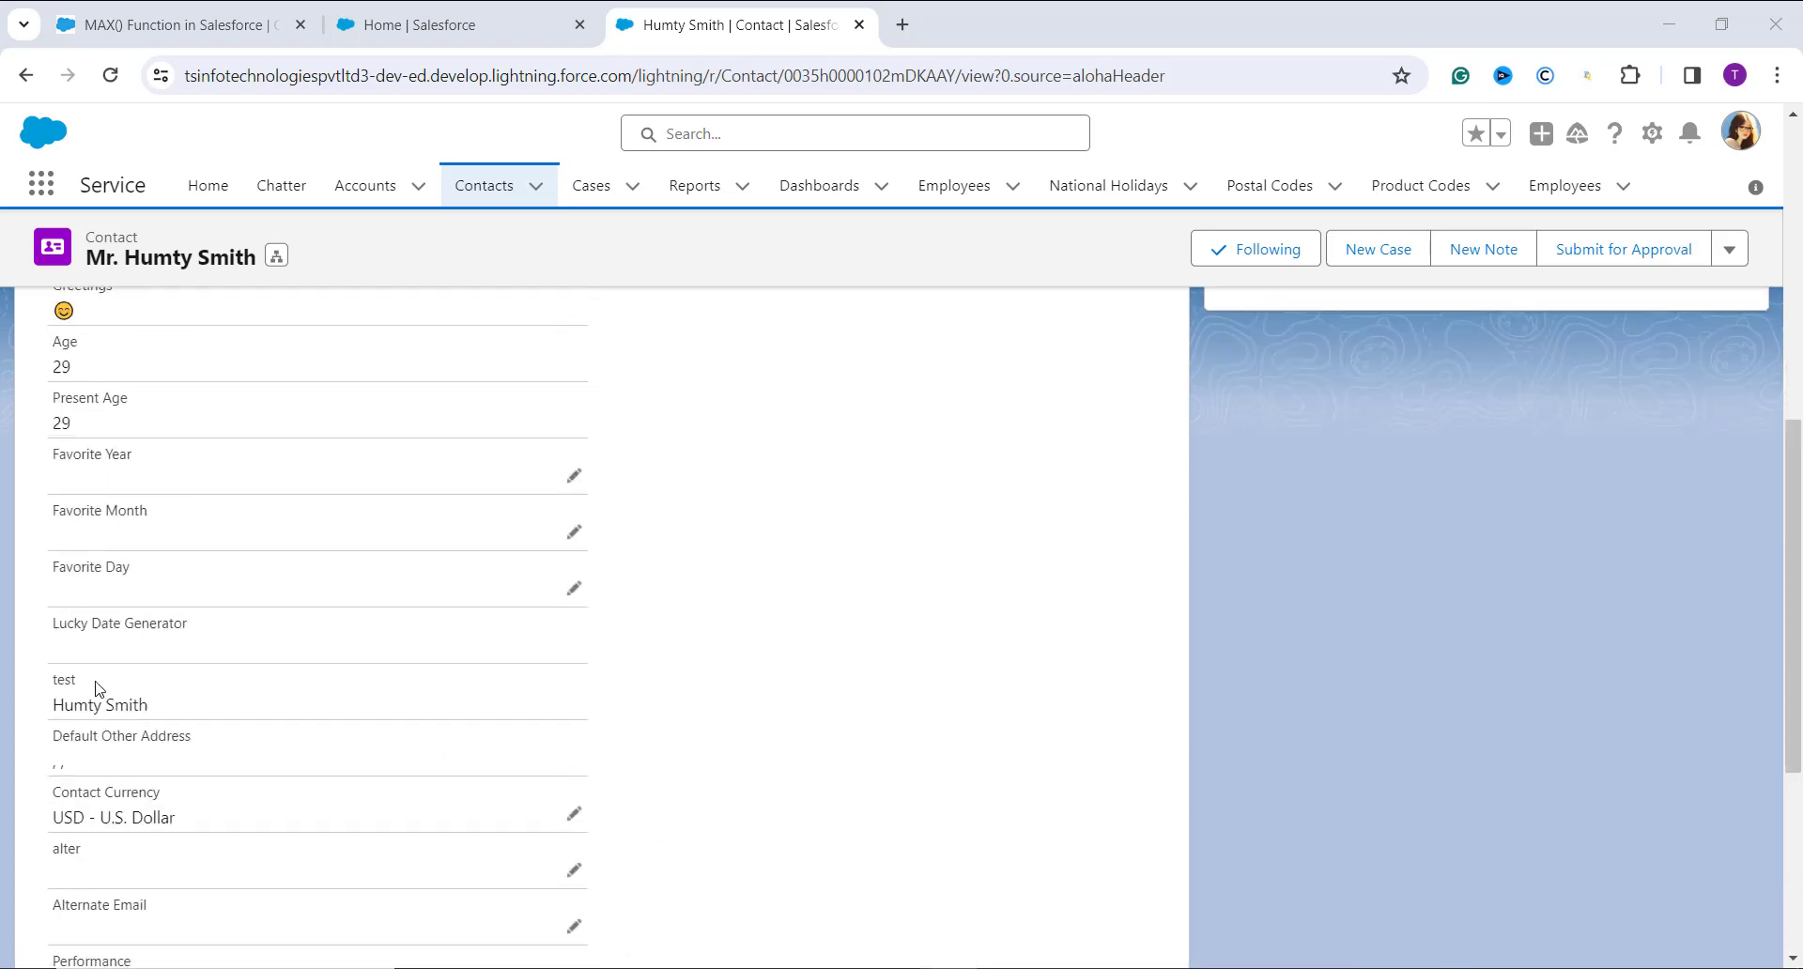
scroll(100, 690, up, 1)
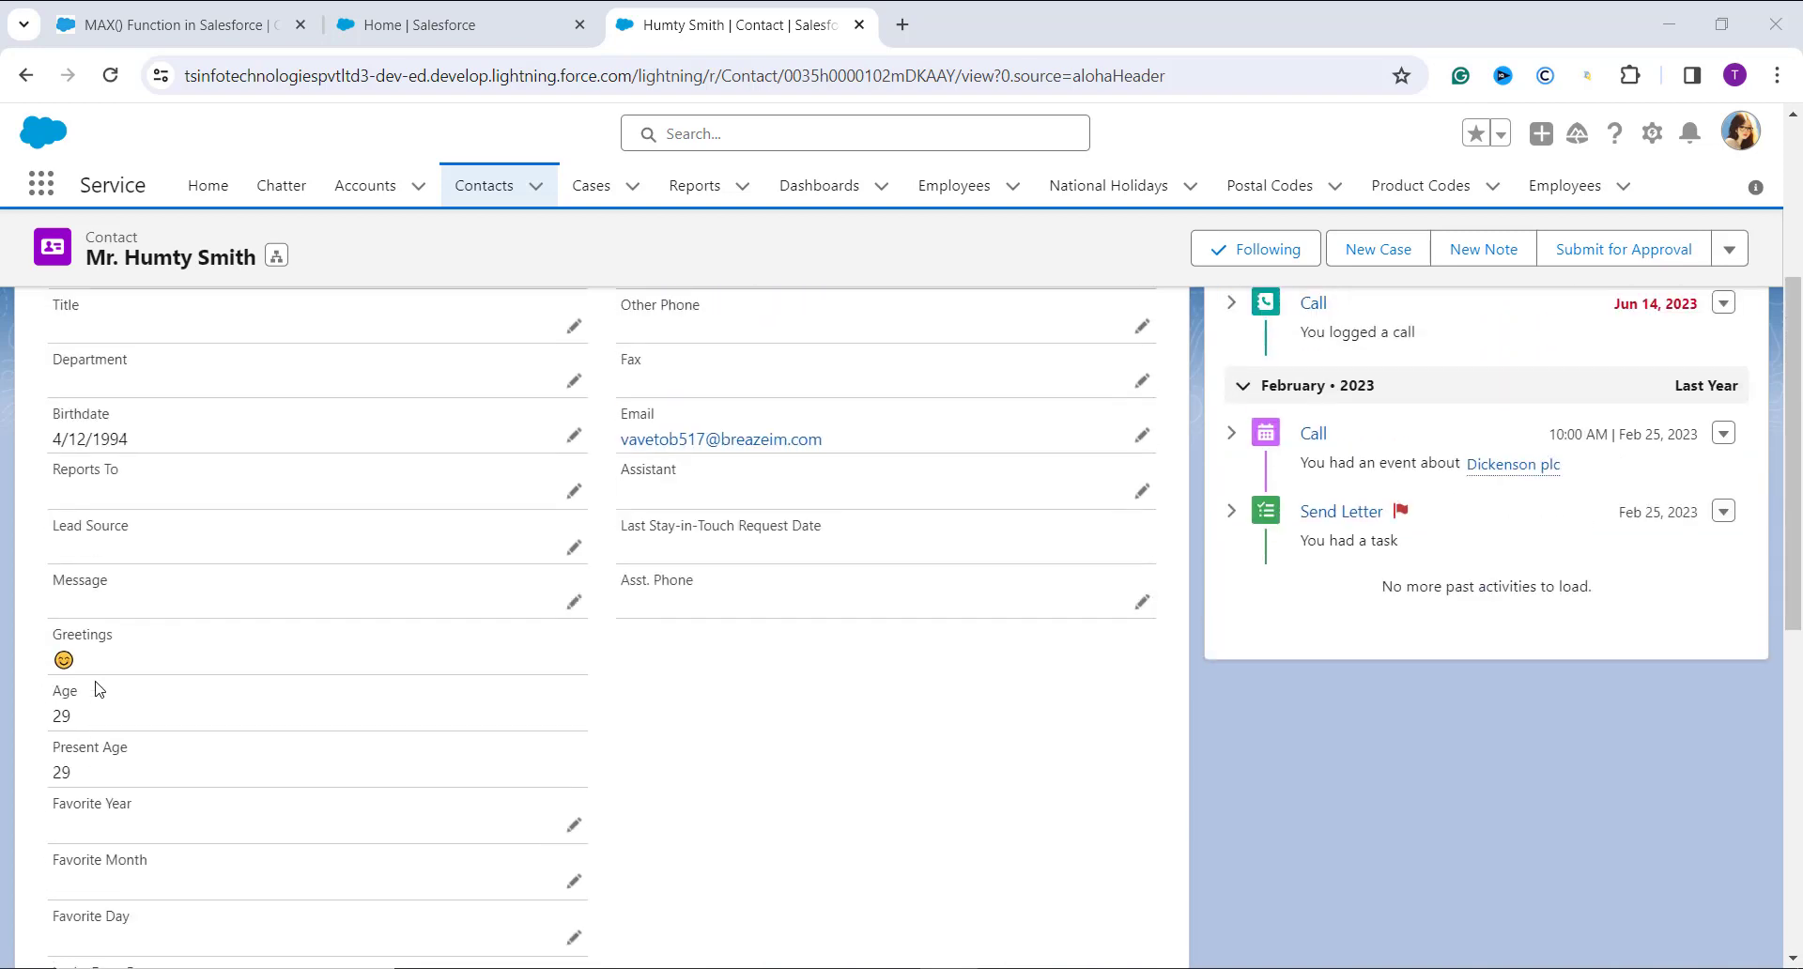
scroll(216, 376, down, 1)
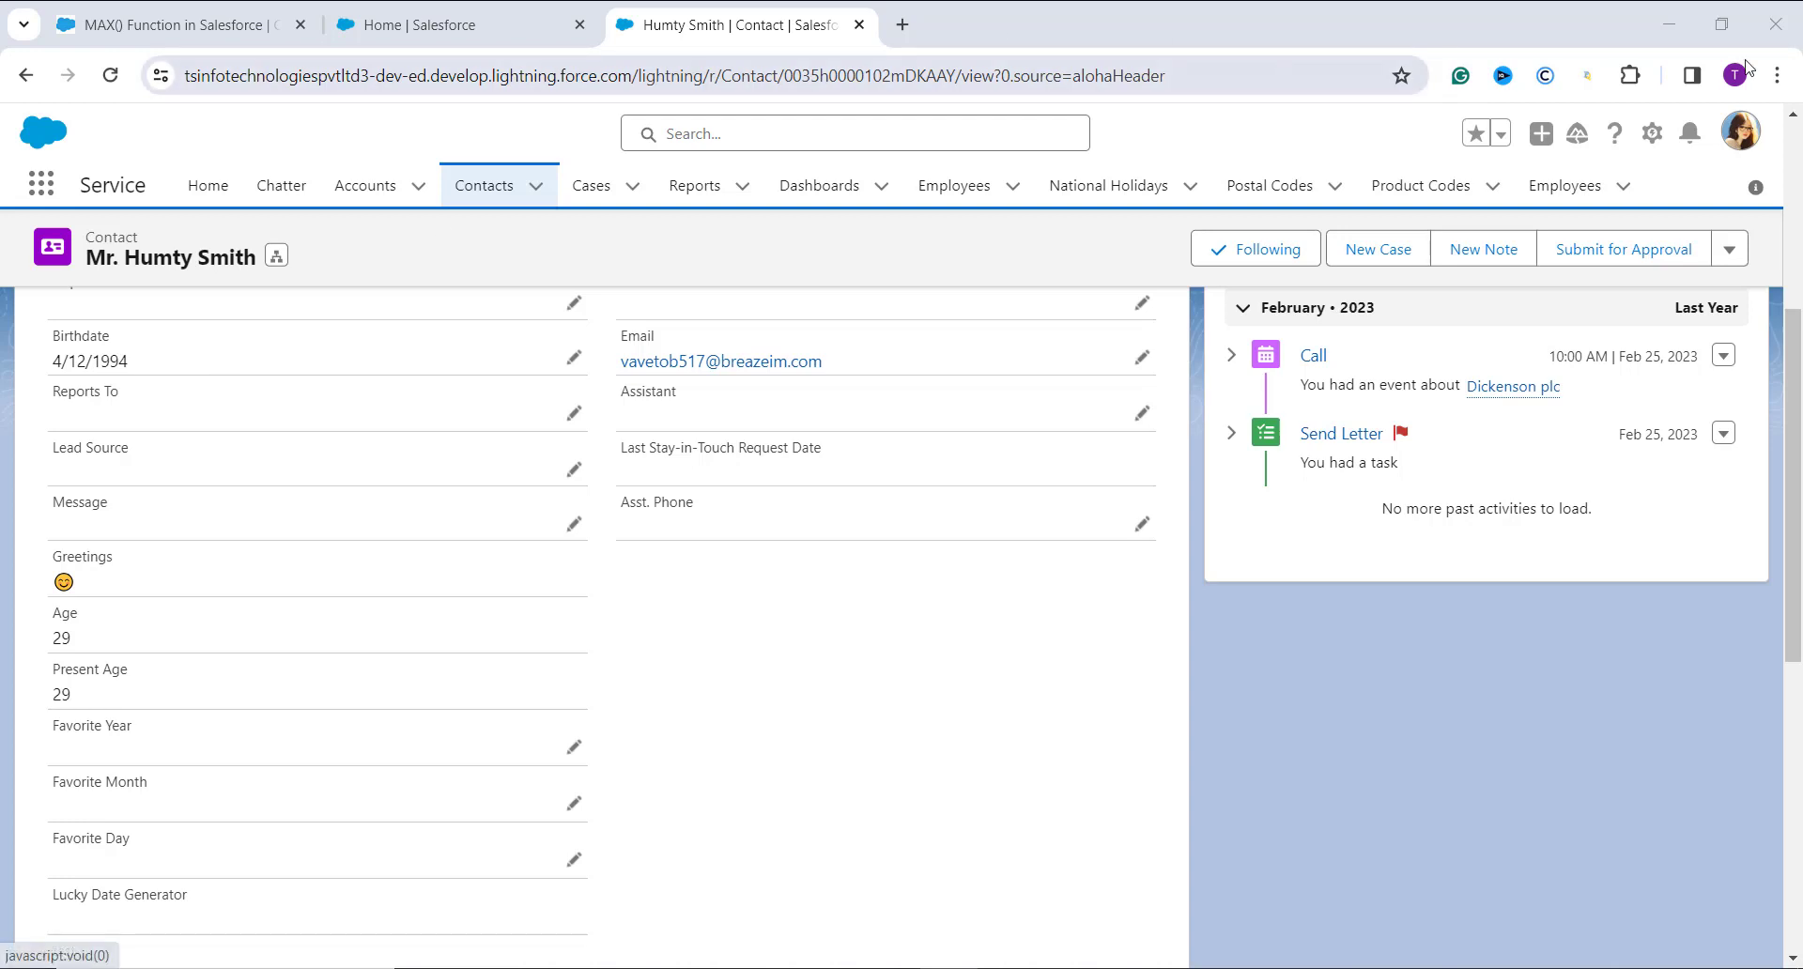
Switch to Salesforce Classic and open its Setup page.
click(1742, 133)
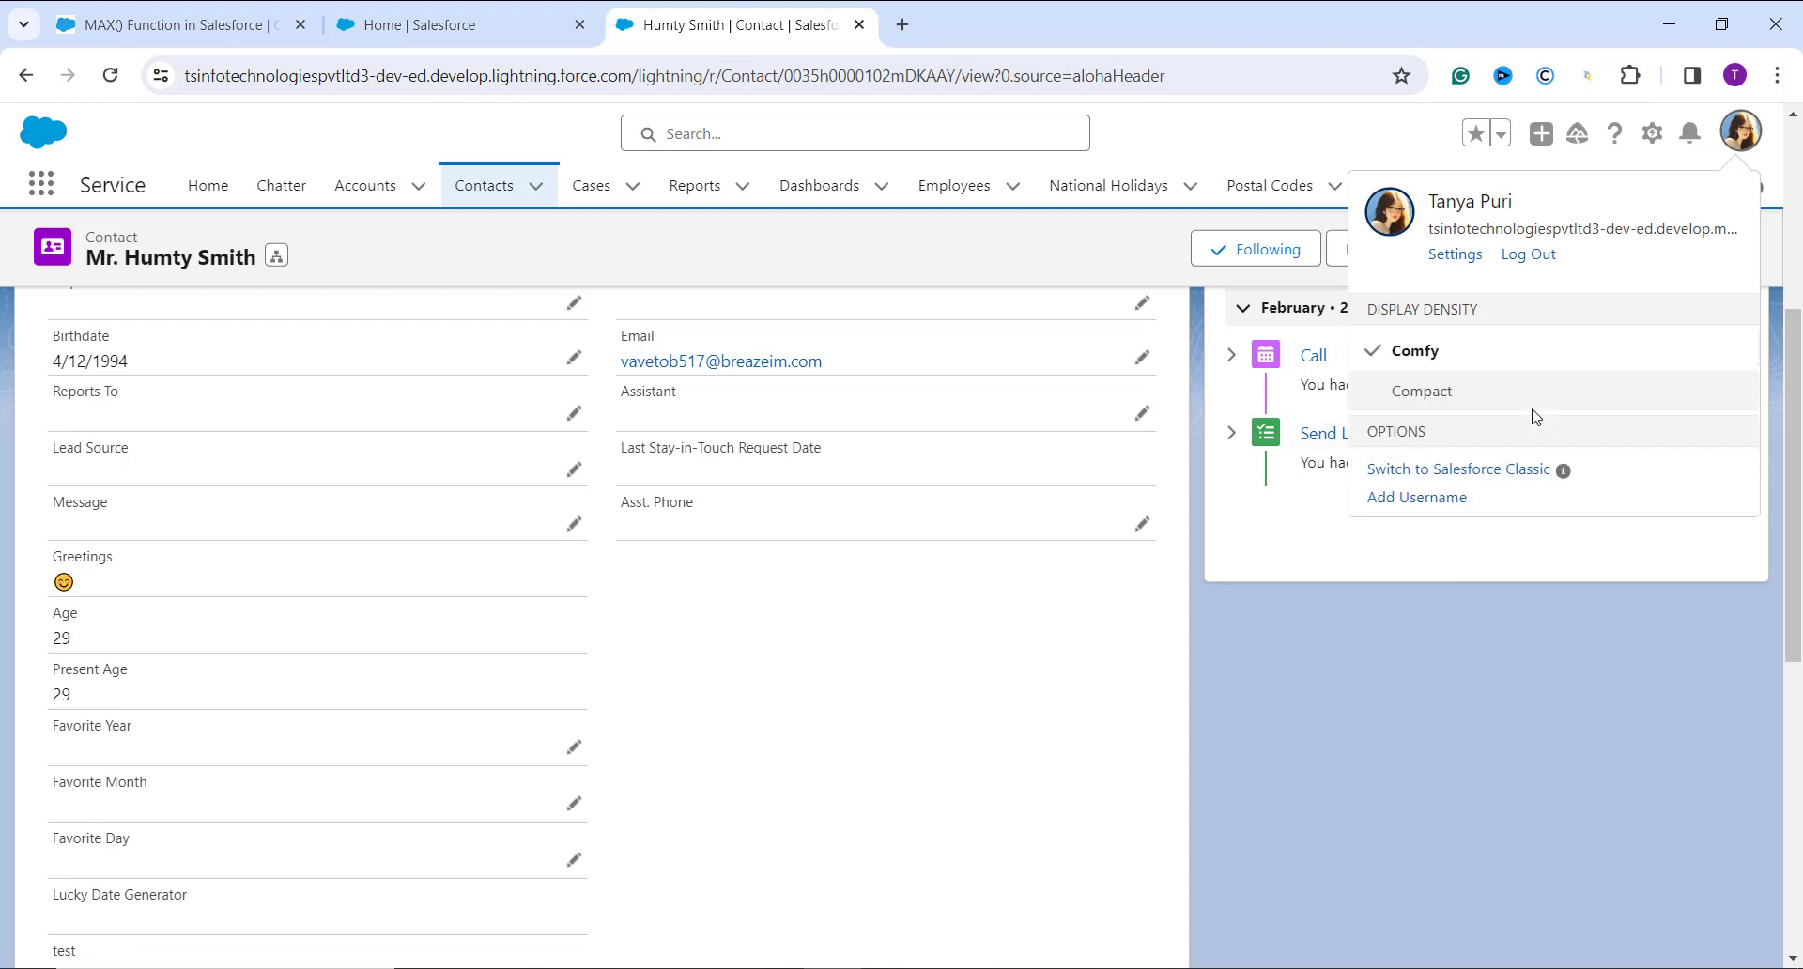
click(1517, 470)
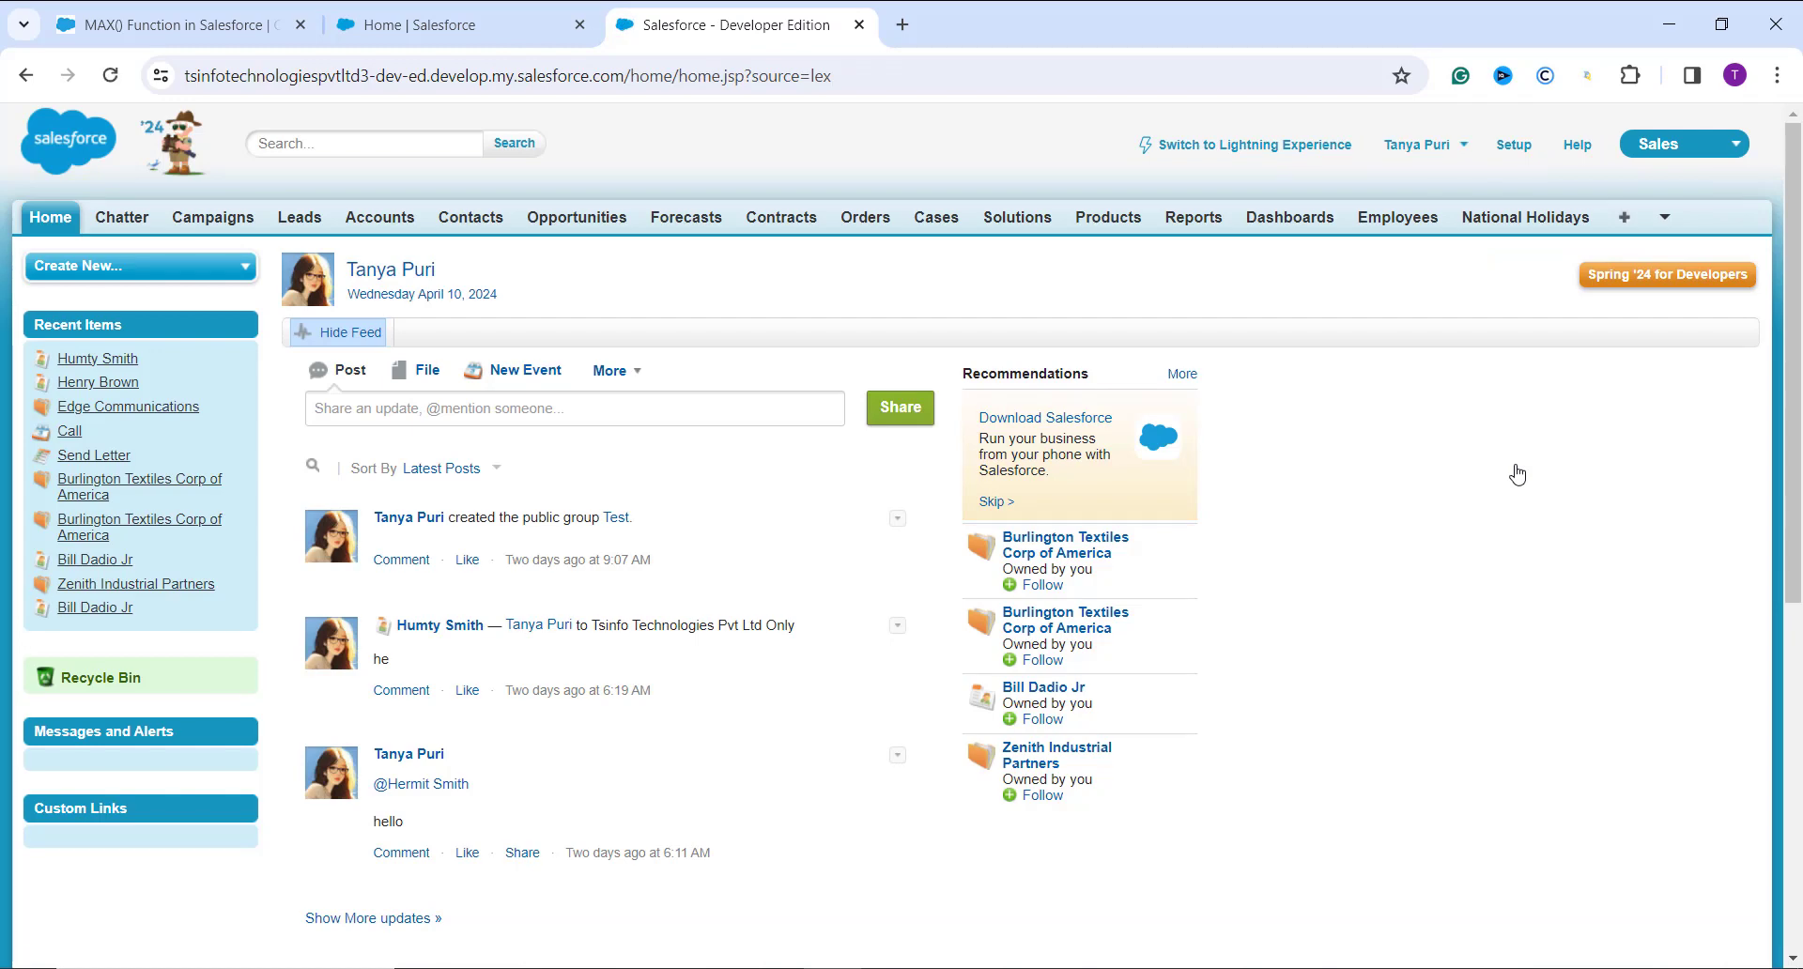
click(1513, 145)
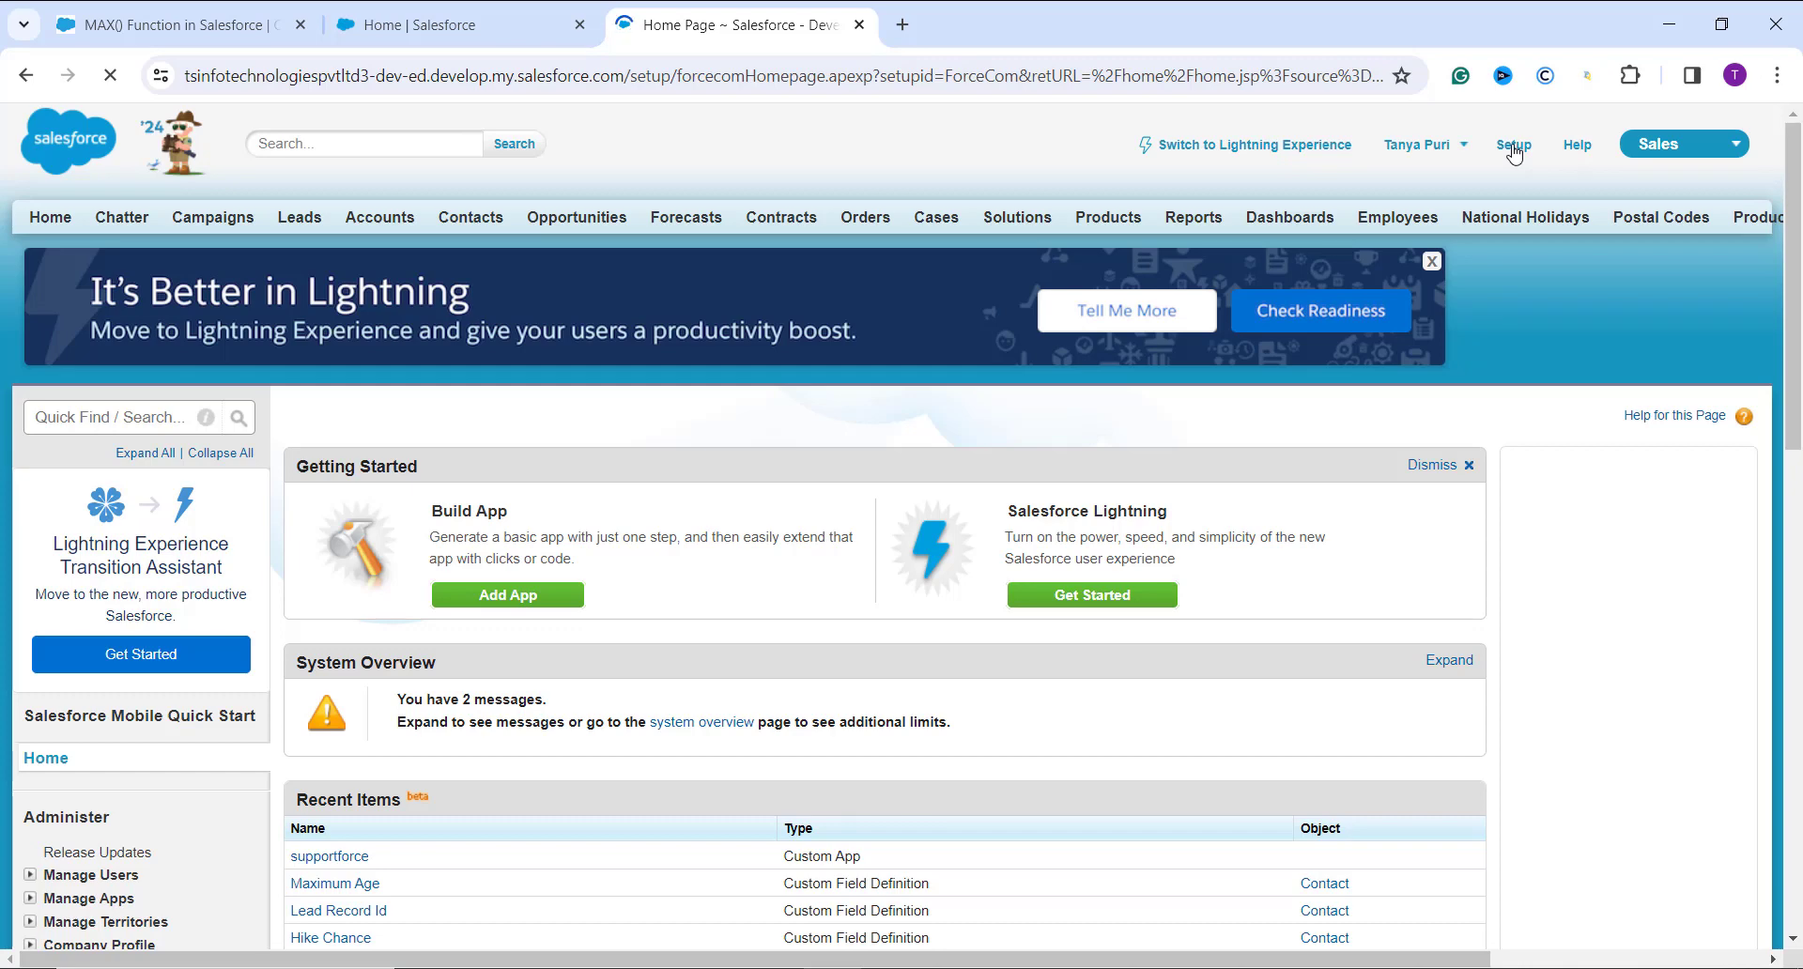
Expand the Customize section under Build in the Setup navigation.
scroll(765, 670, down, 2)
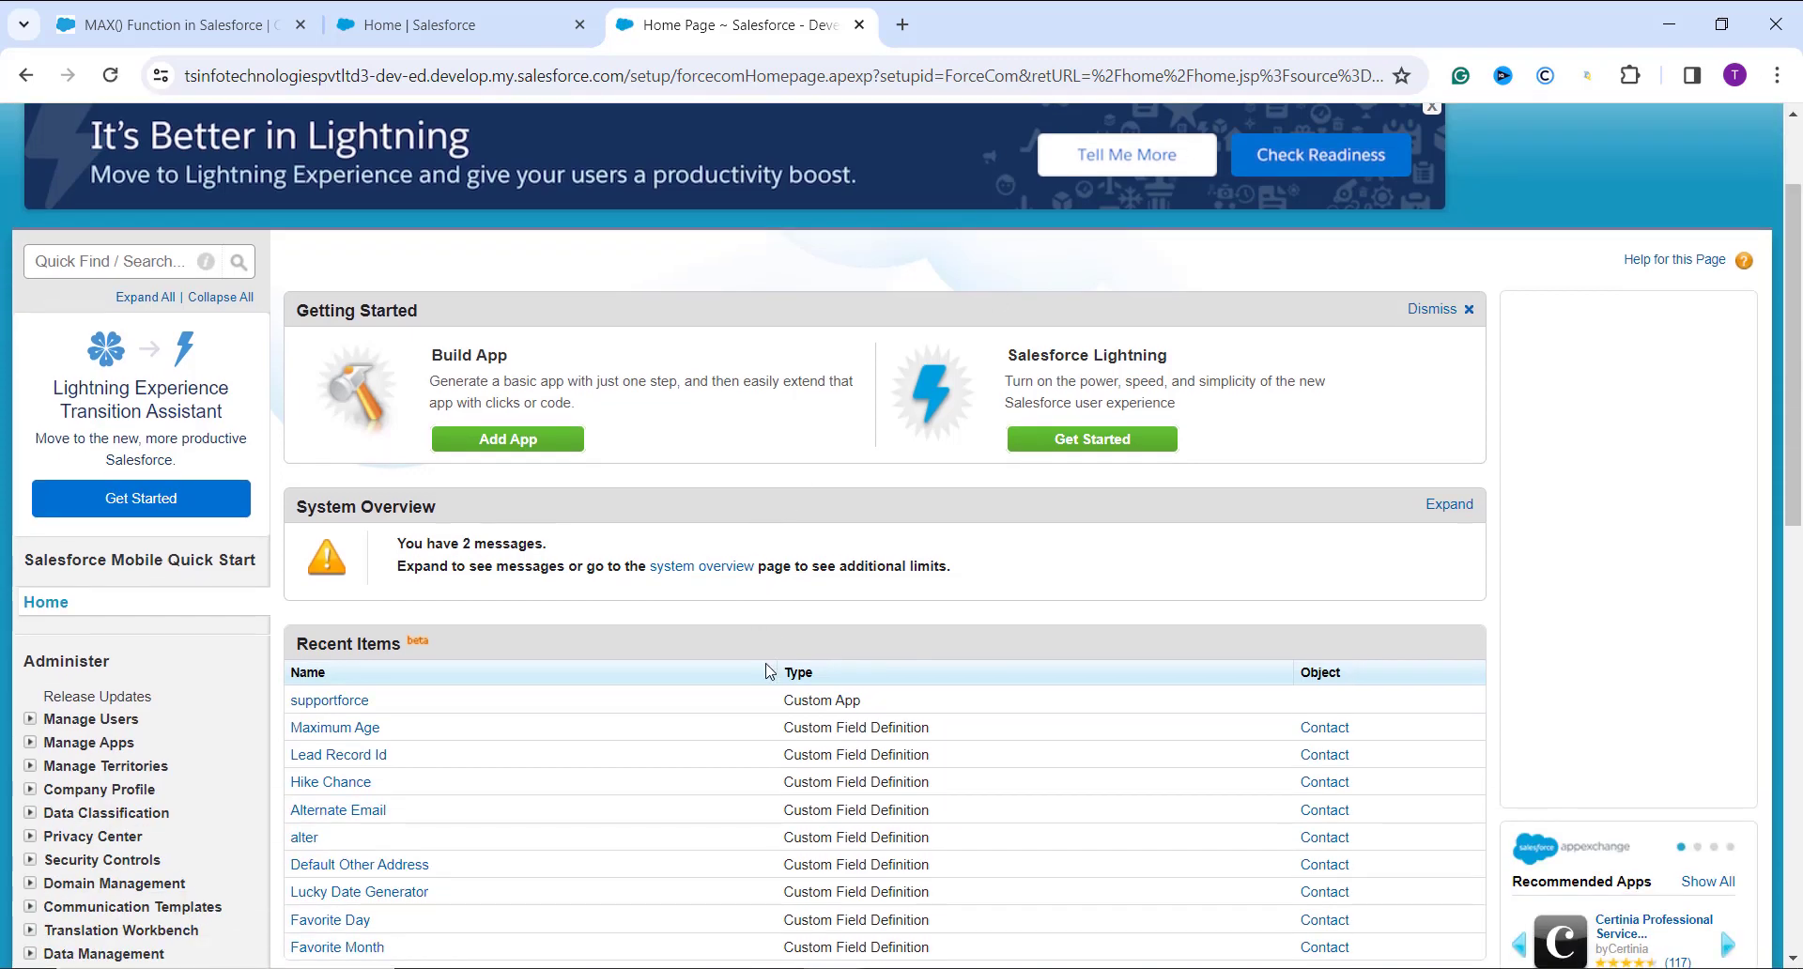
scroll(765, 671, down, 8)
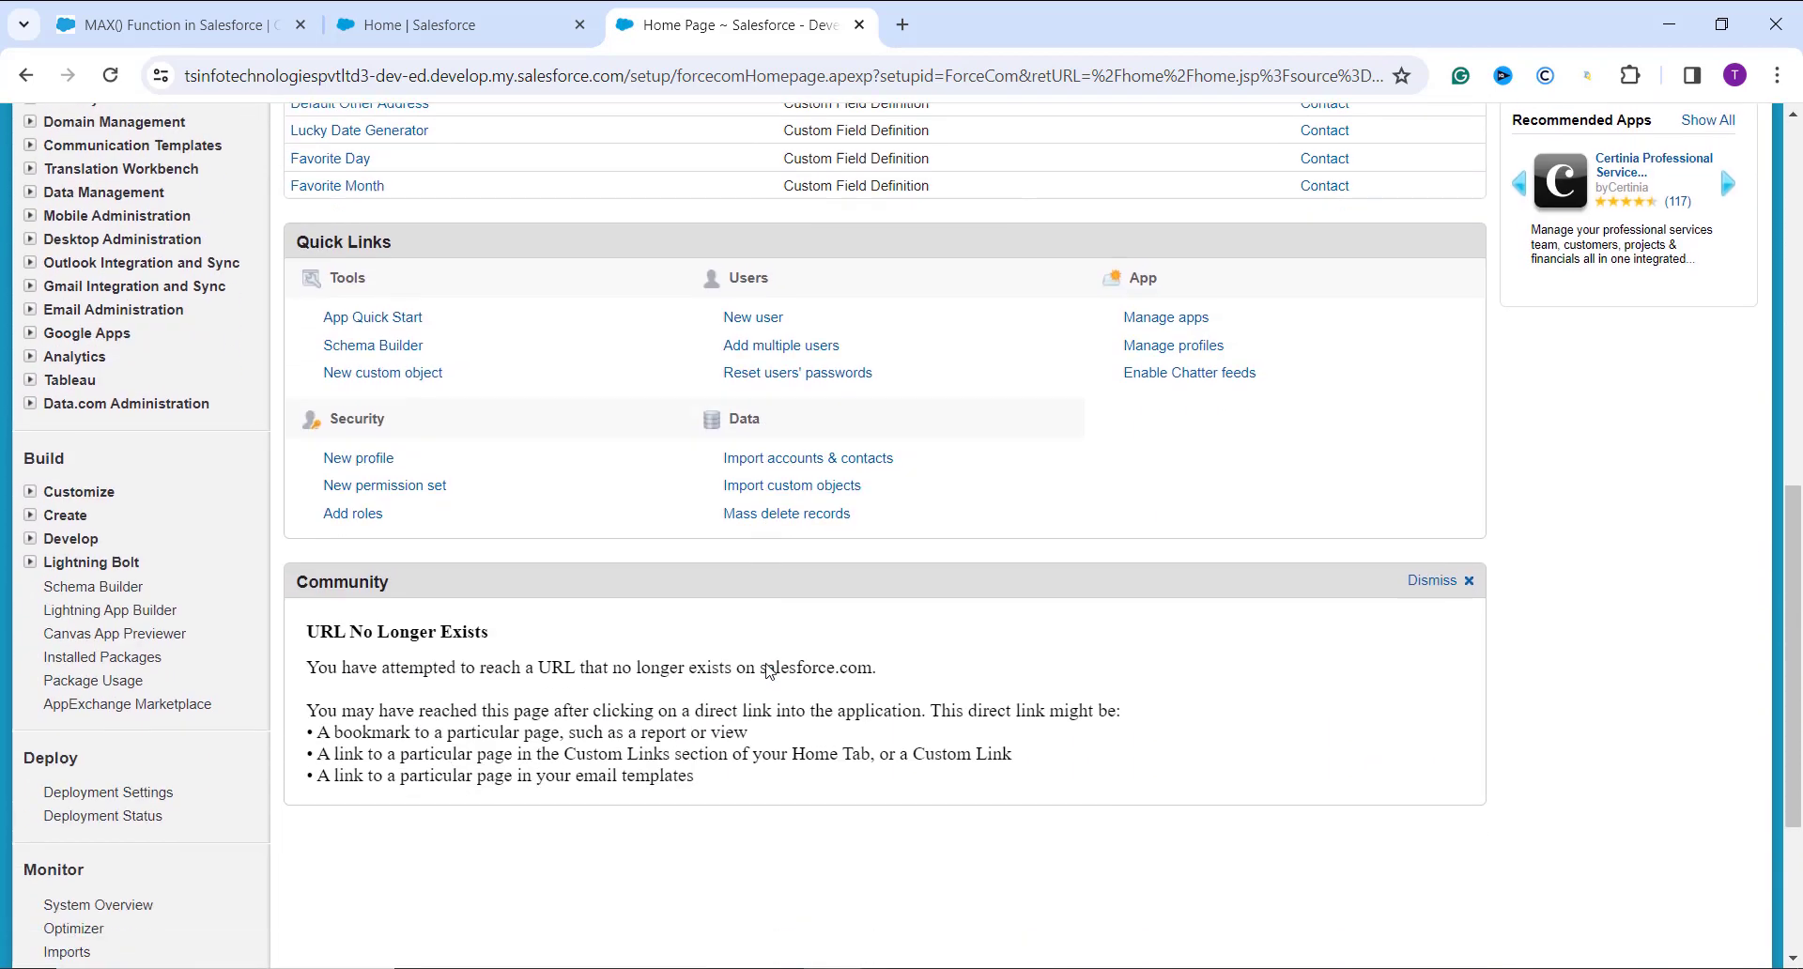
scroll(148, 457, down, 3)
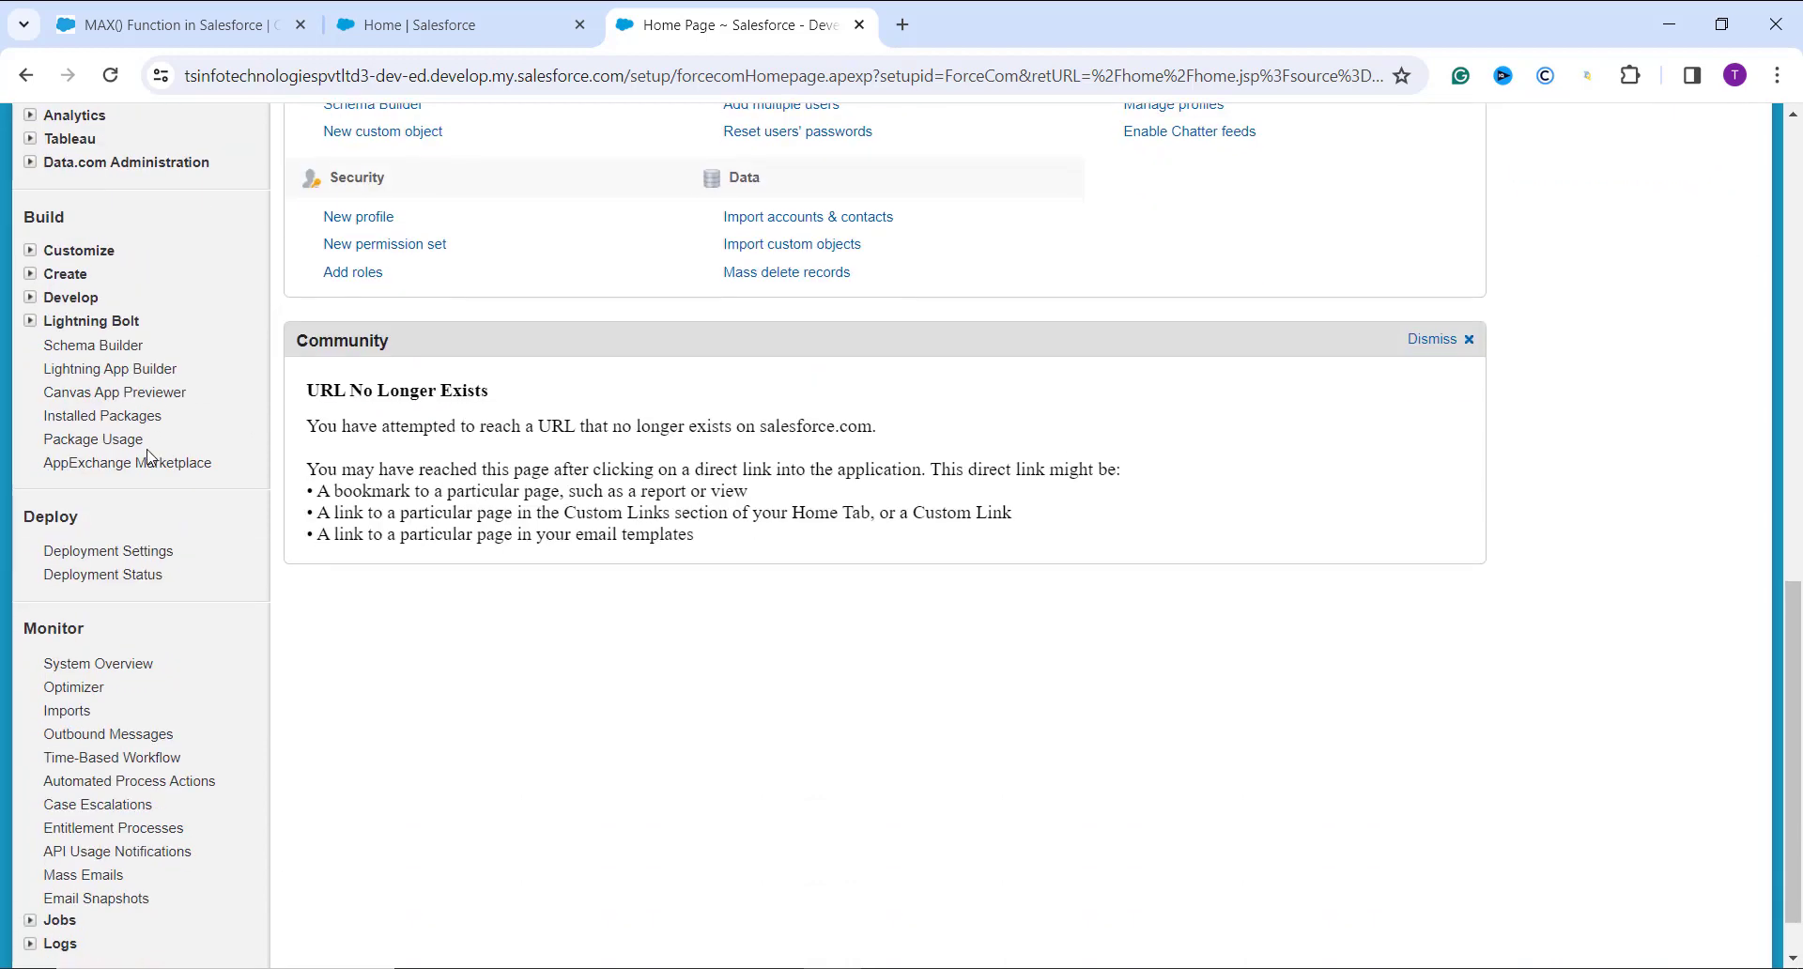
click(31, 252)
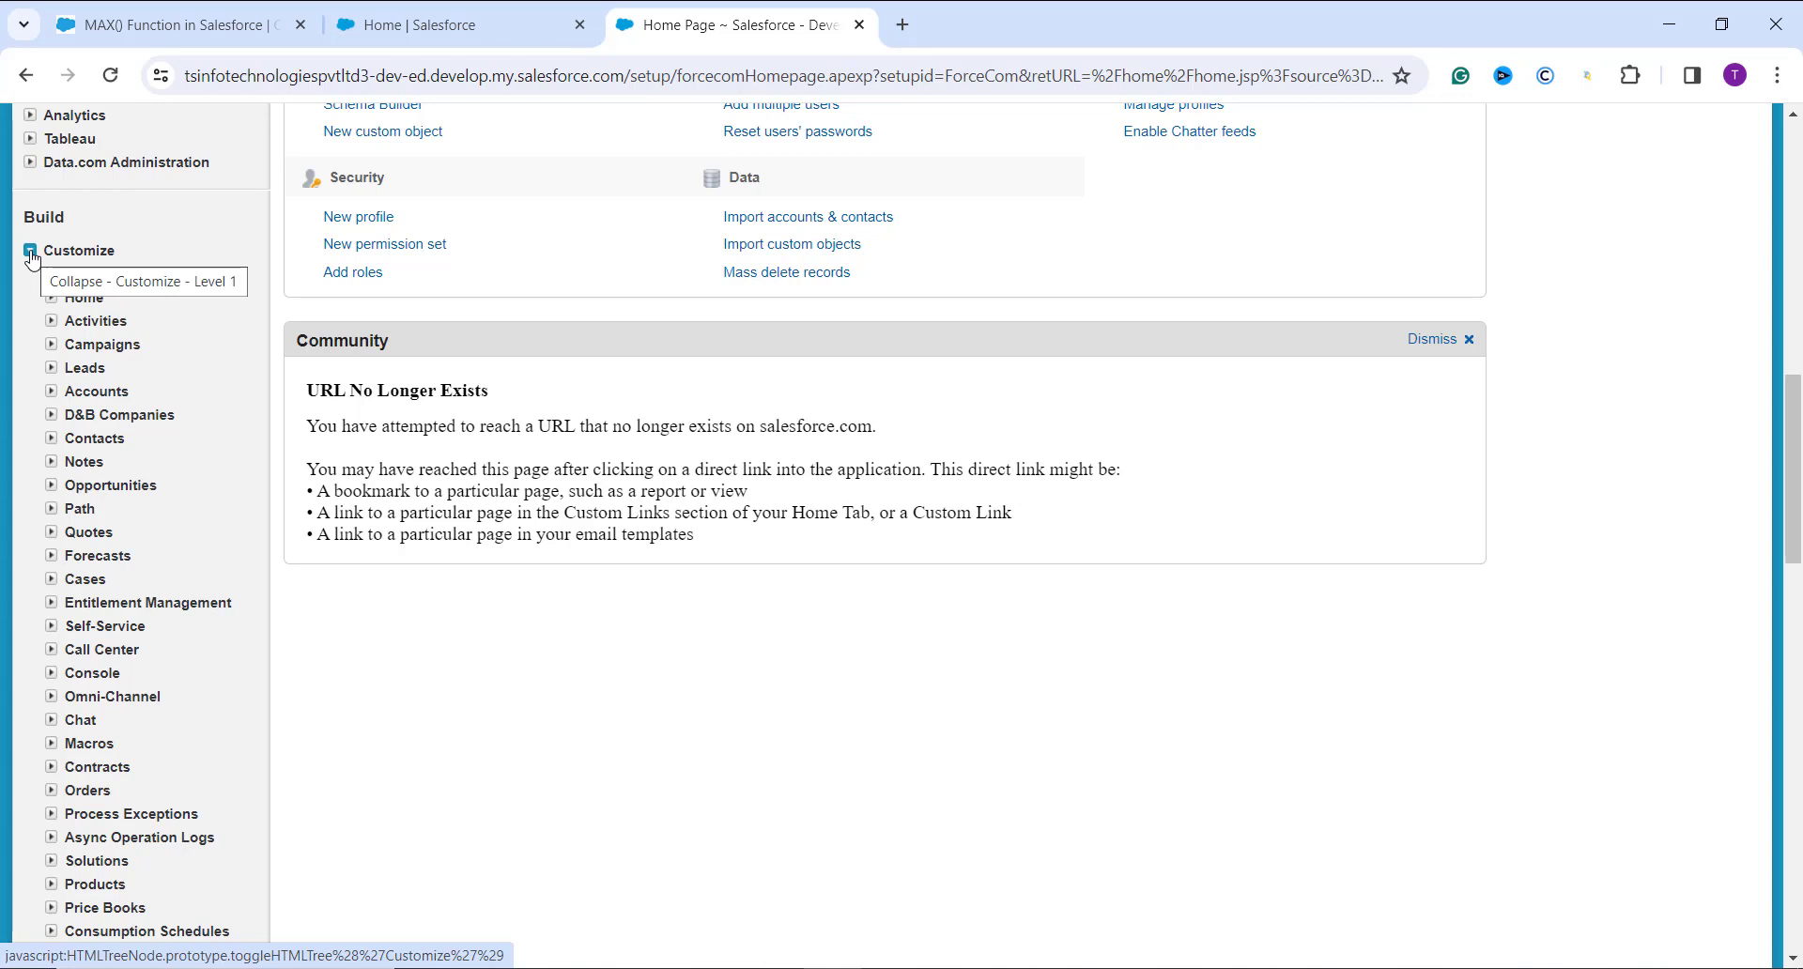
Expand the Create section below Customize to show its Objects entry.
scroll(56, 267, down, 2)
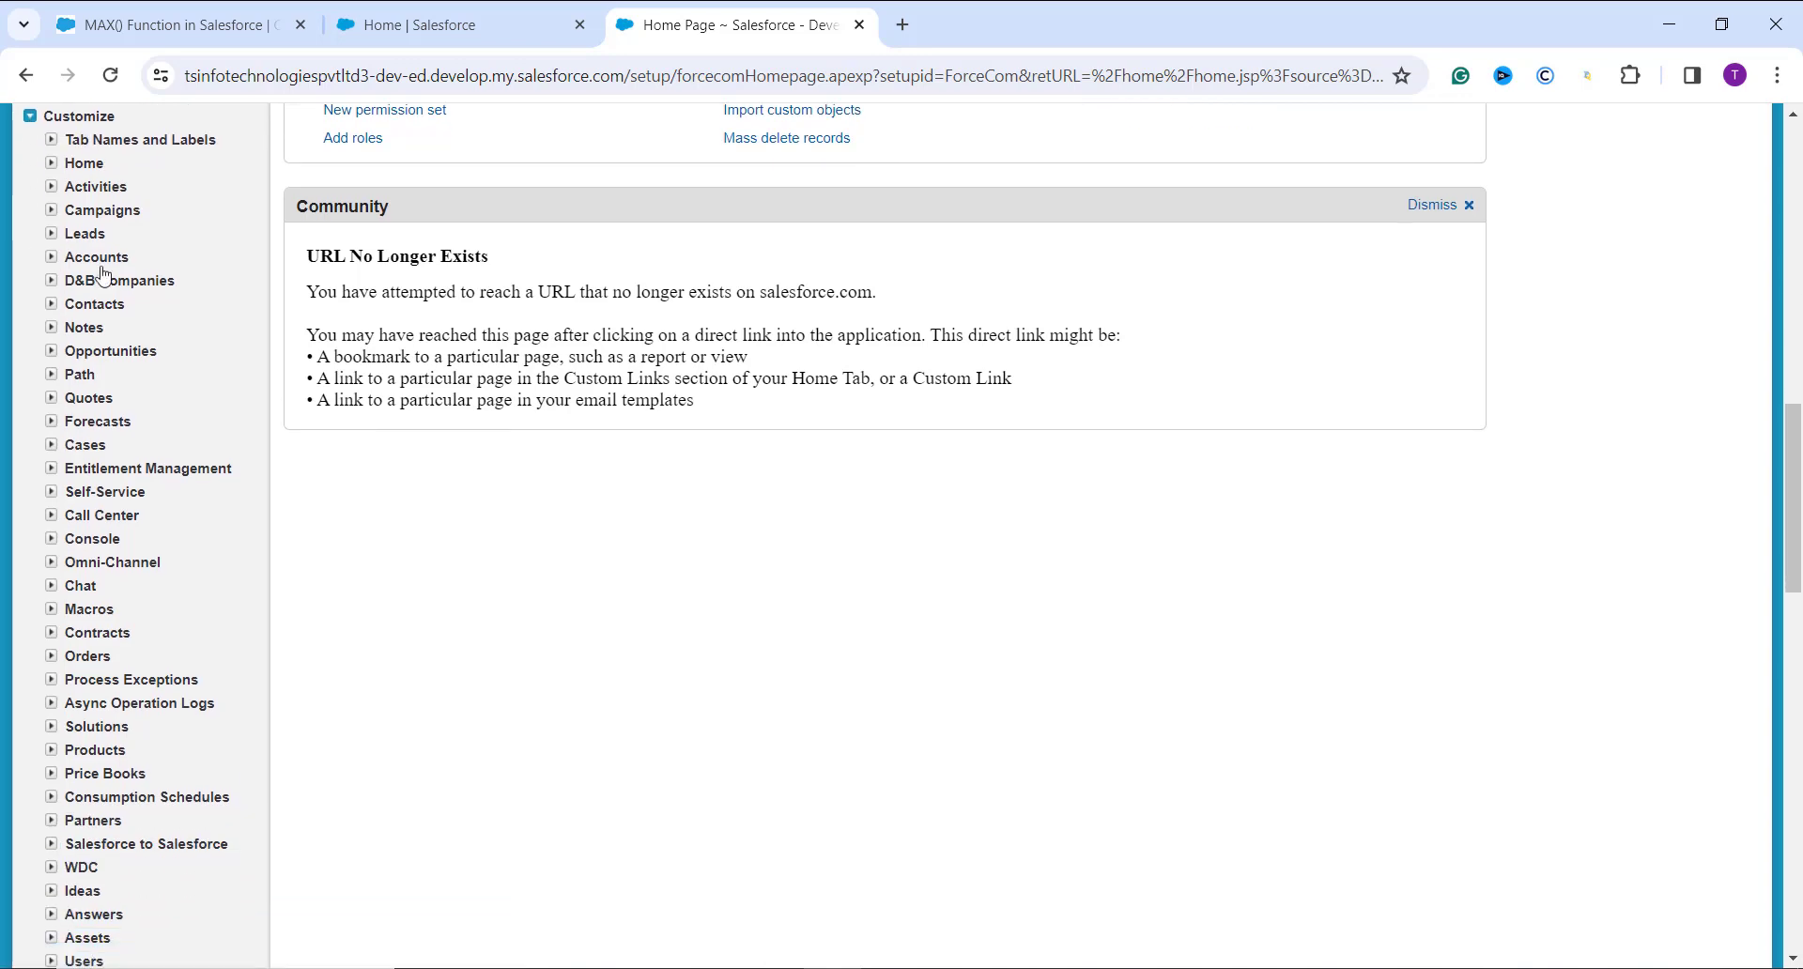
scroll(145, 290, down, 1)
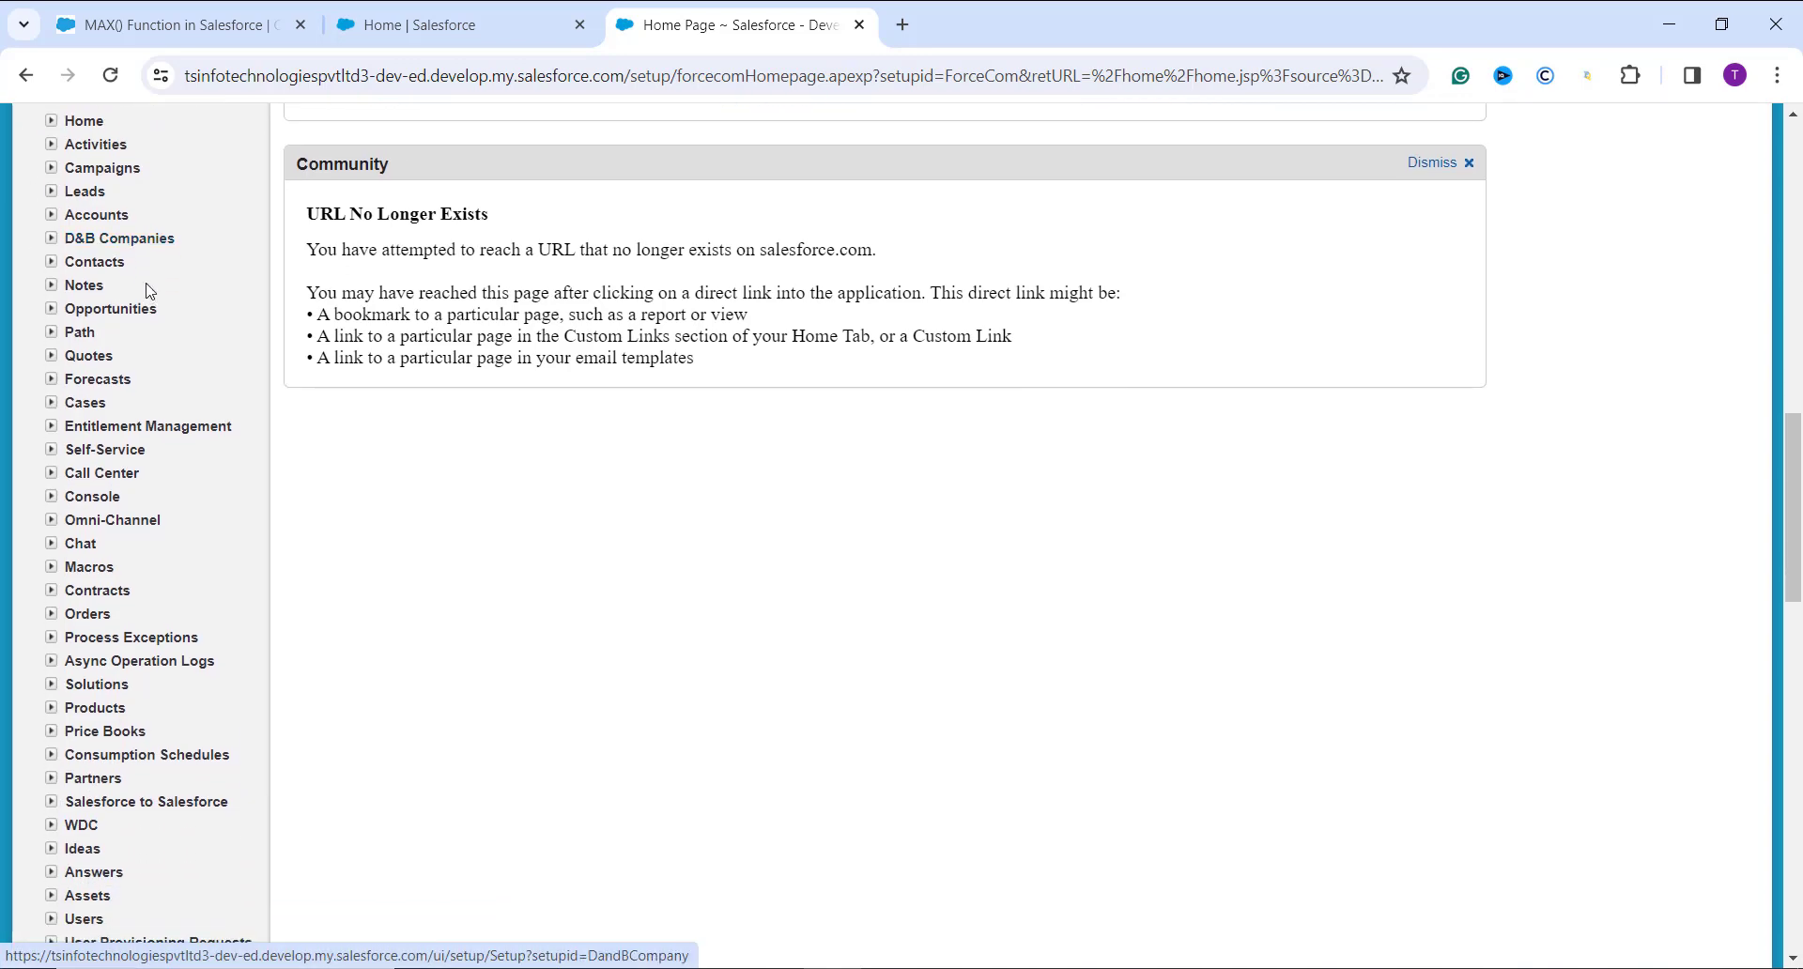
scroll(145, 290, down, 8)
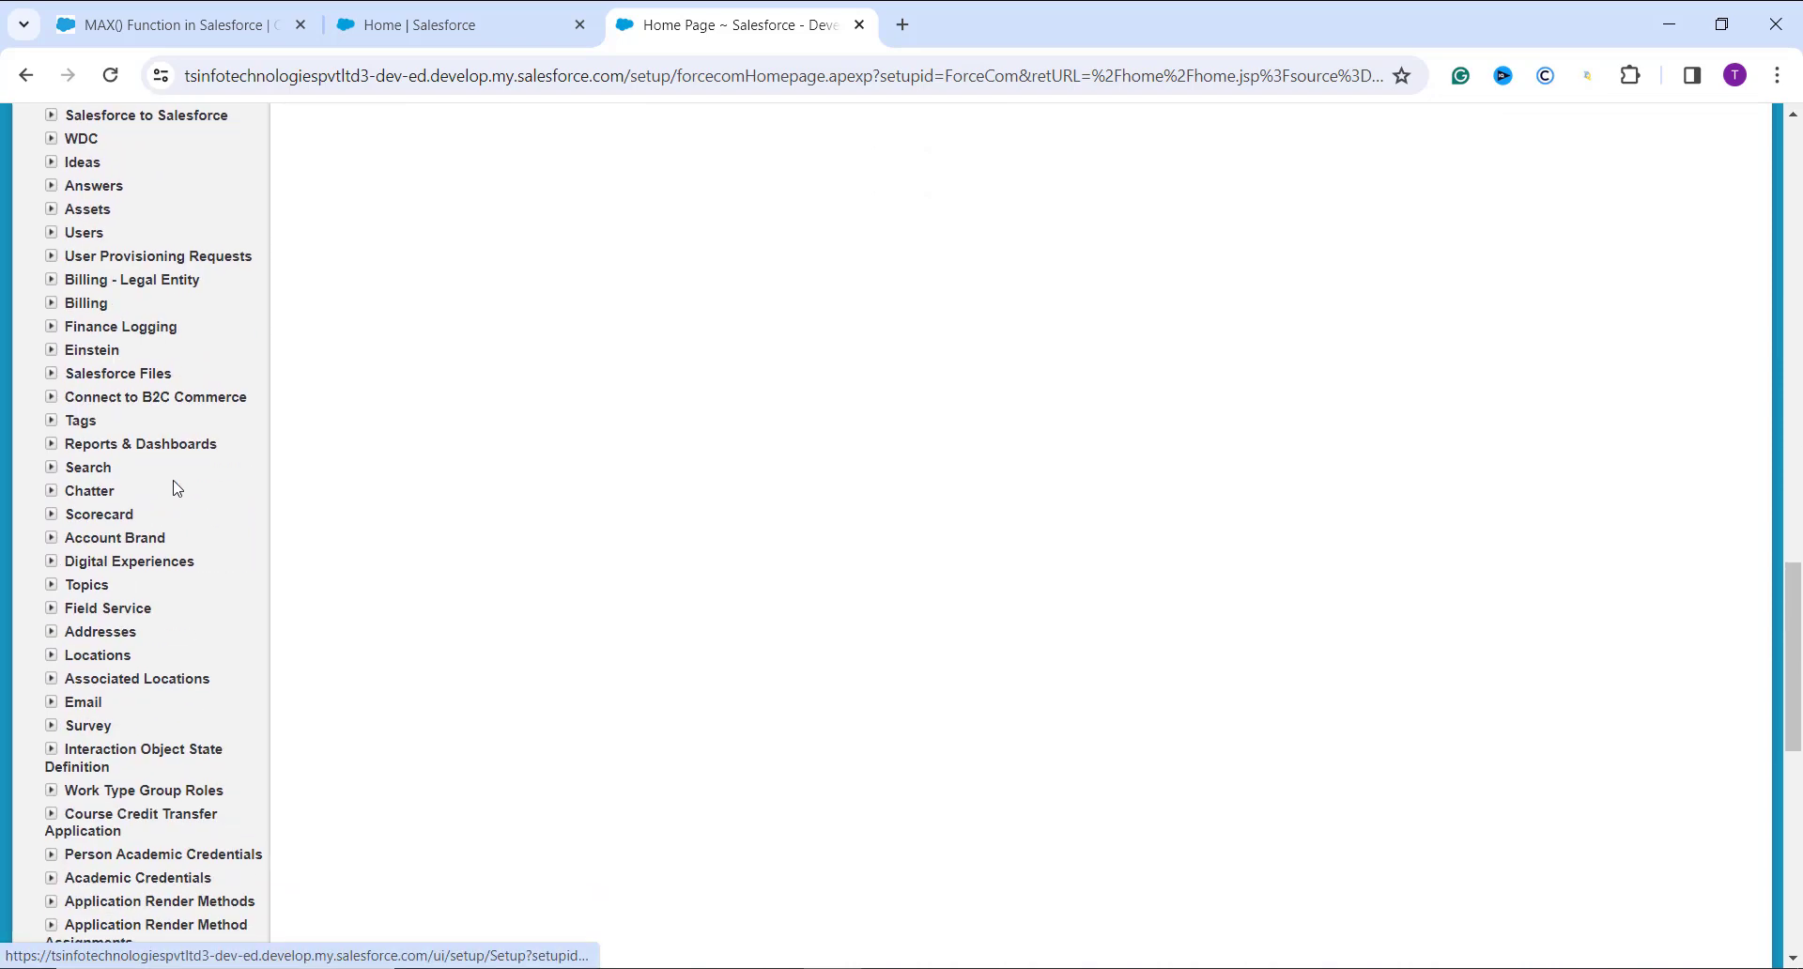
scroll(177, 487, down, 5)
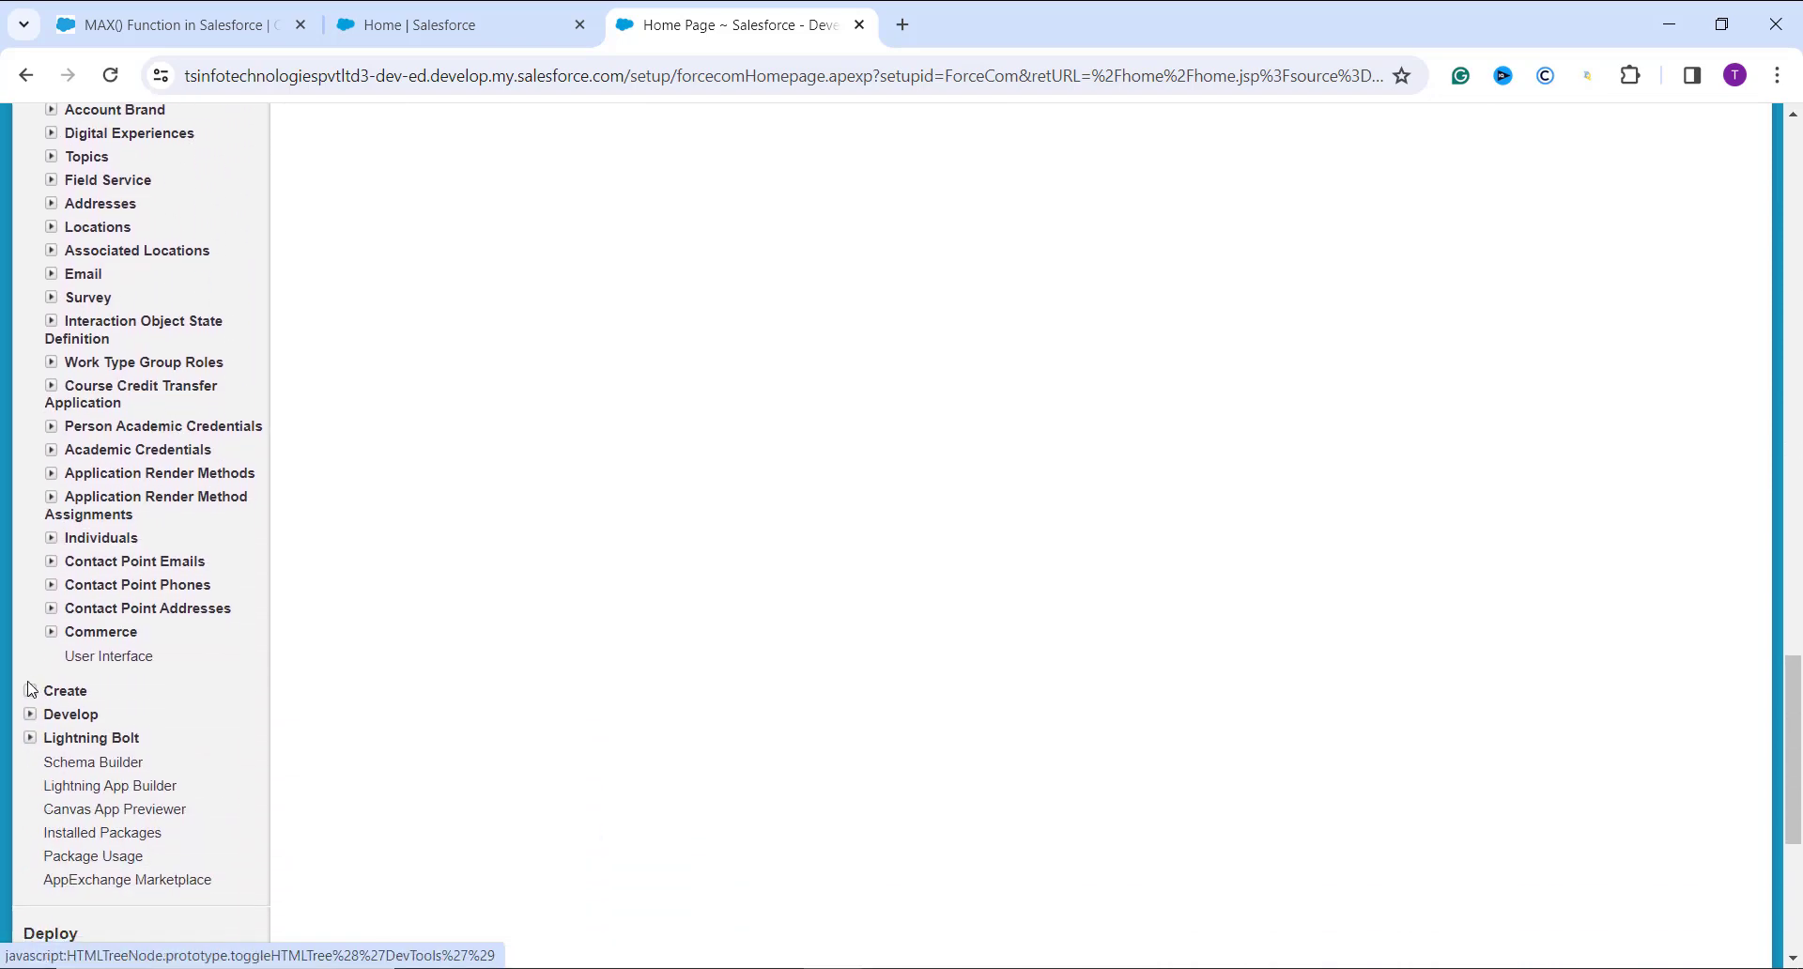
click(30, 690)
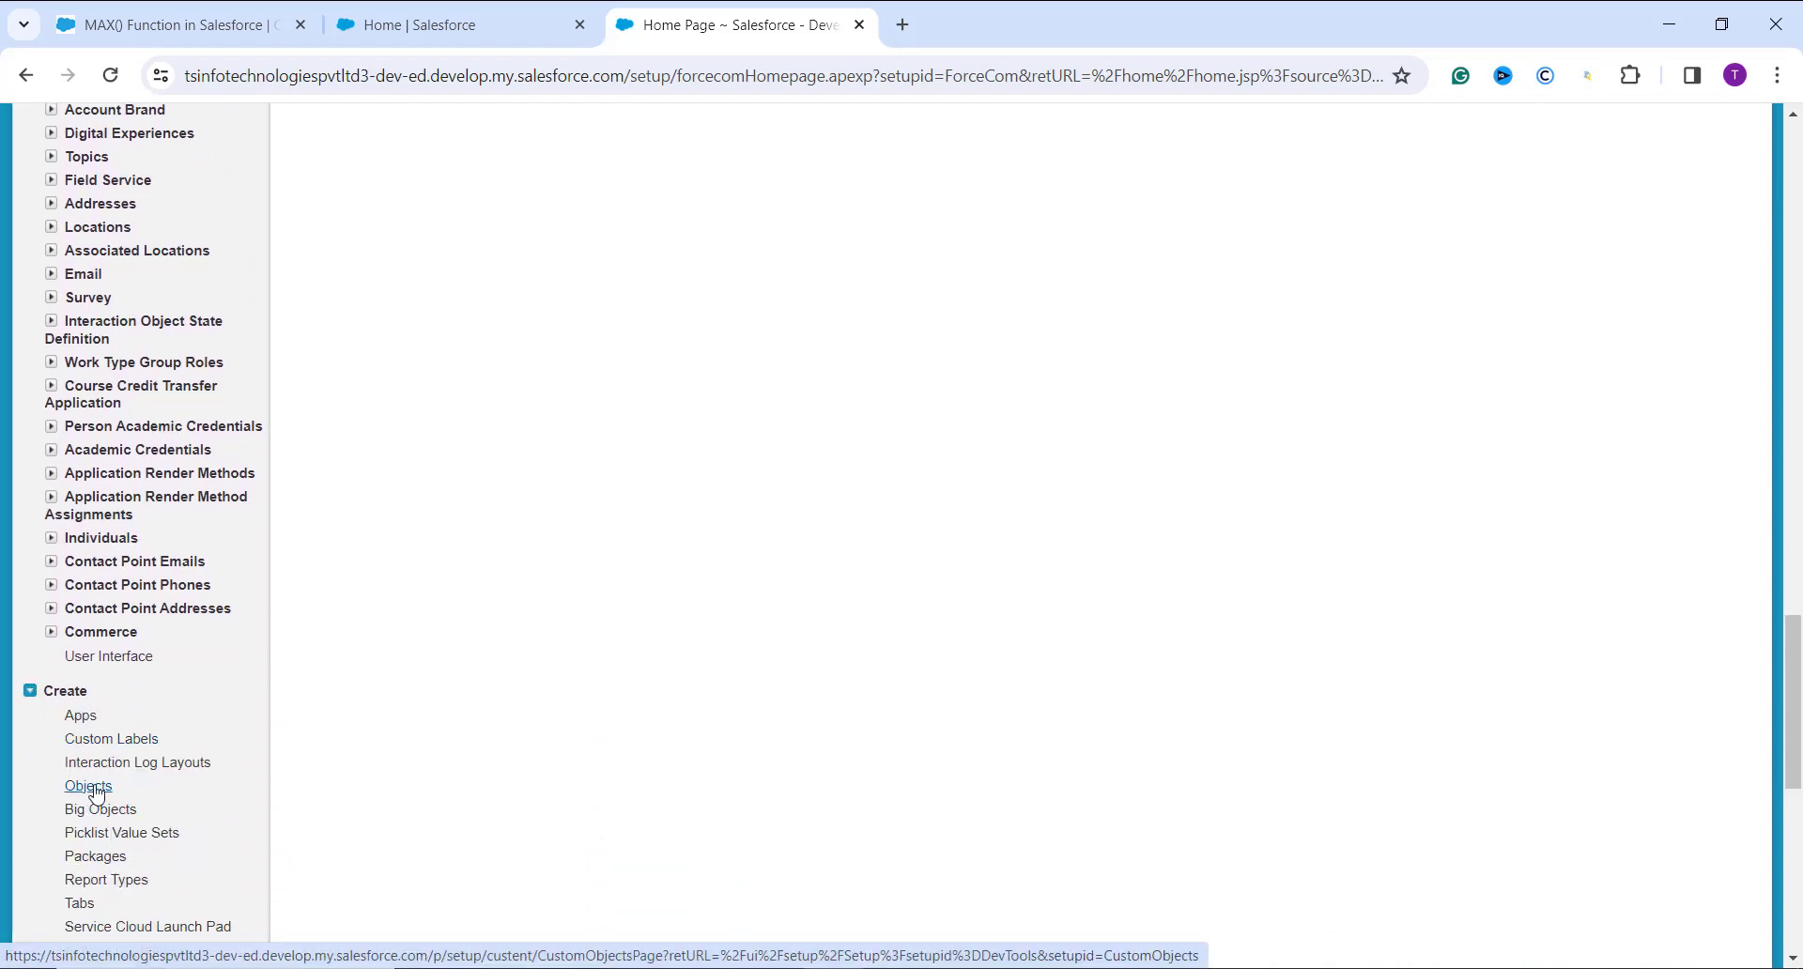
Open the field customization page for the Products object from the Customize section of Setup.
scroll(97, 794, up, 5)
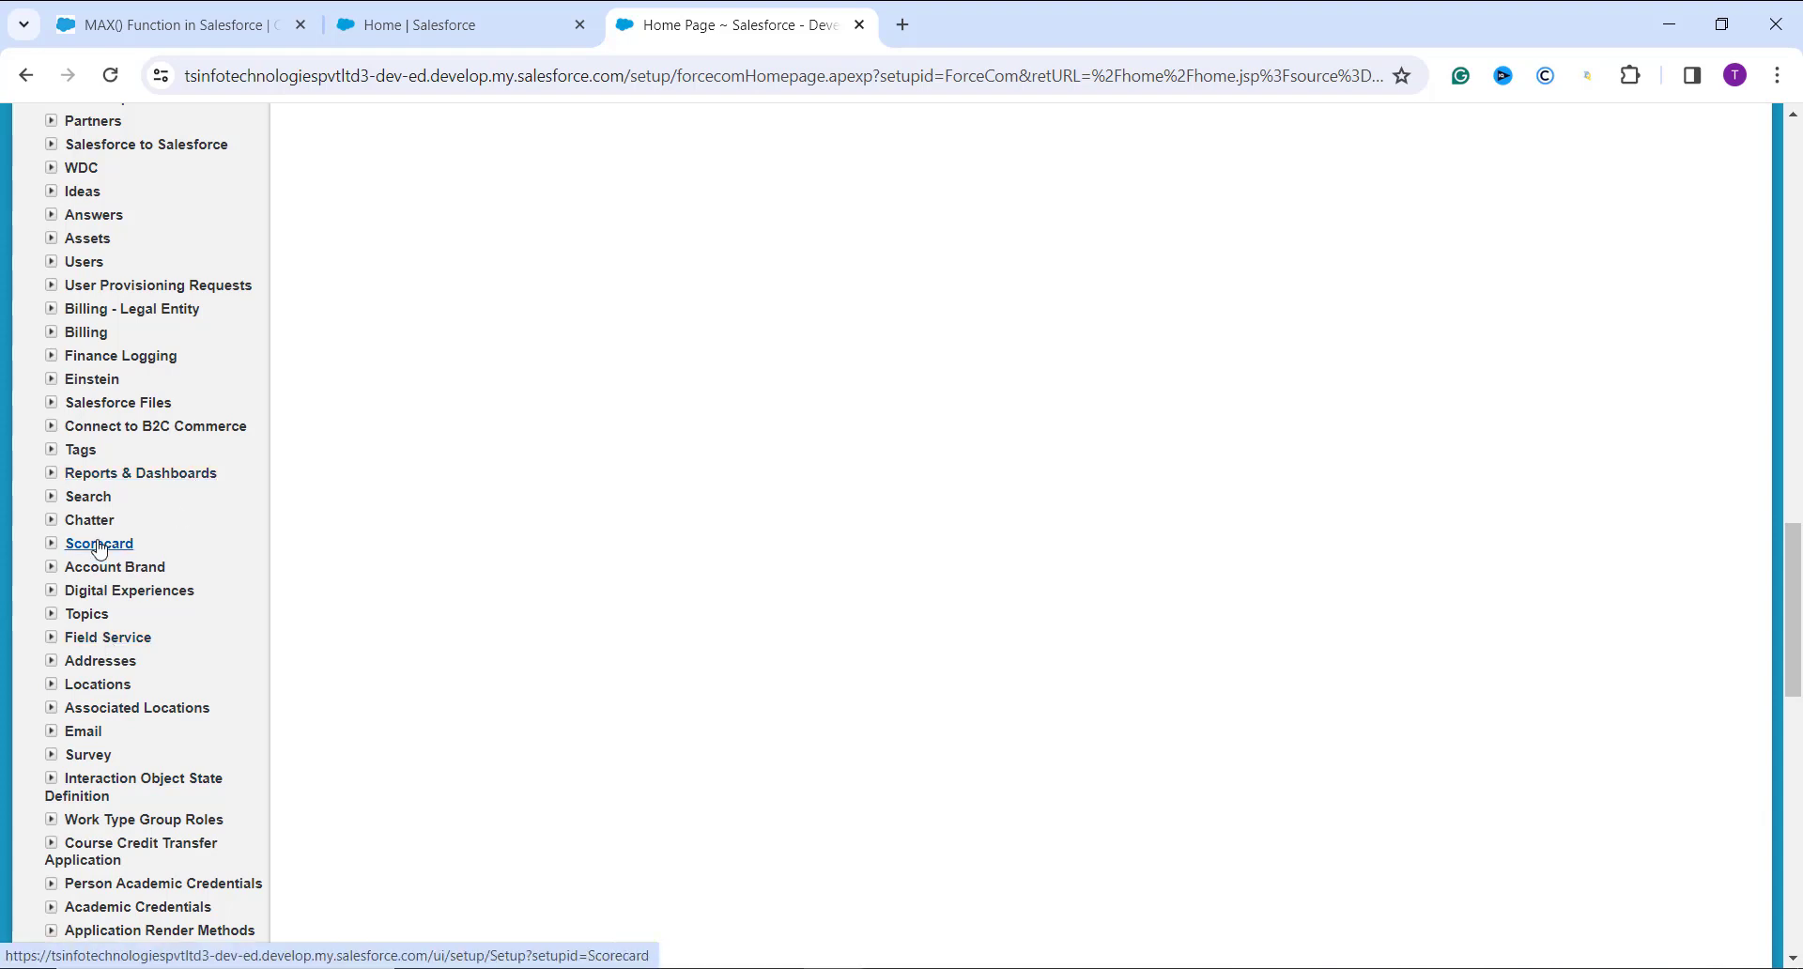
scroll(99, 549, down, 2)
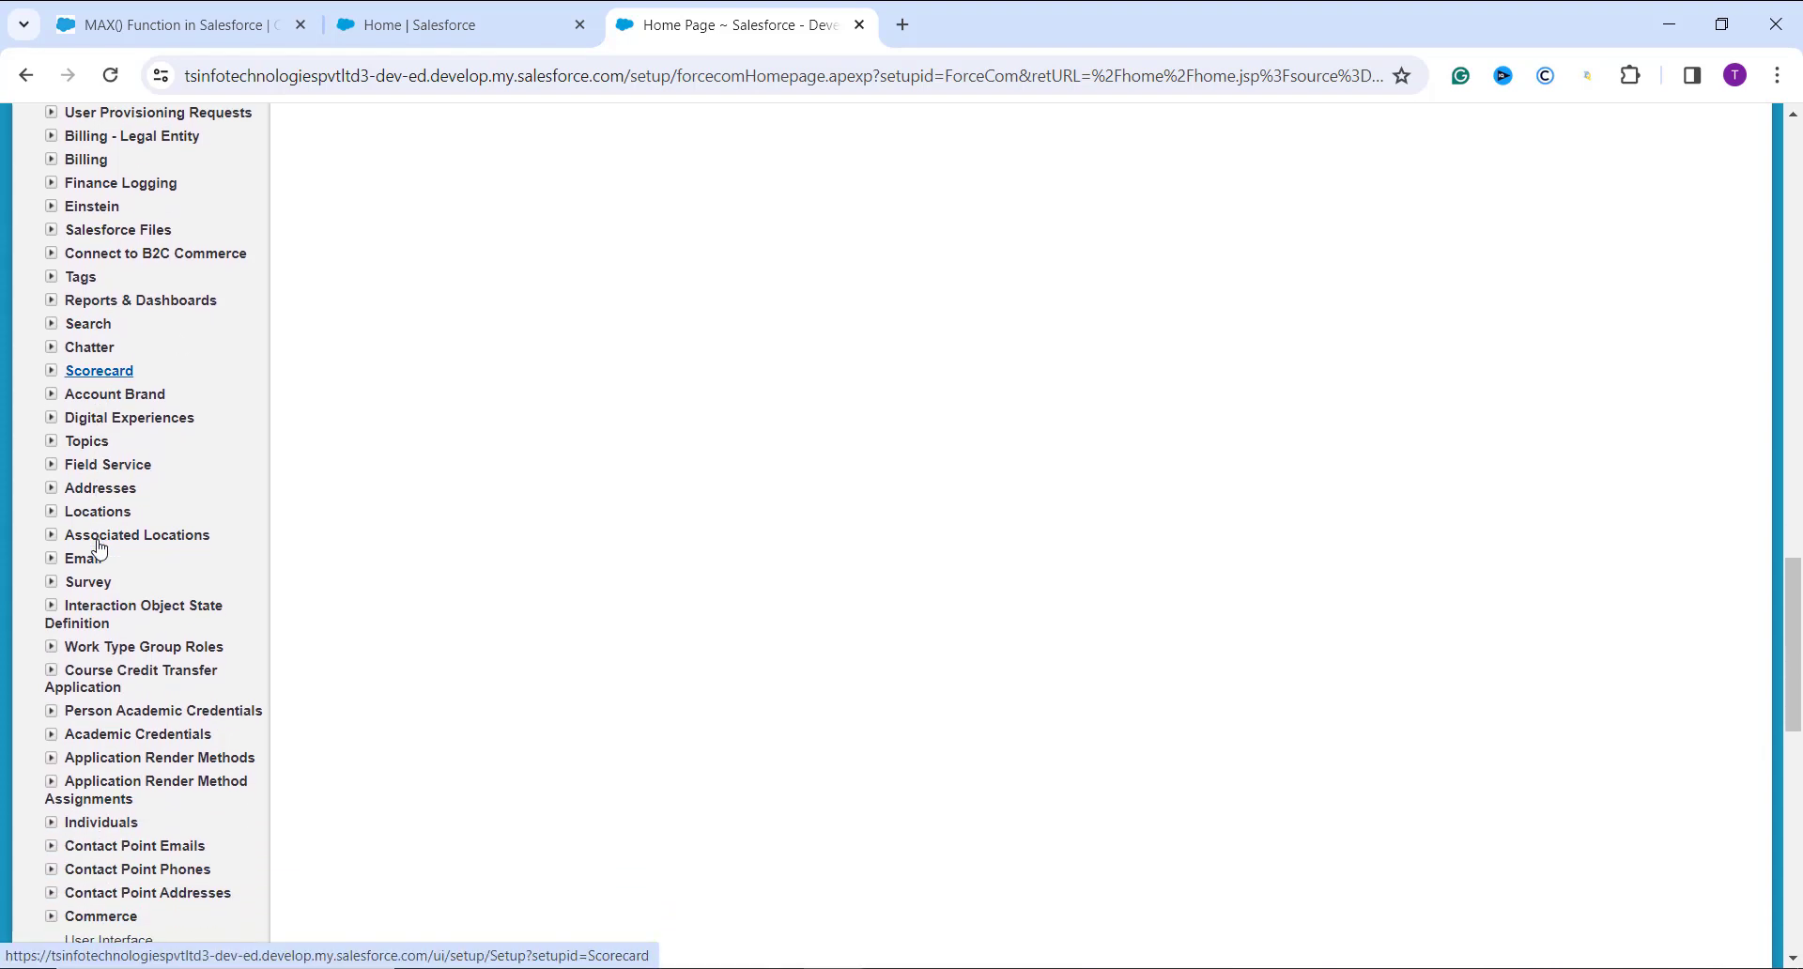
scroll(101, 551, up, 2)
scroll(100, 551, up, 1)
scroll(92, 281, up, 3)
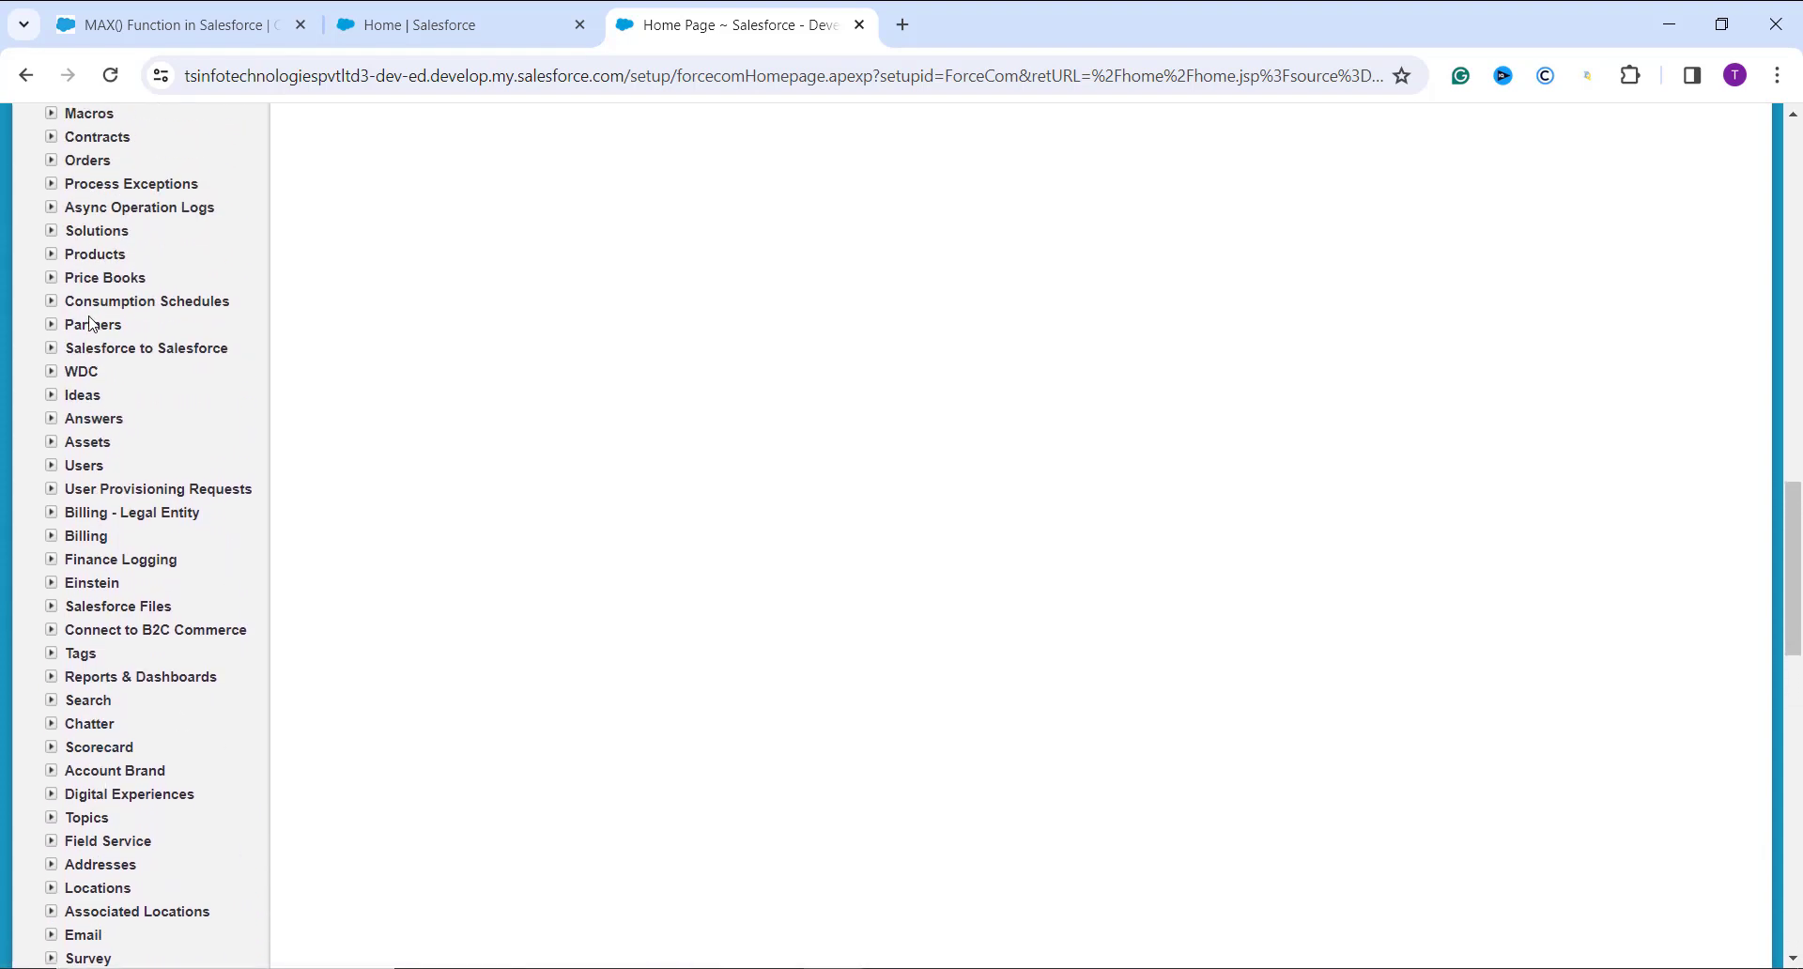
click(91, 260)
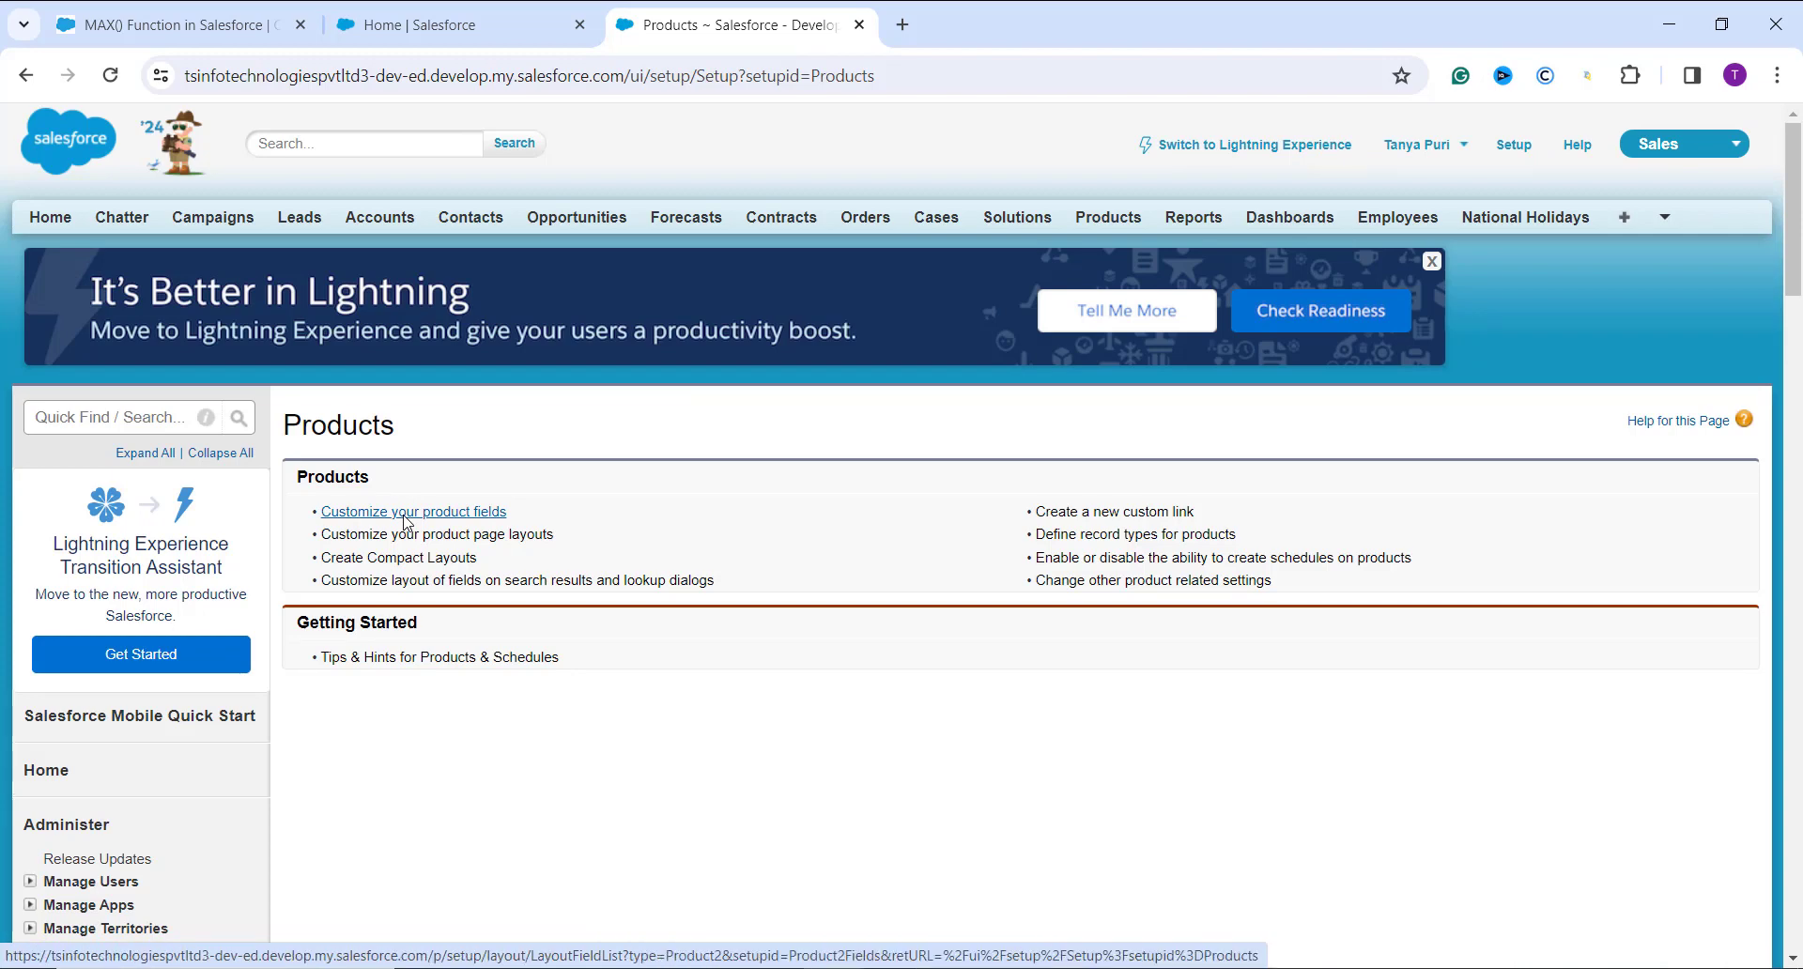
click(406, 516)
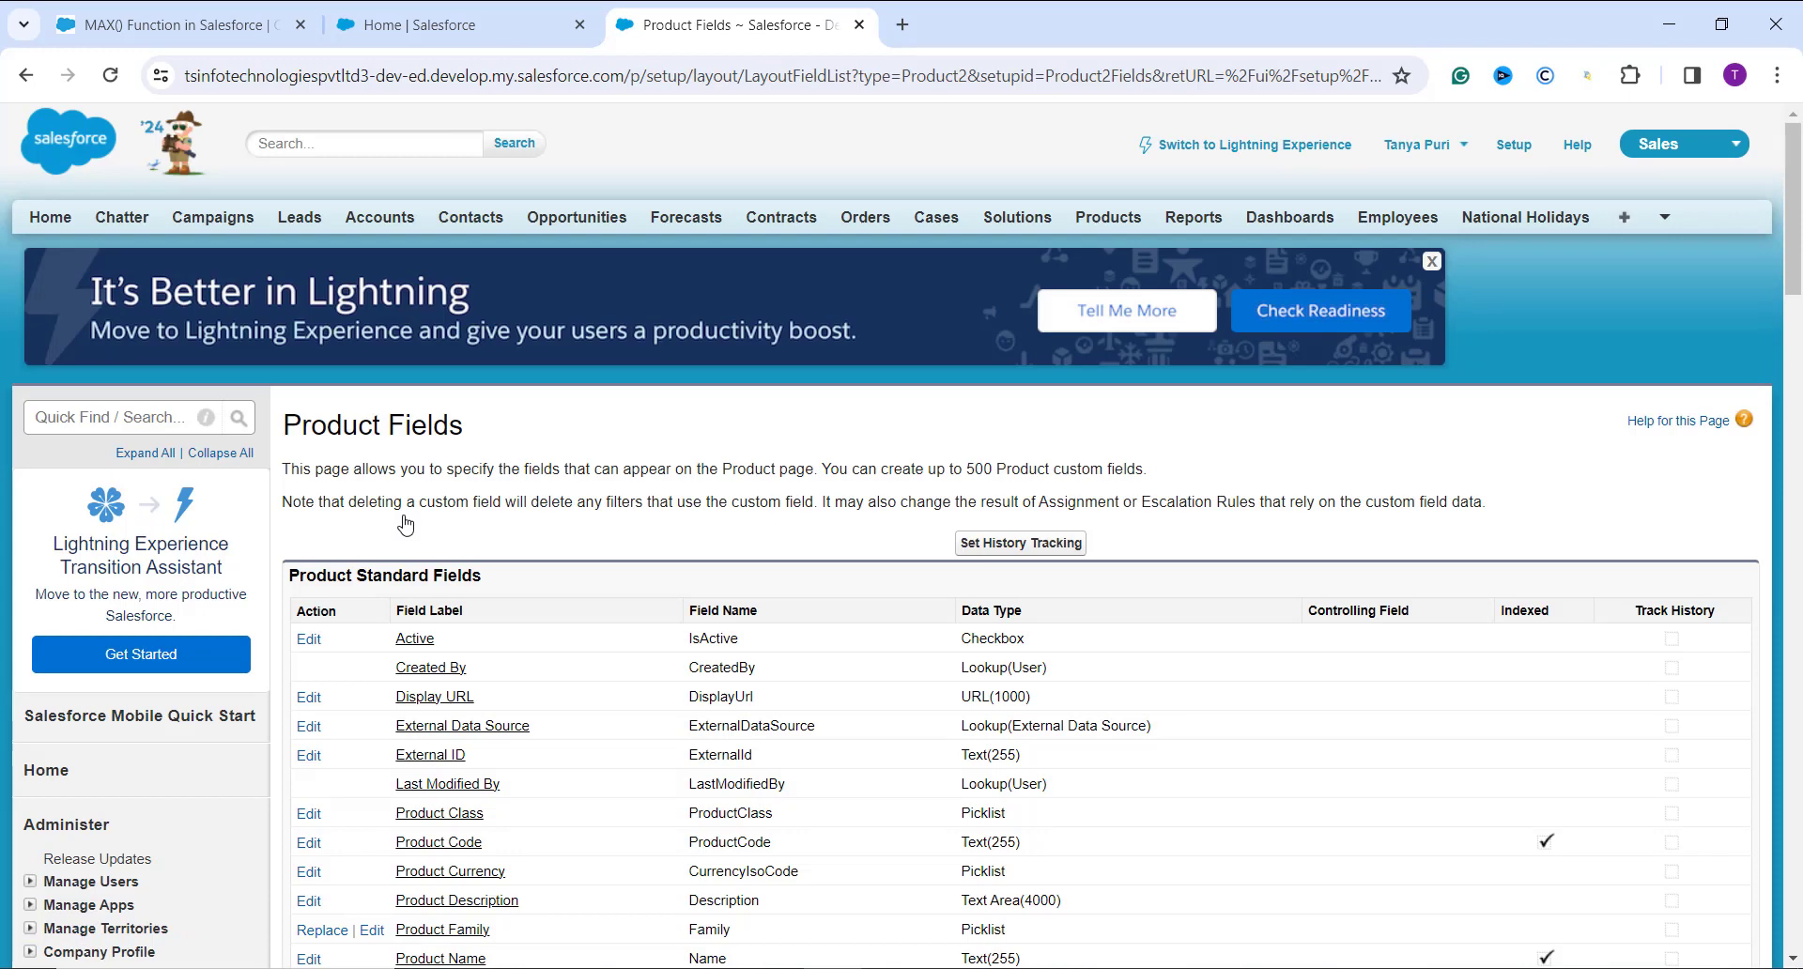
Start a new custom field on the Product object and choose Formula as its data type.
scroll(460, 545, down, 1)
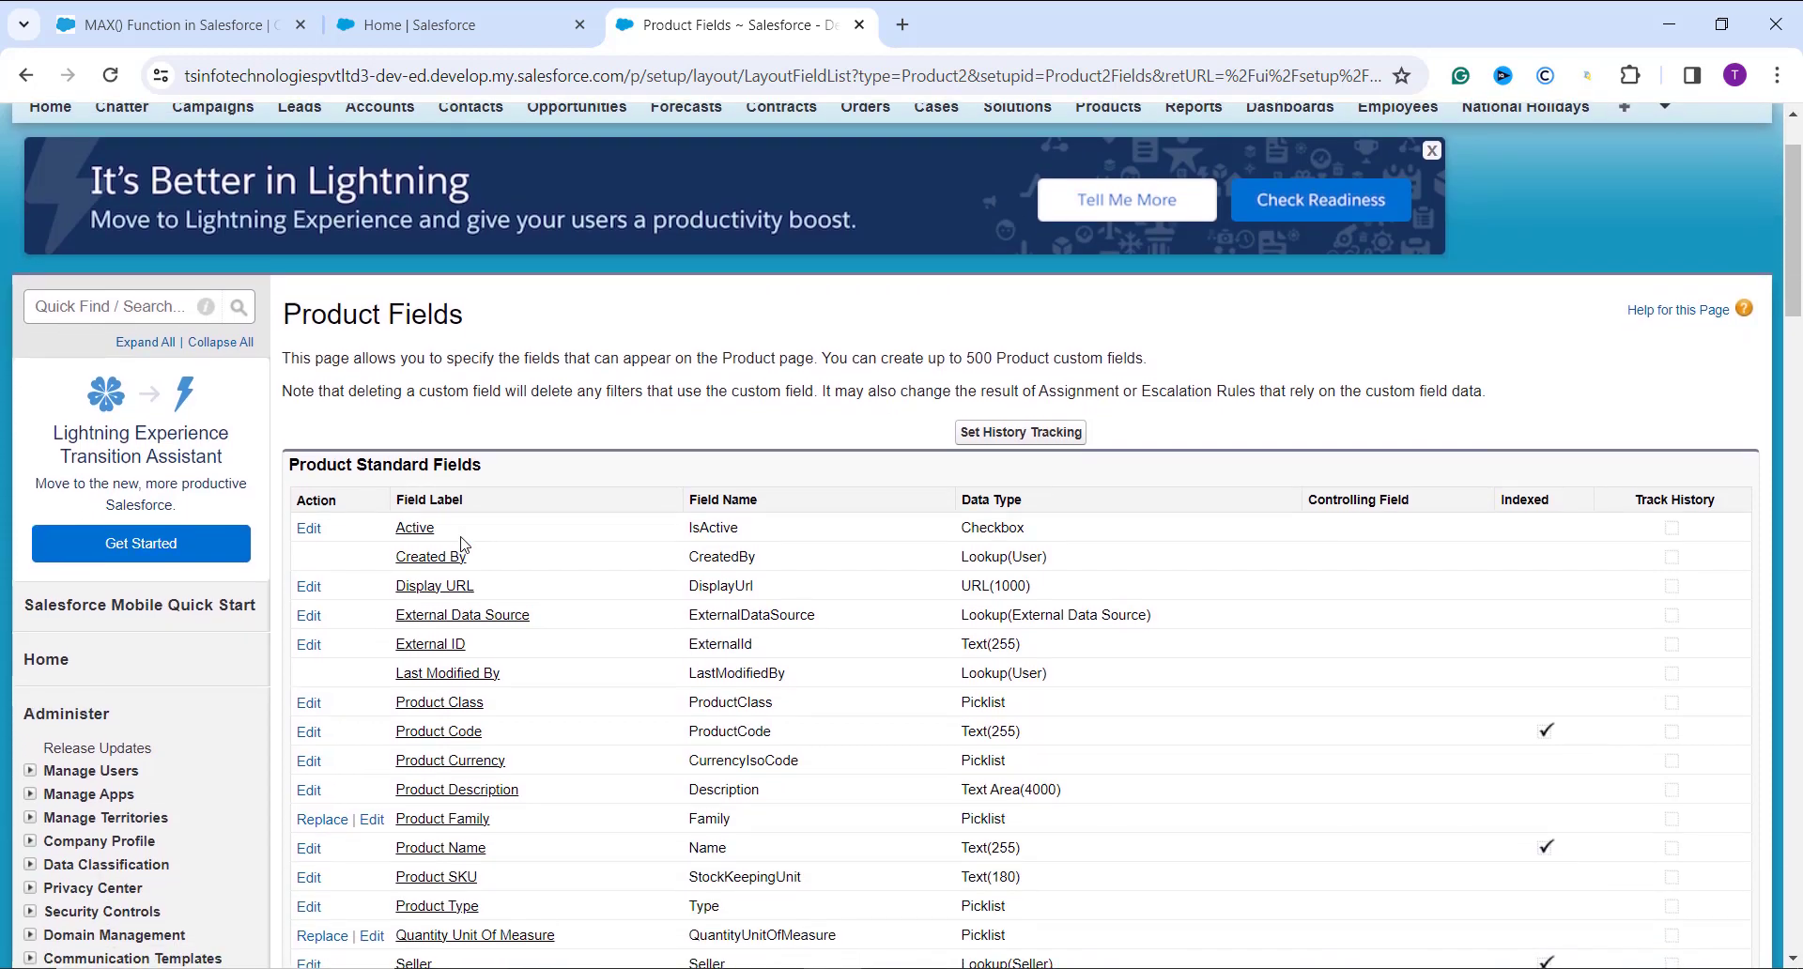
scroll(460, 544, down, 1)
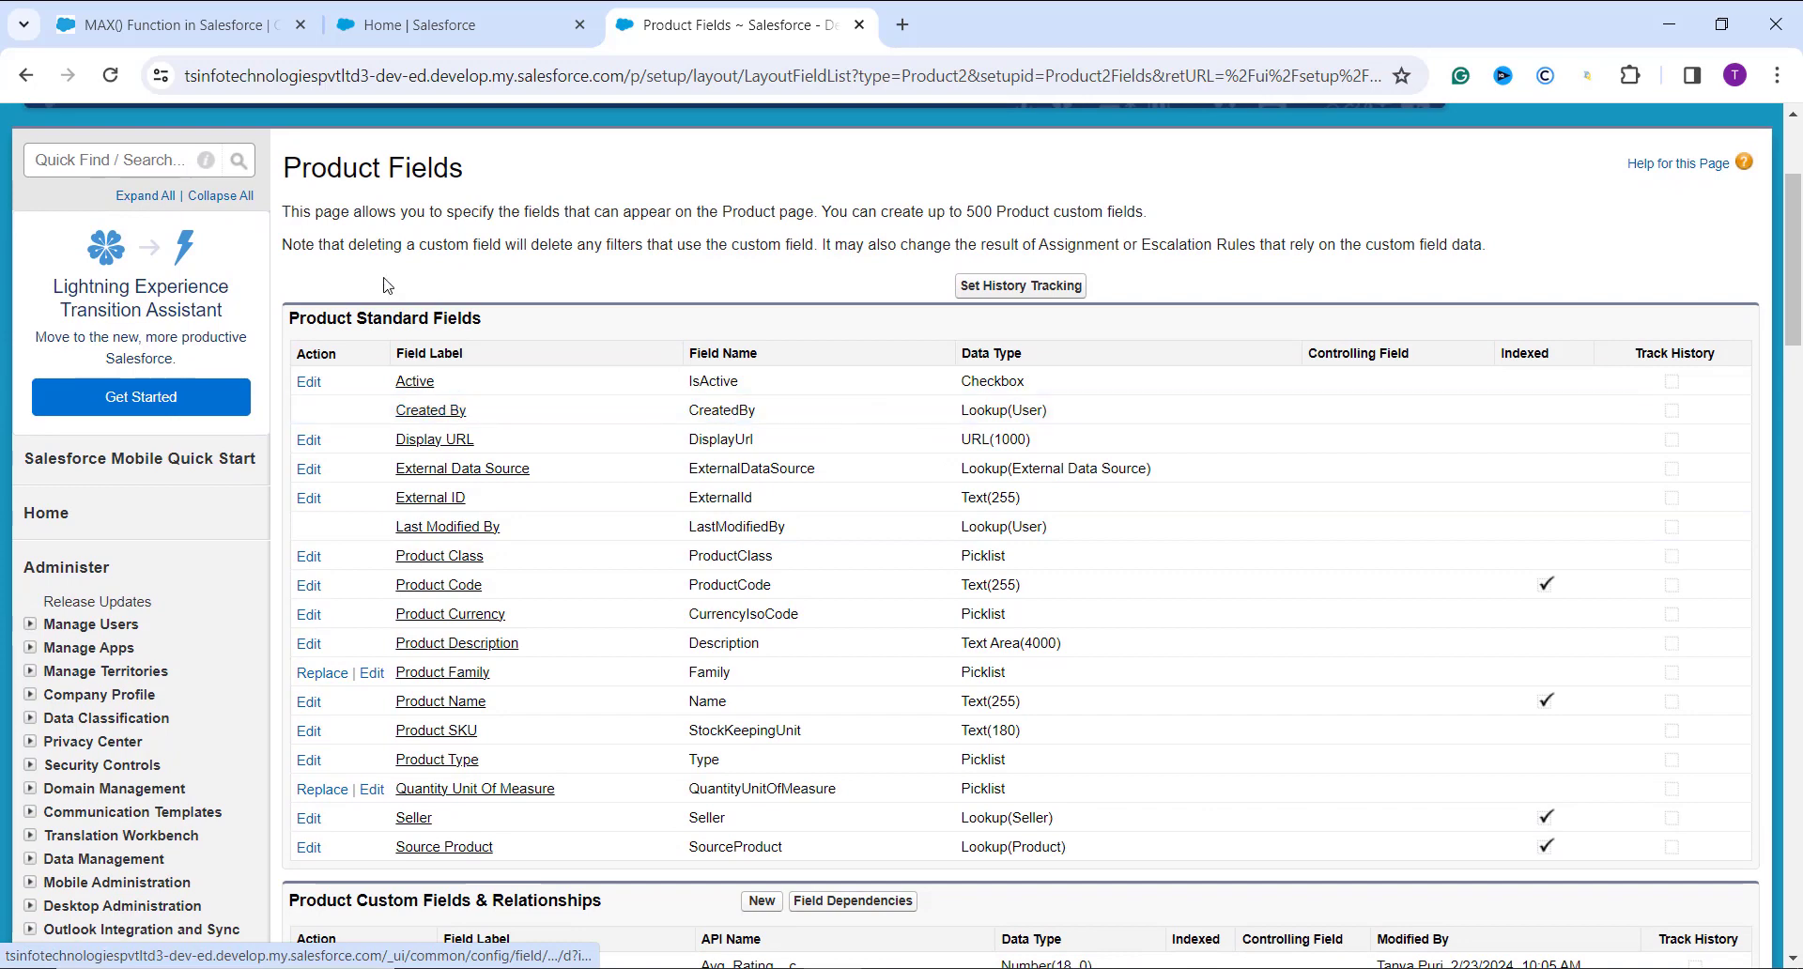
scroll(564, 690, down, 2)
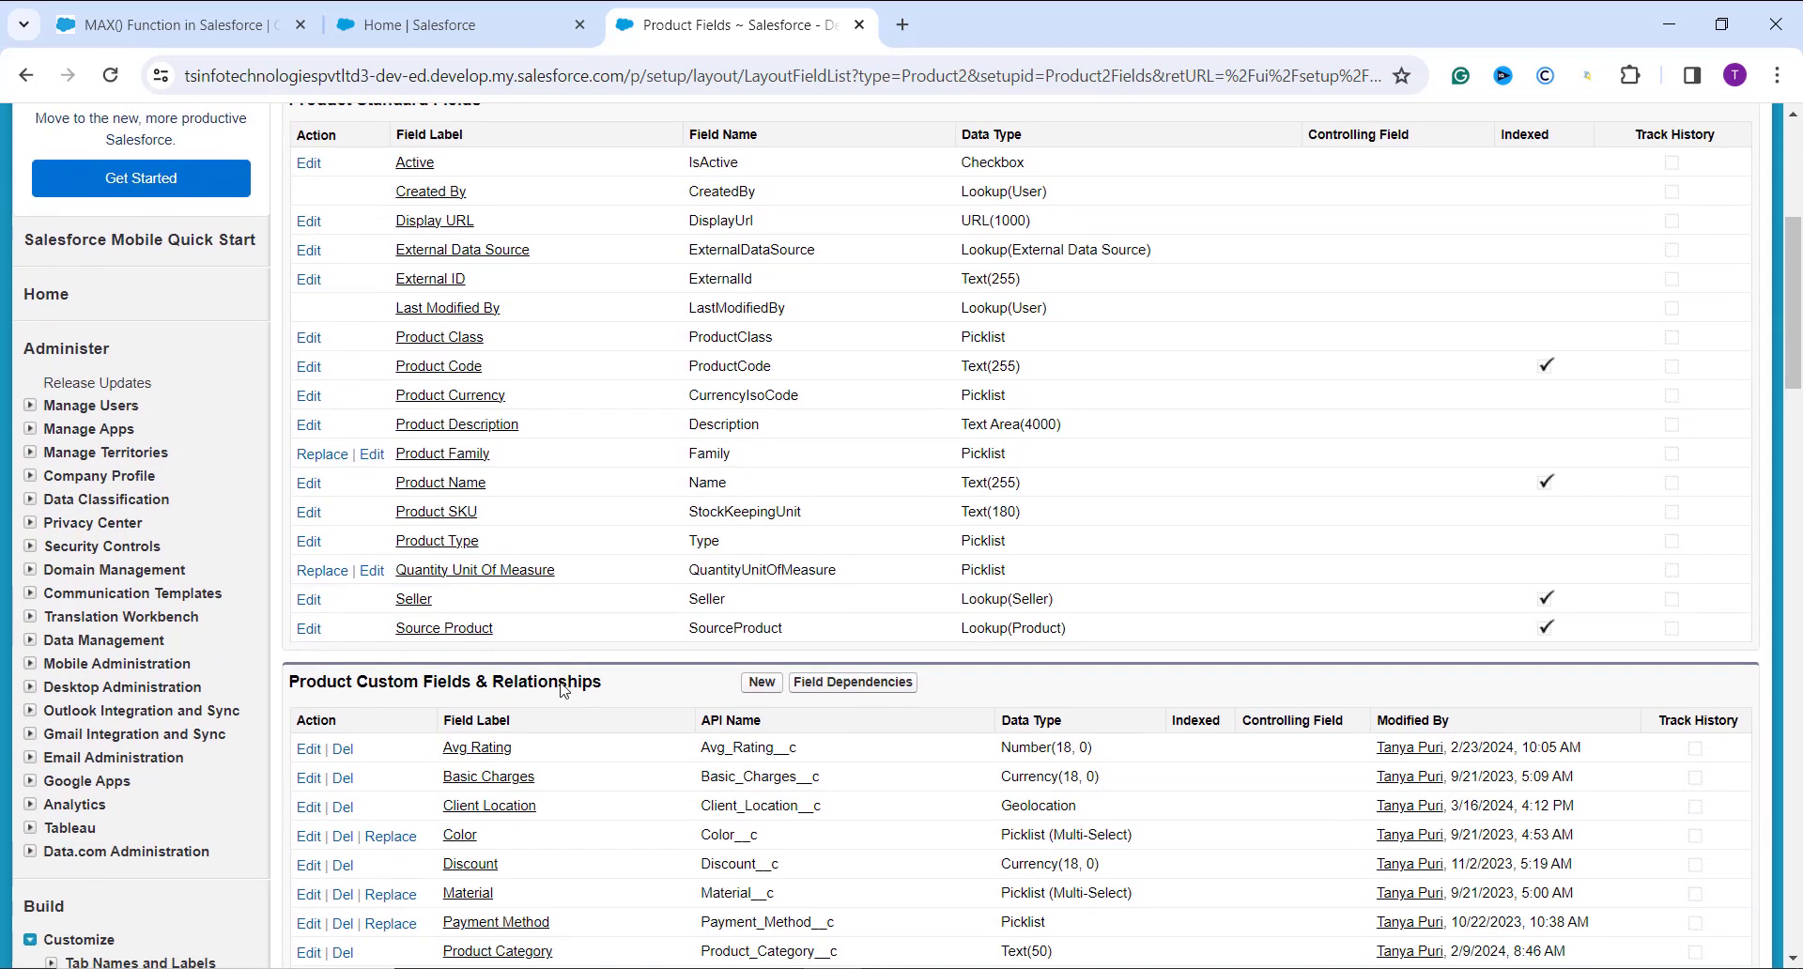
scroll(418, 667, down, 1)
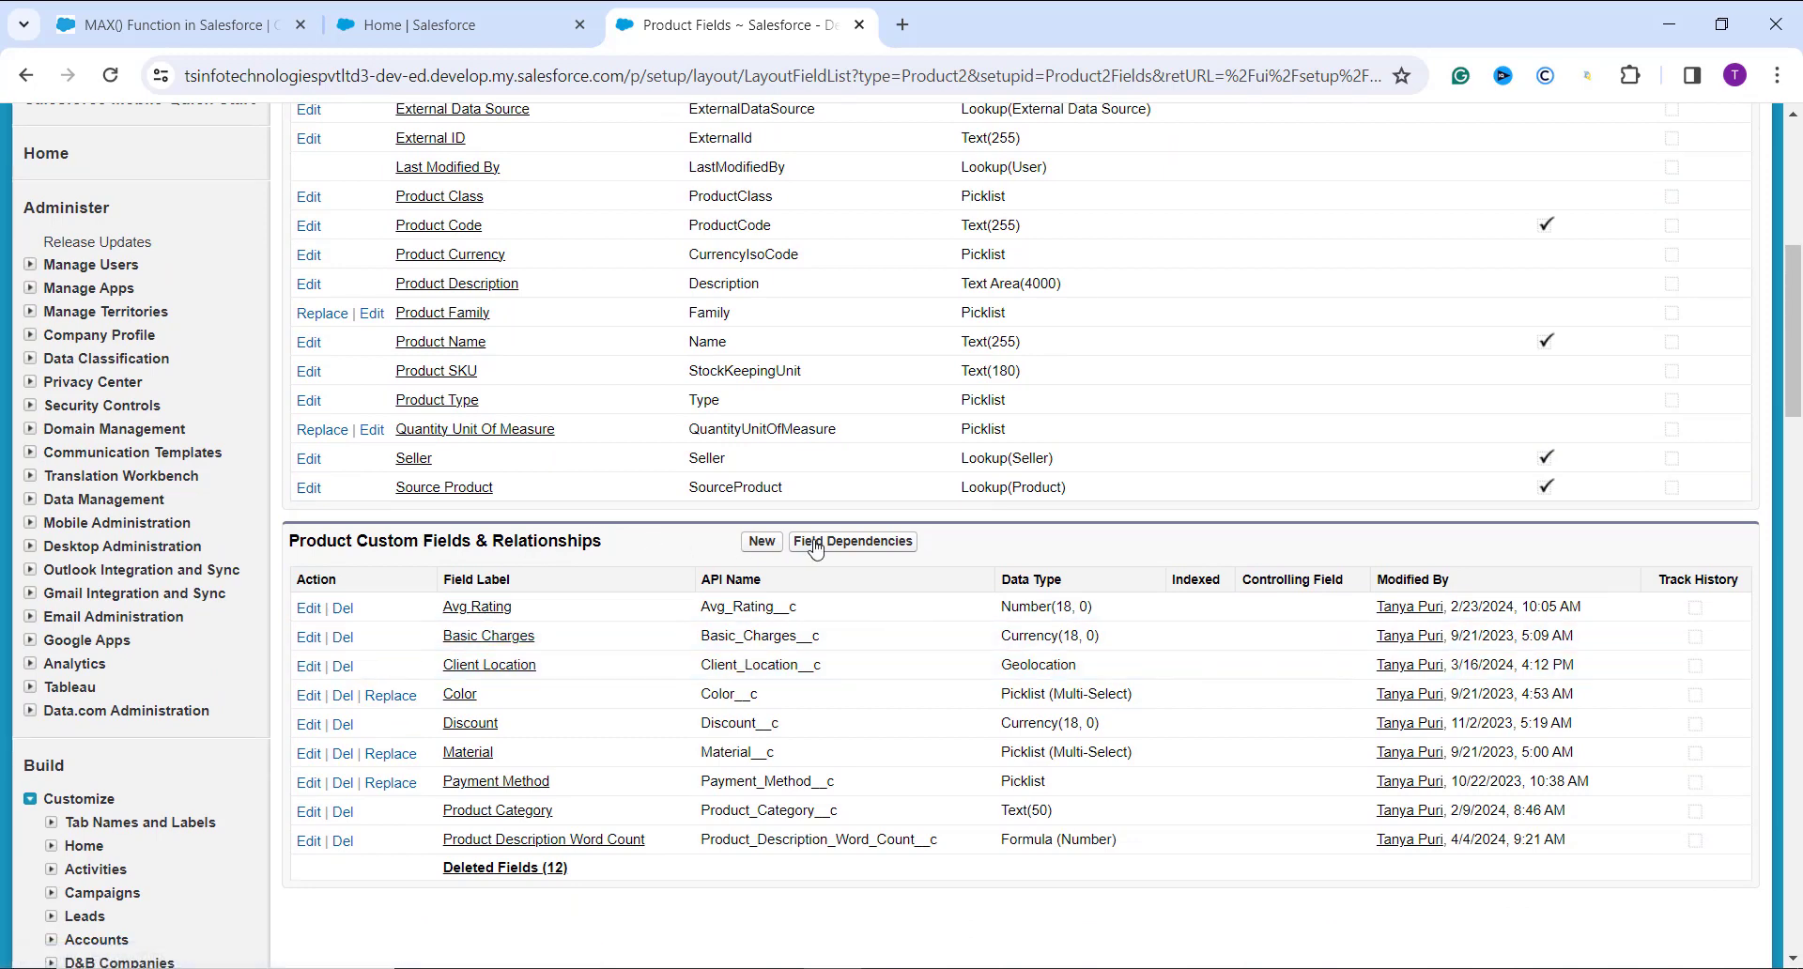
click(763, 549)
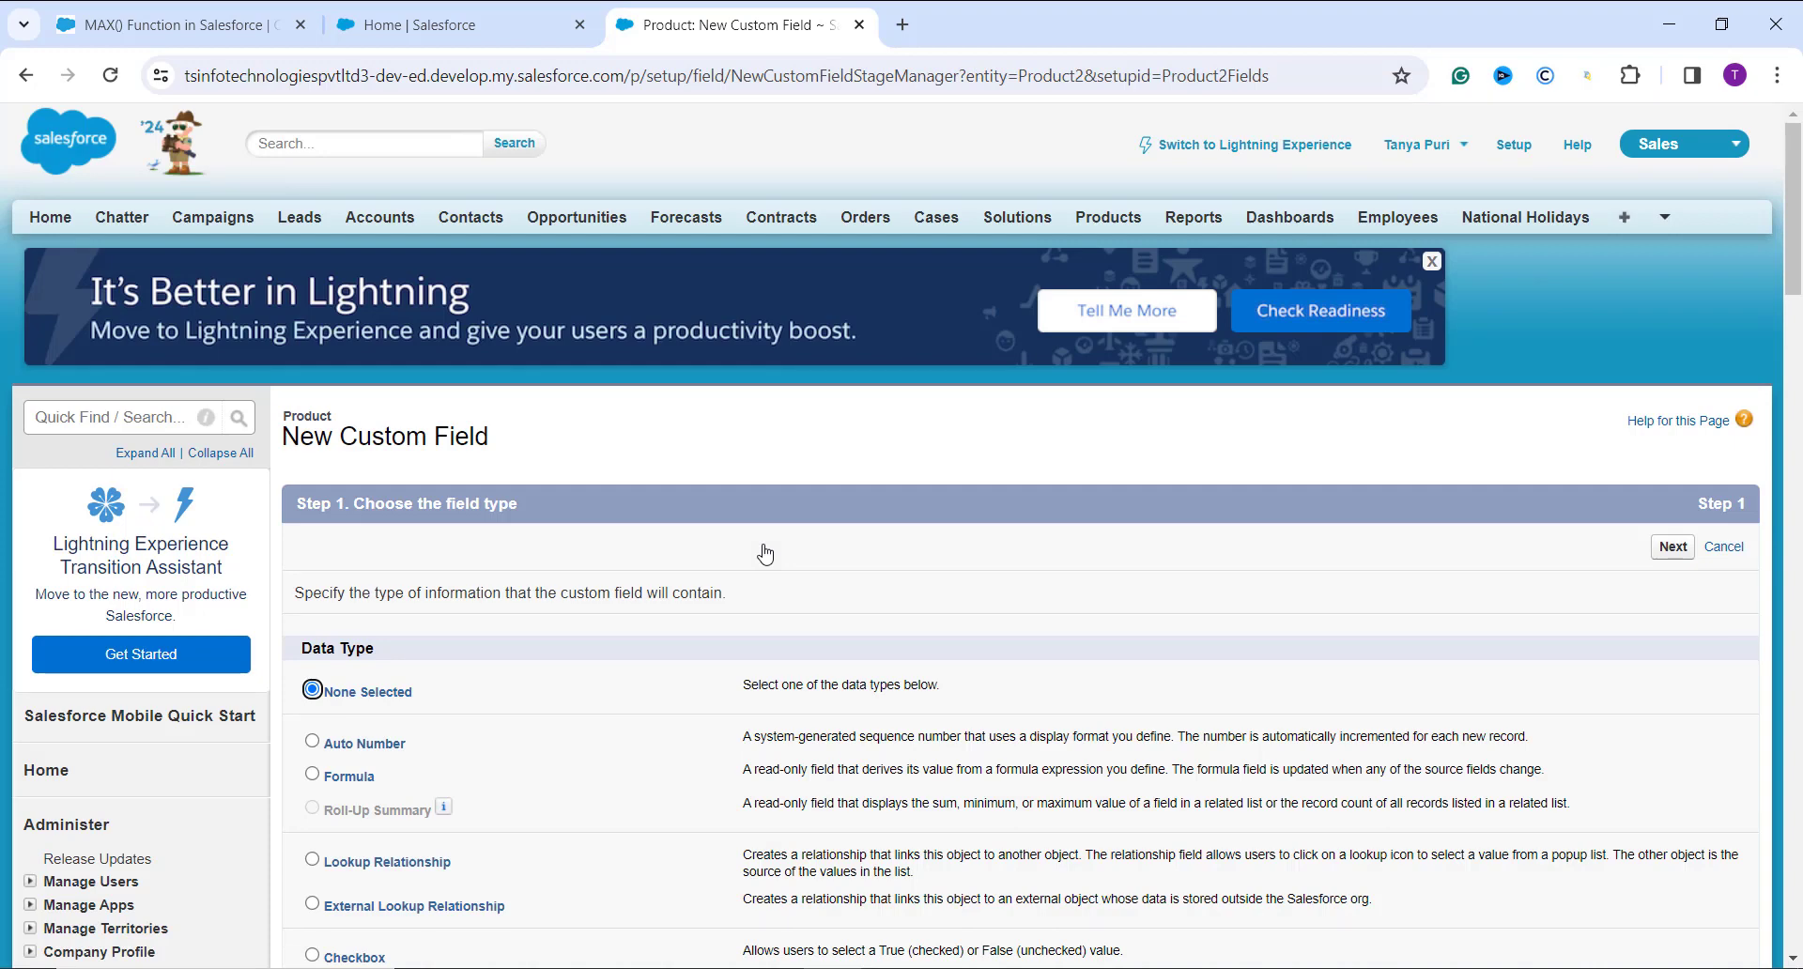
click(344, 781)
click(1671, 547)
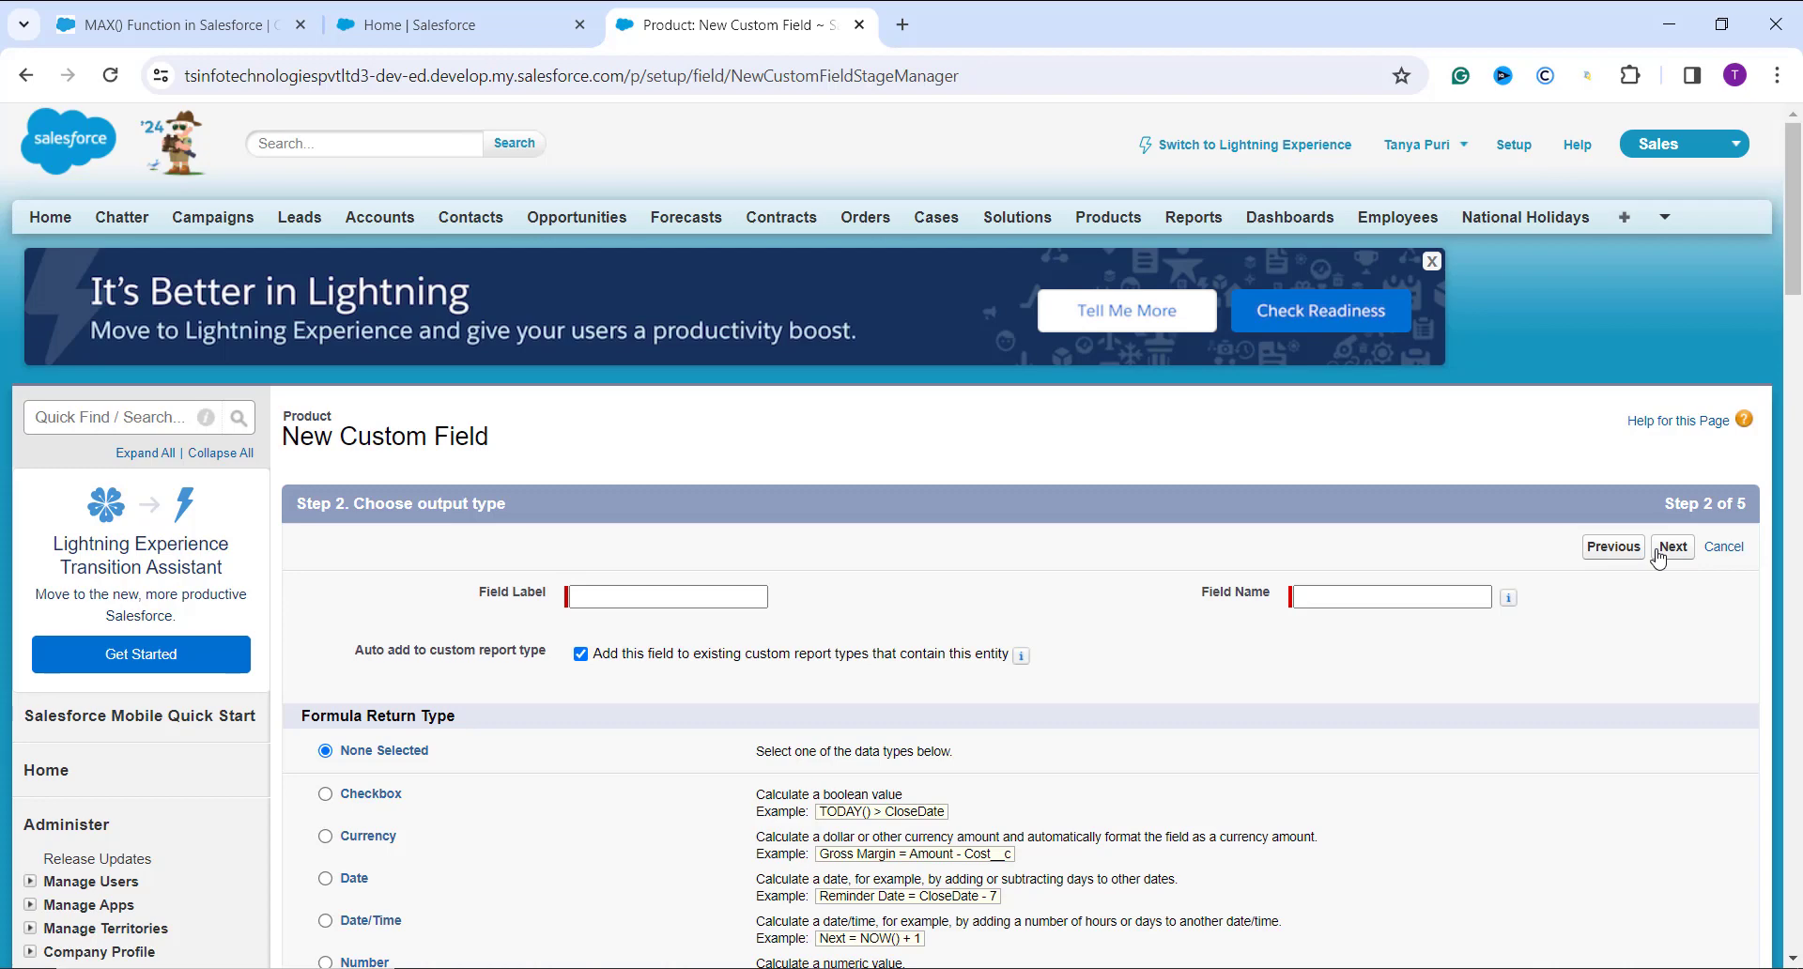
Label the formula field "Maximum Price", set its return type to Currency, and continue to the formula entry step.
click(737, 598)
text(Maxi)
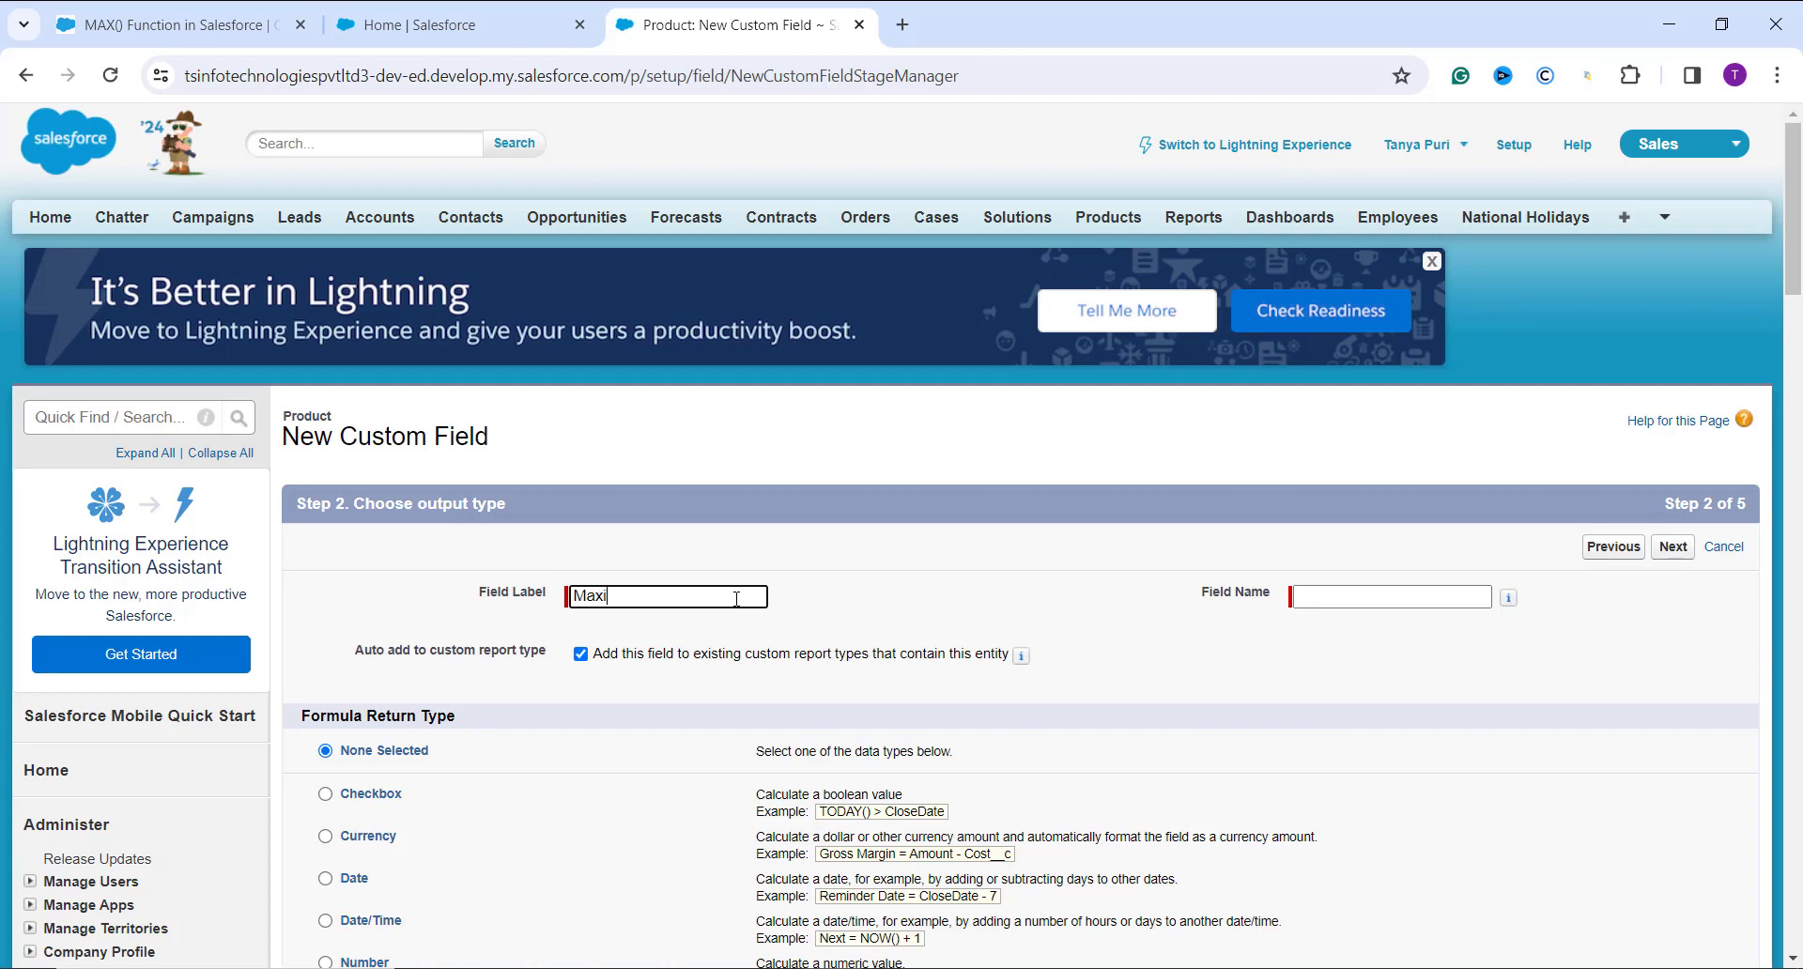
text(mum Price)
click(1325, 668)
scroll(1294, 672, down, 1)
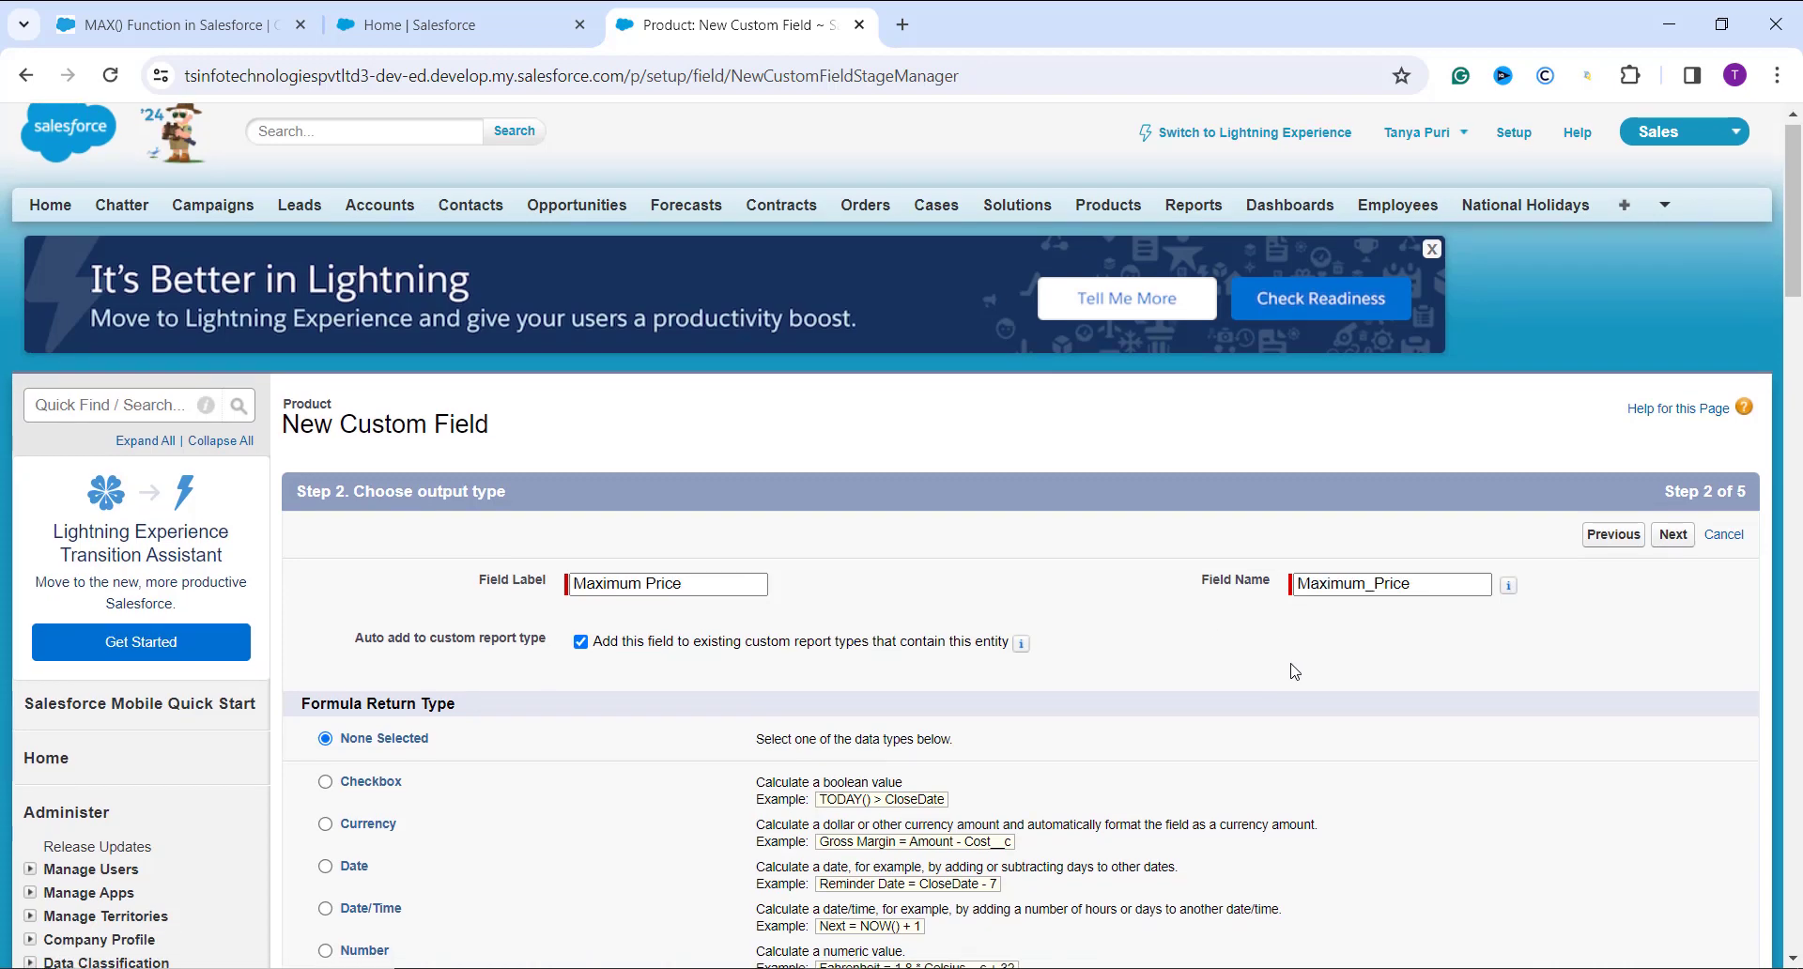
scroll(1294, 672, down, 2)
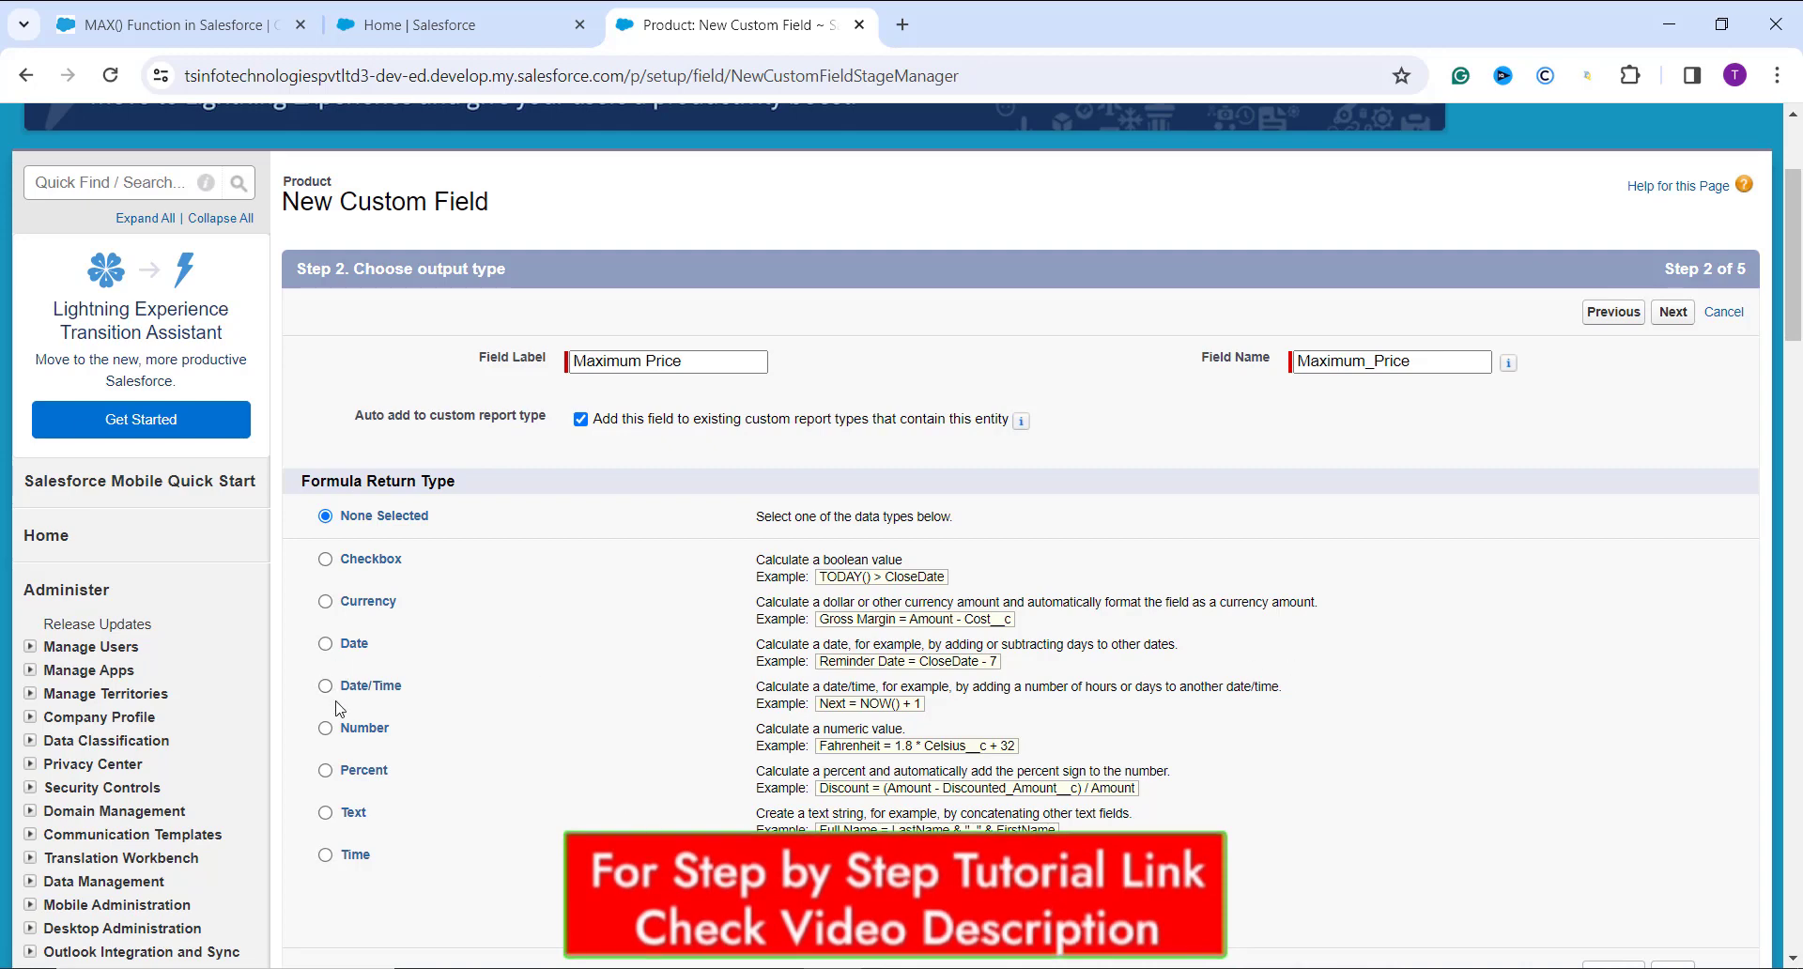
click(349, 601)
scroll(599, 643, down, 1)
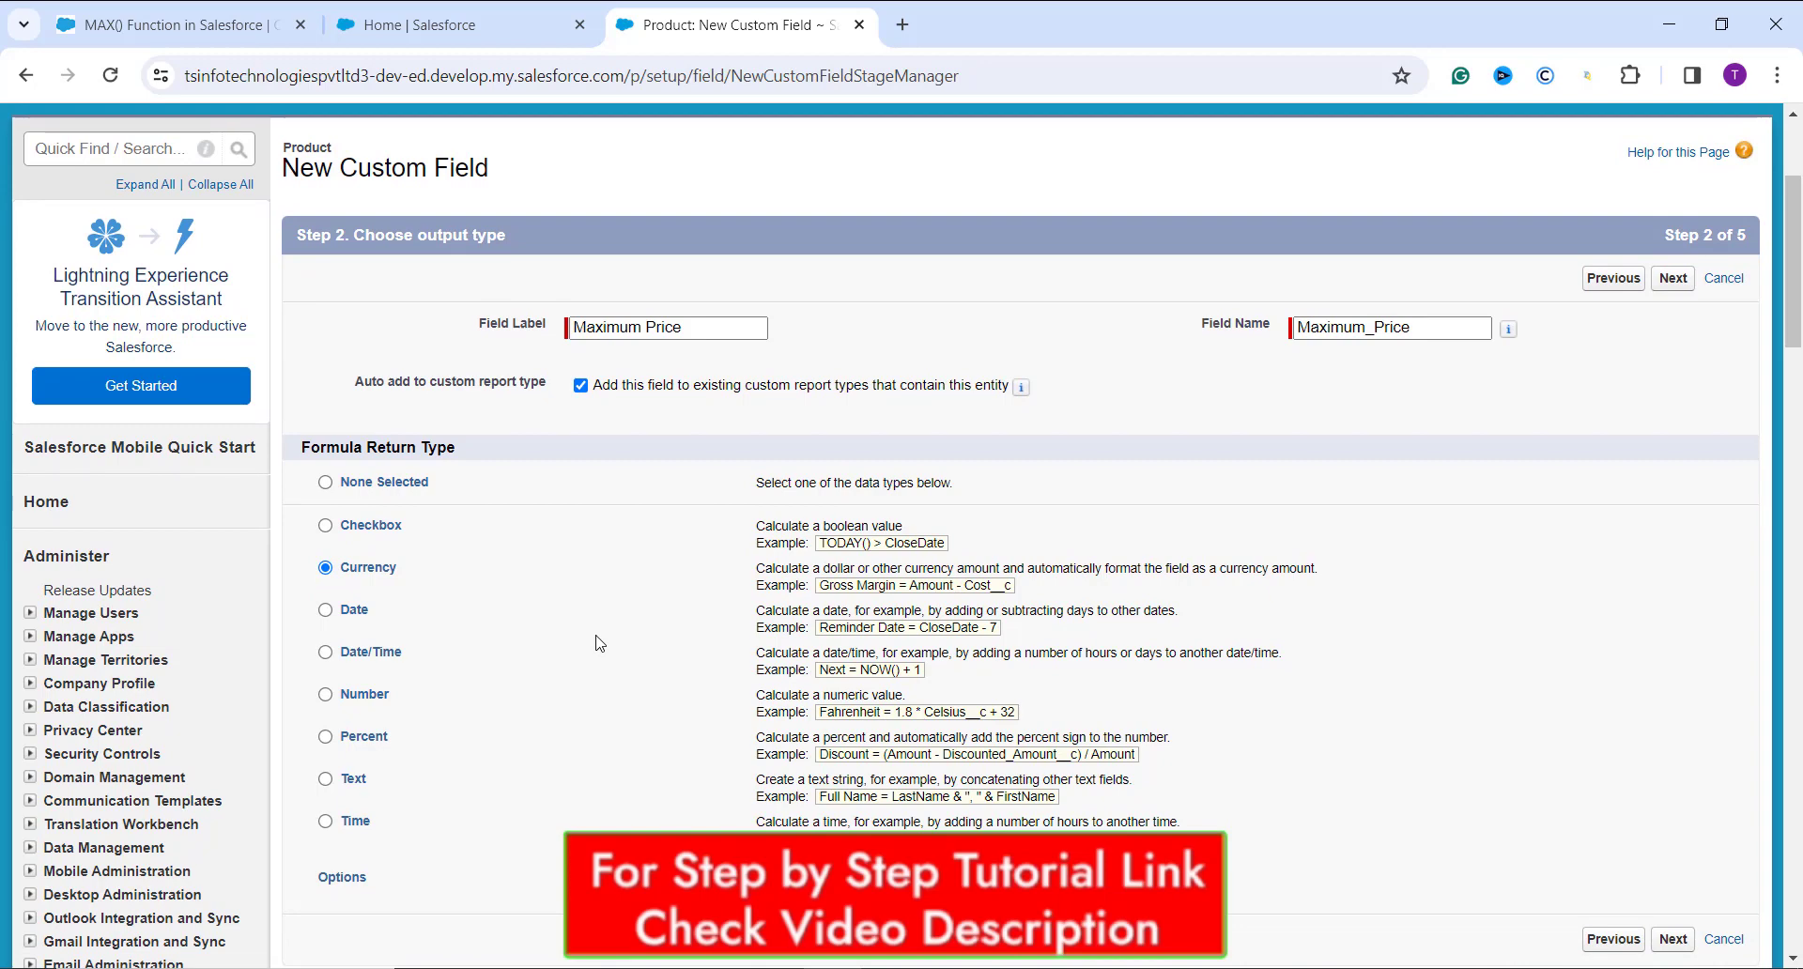
scroll(600, 643, up, 3)
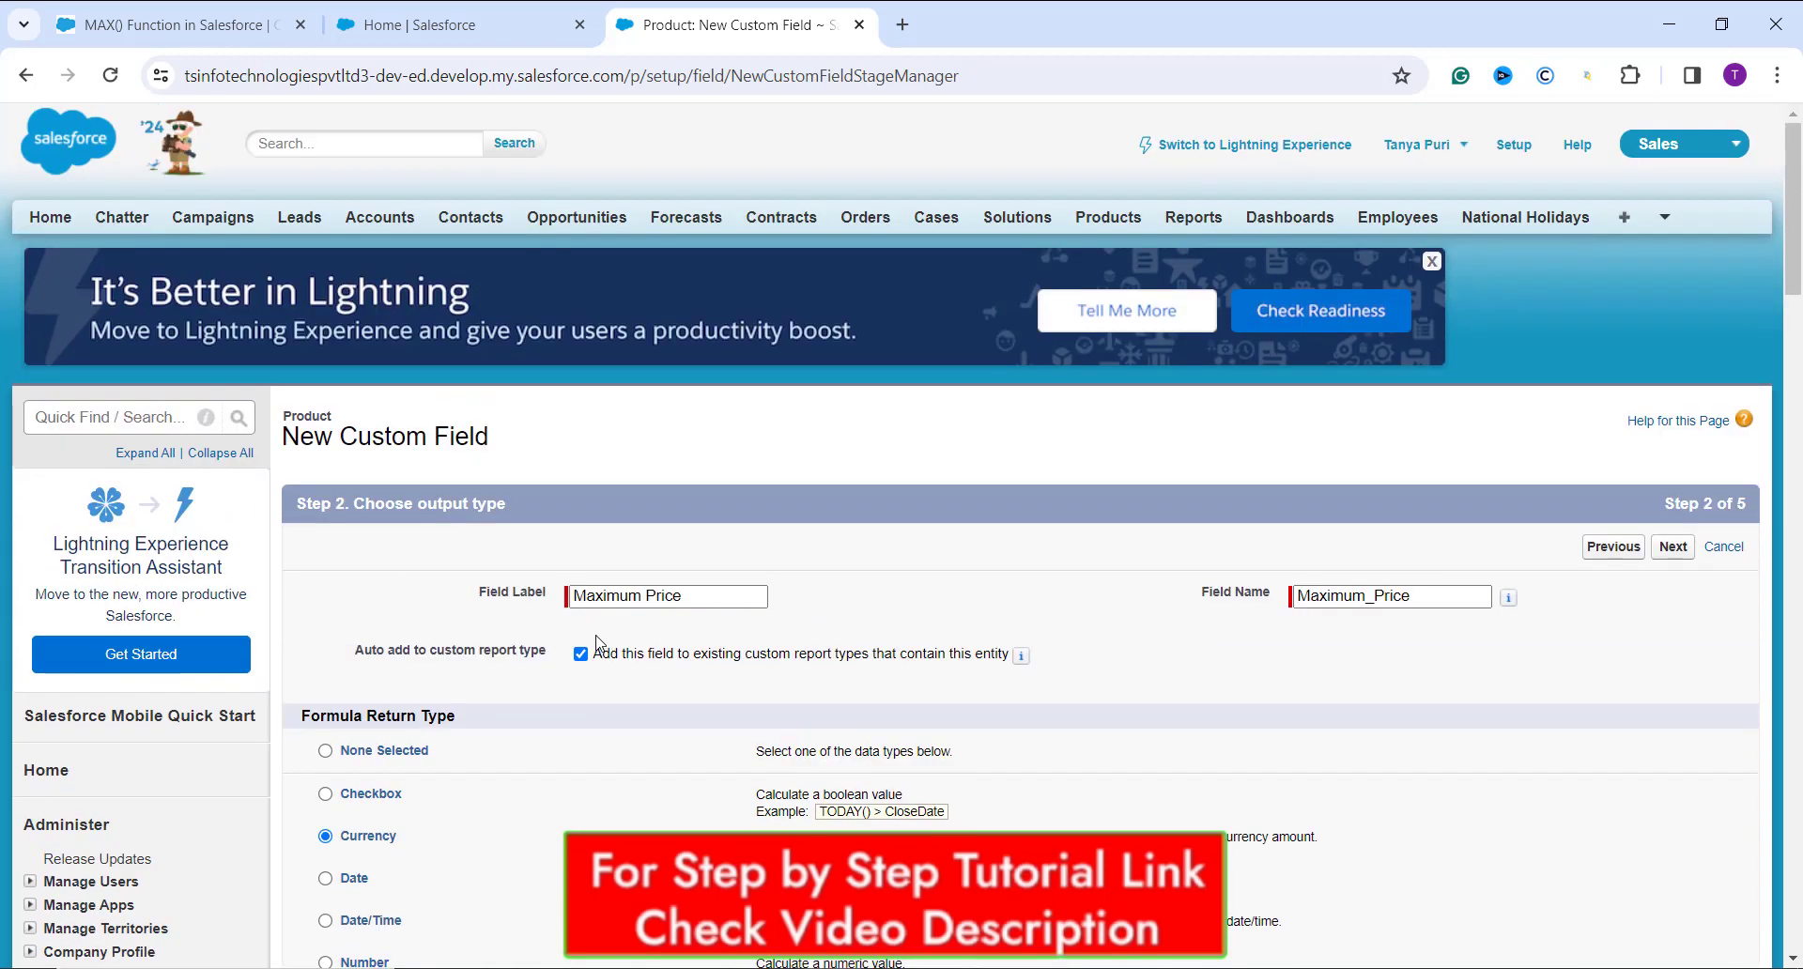
click(1674, 548)
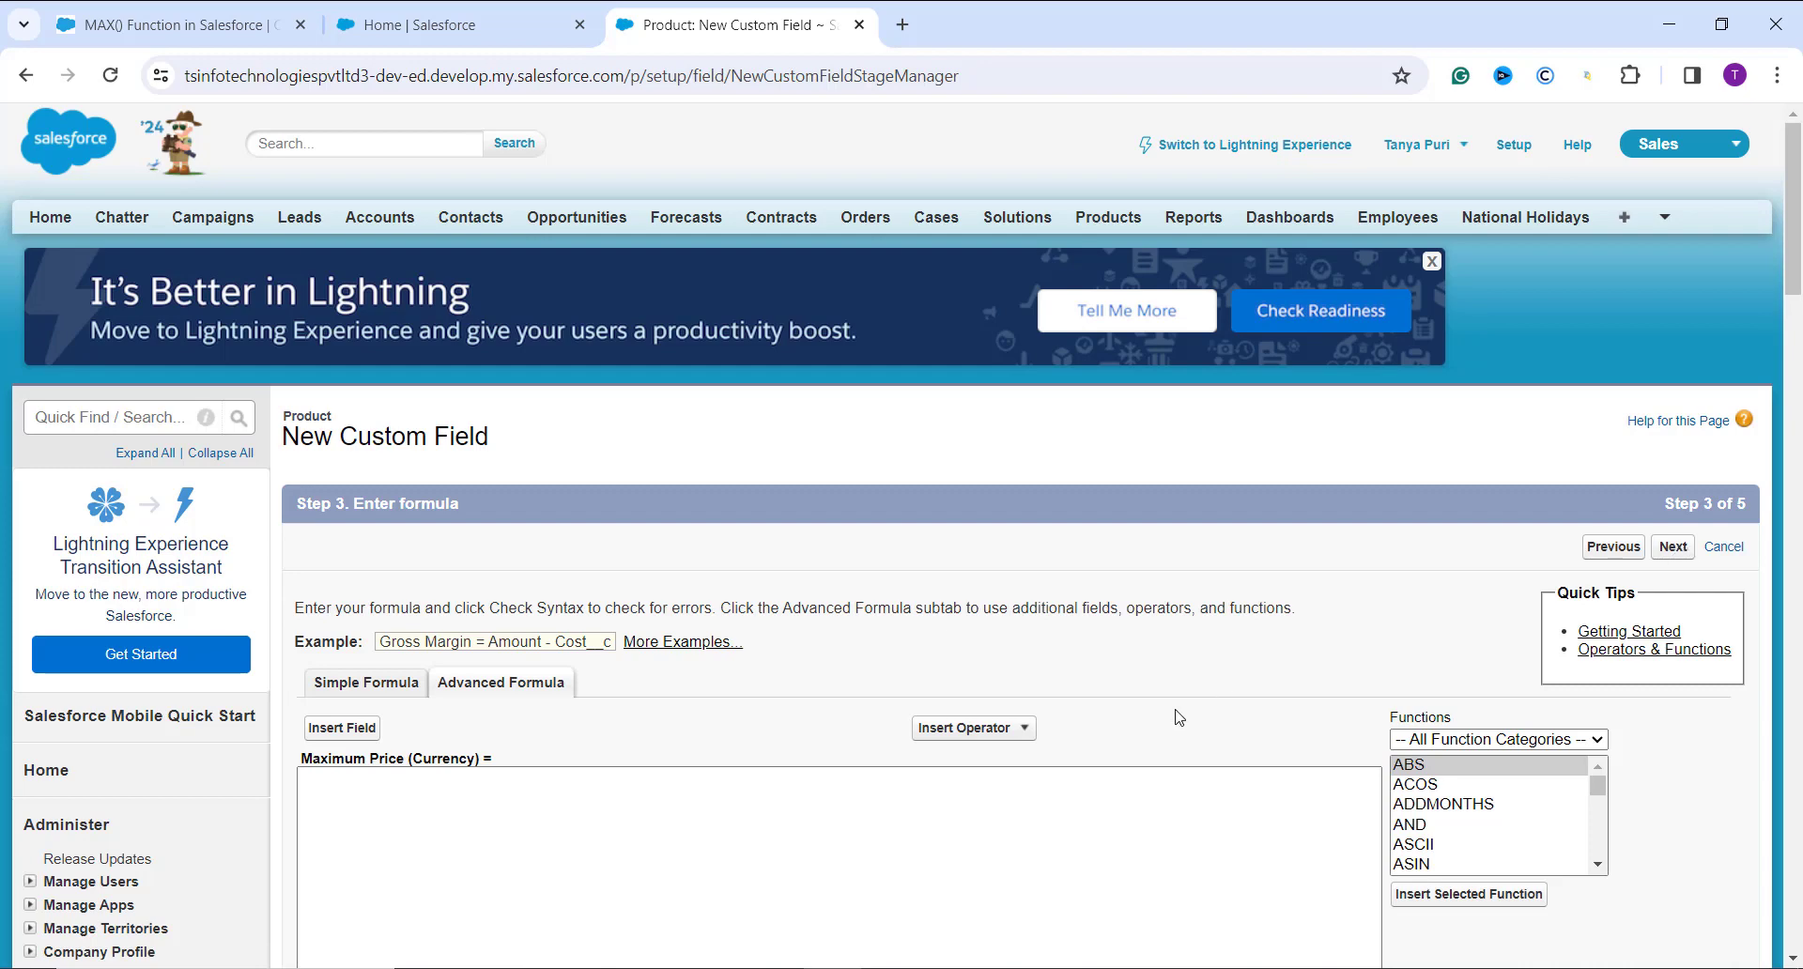
Insert the MAX function from the Math category into the Maximum Price advanced formula.
scroll(1180, 717, down, 1)
click(1050, 717)
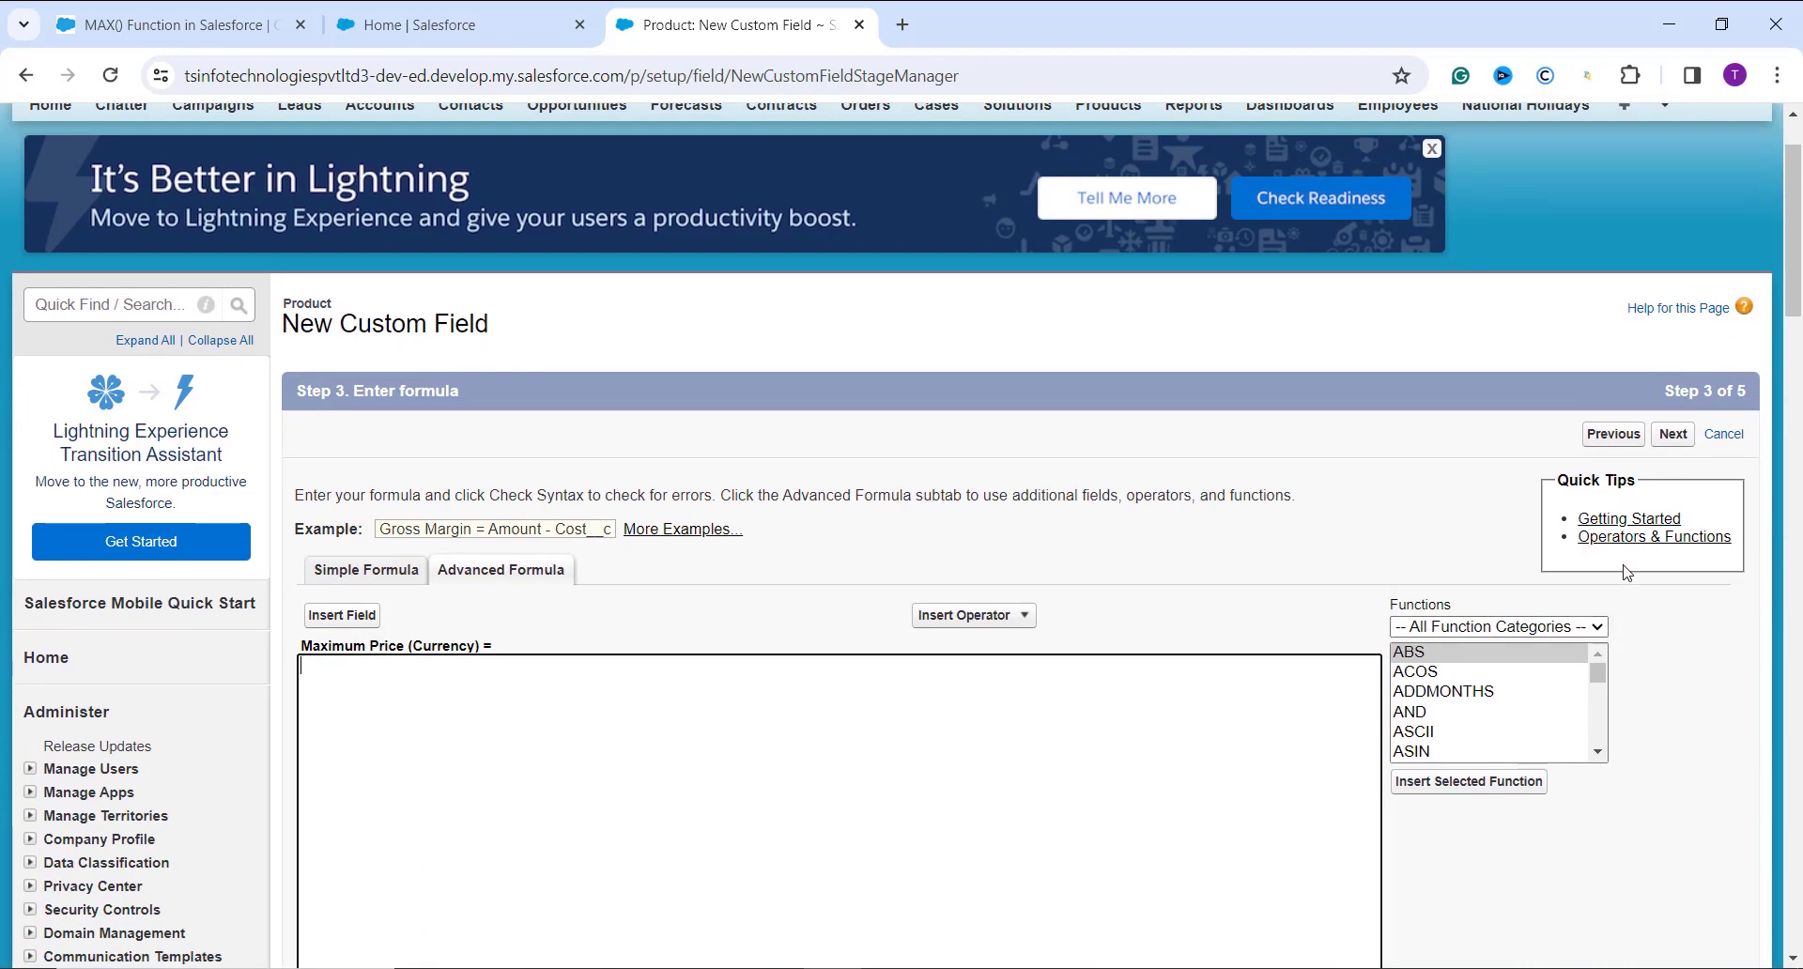
click(1599, 627)
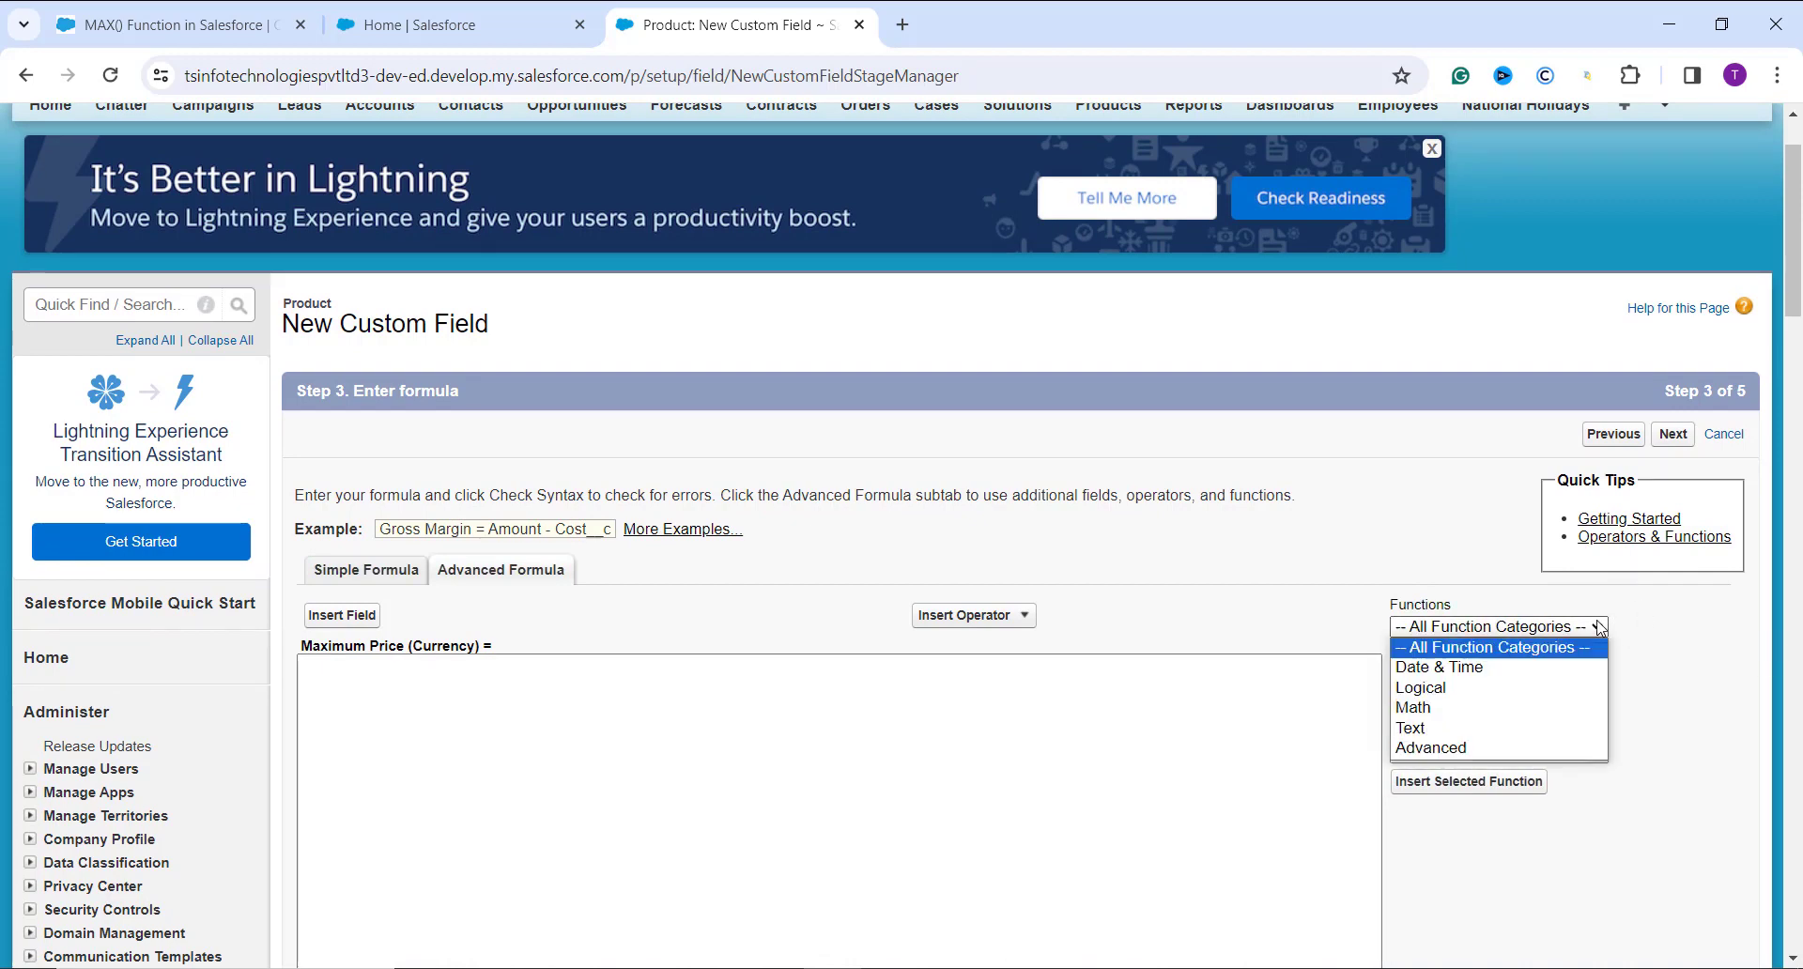
click(1505, 708)
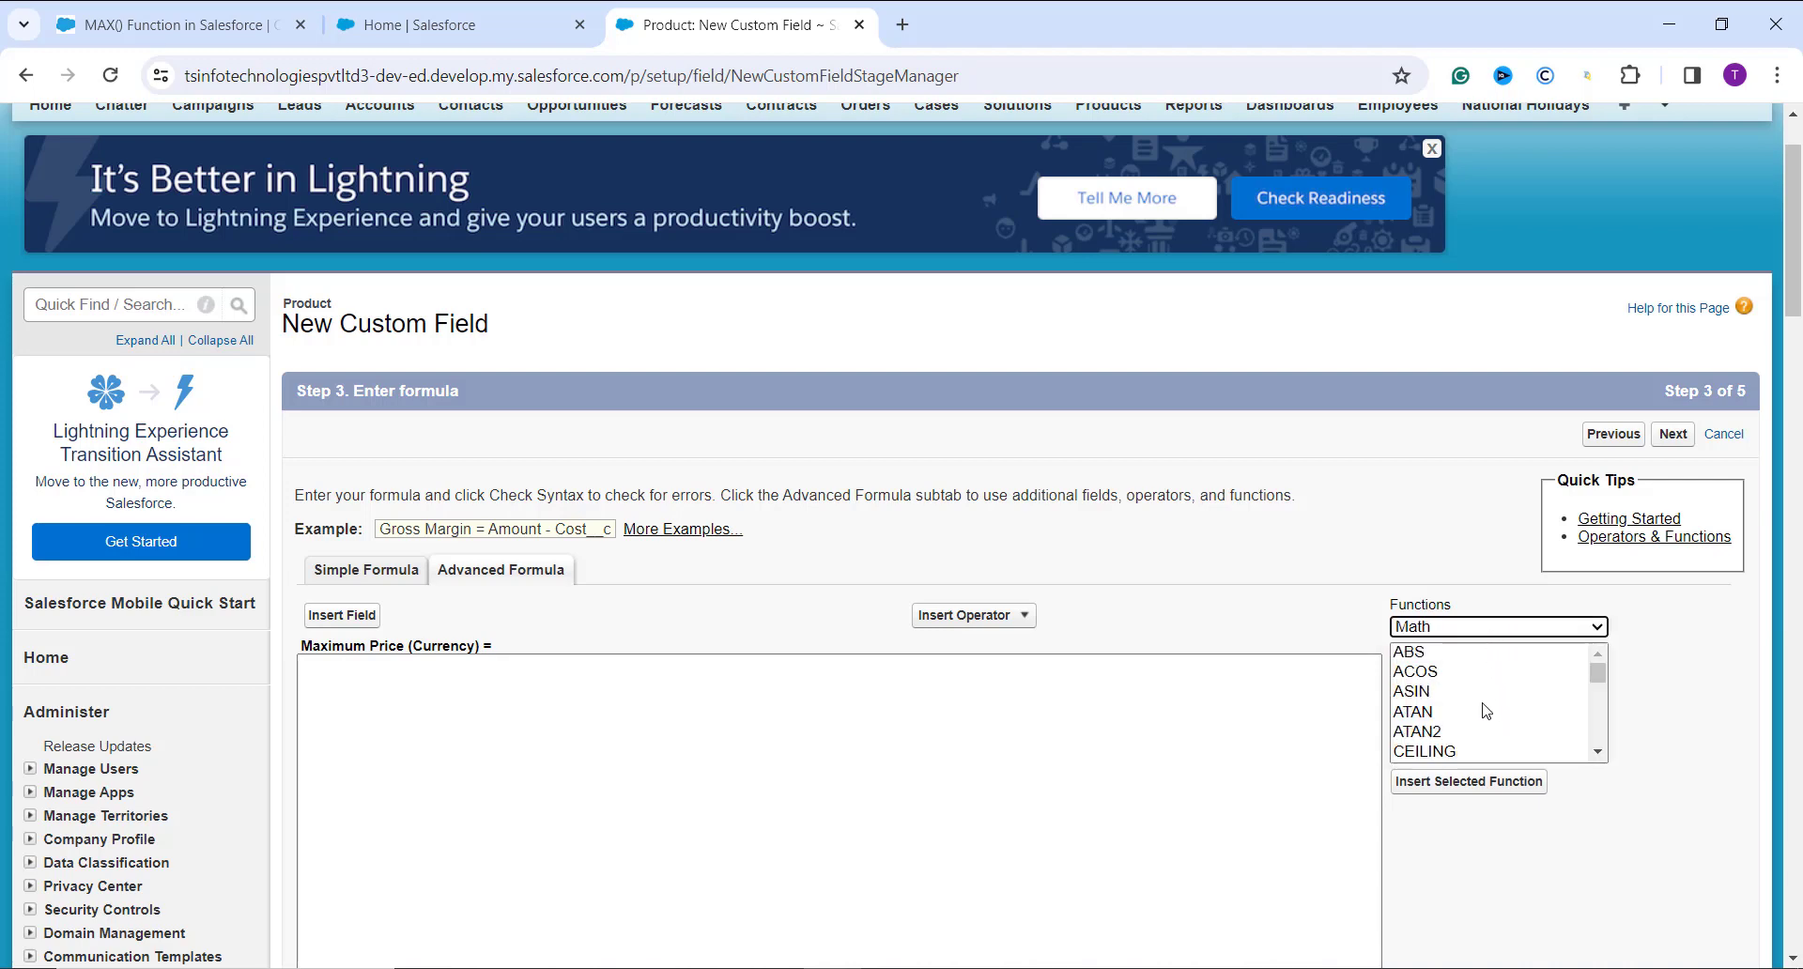
scroll(1485, 710, down, 2)
scroll(1485, 710, down, 3)
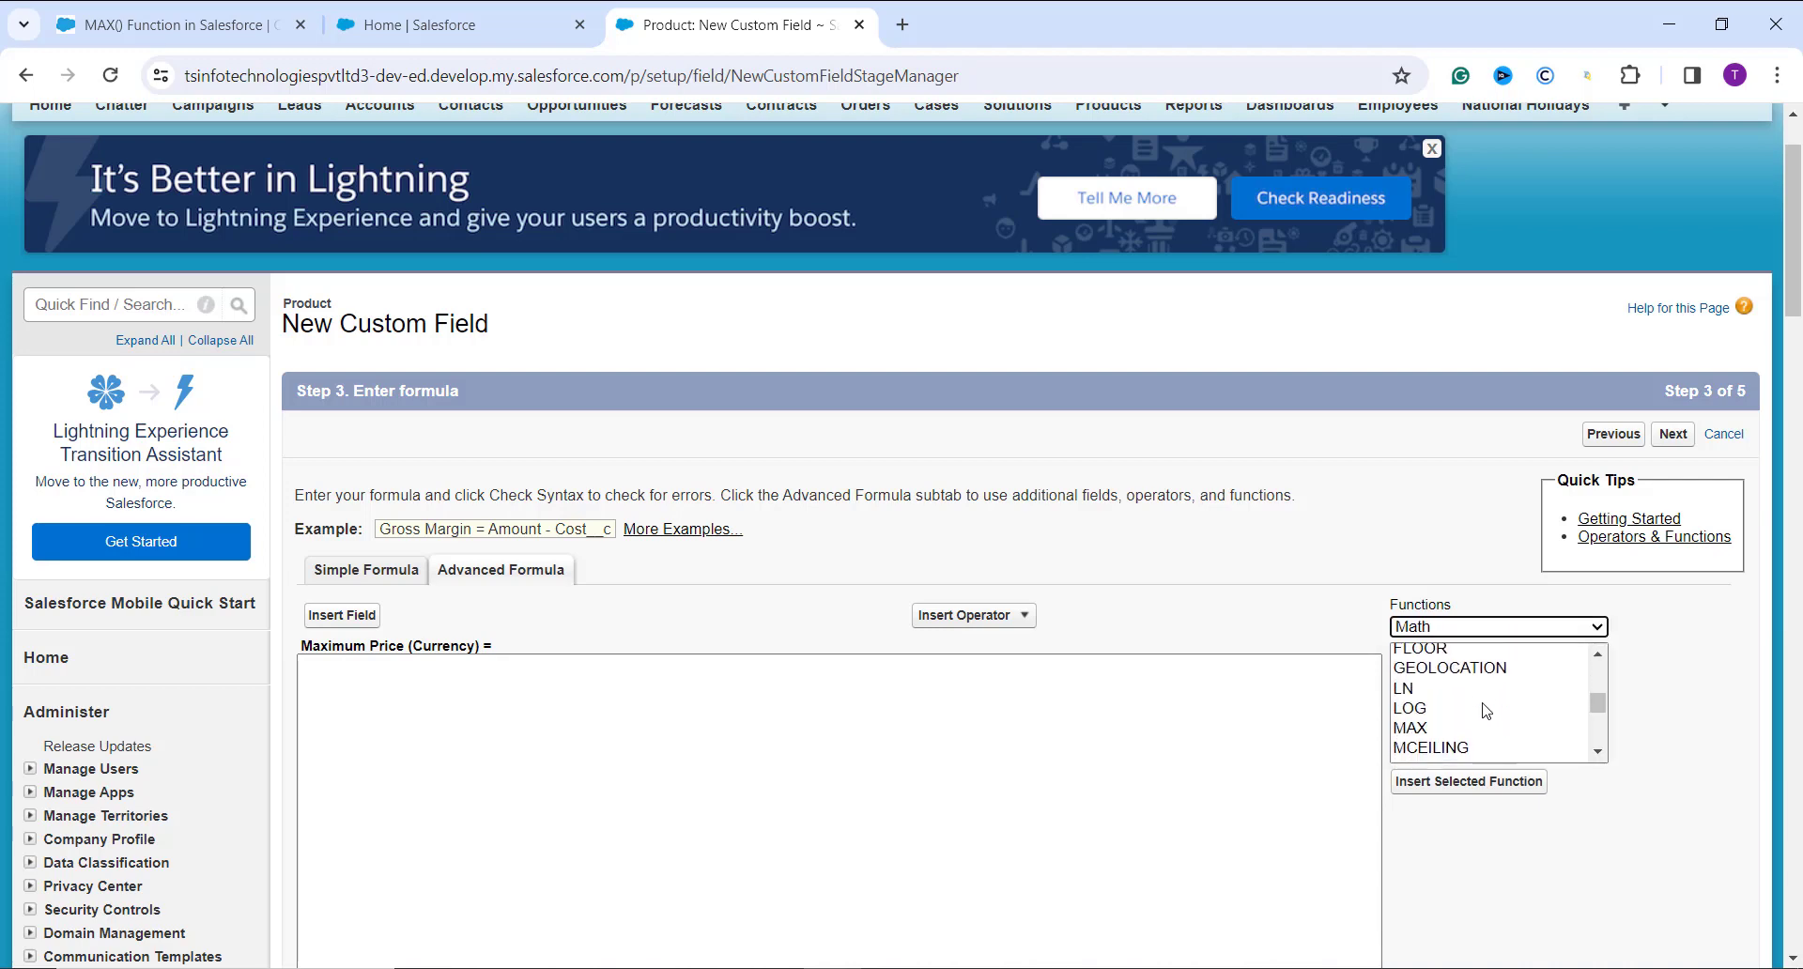
click(1434, 720)
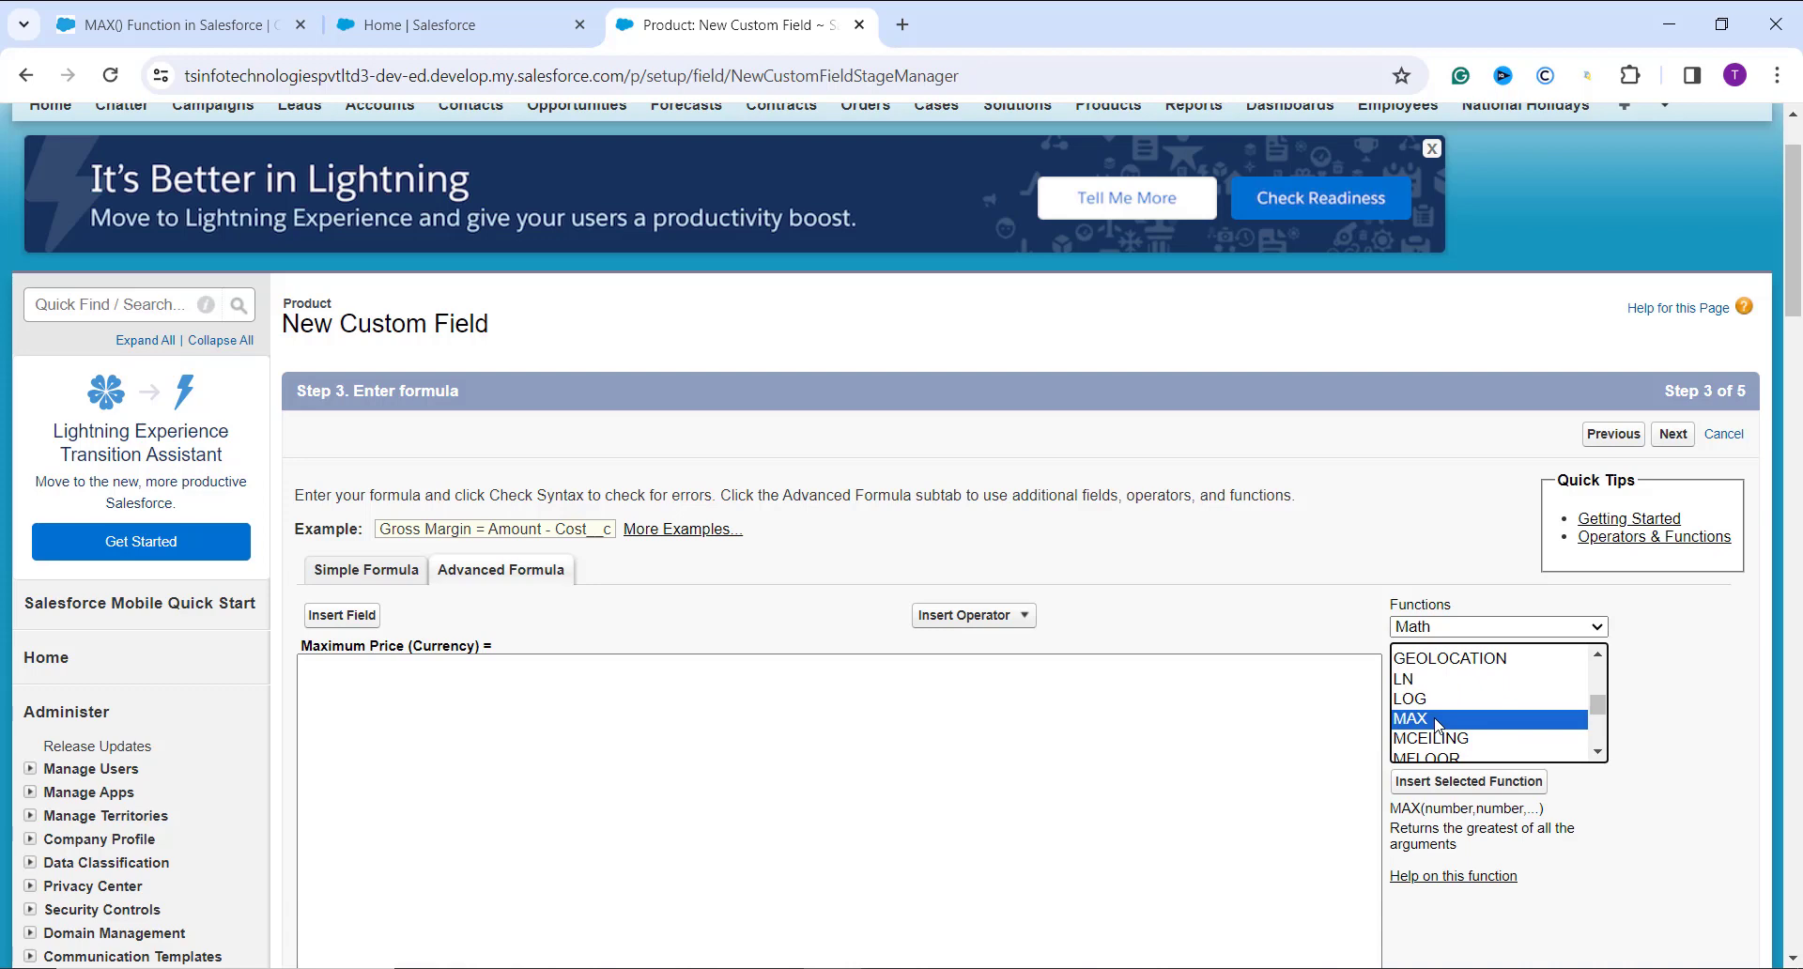
click(1432, 782)
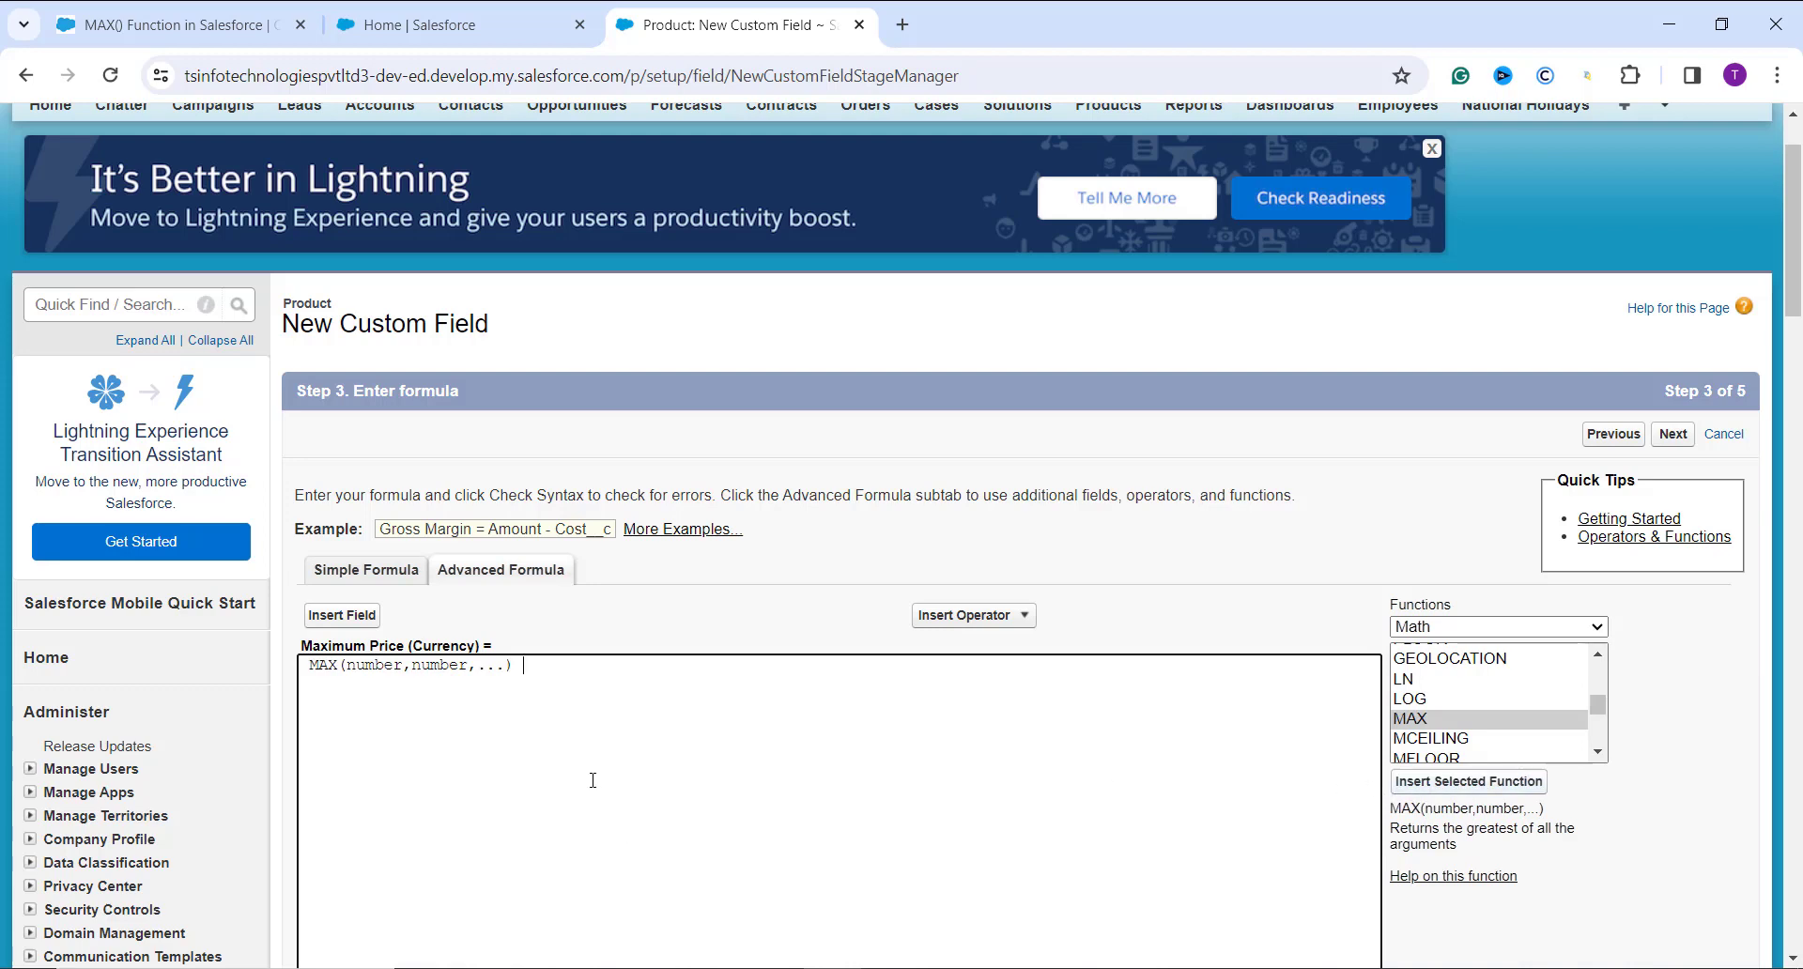
Replace the placeholder arguments so the formula reads MAX(100, 1023, 560, 894), and check its syntax.
click(504, 669)
key(BackSpace)
key(BackSpace)
key(BackSpace)
key(BackSpace)
key(BackSpace)
key(BackSpace)
key(BackSpace)
key(BackSpace)
key(BackSpace)
key(BackSpace)
key(BackSpace)
key(BackSpace)
key(BackSpace)
key(BackSpace)
key(BackSpace)
text(100, 1023, 560, 894)
scroll(505, 674, down, 5)
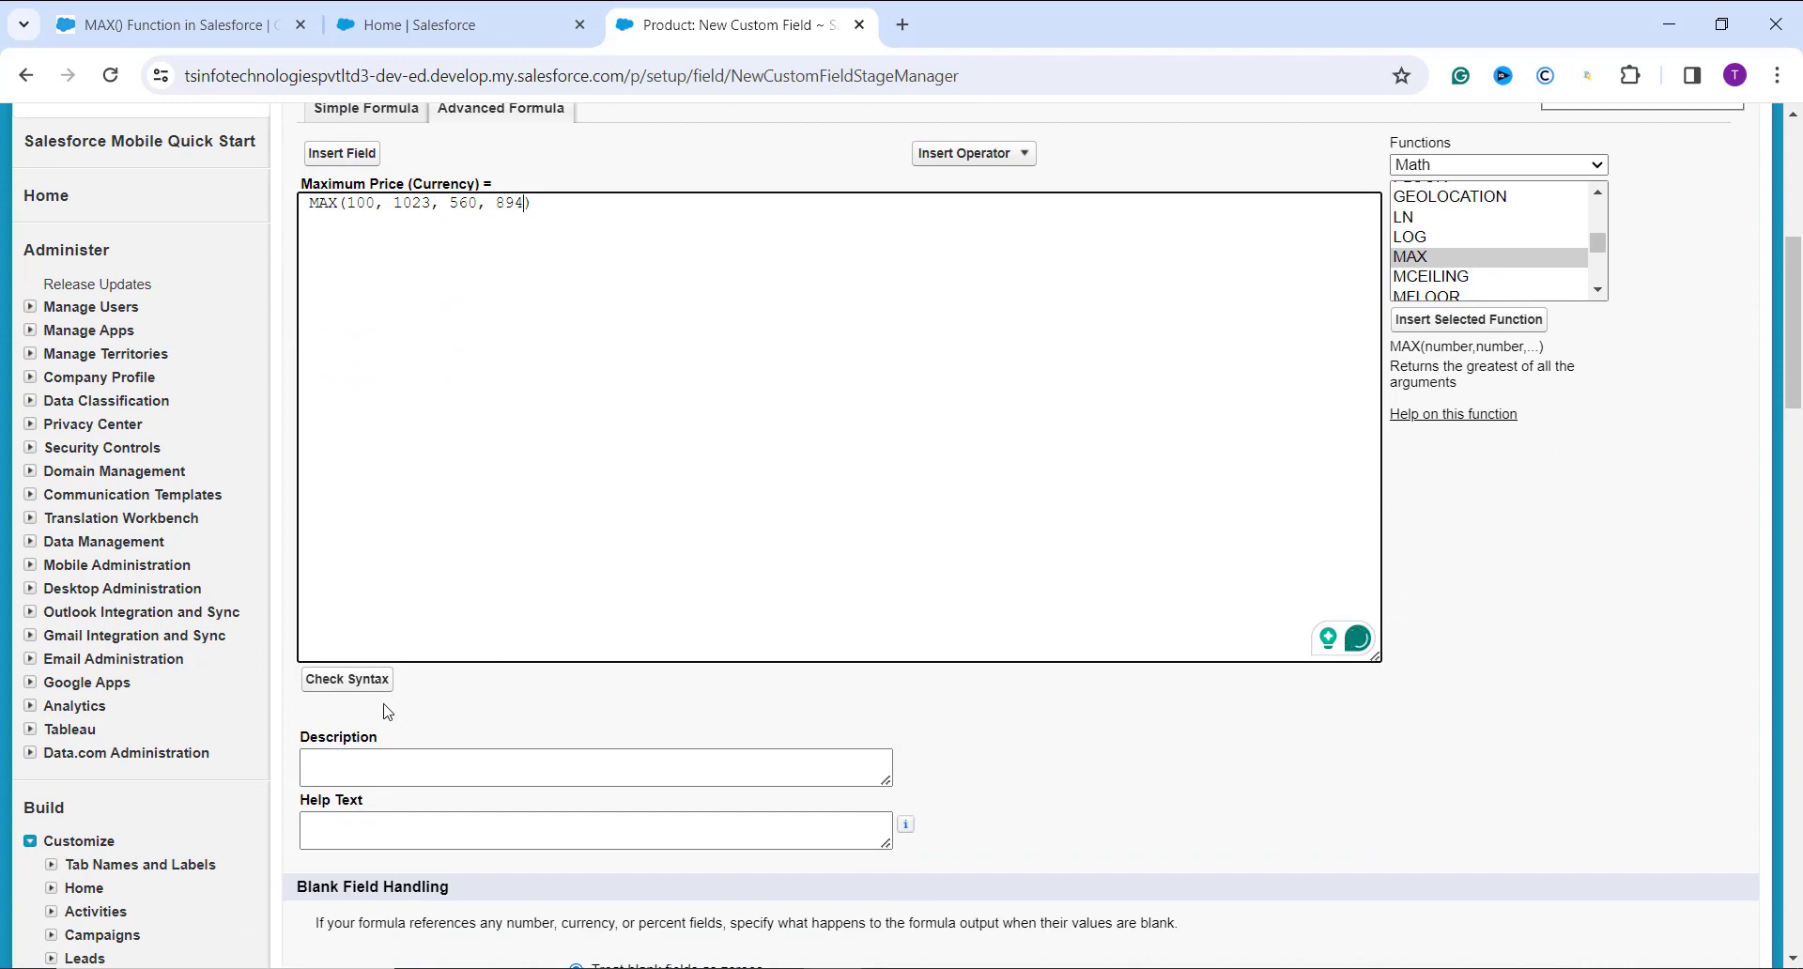
click(363, 689)
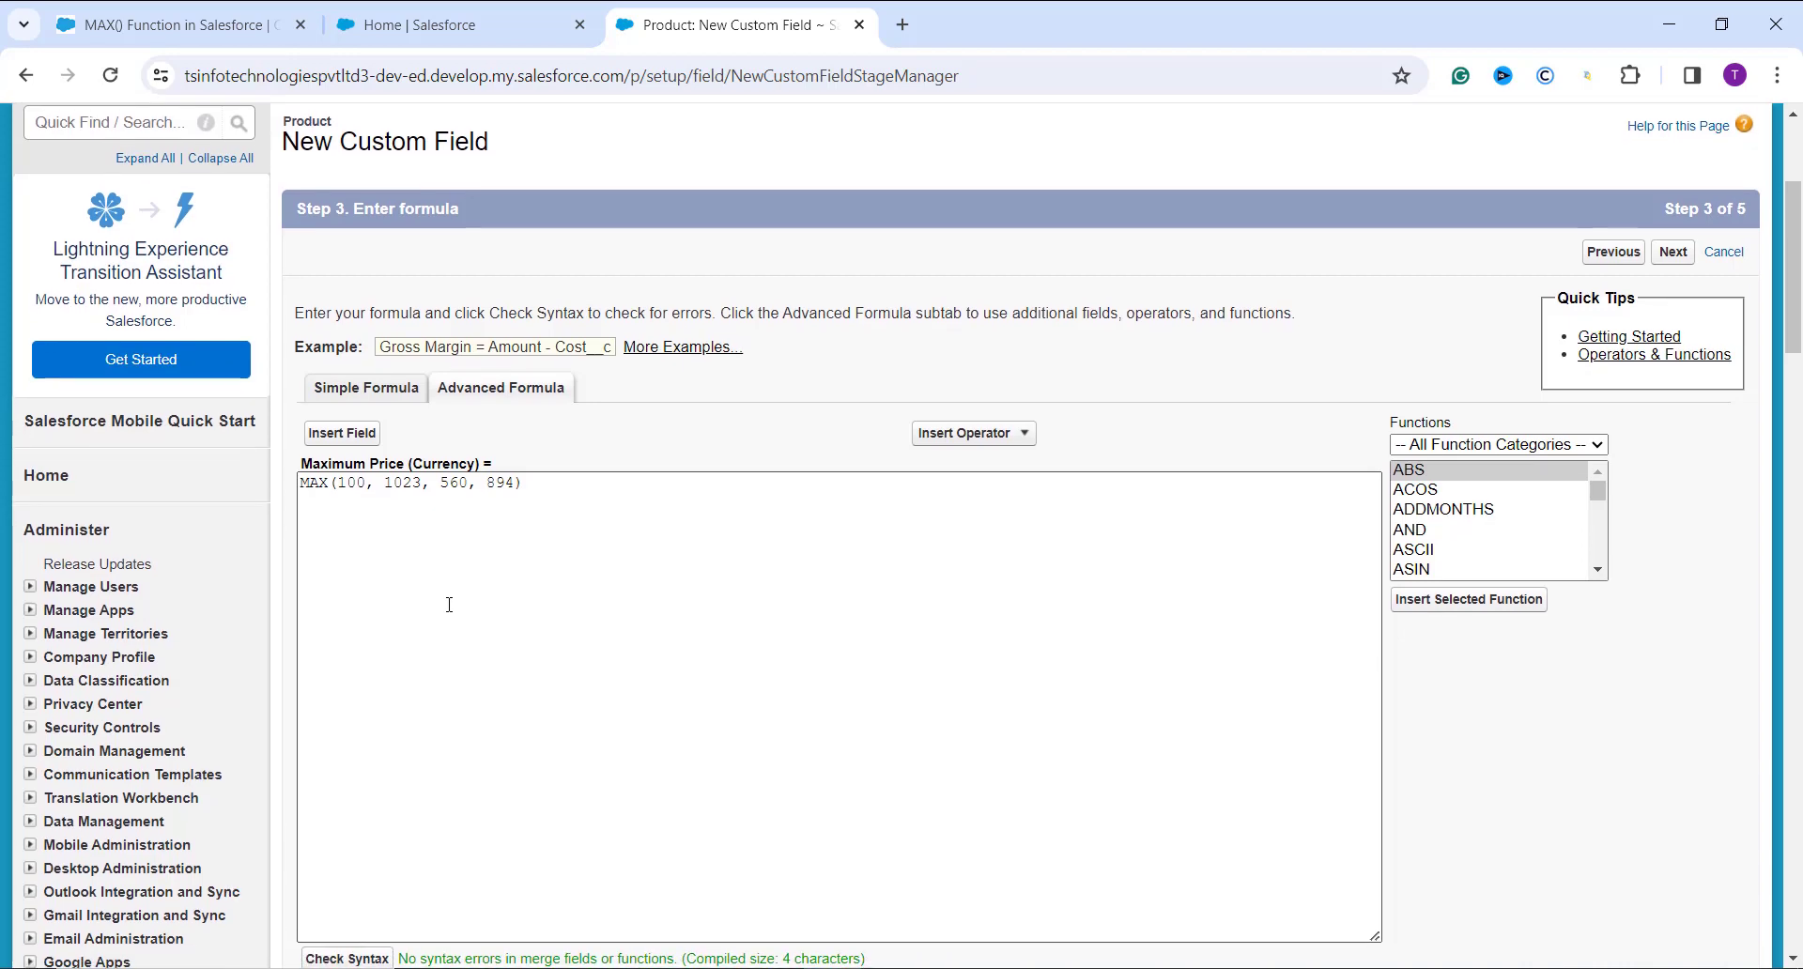
Accept the formula and default field-level security, and save the Maximum Price field with Product Layout selected.
scroll(449, 605, down, 3)
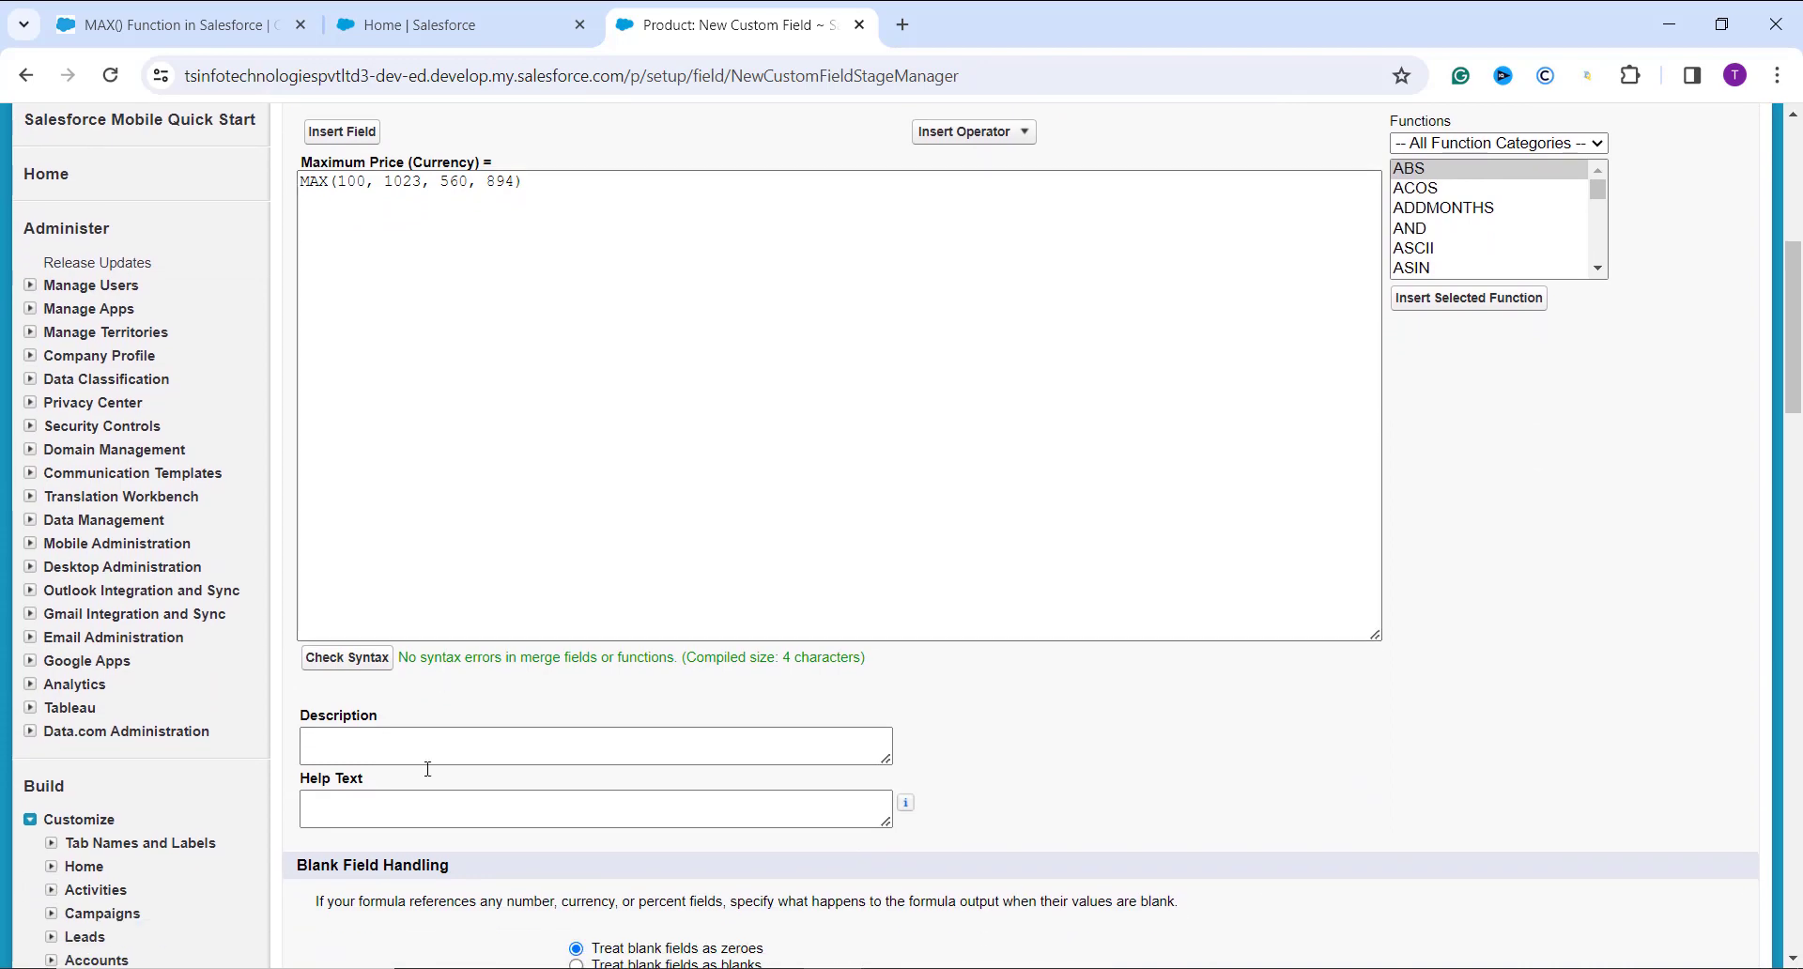
scroll(455, 751, down, 1)
scroll(455, 756, up, 8)
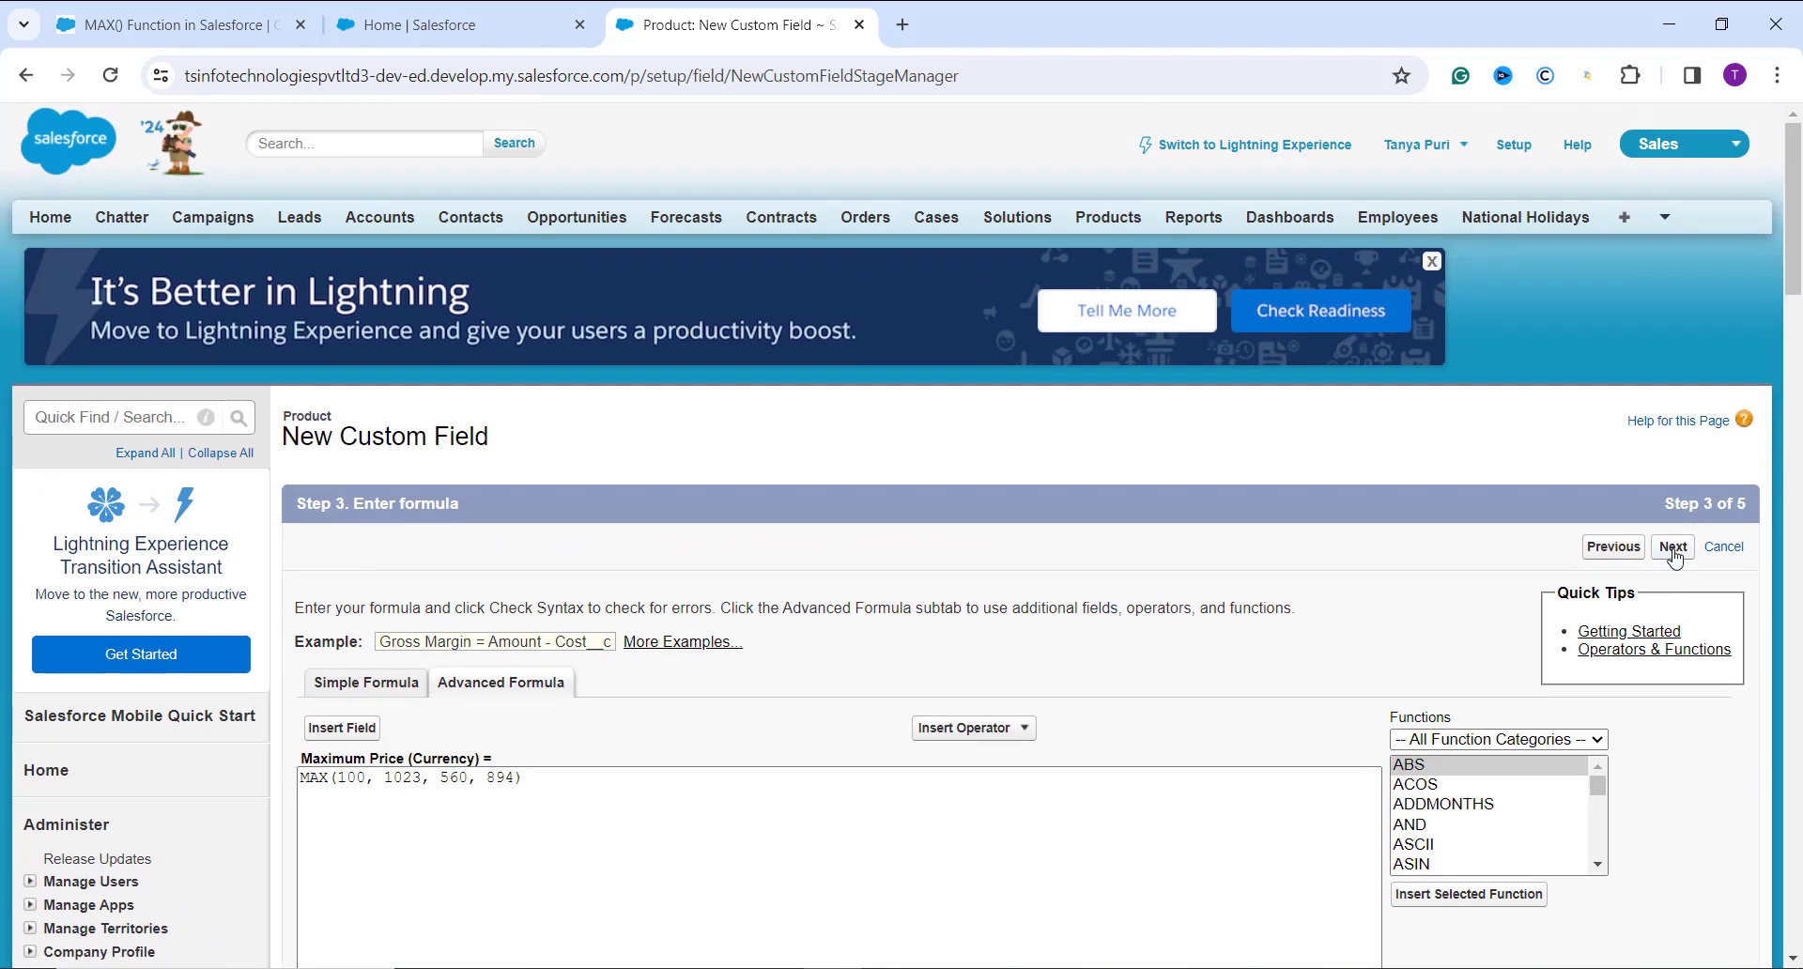
click(1673, 550)
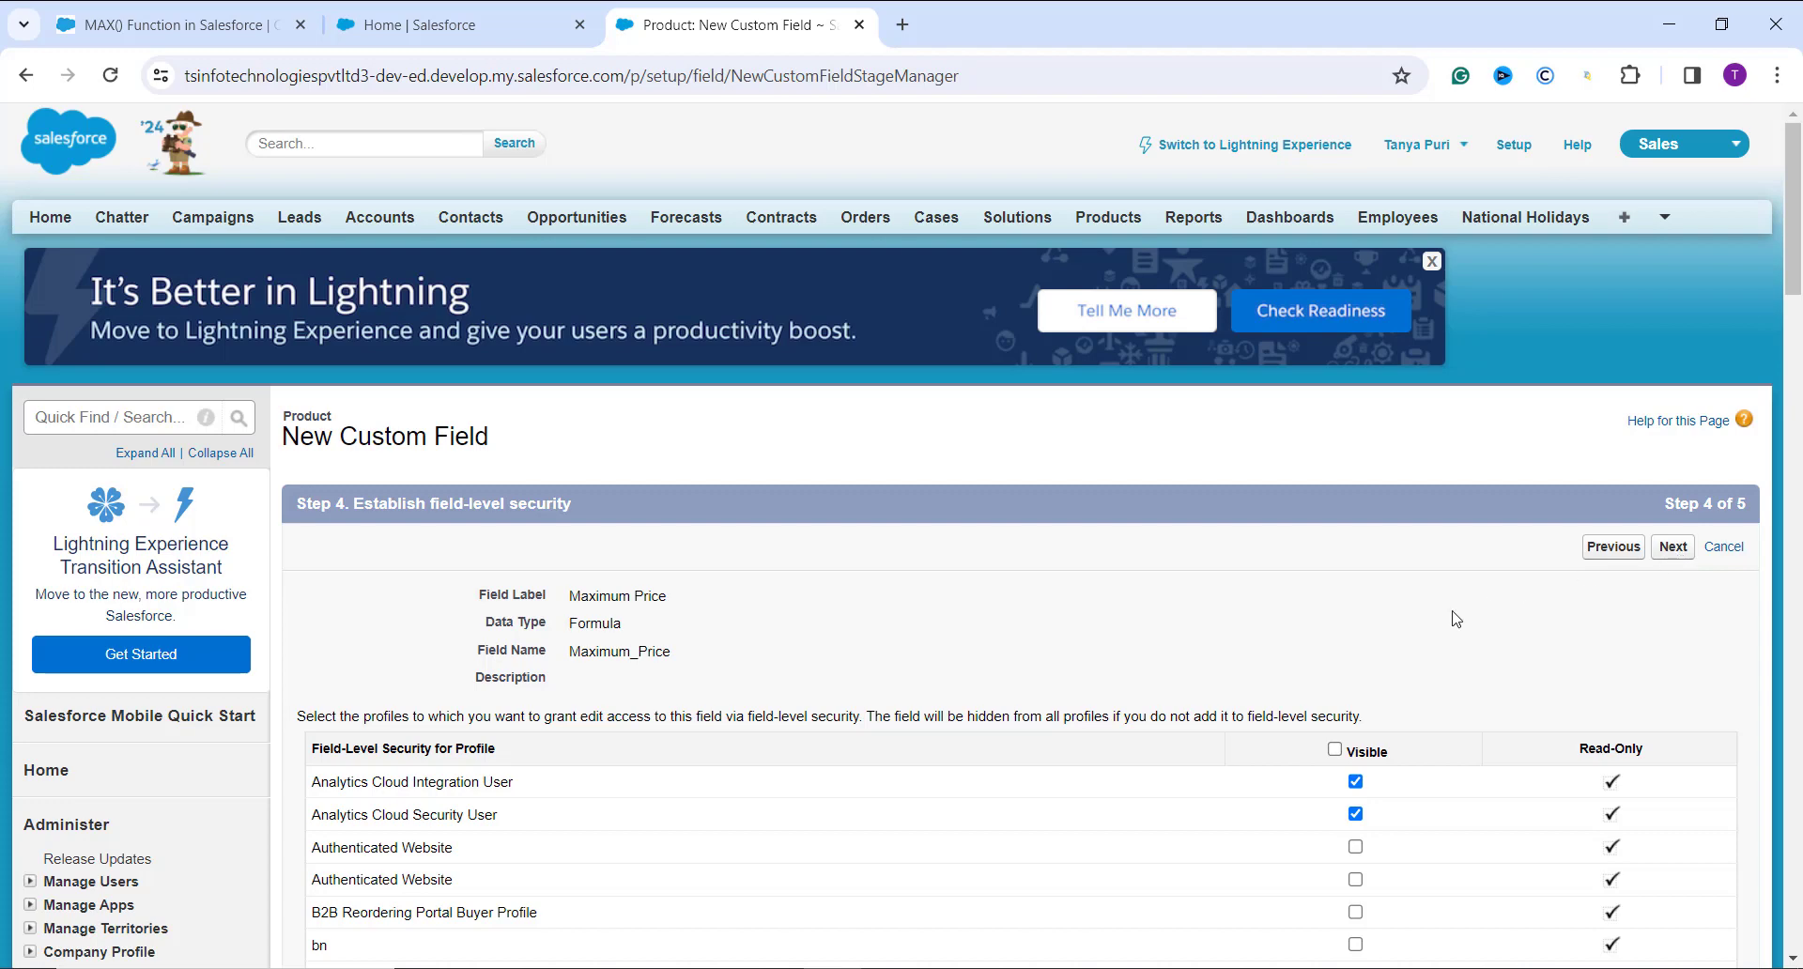
scroll(1456, 615, down, 1)
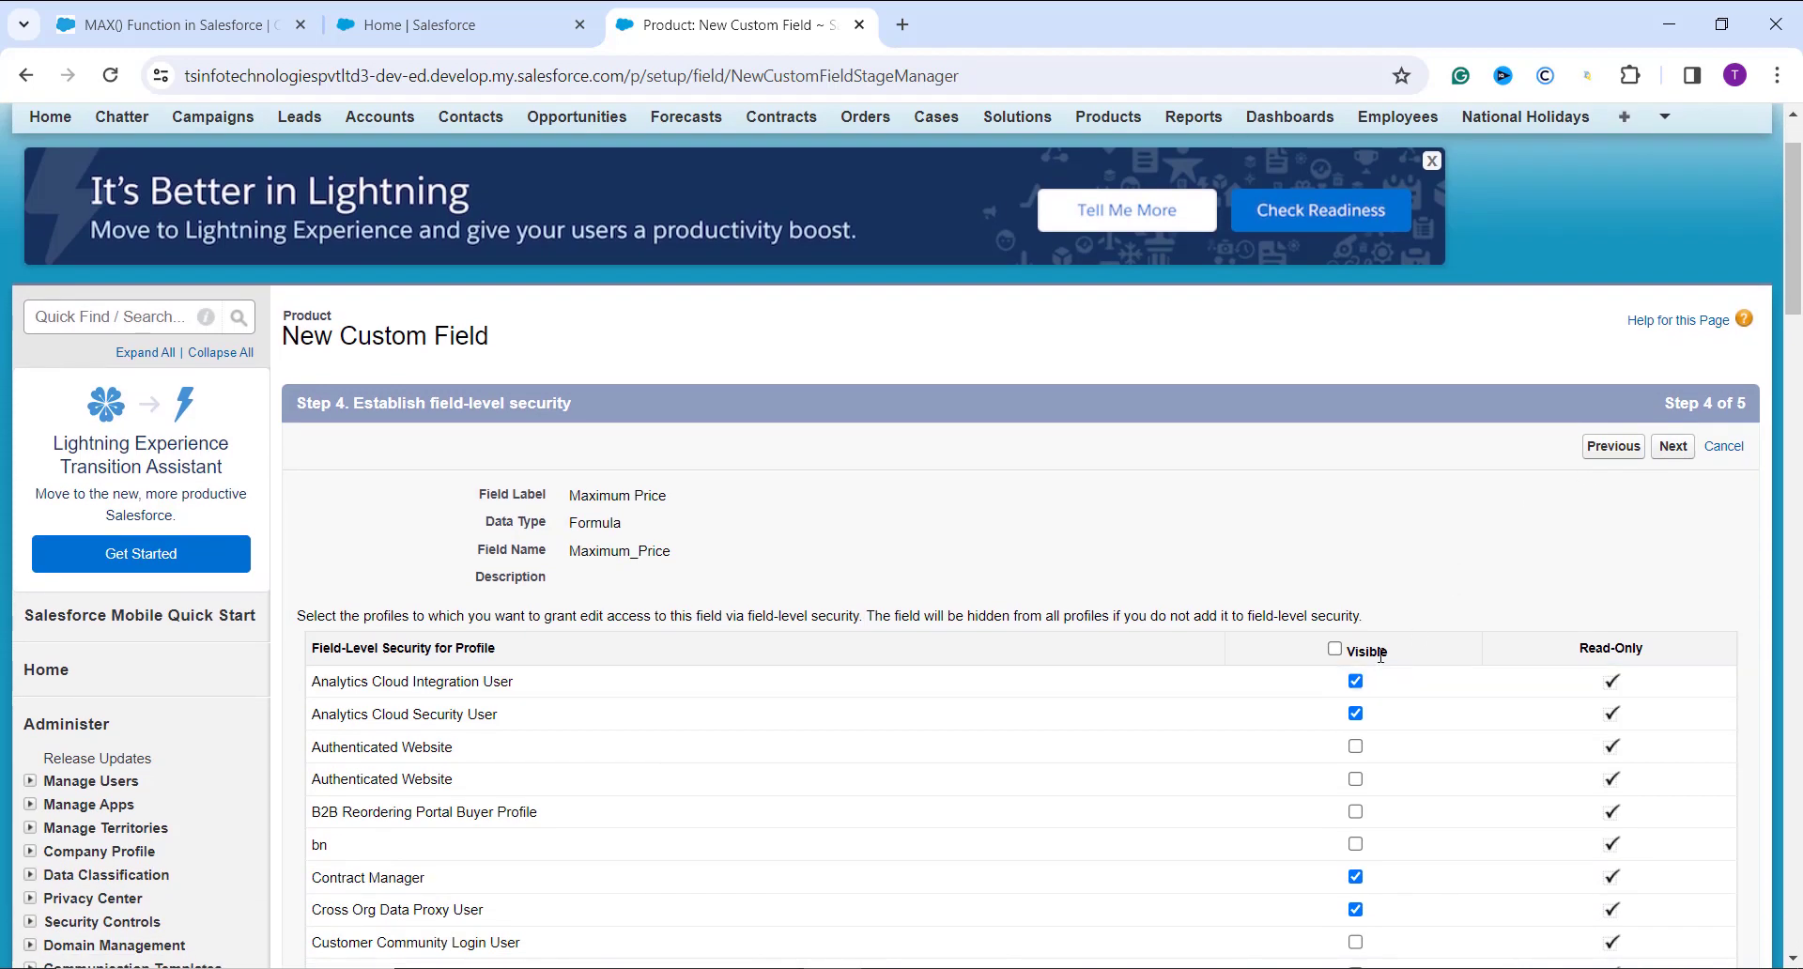
scroll(1380, 695, down, 2)
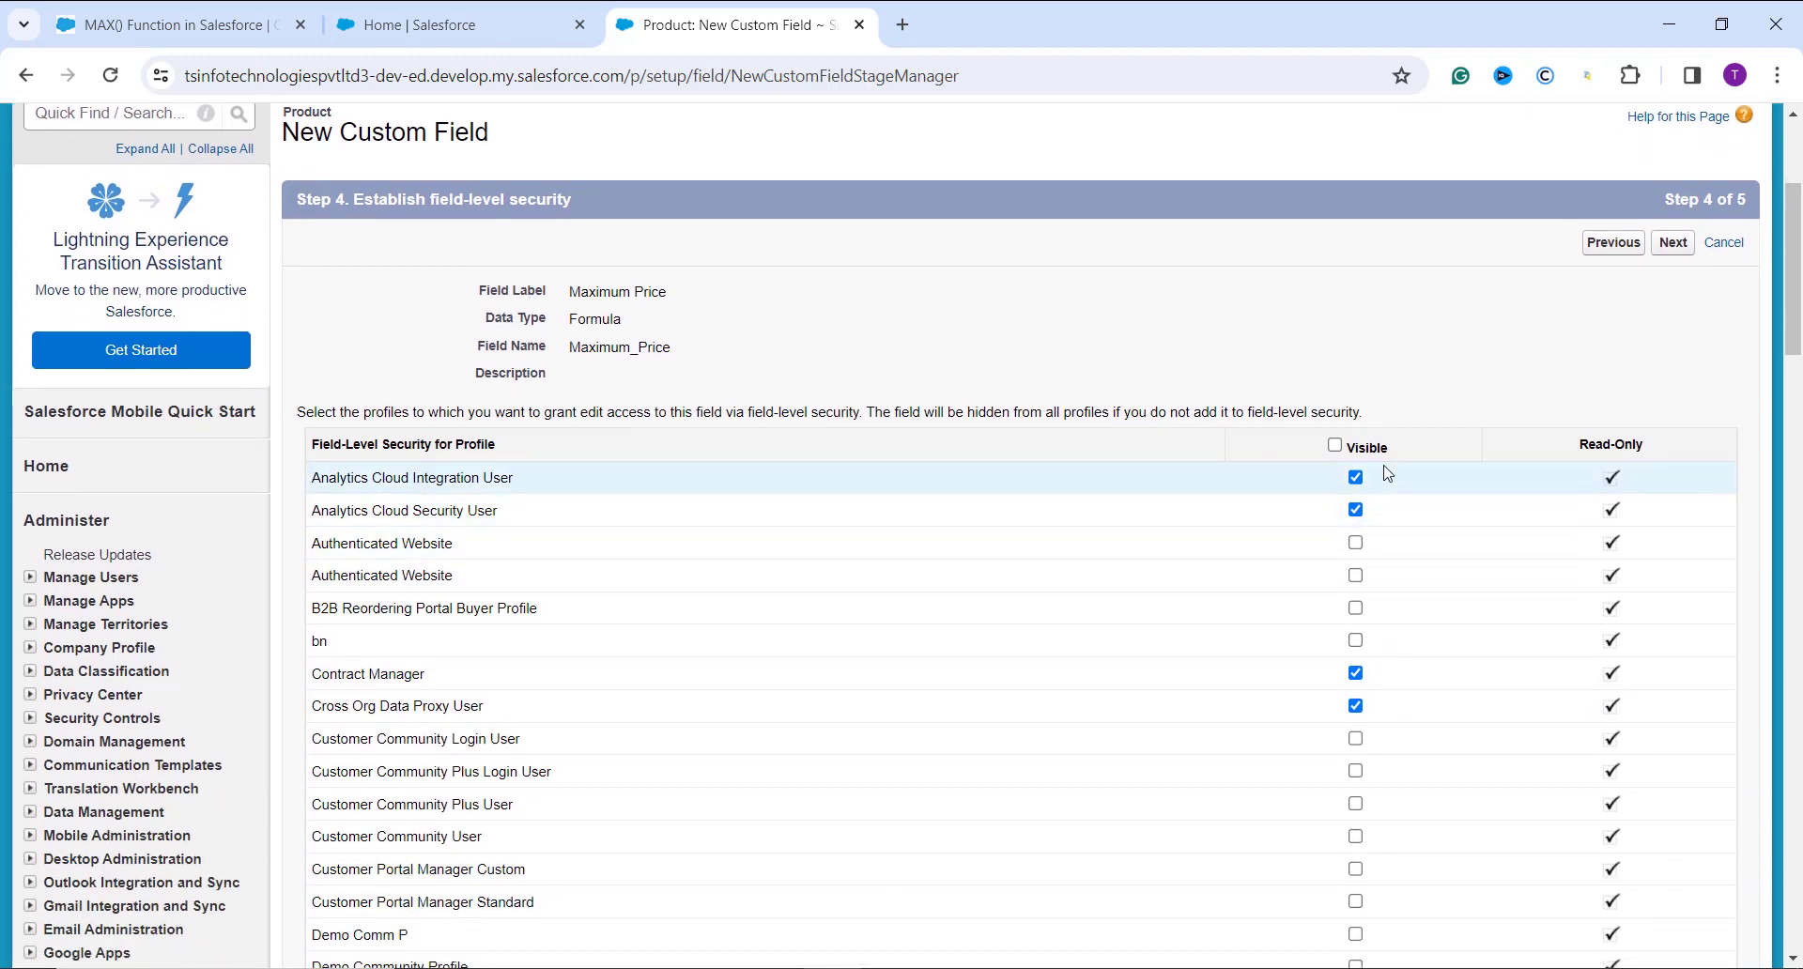
scroll(1380, 474, up, 2)
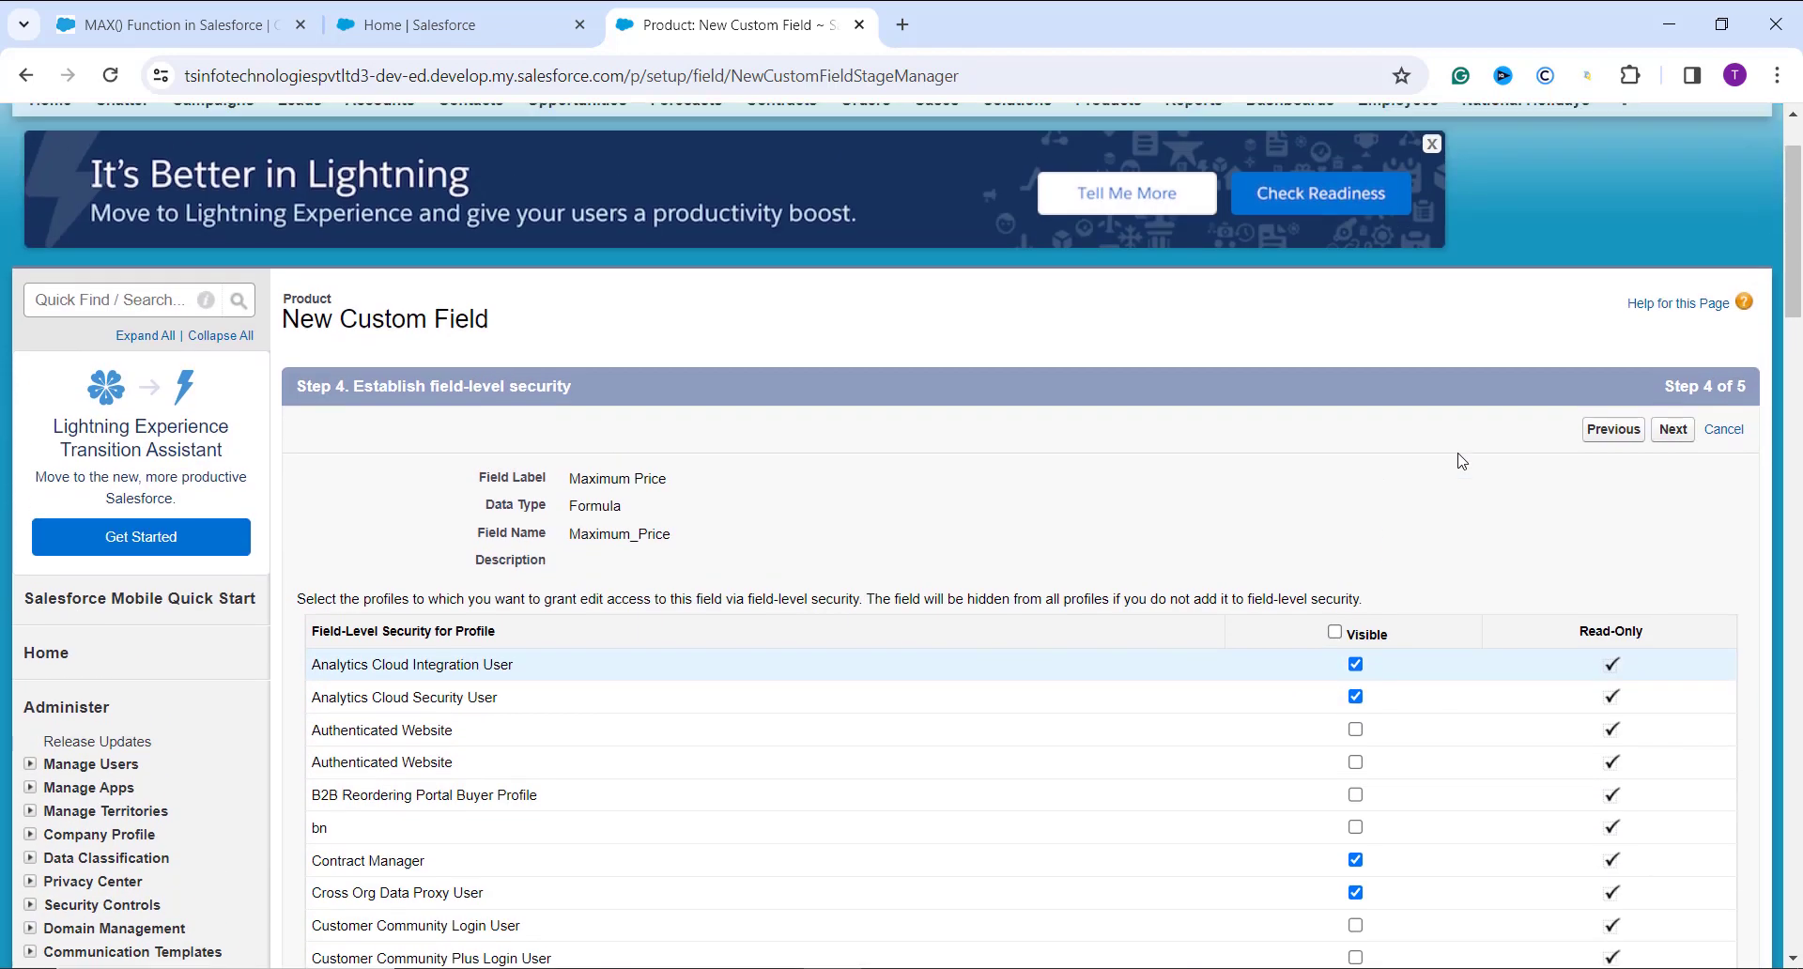
click(1673, 431)
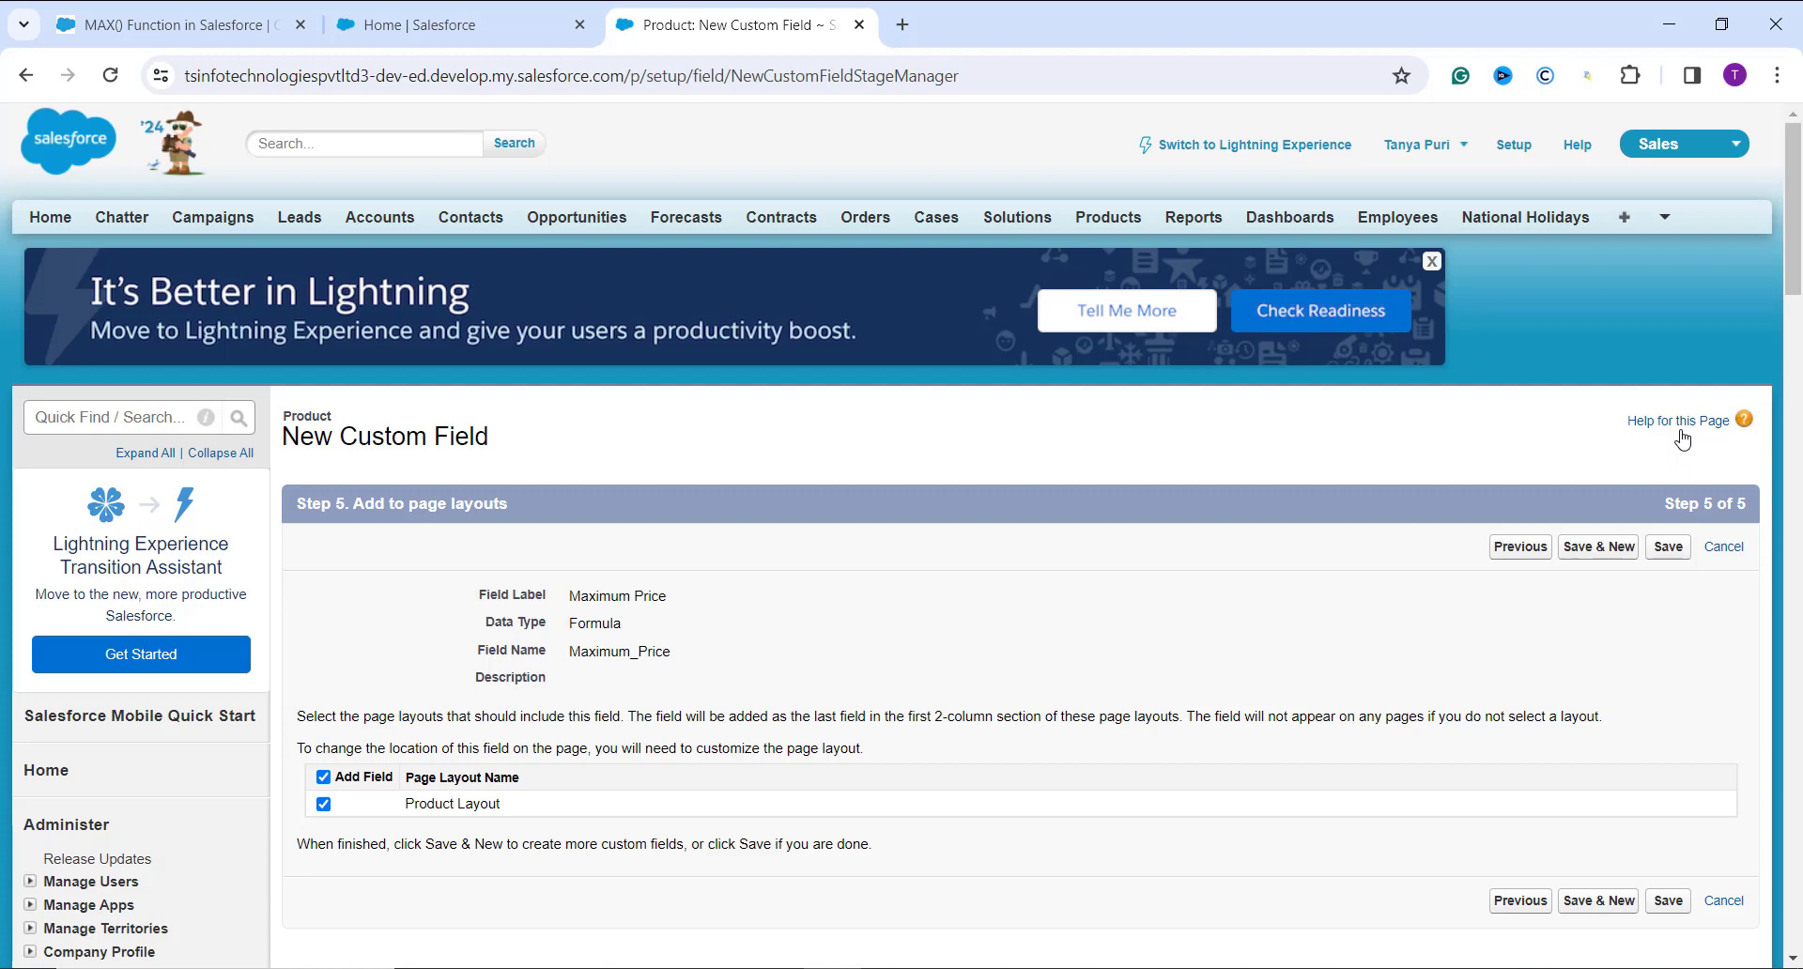
scroll(1682, 440, down, 1)
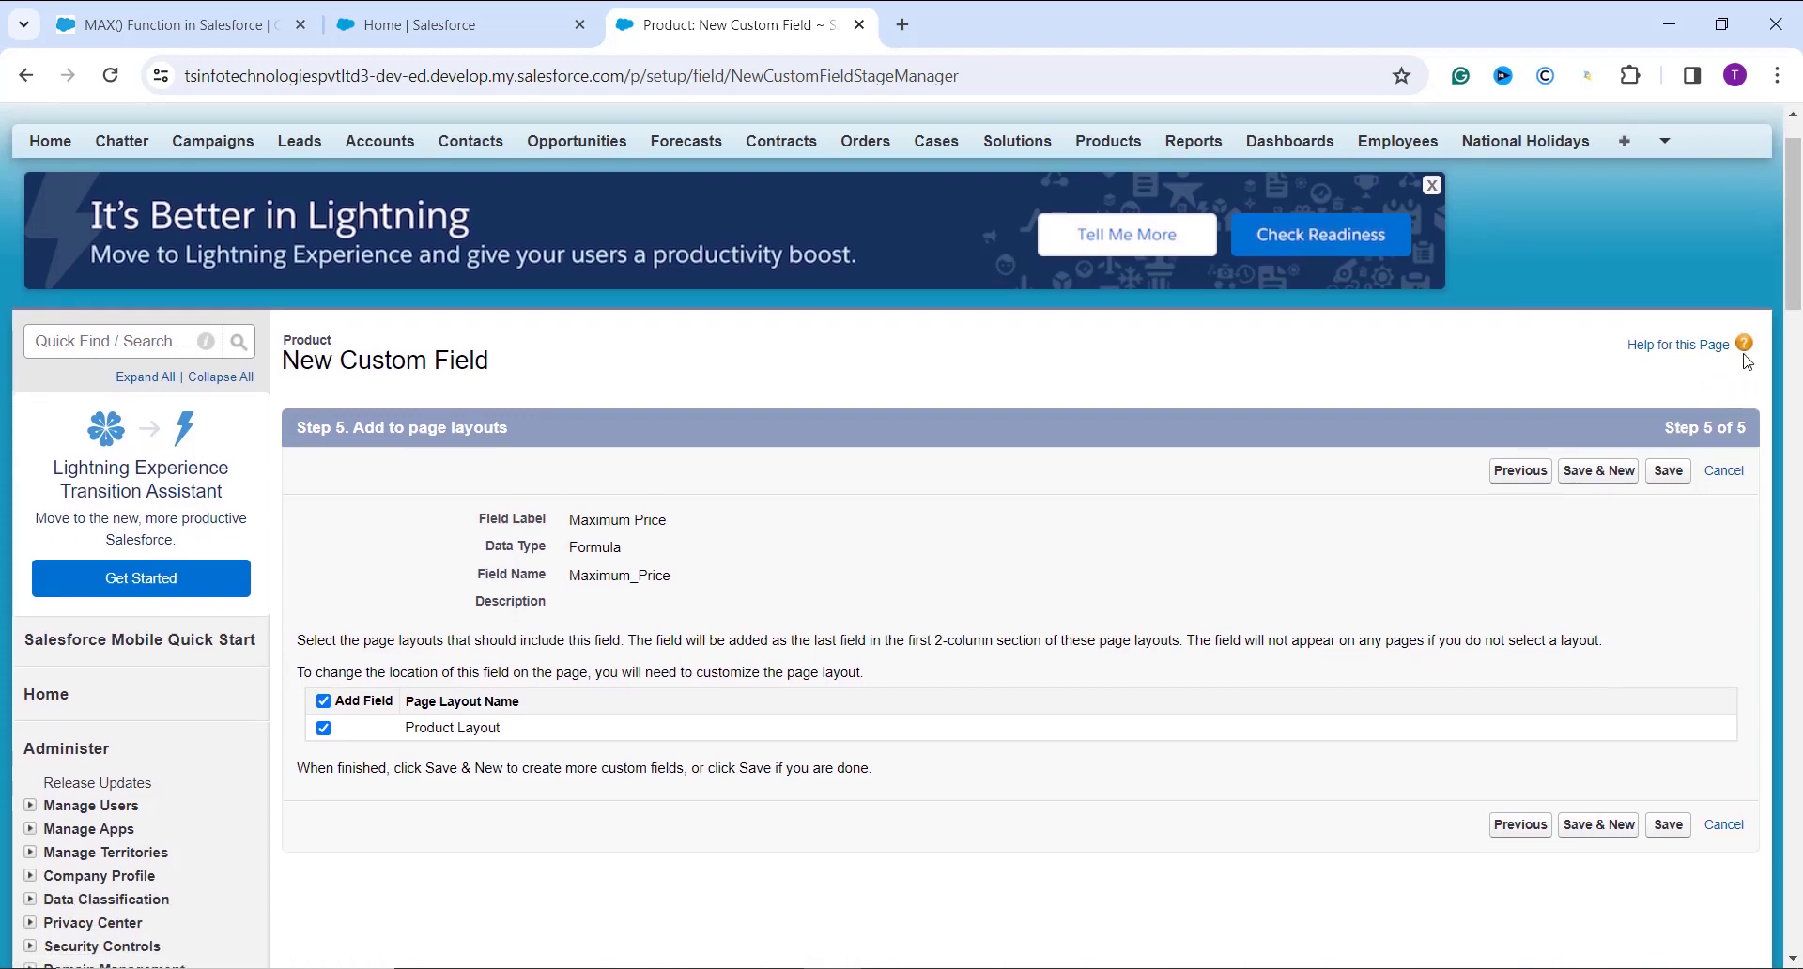
click(1658, 475)
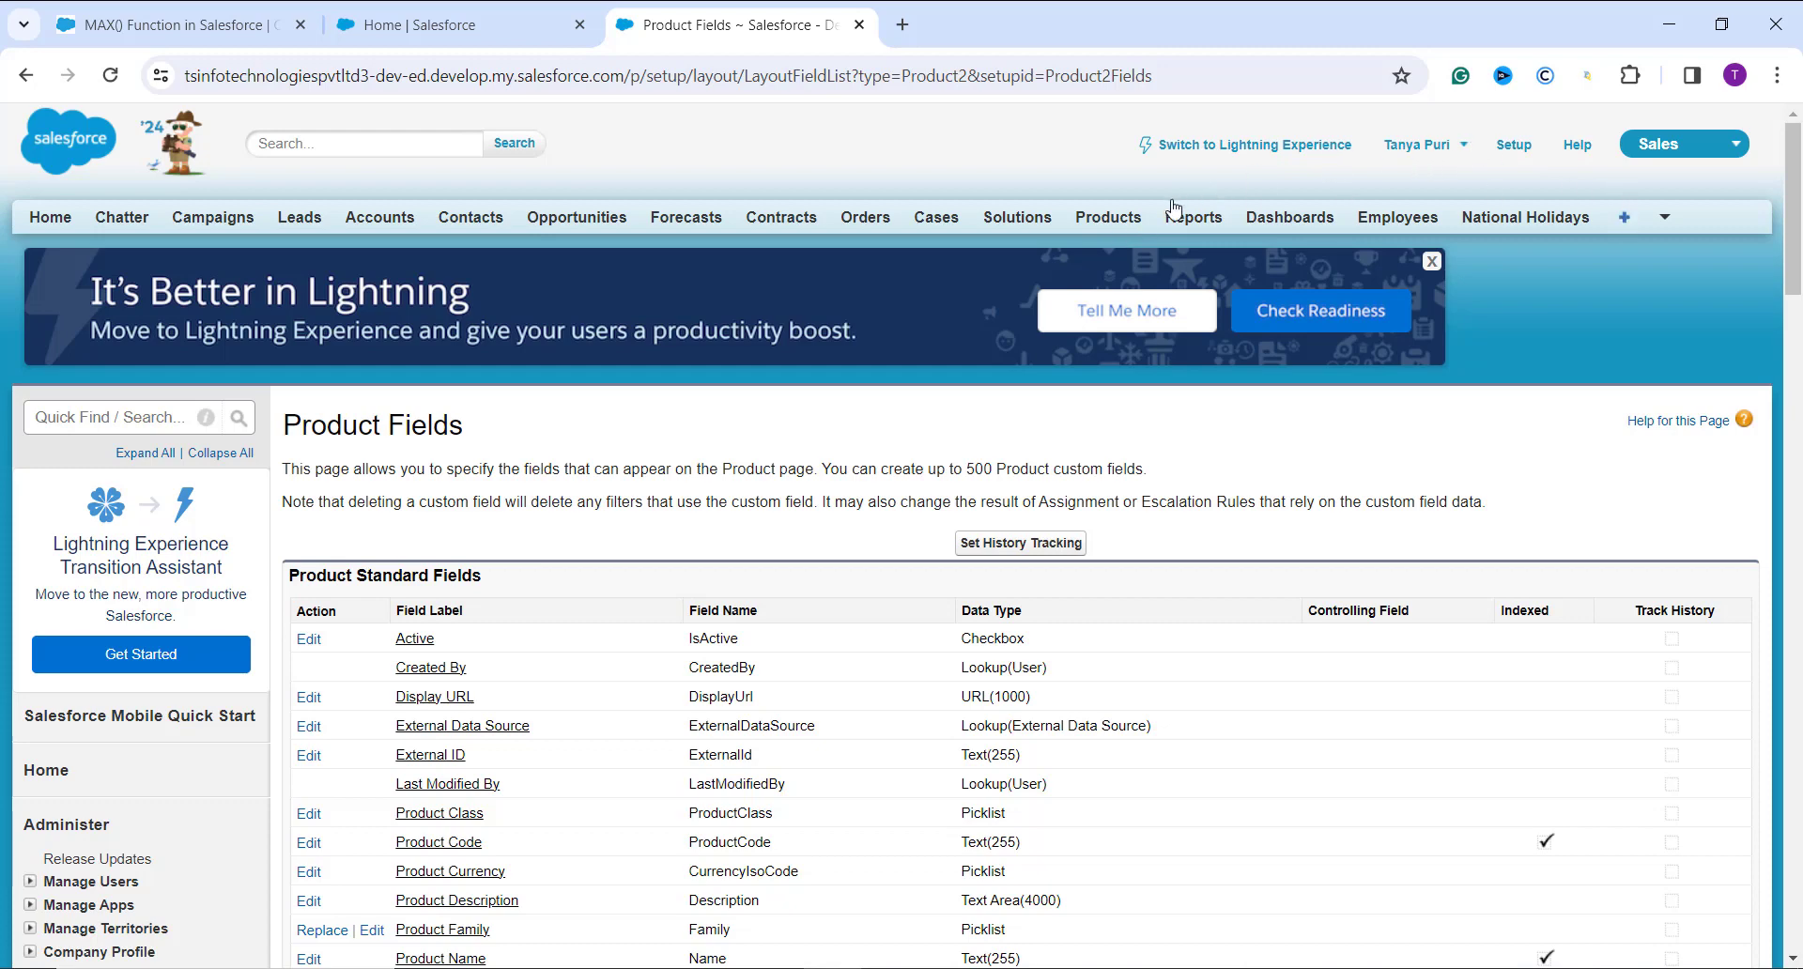
Open the GenWatt Gasoline 2000kW product record and check its Maximum Price field.
click(1140, 223)
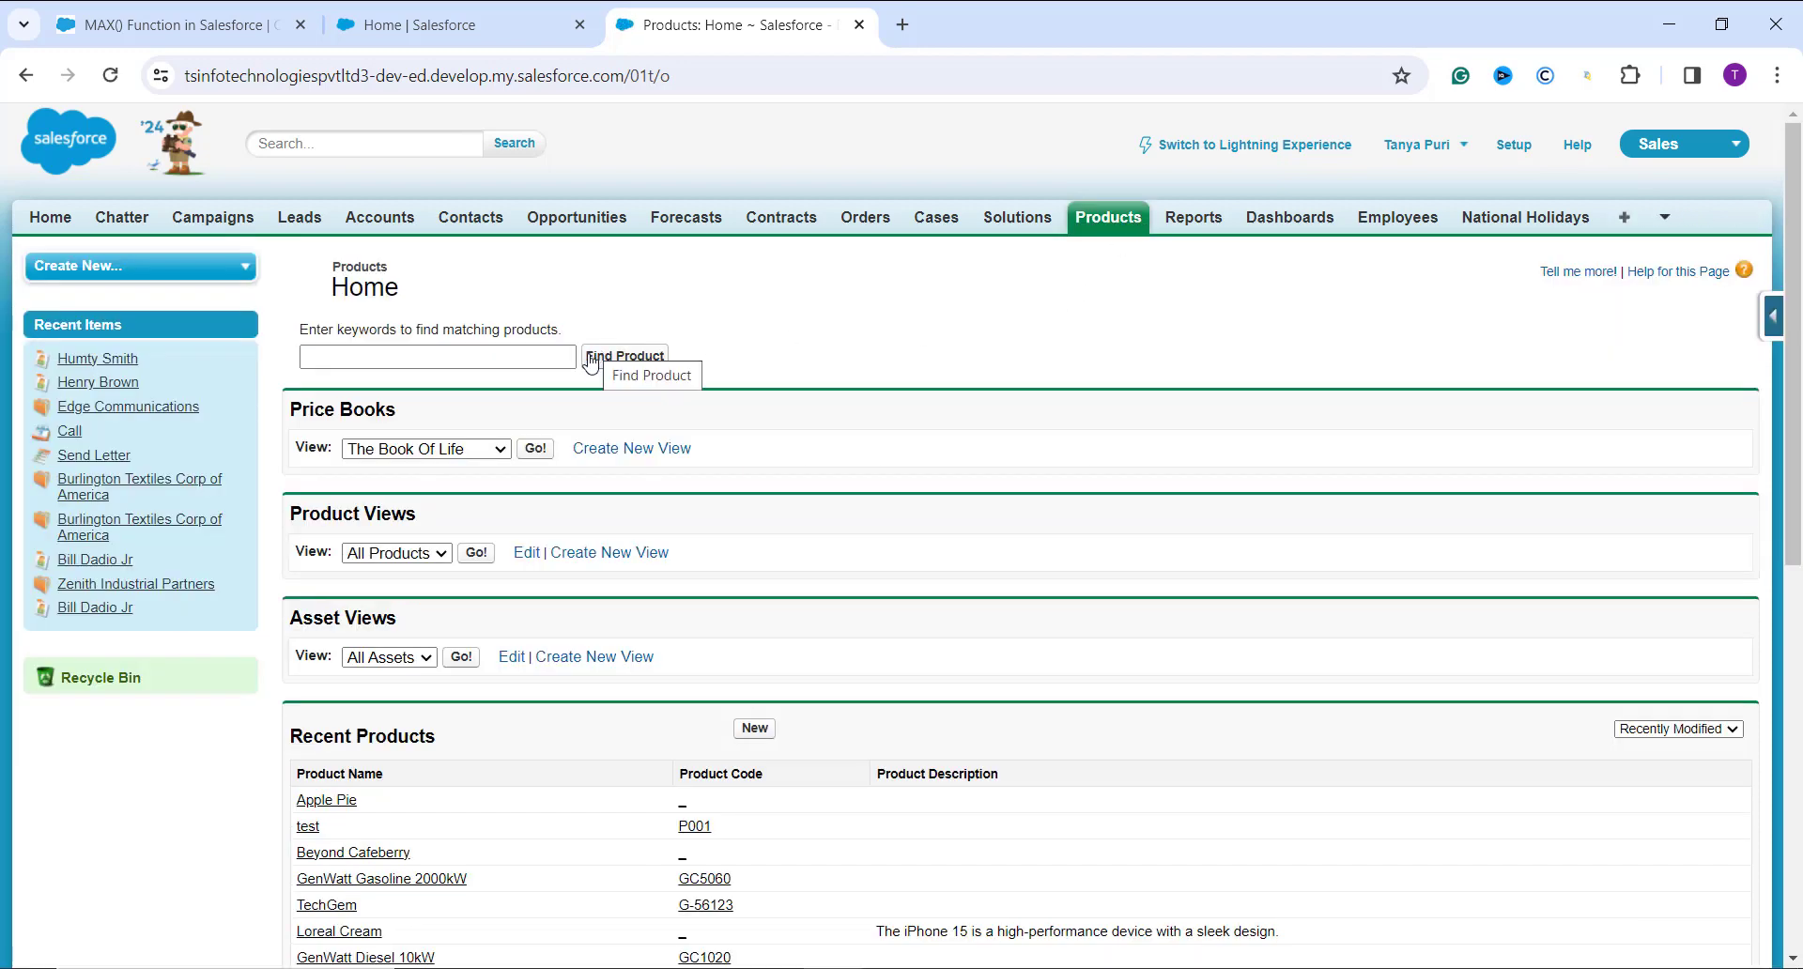
scroll(653, 681, down, 3)
scroll(657, 686, down, 2)
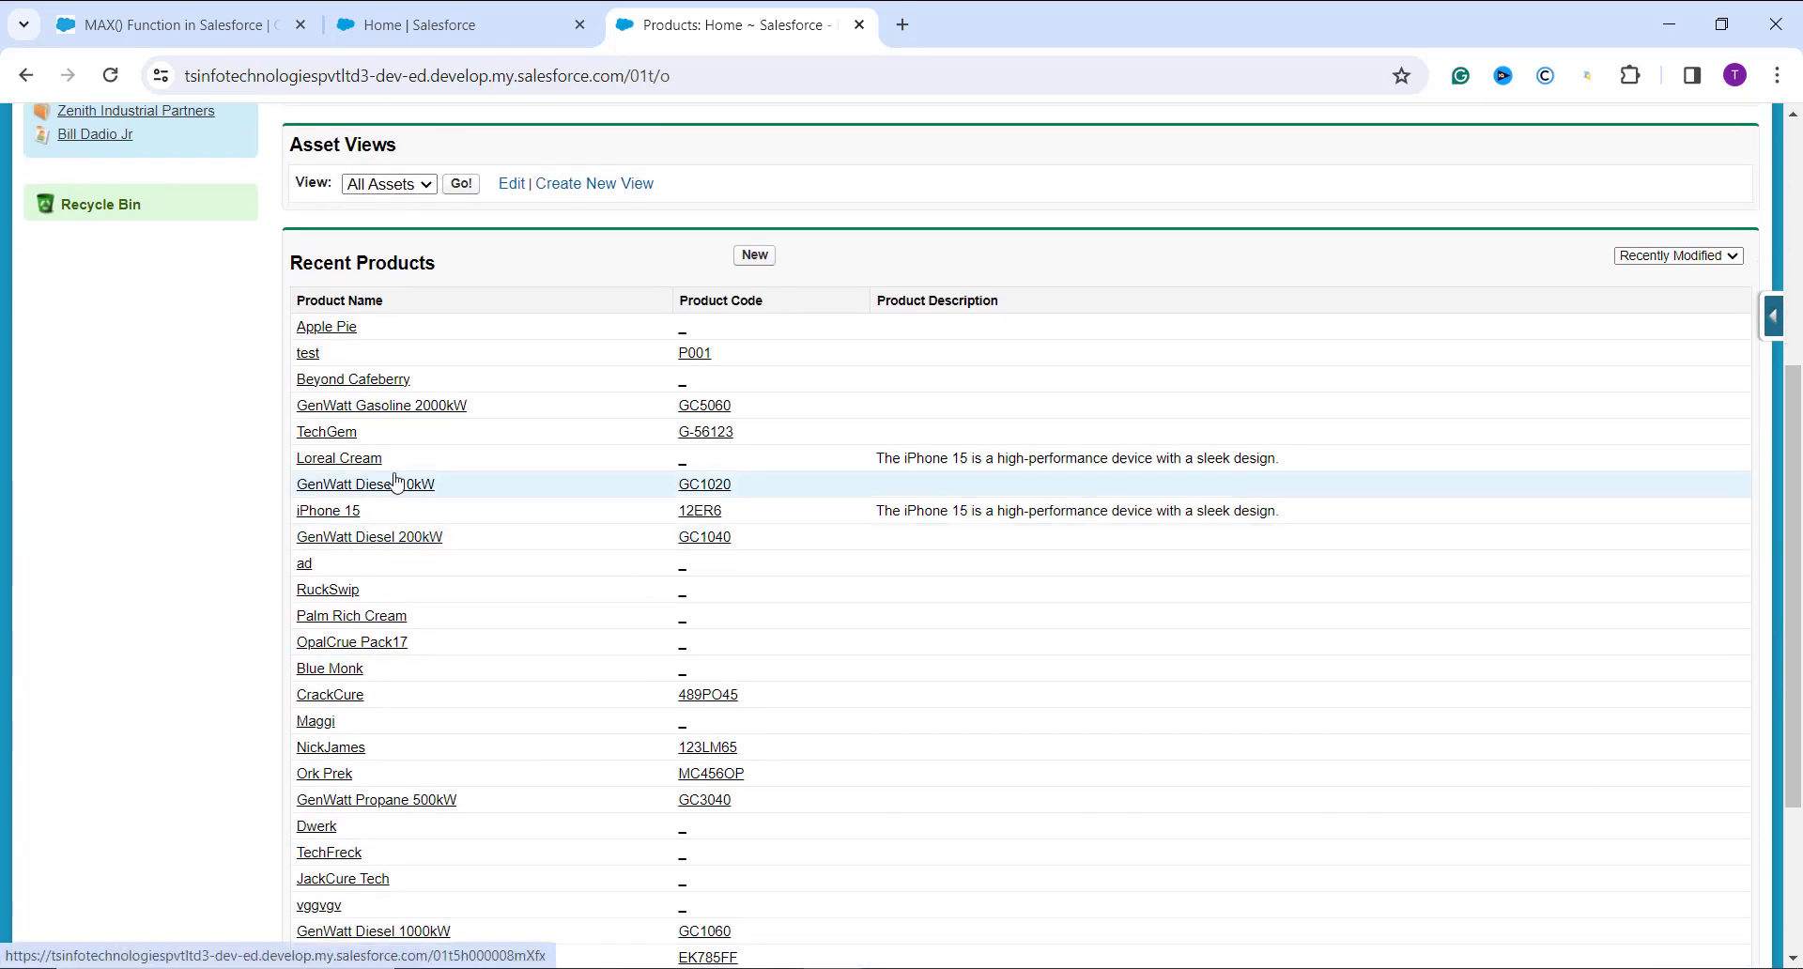
click(345, 413)
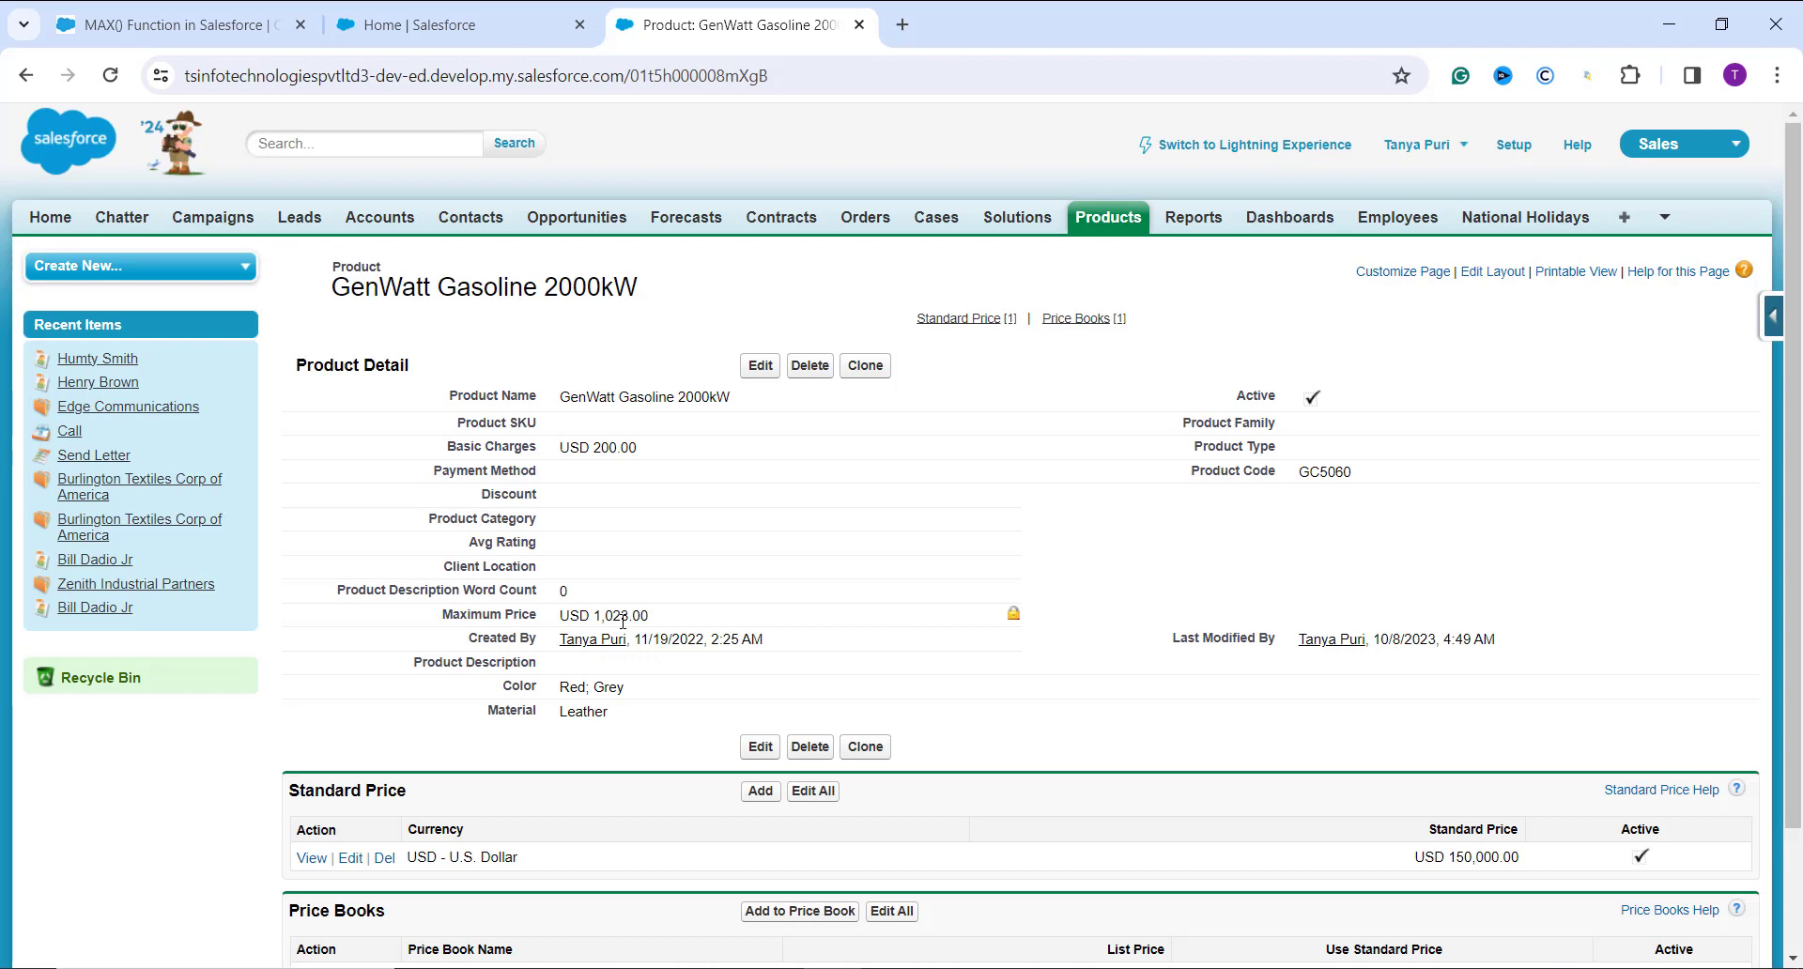
scroll(623, 622, down, 1)
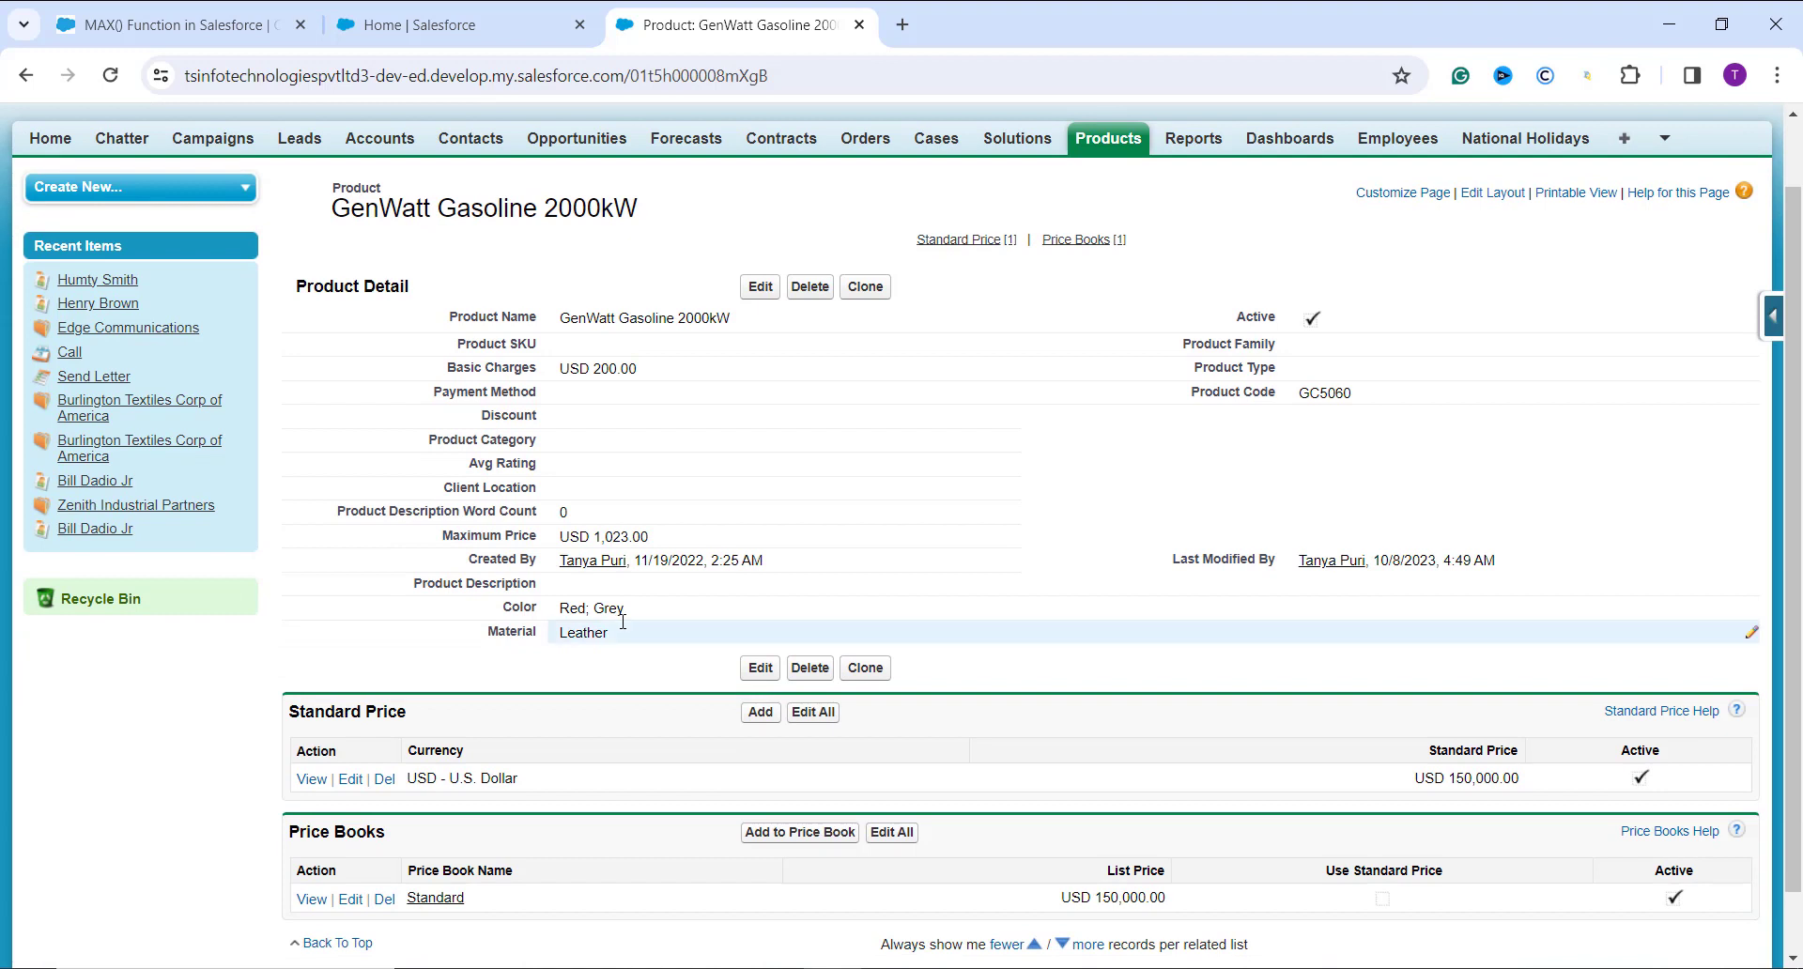